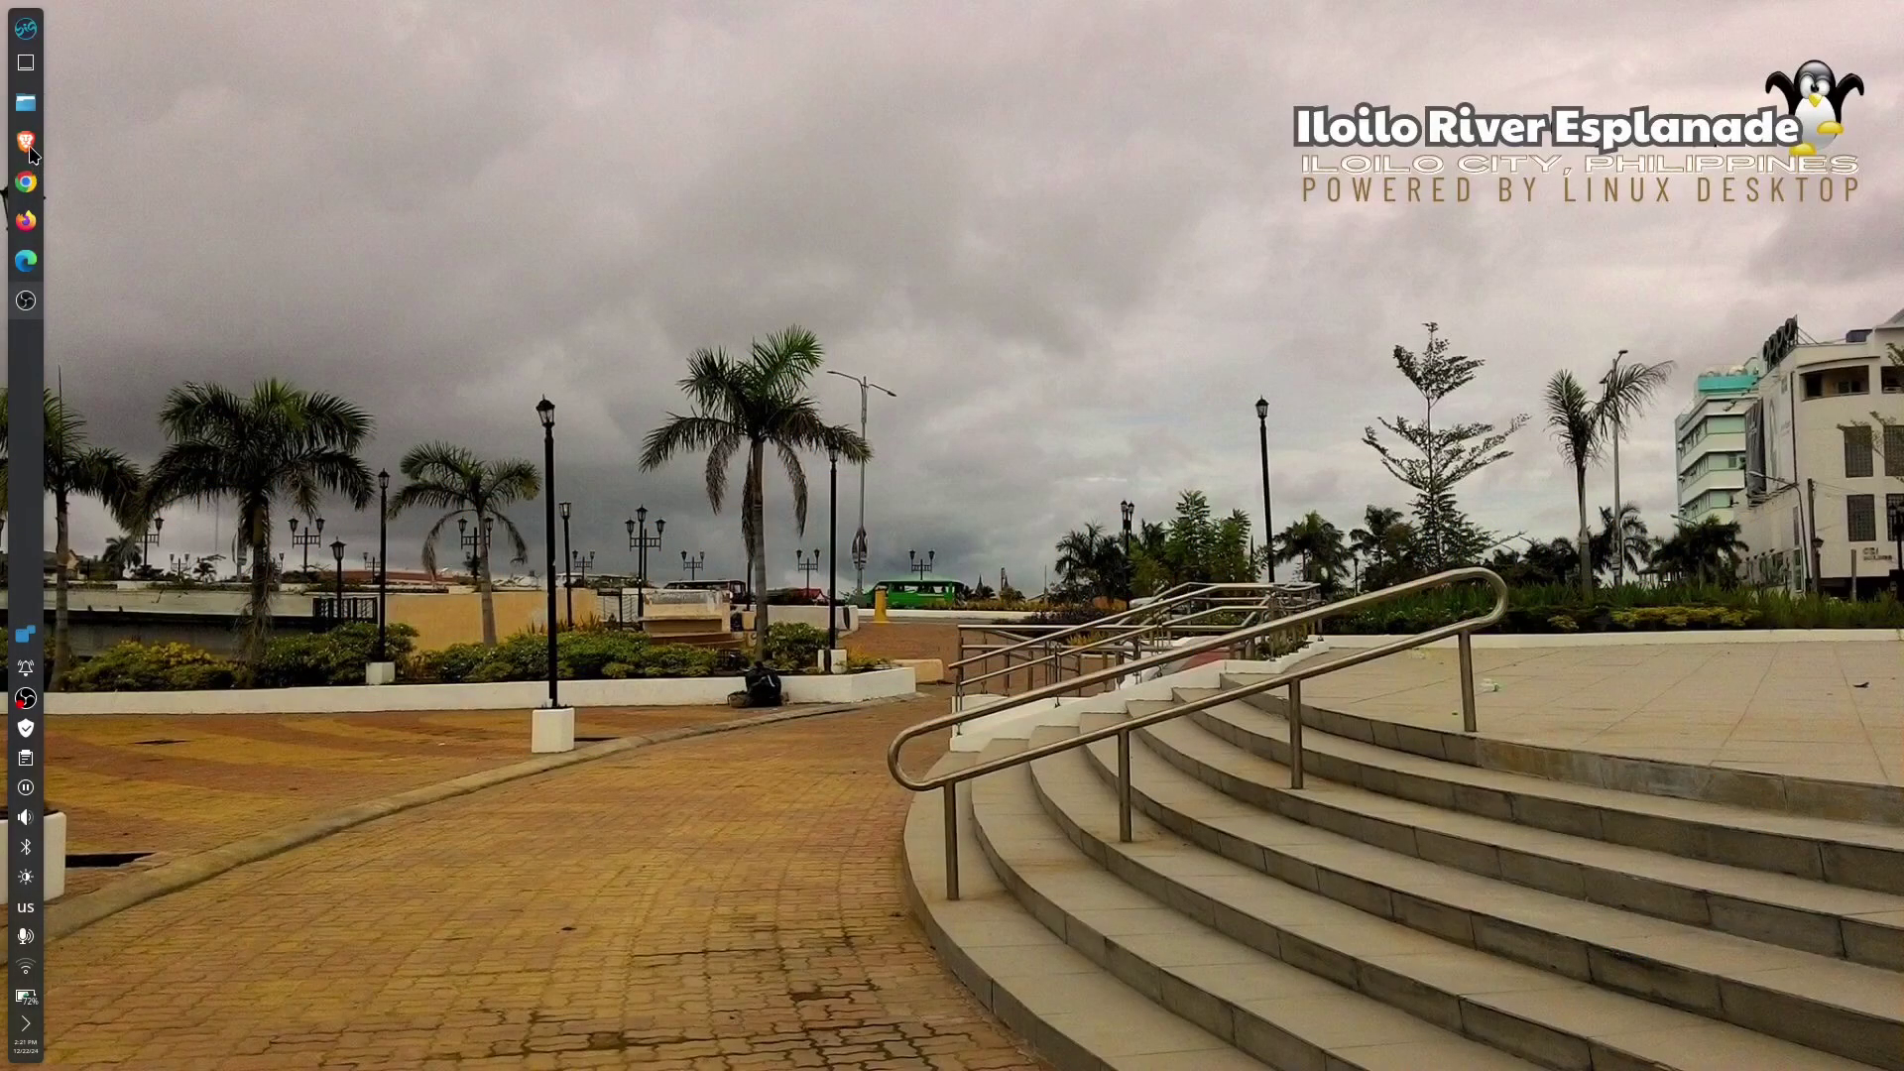
# - Launch Brave and open the Fedora Workstation 41 Download Now page from the latest release
pyautogui.click(28, 145)
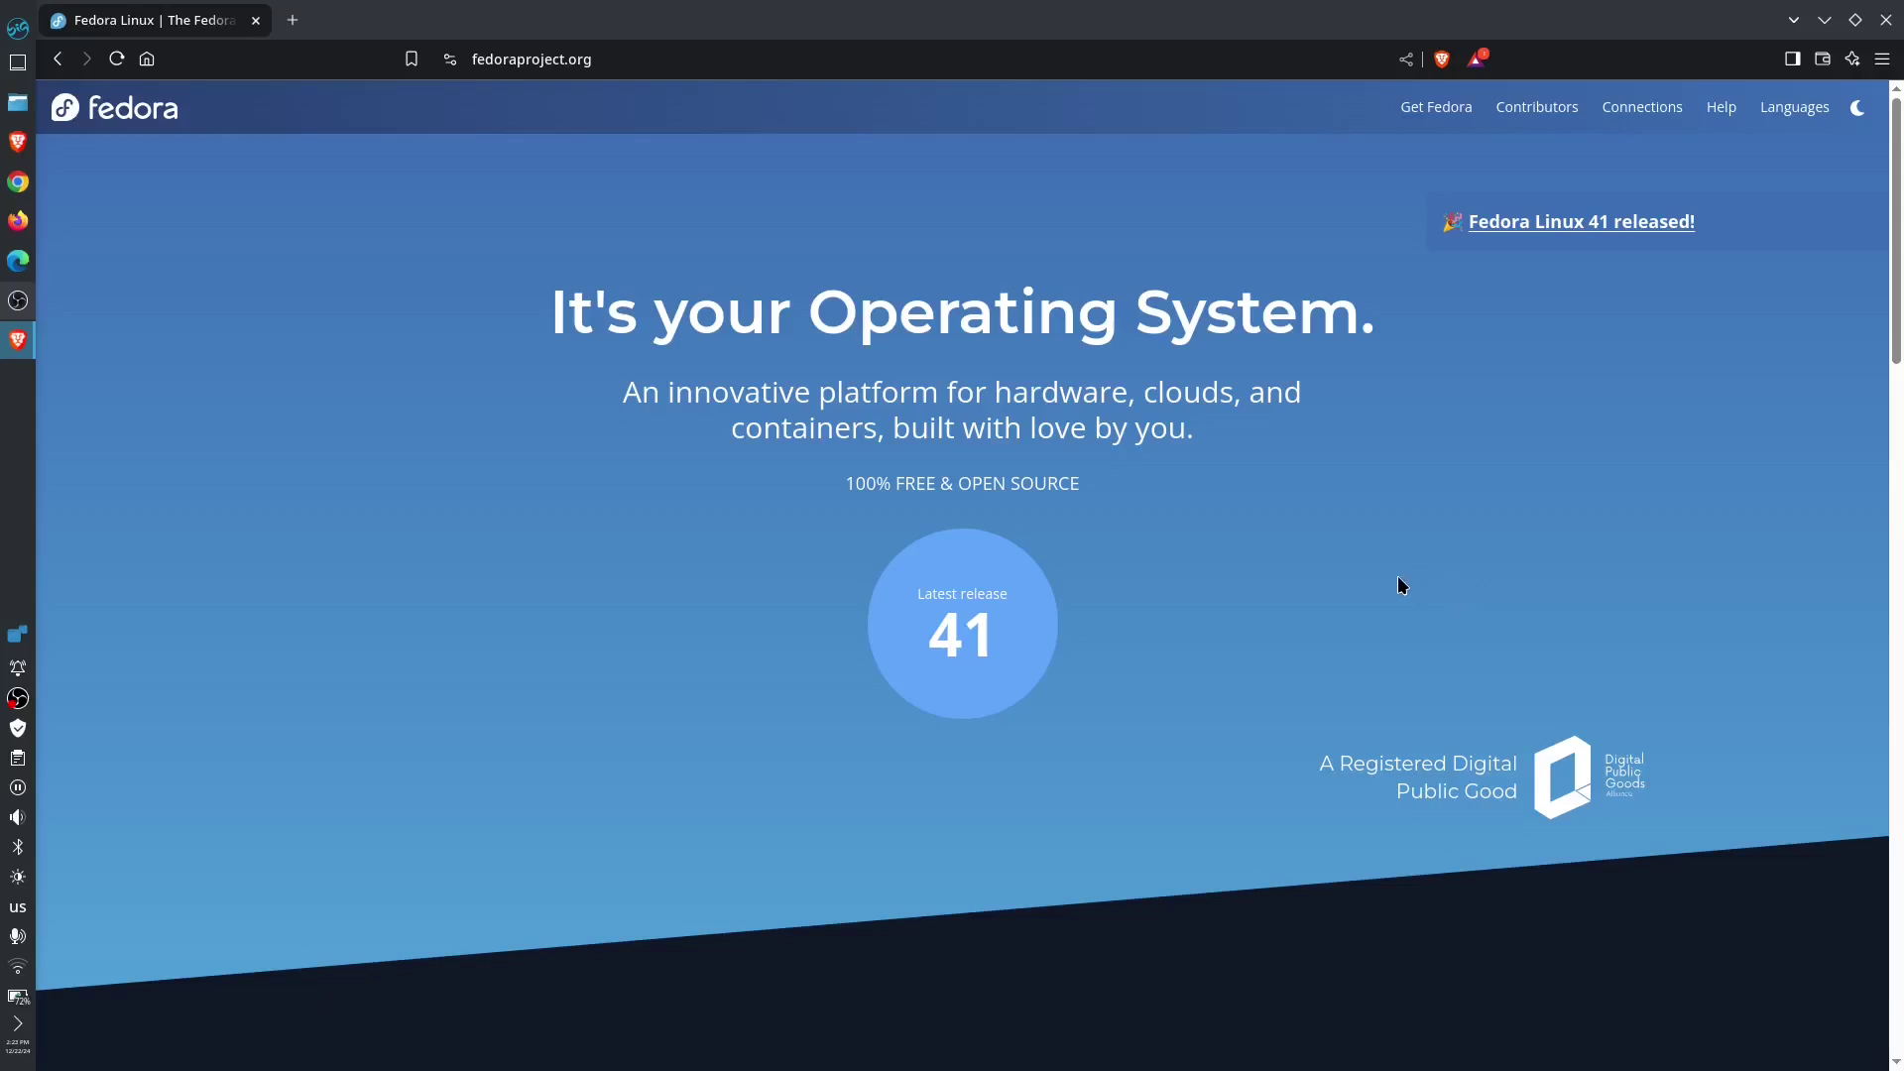
pyautogui.click(972, 647)
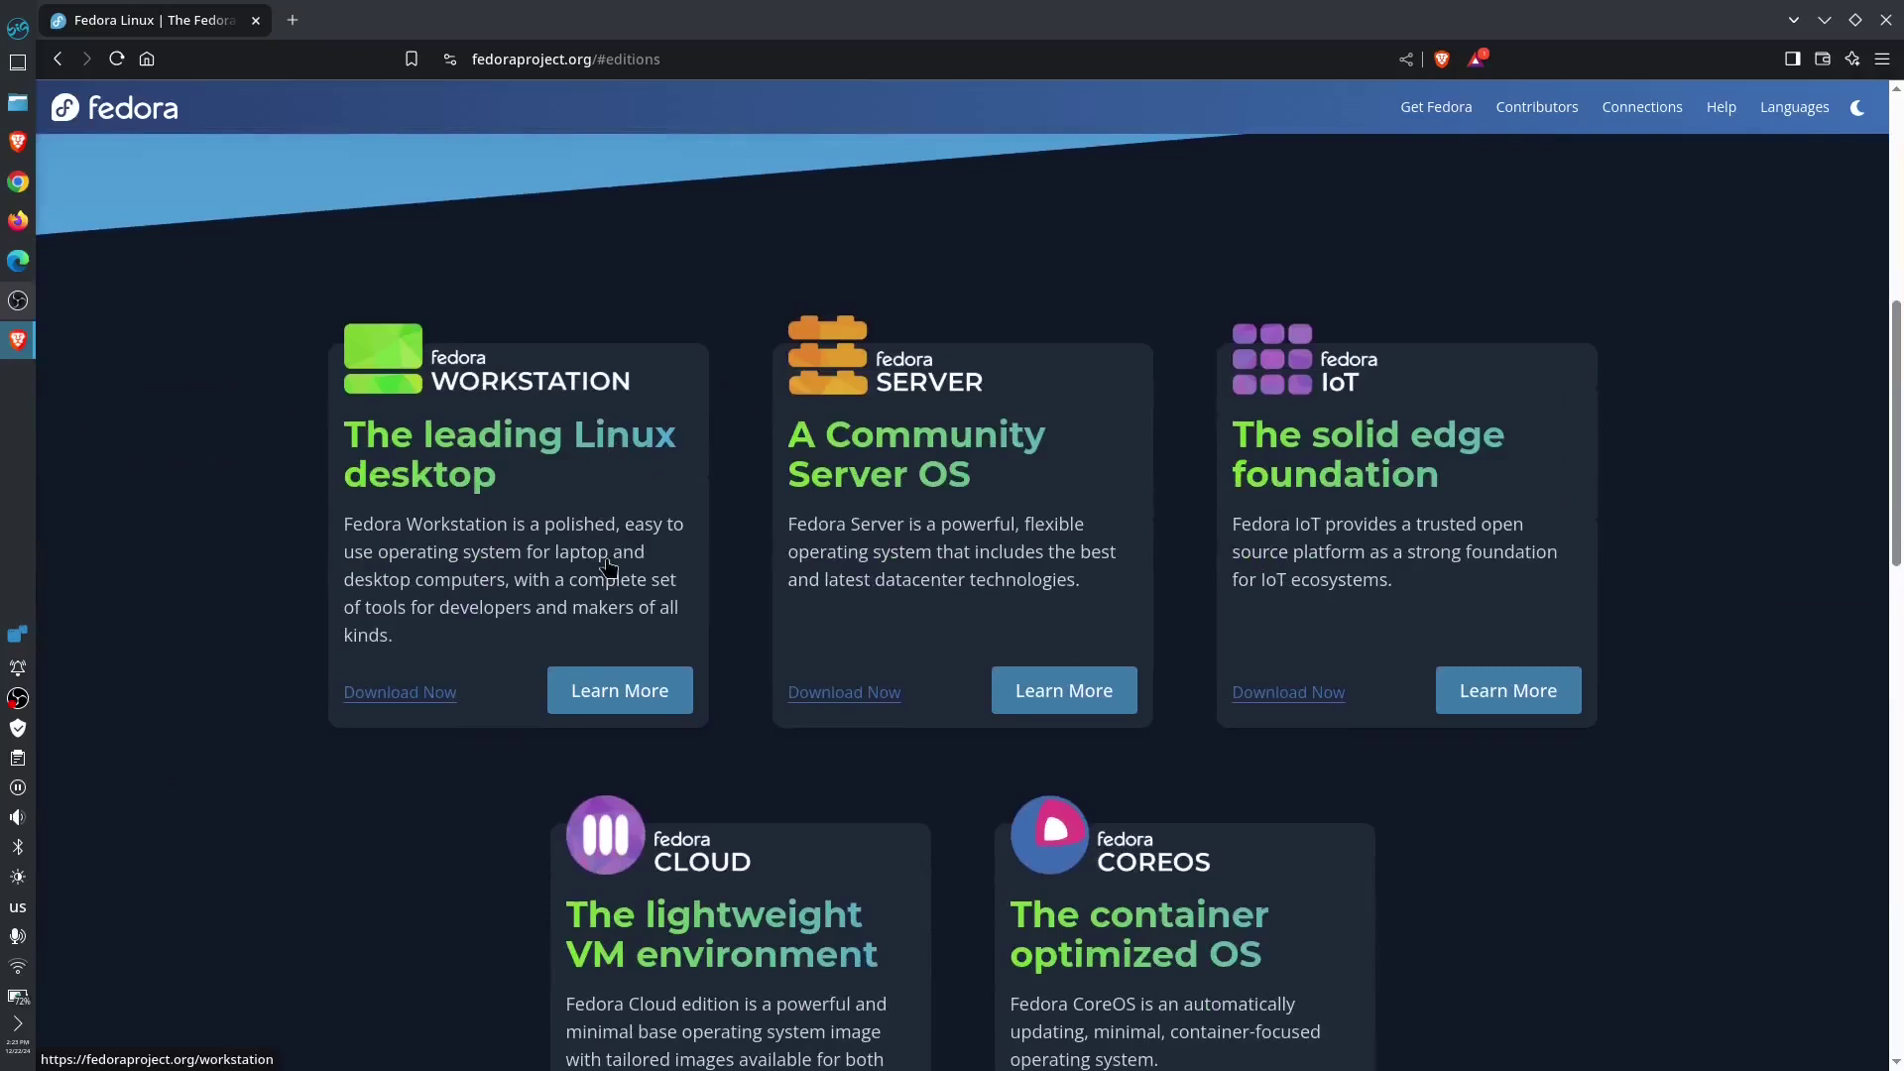
pyautogui.click(426, 693)
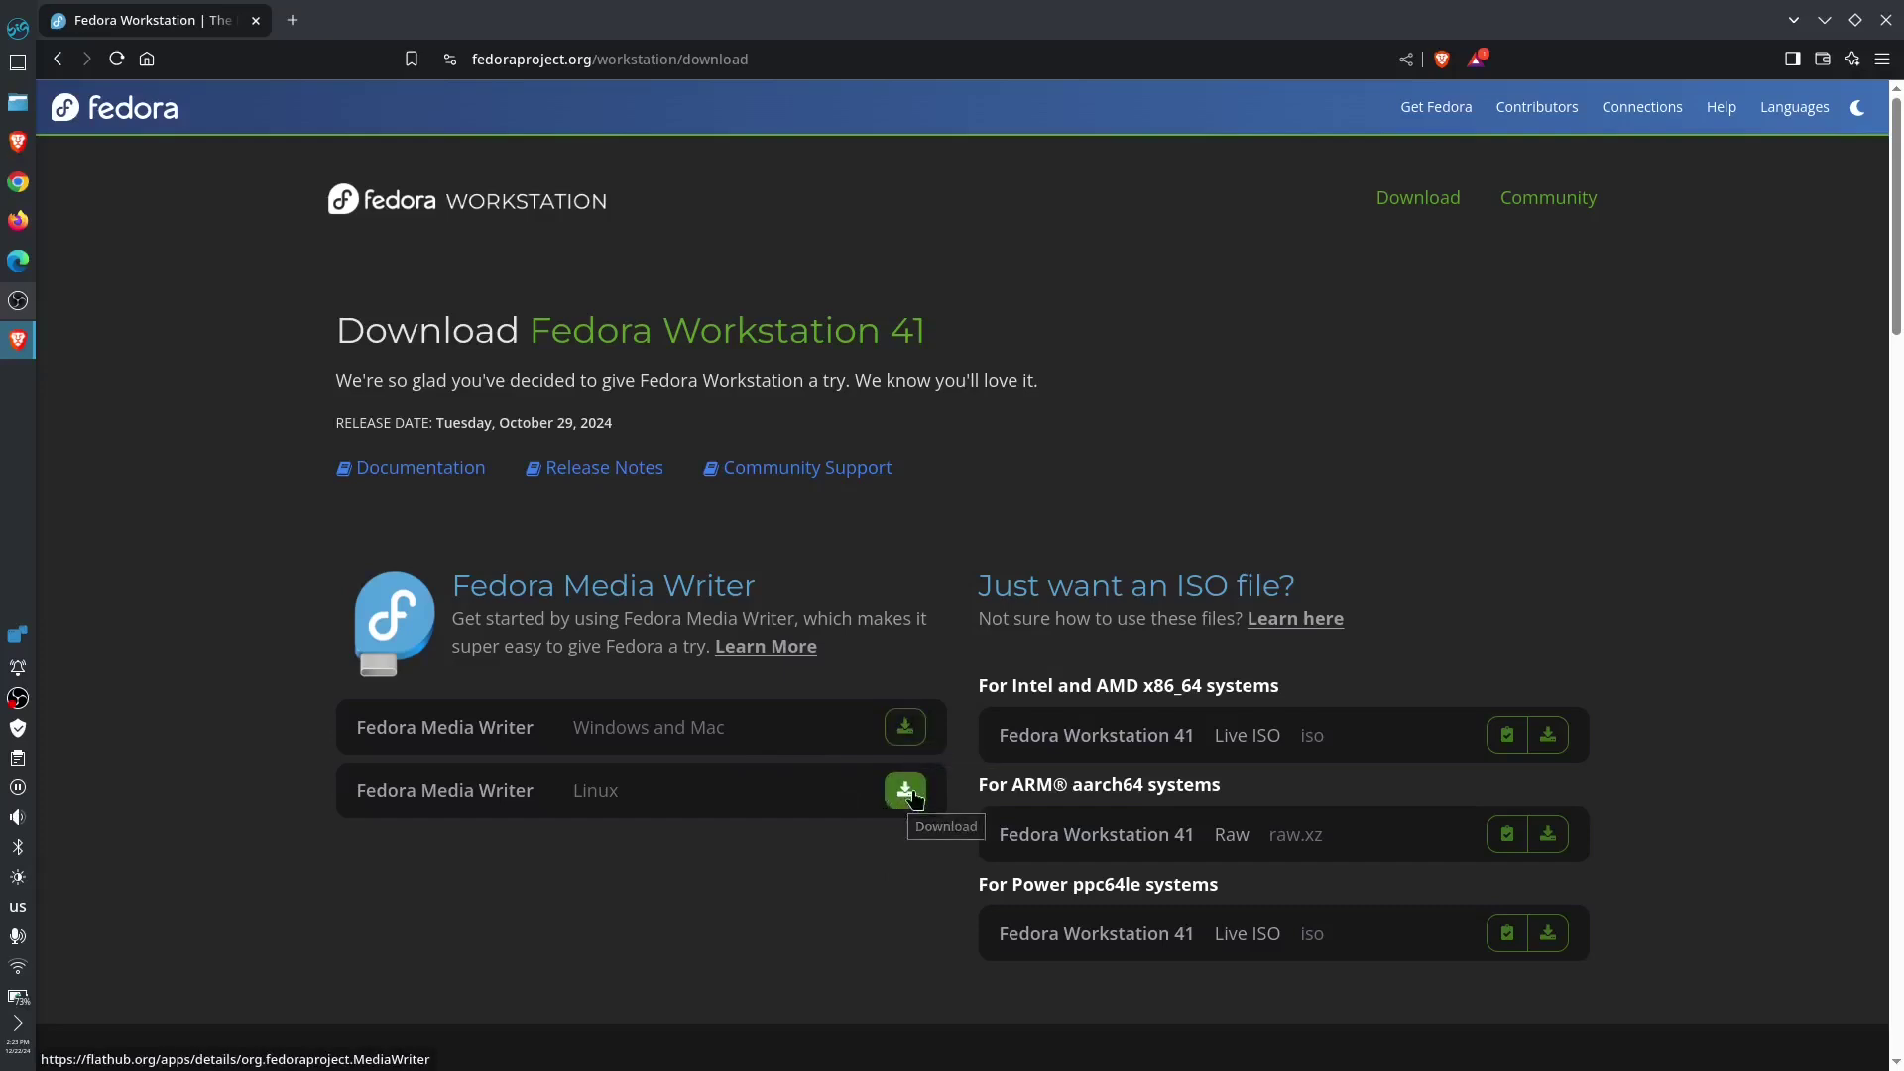
# - Close Brave and launch GNOME Boxes from the application launcher
pyautogui.click(1885, 19)
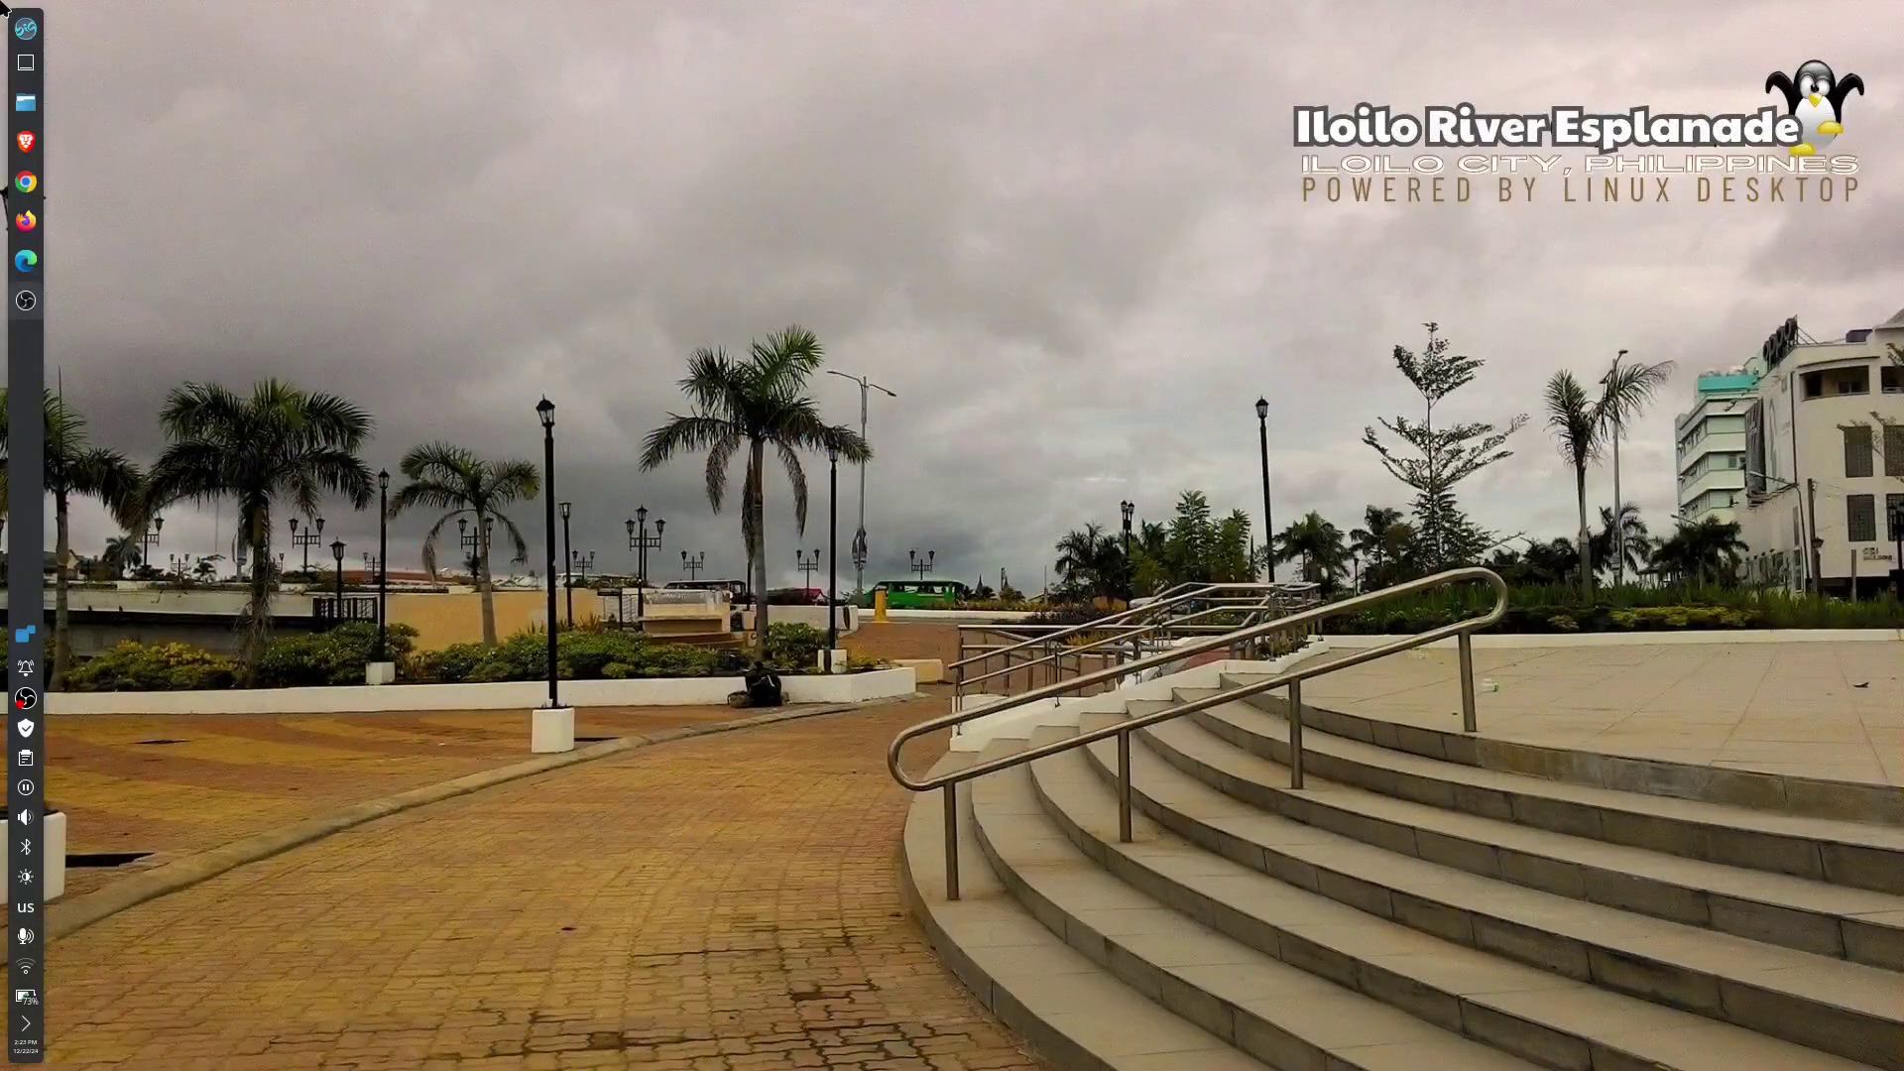
pyautogui.click(26, 27)
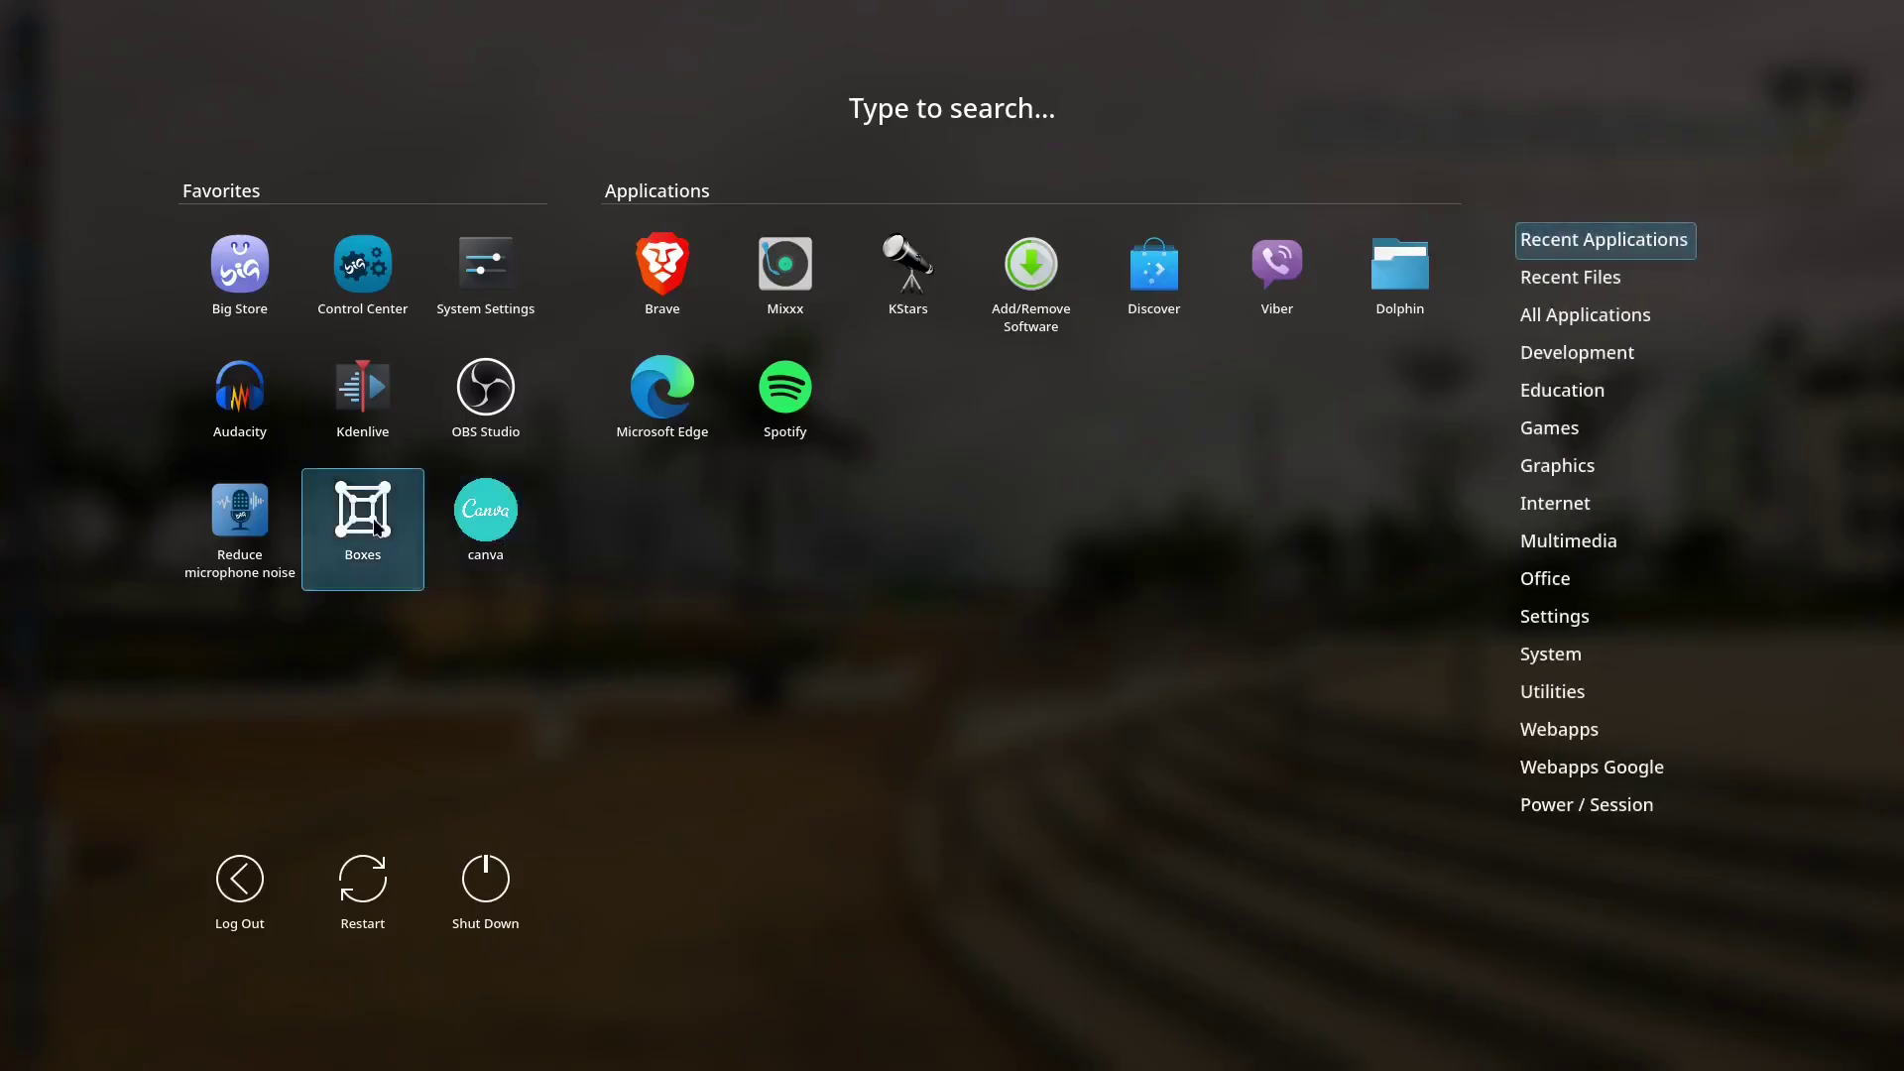
pyautogui.click(363, 509)
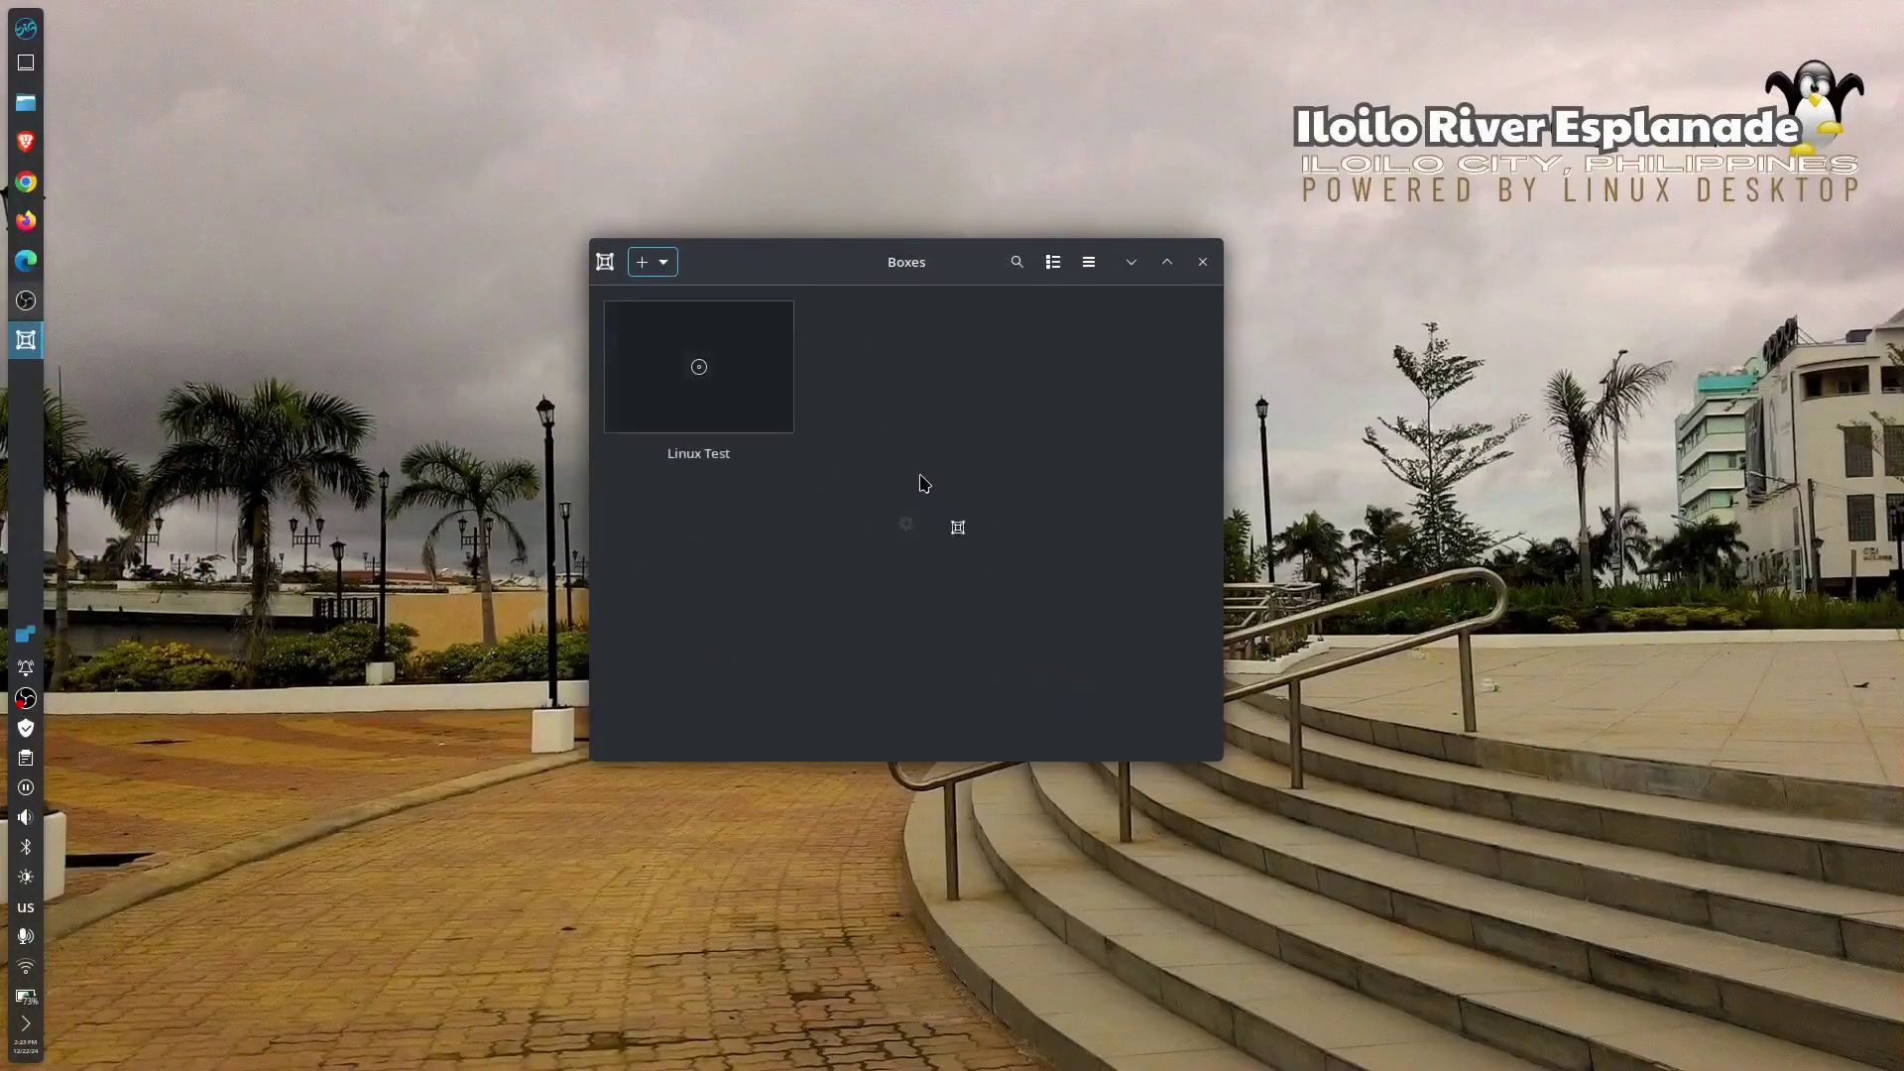
# - Attach Fedora-Workstation-Live-x86_64-41-1.4.iso as the Linux Test box's CD/DVD in its preferences
pyautogui.rightClick(702, 373)
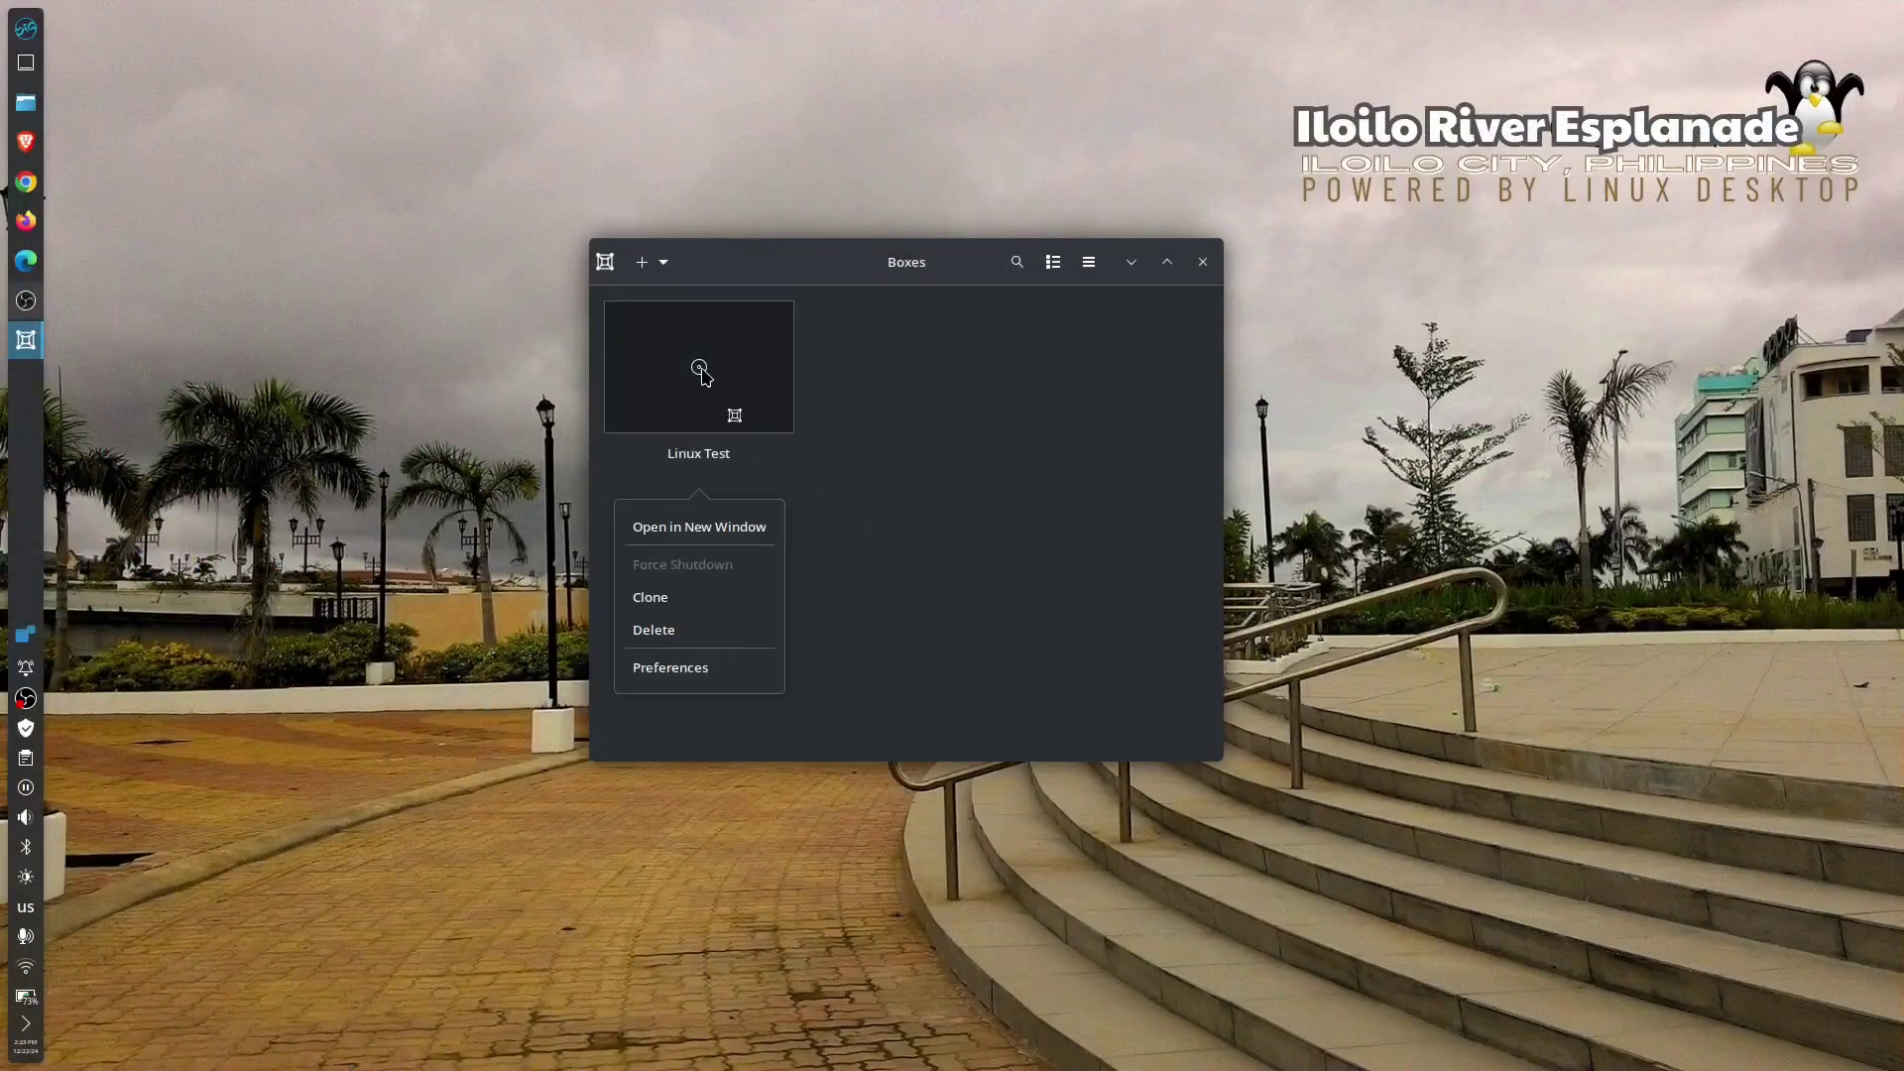
pyautogui.click(680, 666)
pyautogui.click(935, 668)
pyautogui.hotkey('ctrl', 'pagedown')
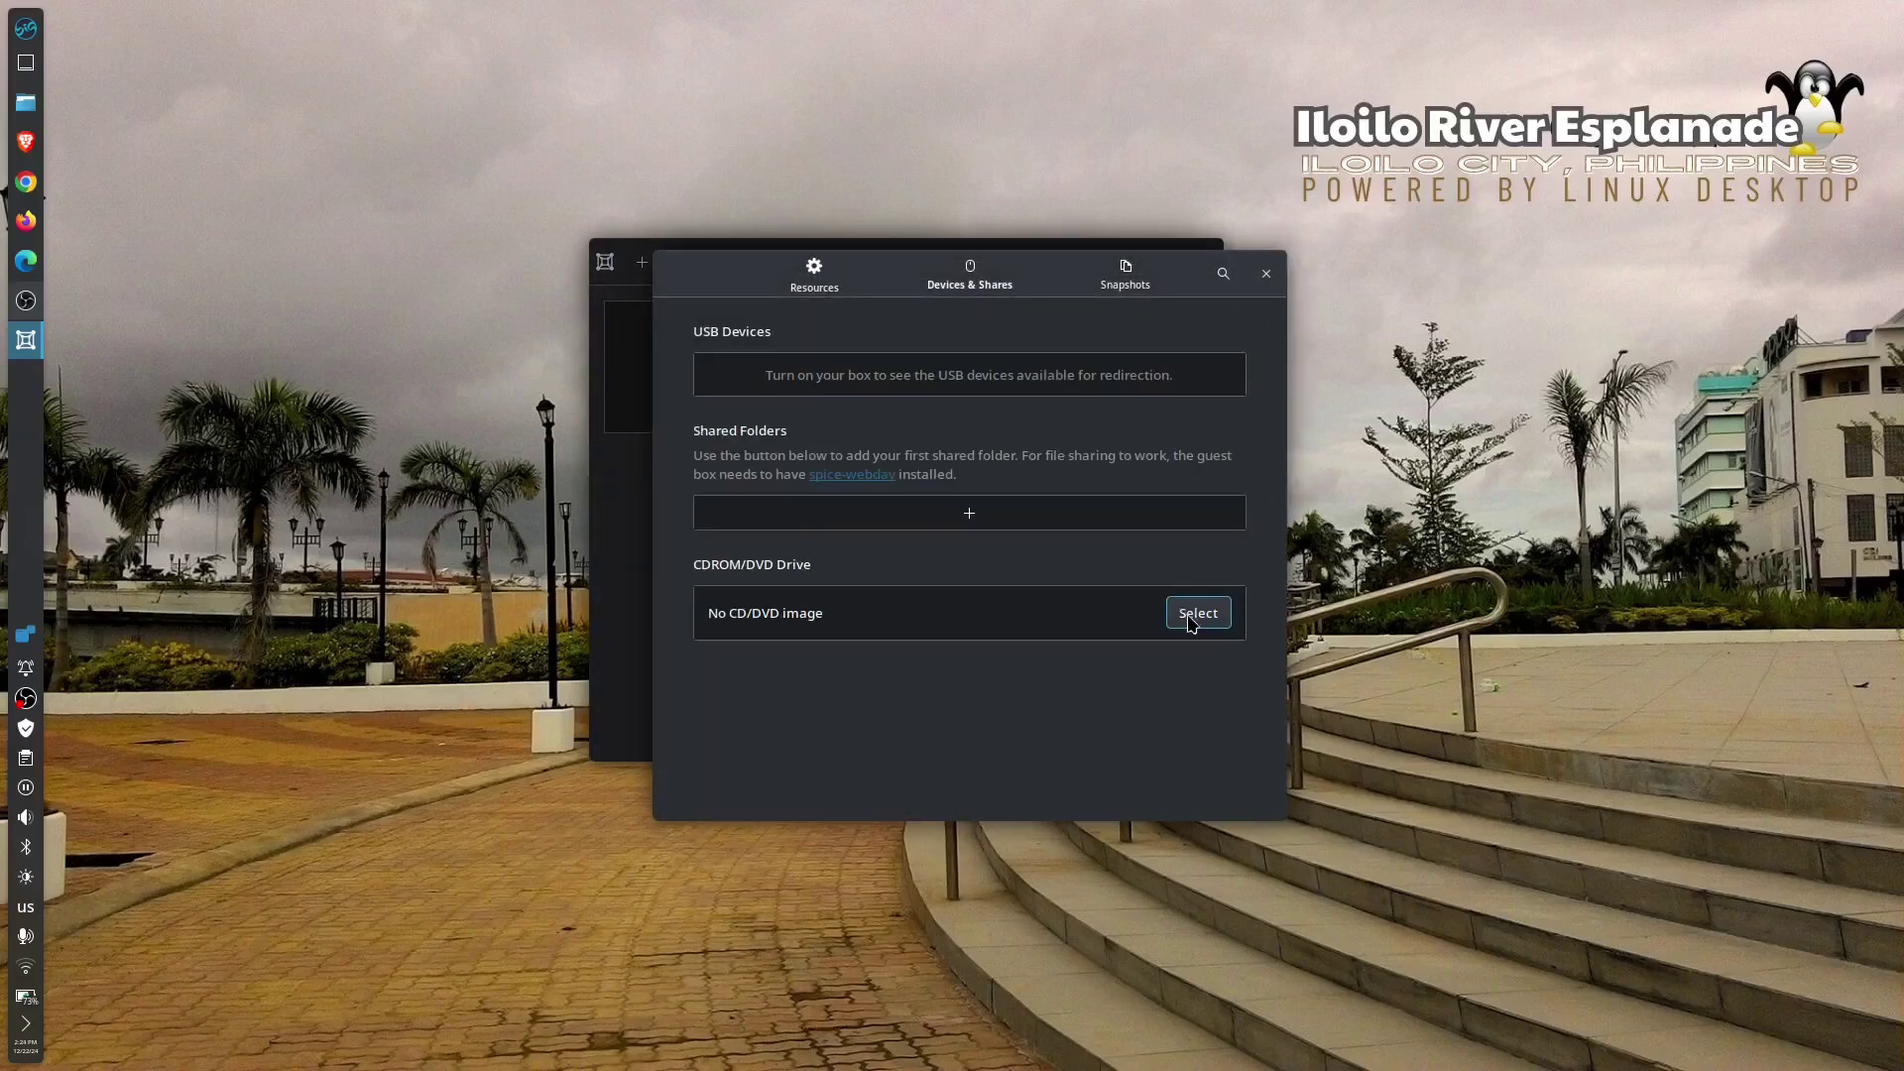
pyautogui.click(1193, 622)
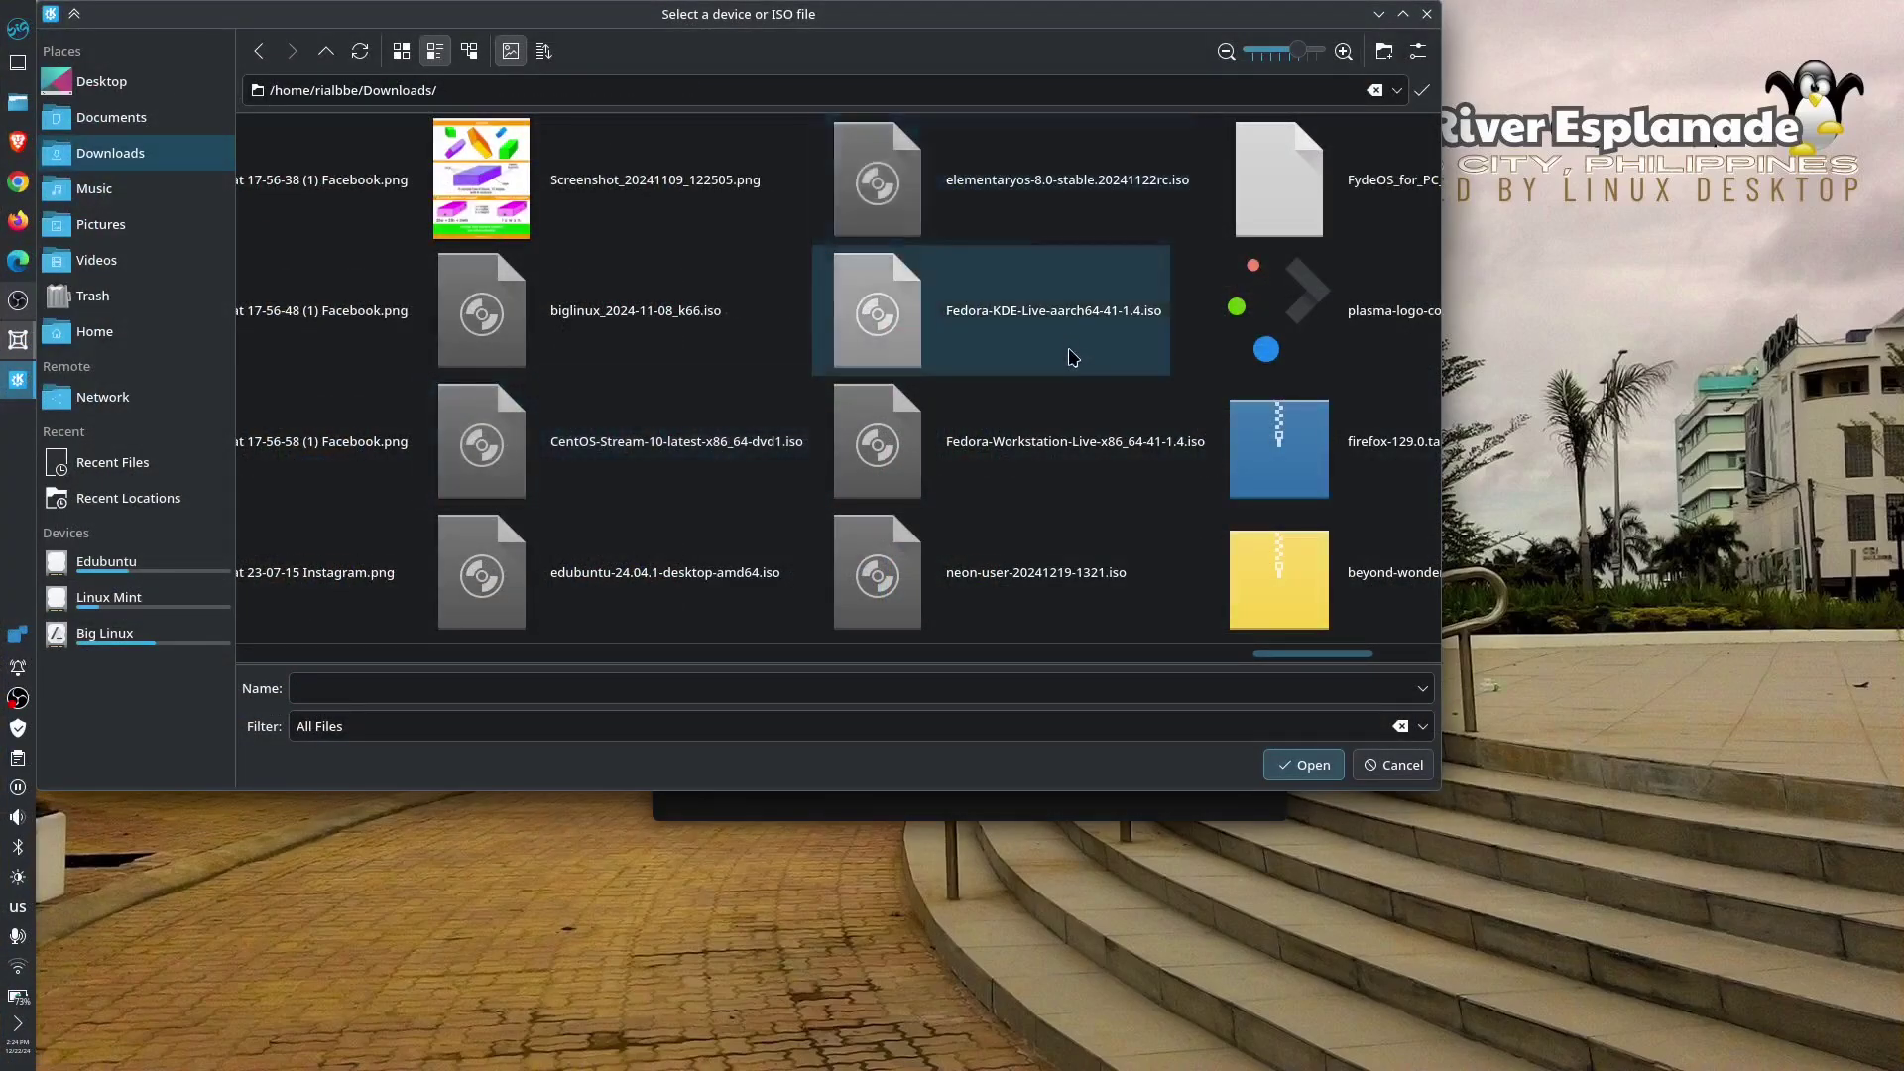
pyautogui.click(1076, 448)
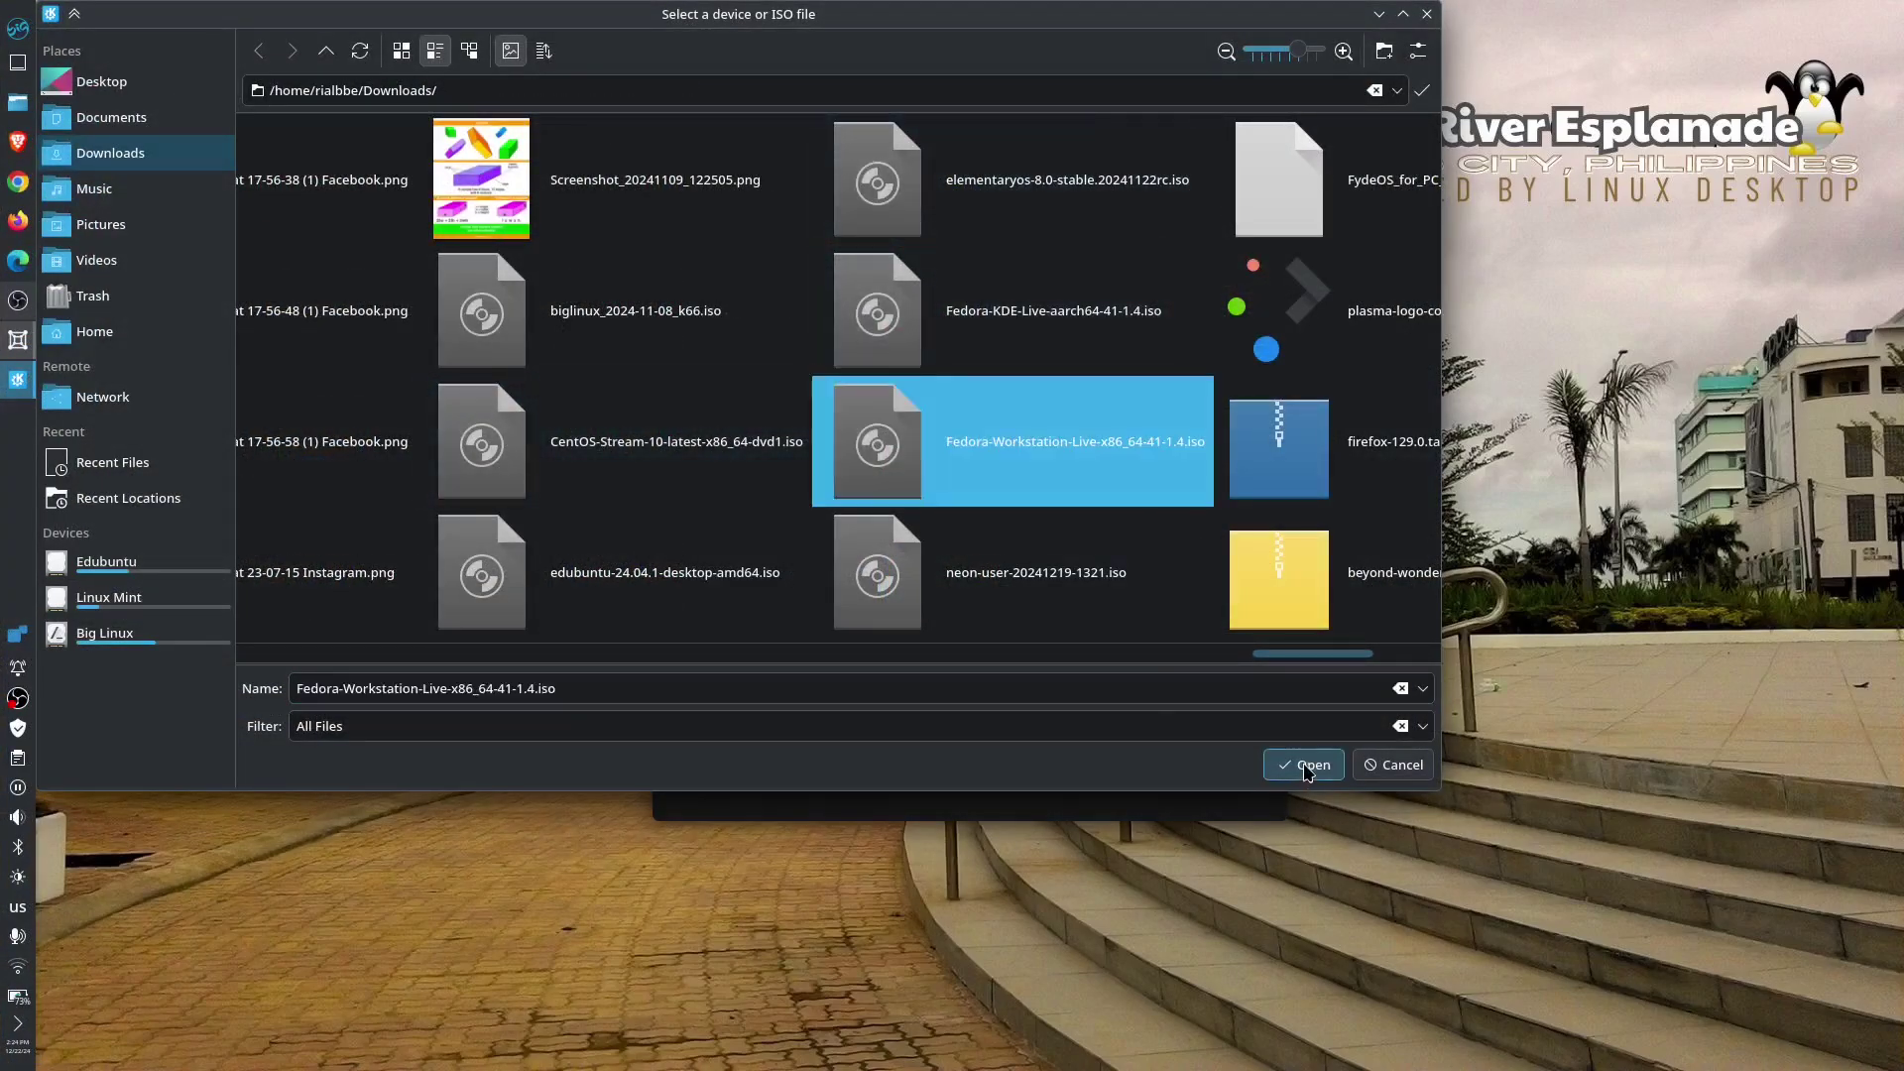
pyautogui.click(1305, 770)
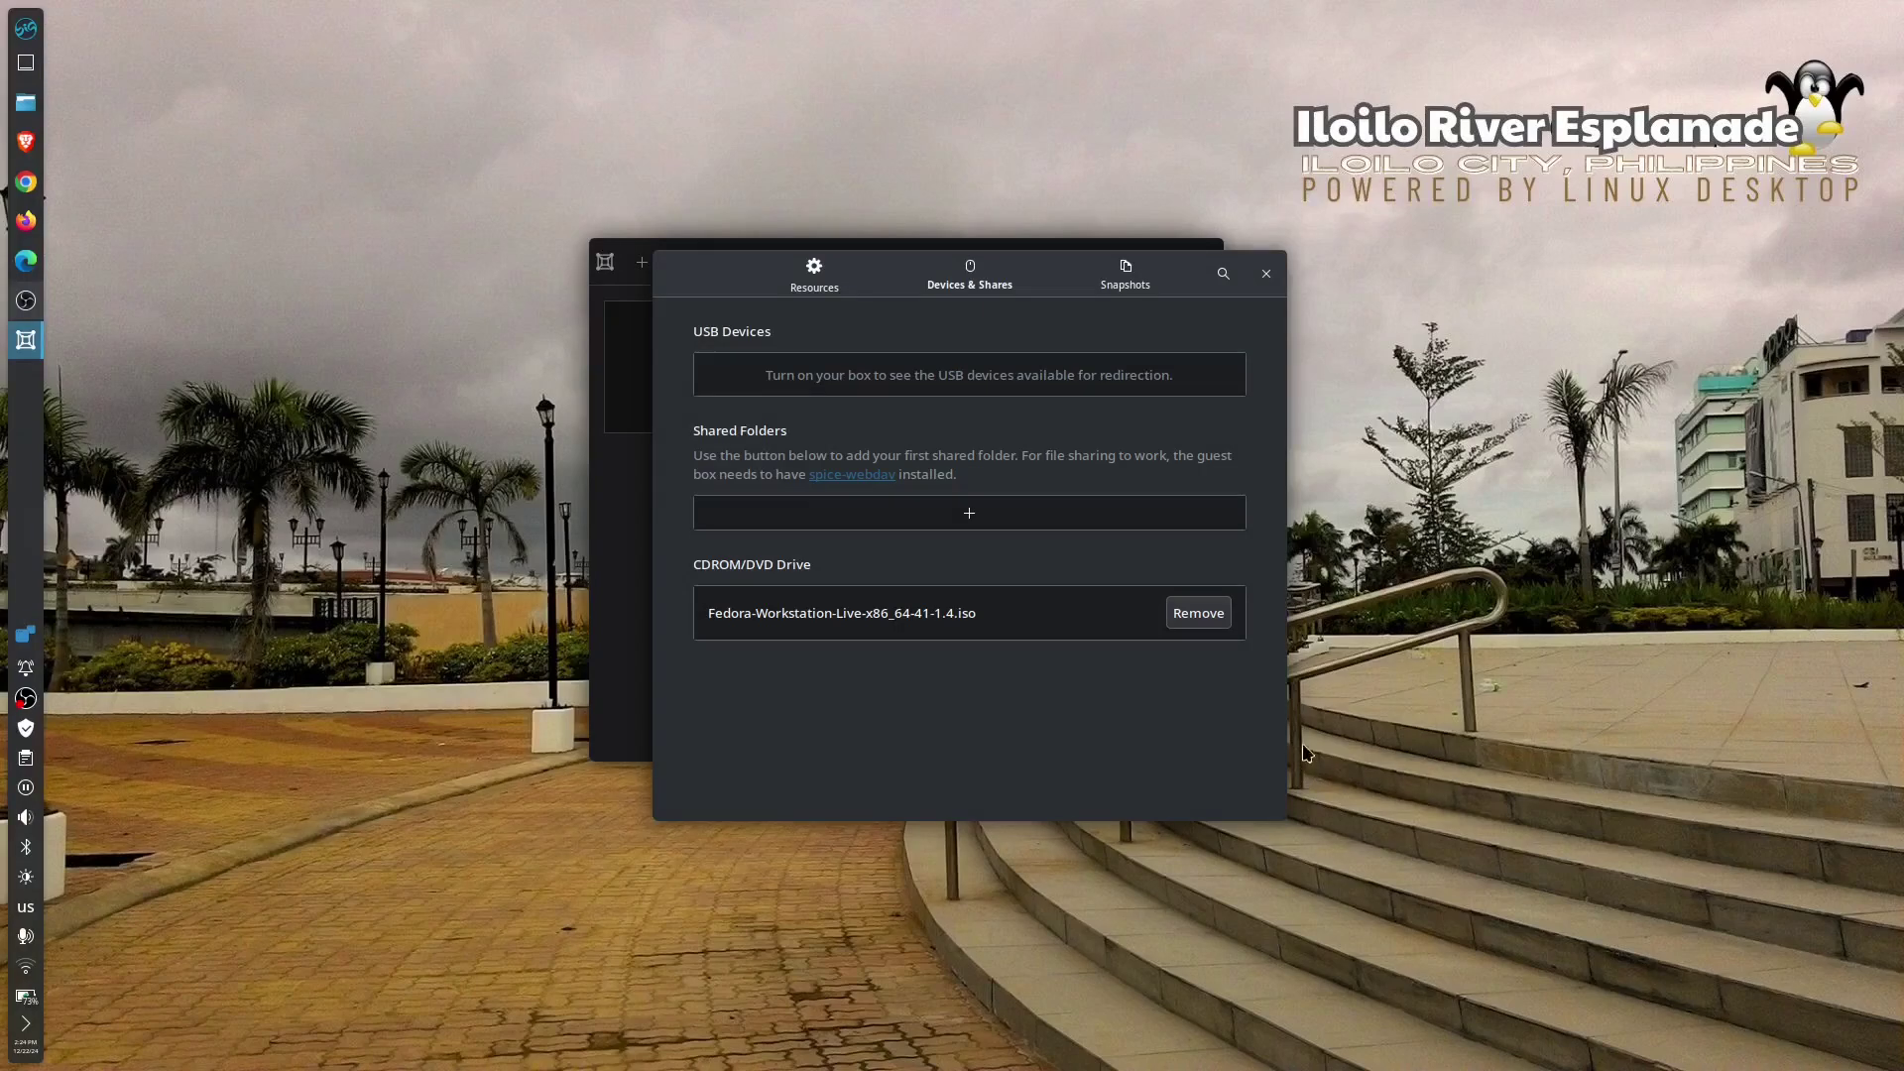
pyautogui.click(816, 282)
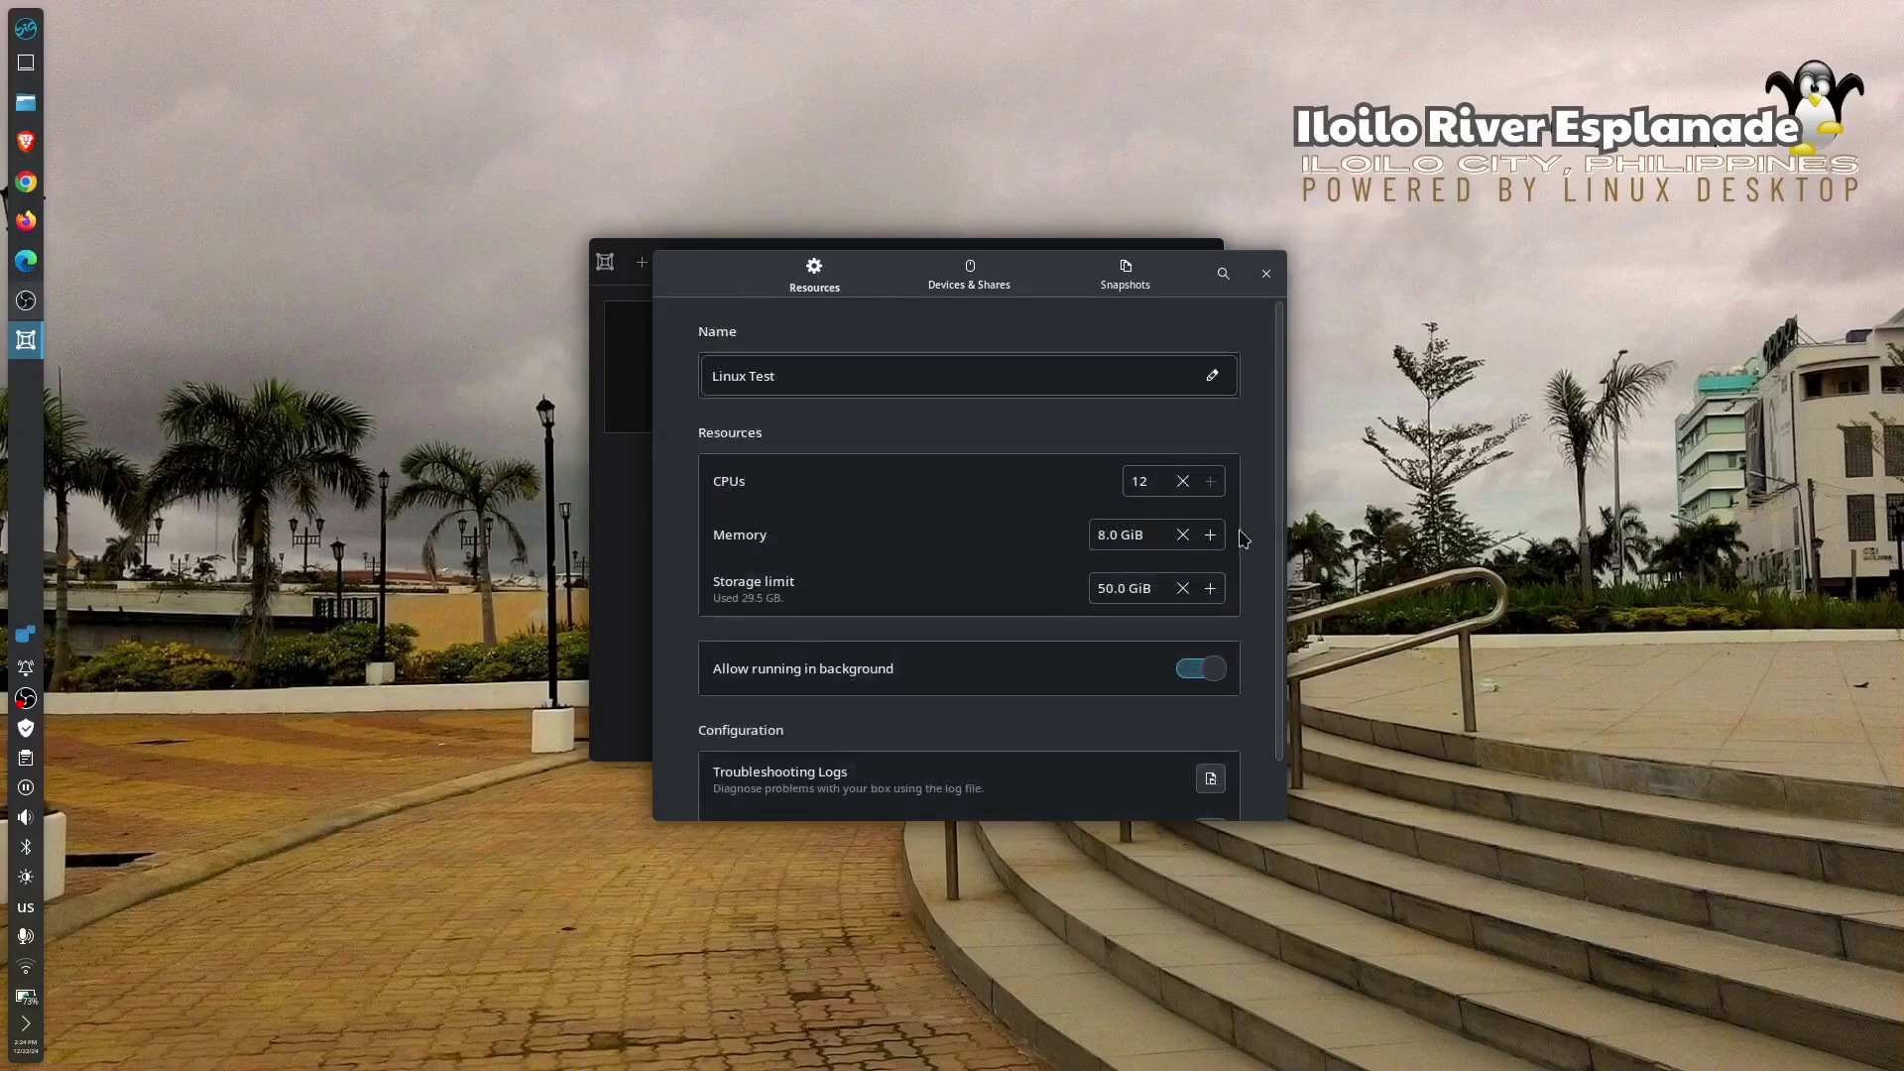
pyautogui.scroll(-1, 1286, 535)
pyautogui.scroll(-1, 1286, 536)
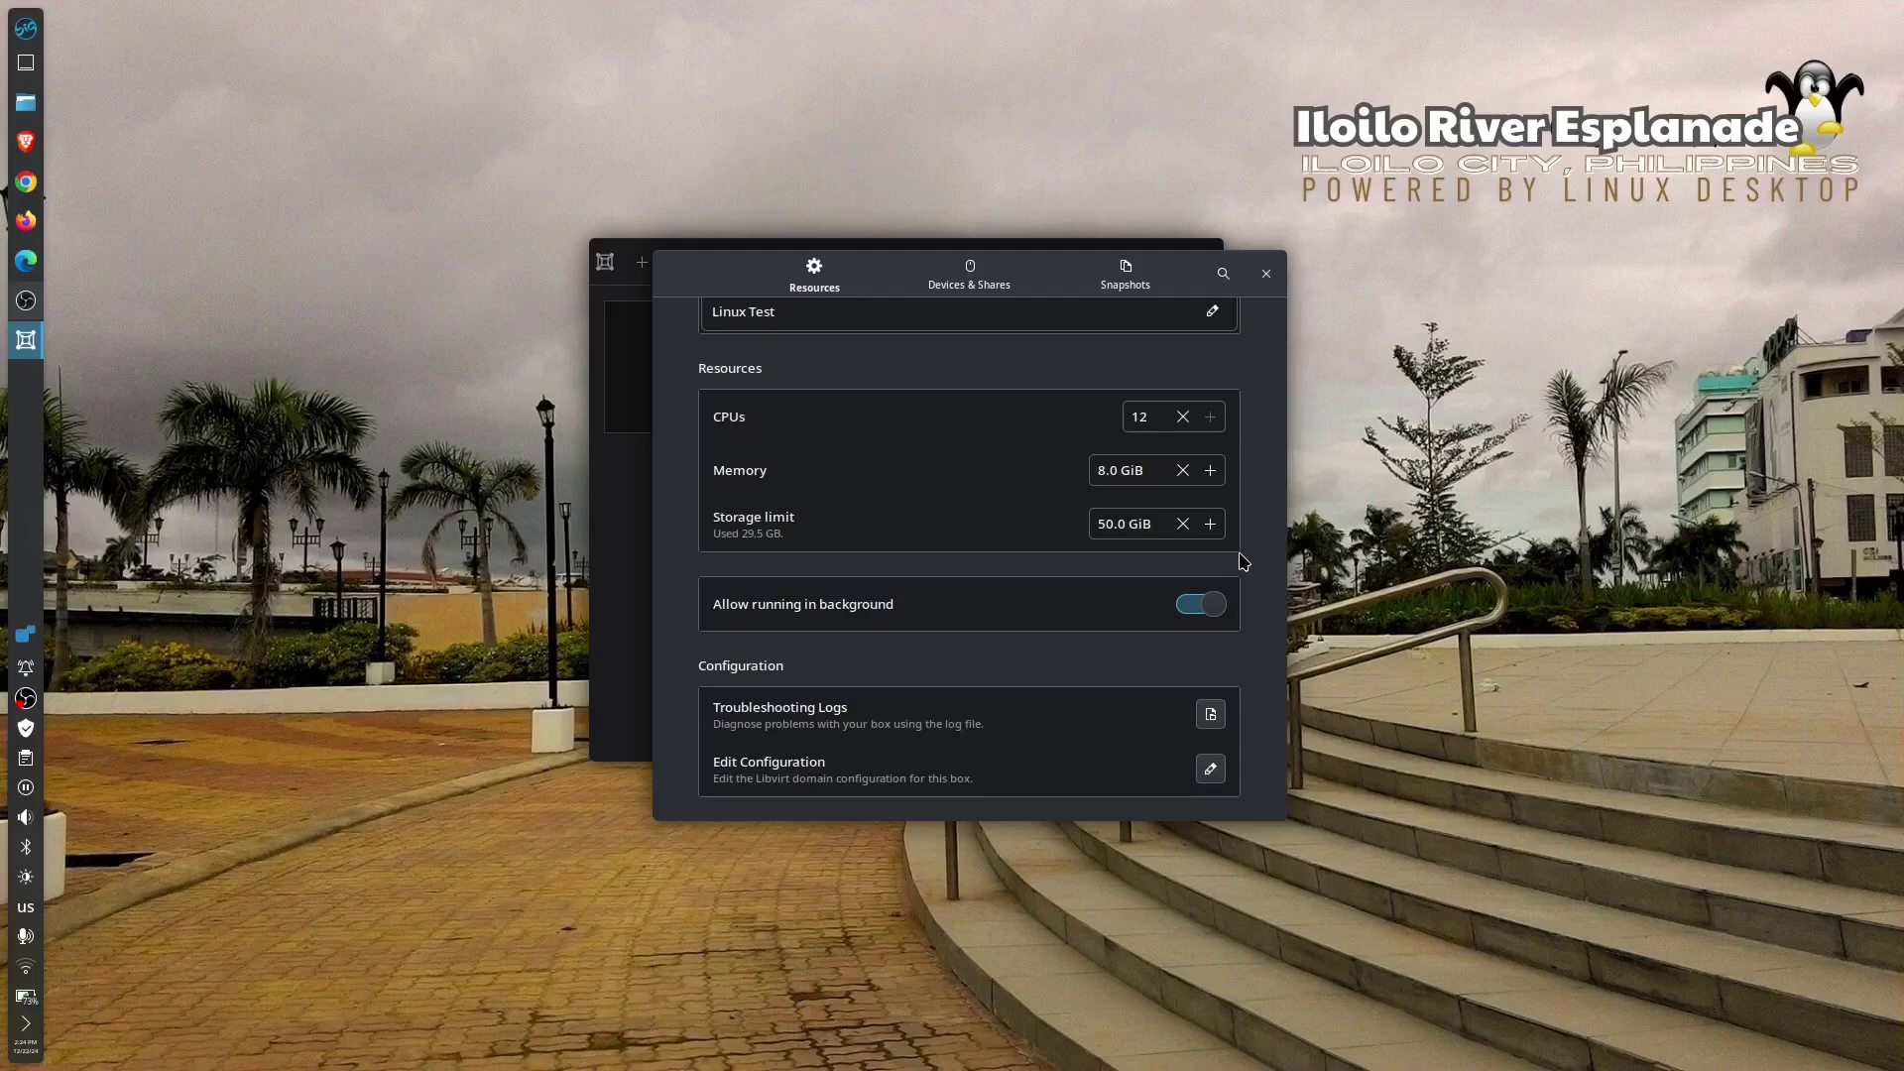
# - Close the preferences and start the Linux Test box in fullscreen
pyautogui.click(1265, 272)
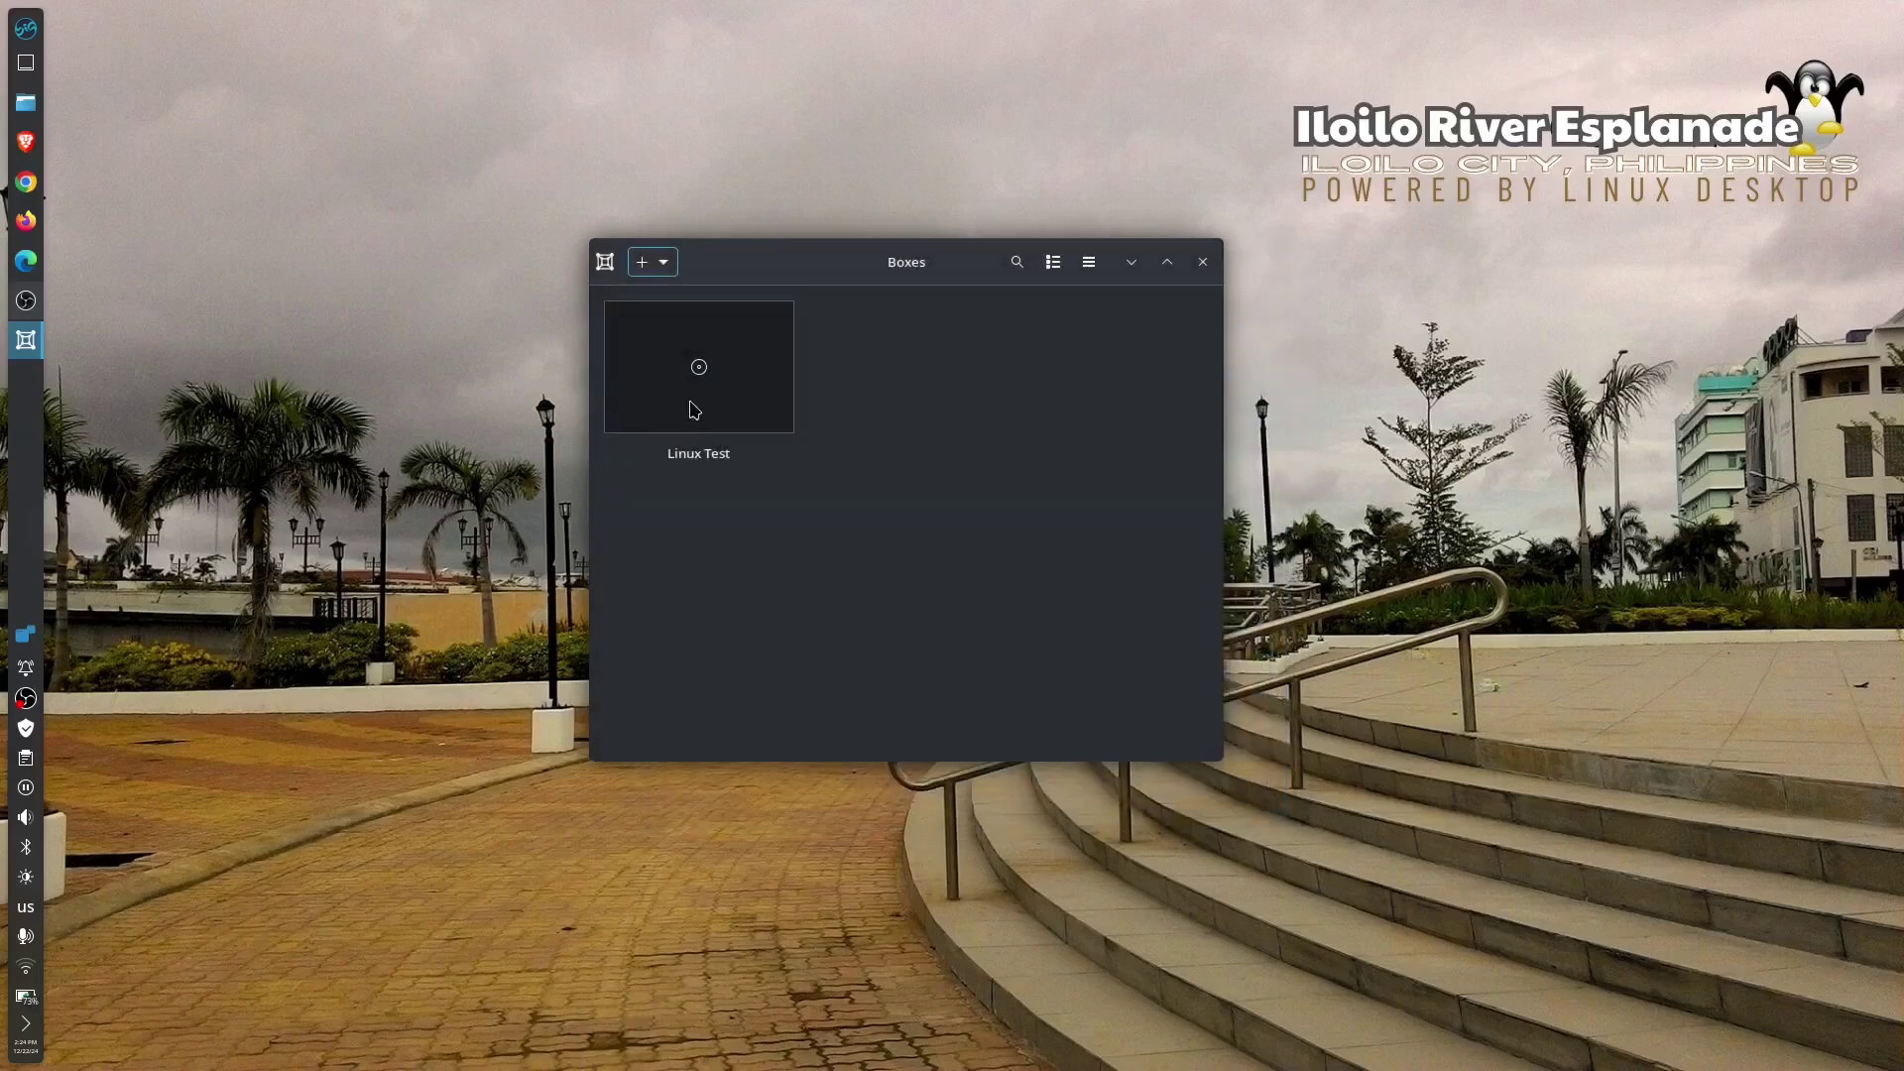
pyautogui.click(709, 400)
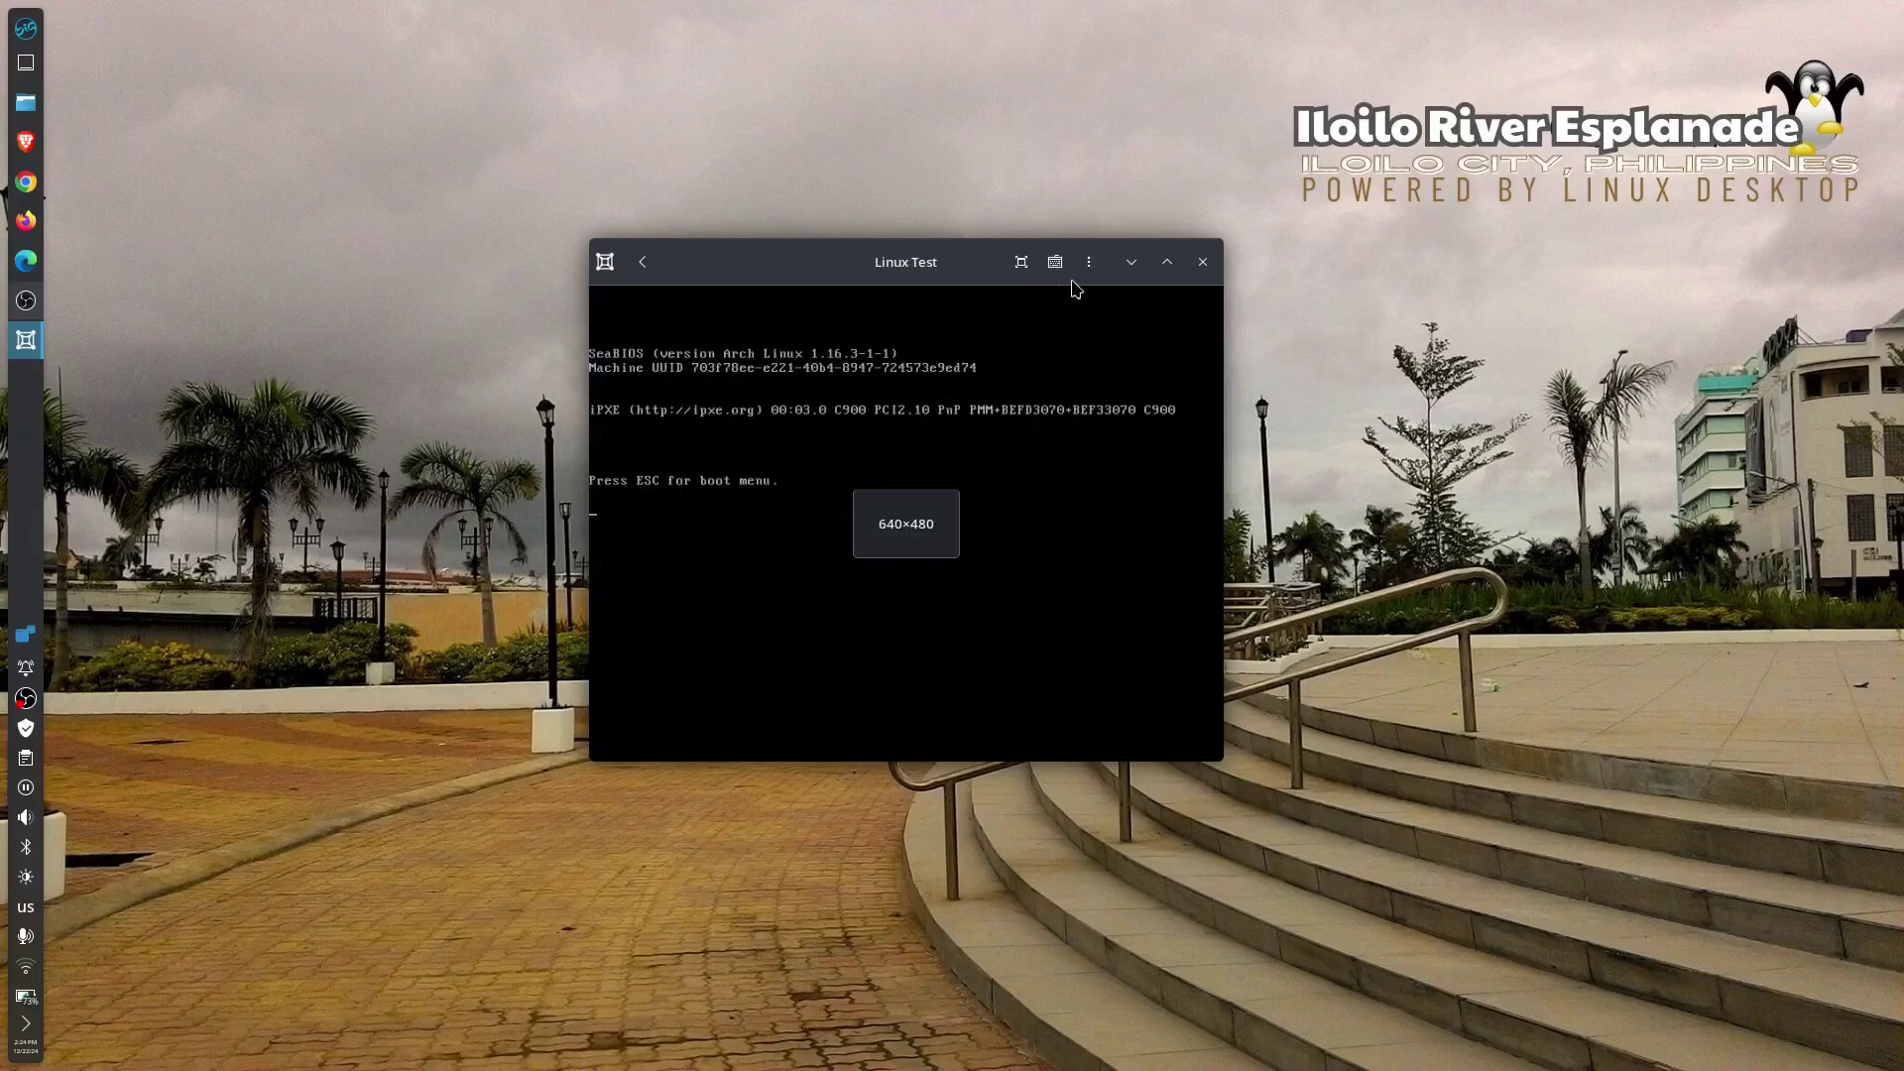
pyautogui.click(1020, 262)
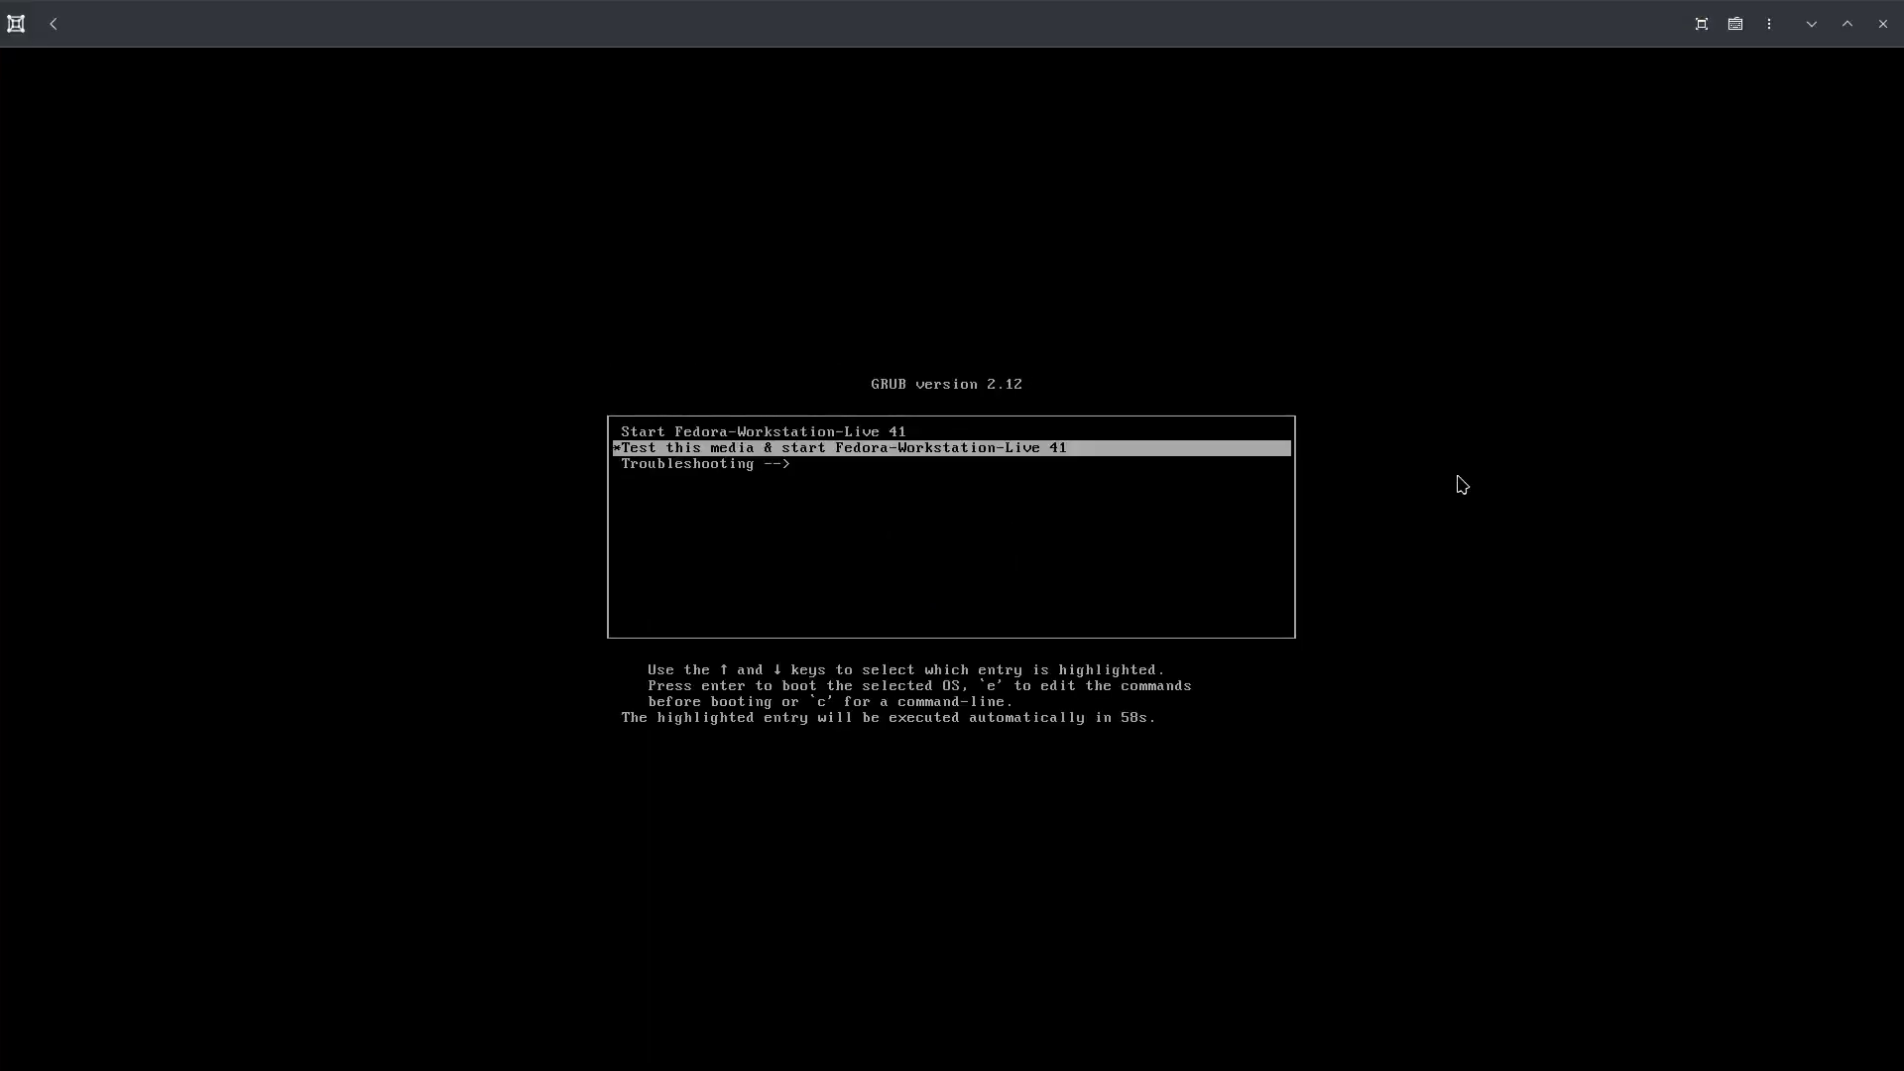
# - In GRUB, boot the 'Start Fedora-Workstation-Live 41' entry, skipping the media test
pyautogui.press('Up')
pyautogui.press('Down')
pyautogui.press('Up')
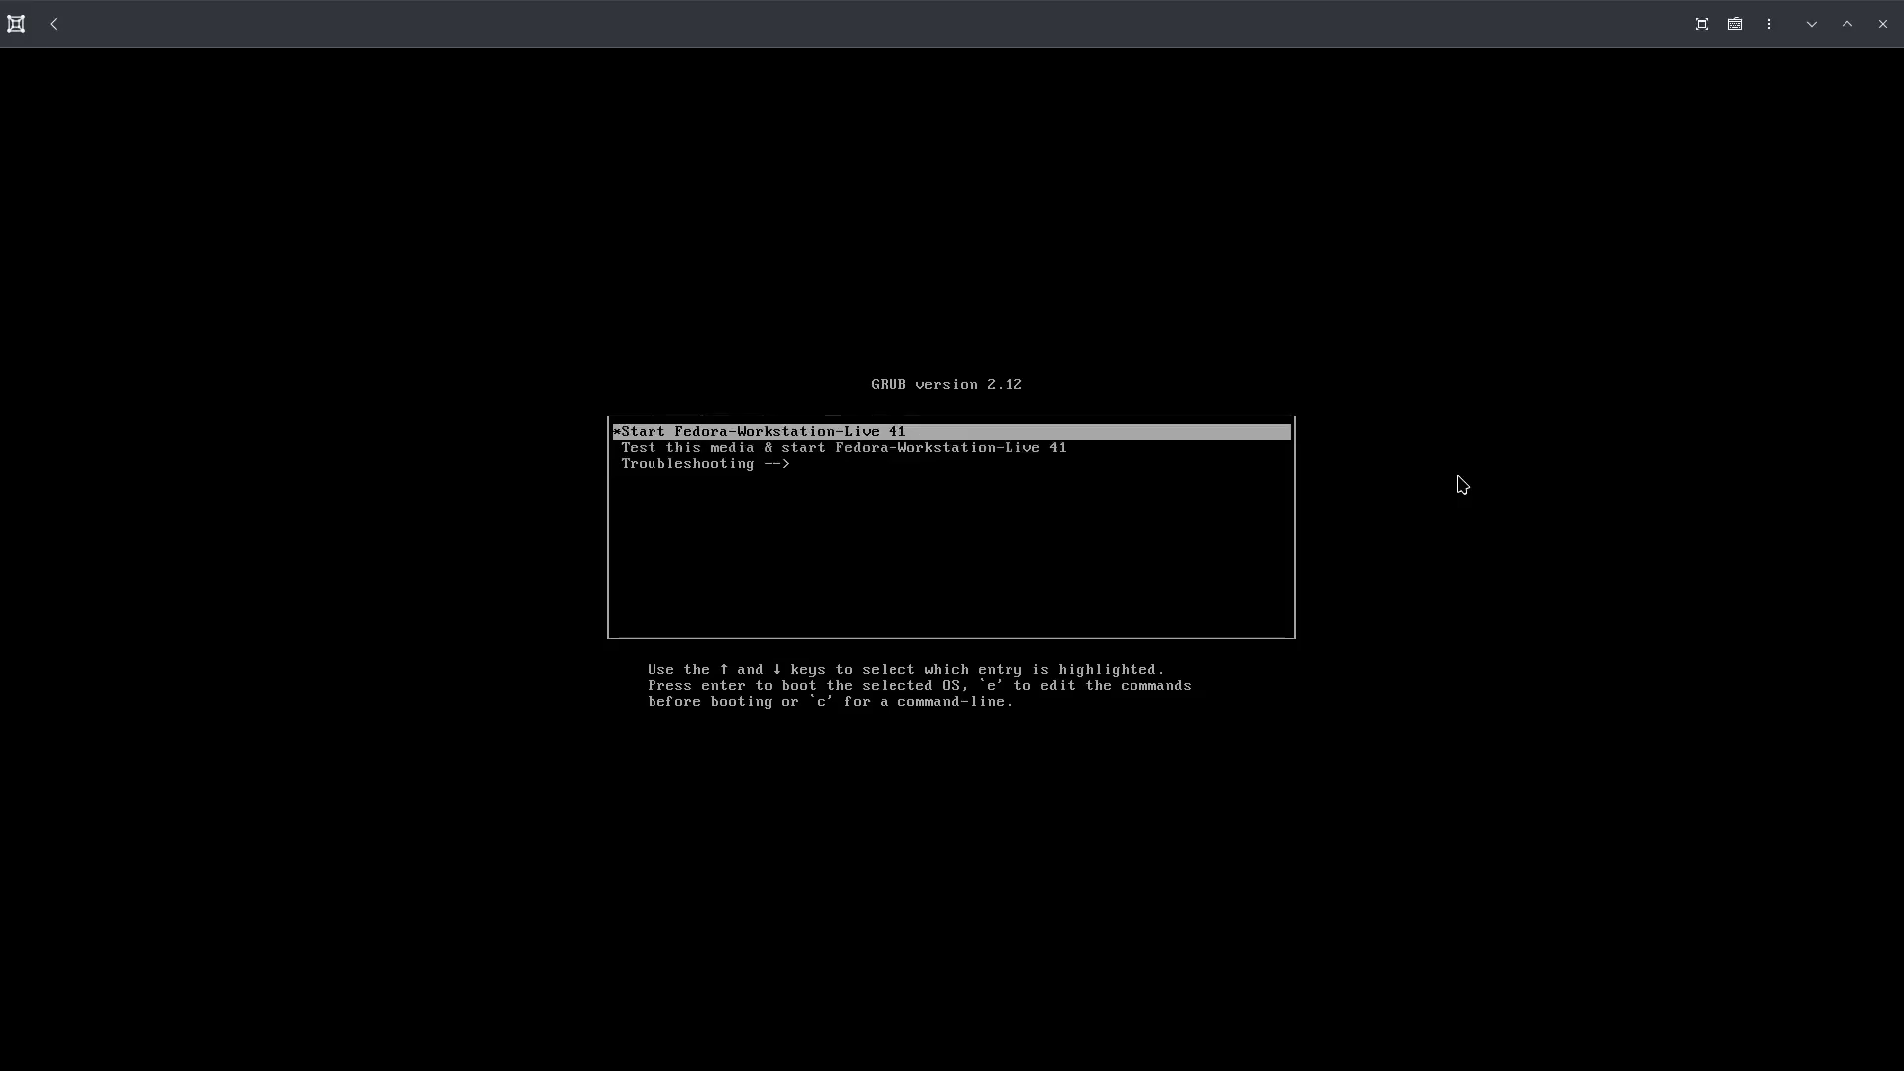
pyautogui.press('Down')
pyautogui.press('Up')
pyautogui.press('Down')
pyautogui.press('Up')
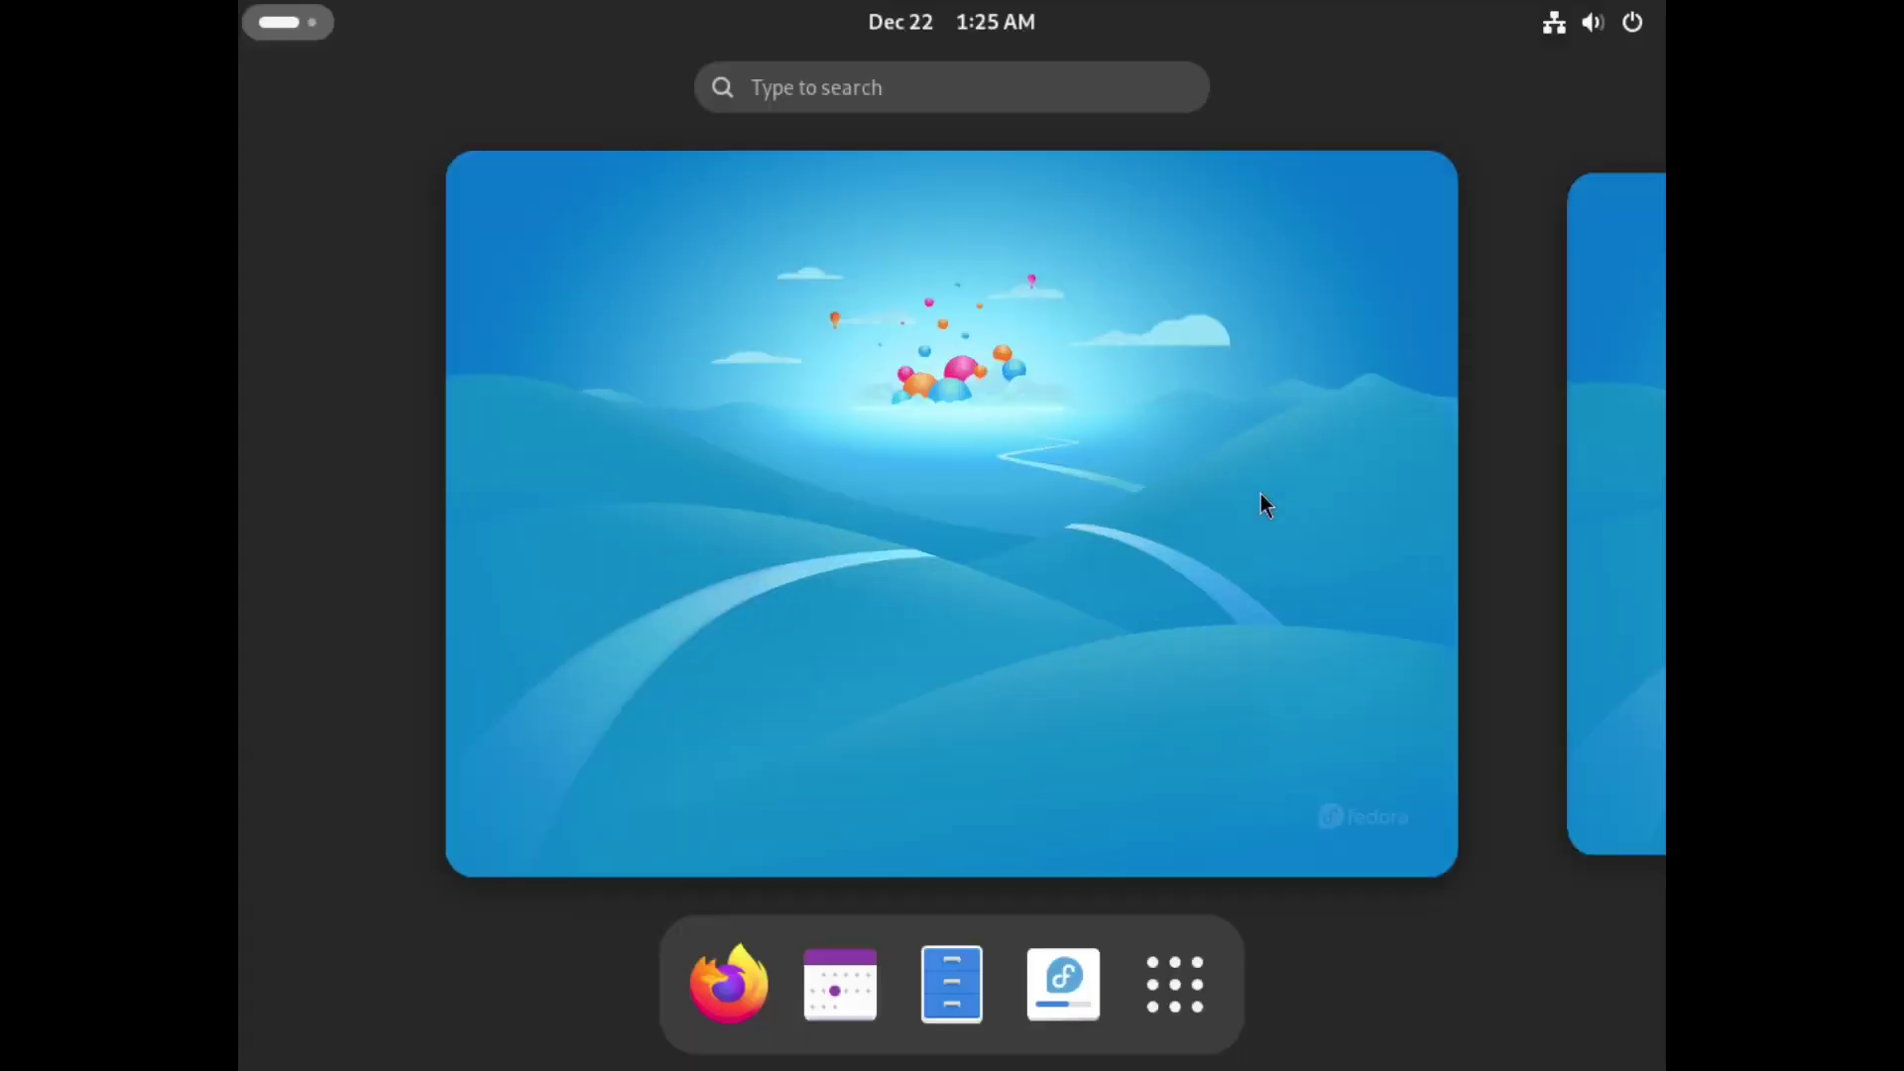
# - Leave the Activities overview so the Welcome to Fedora dialog appears
pyautogui.click(1260, 492)
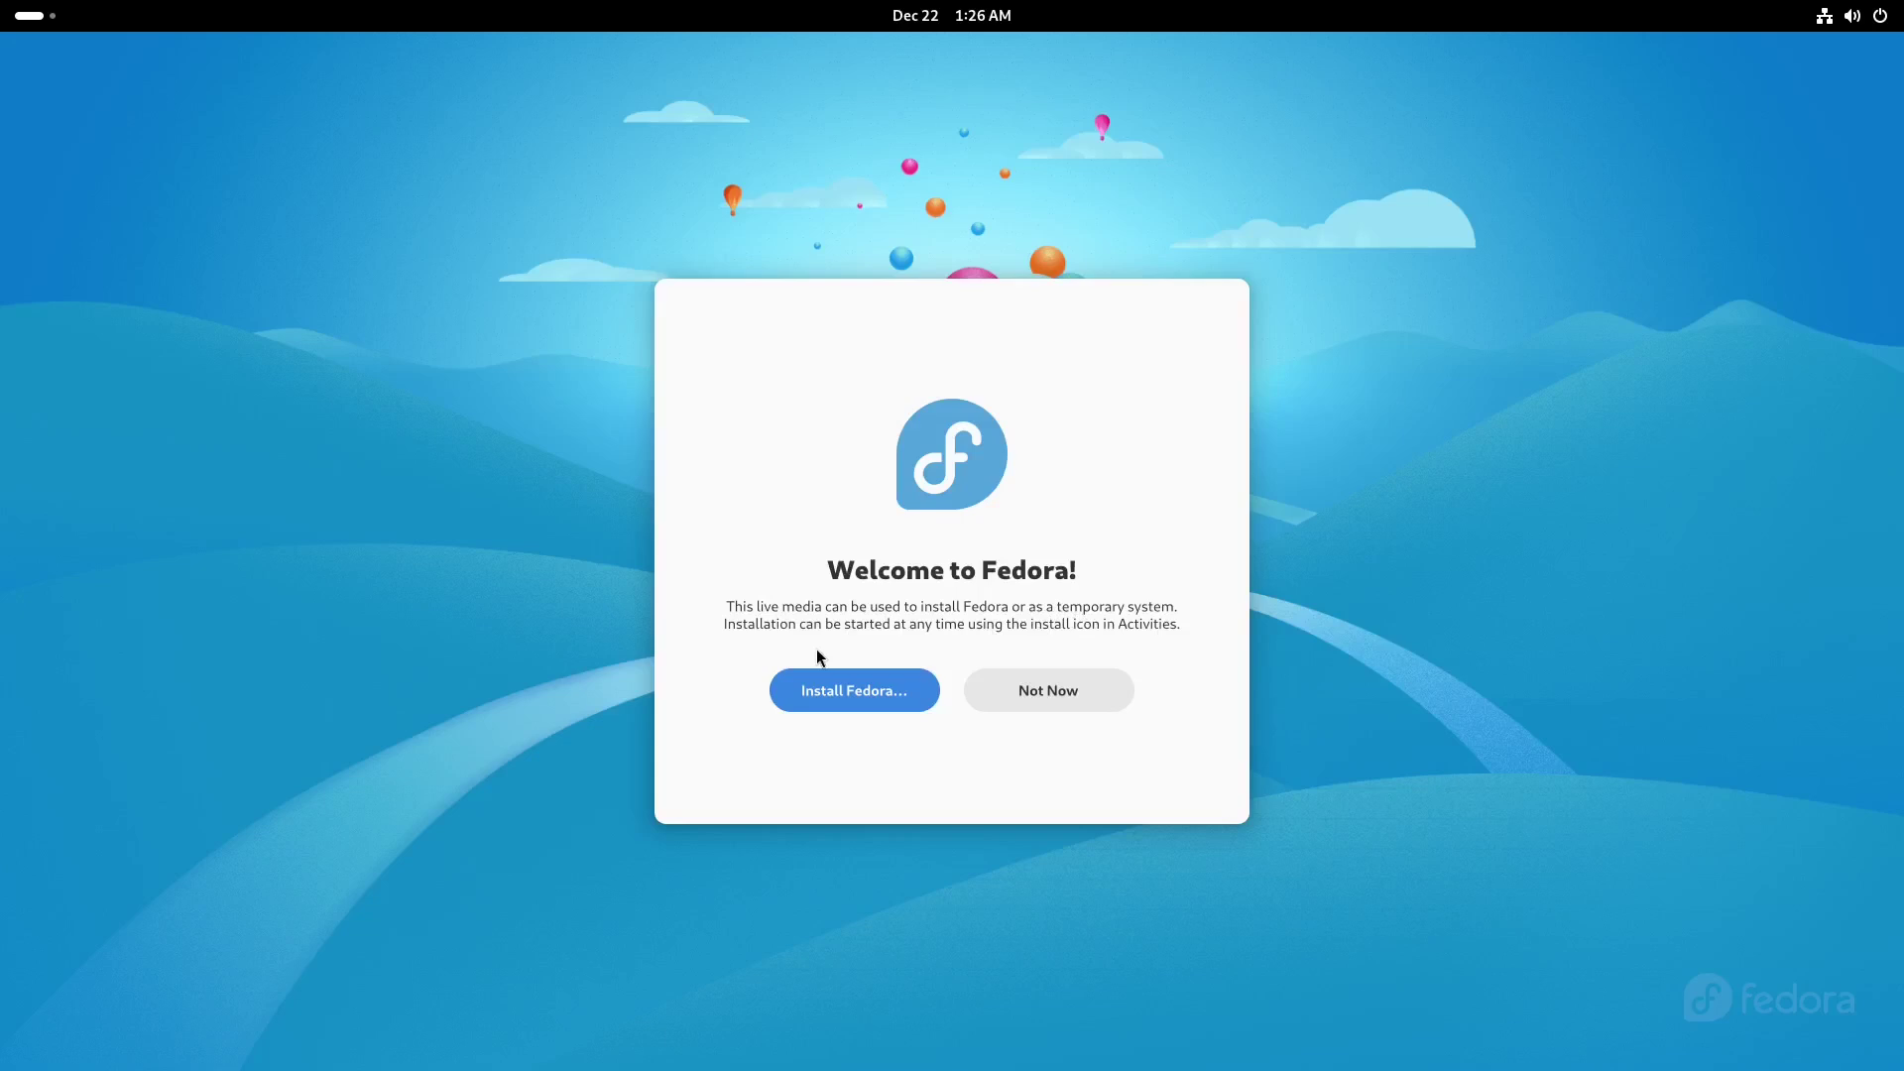
# - Start Install Fedora and continue with English (United States) as the language
pyautogui.click(840, 699)
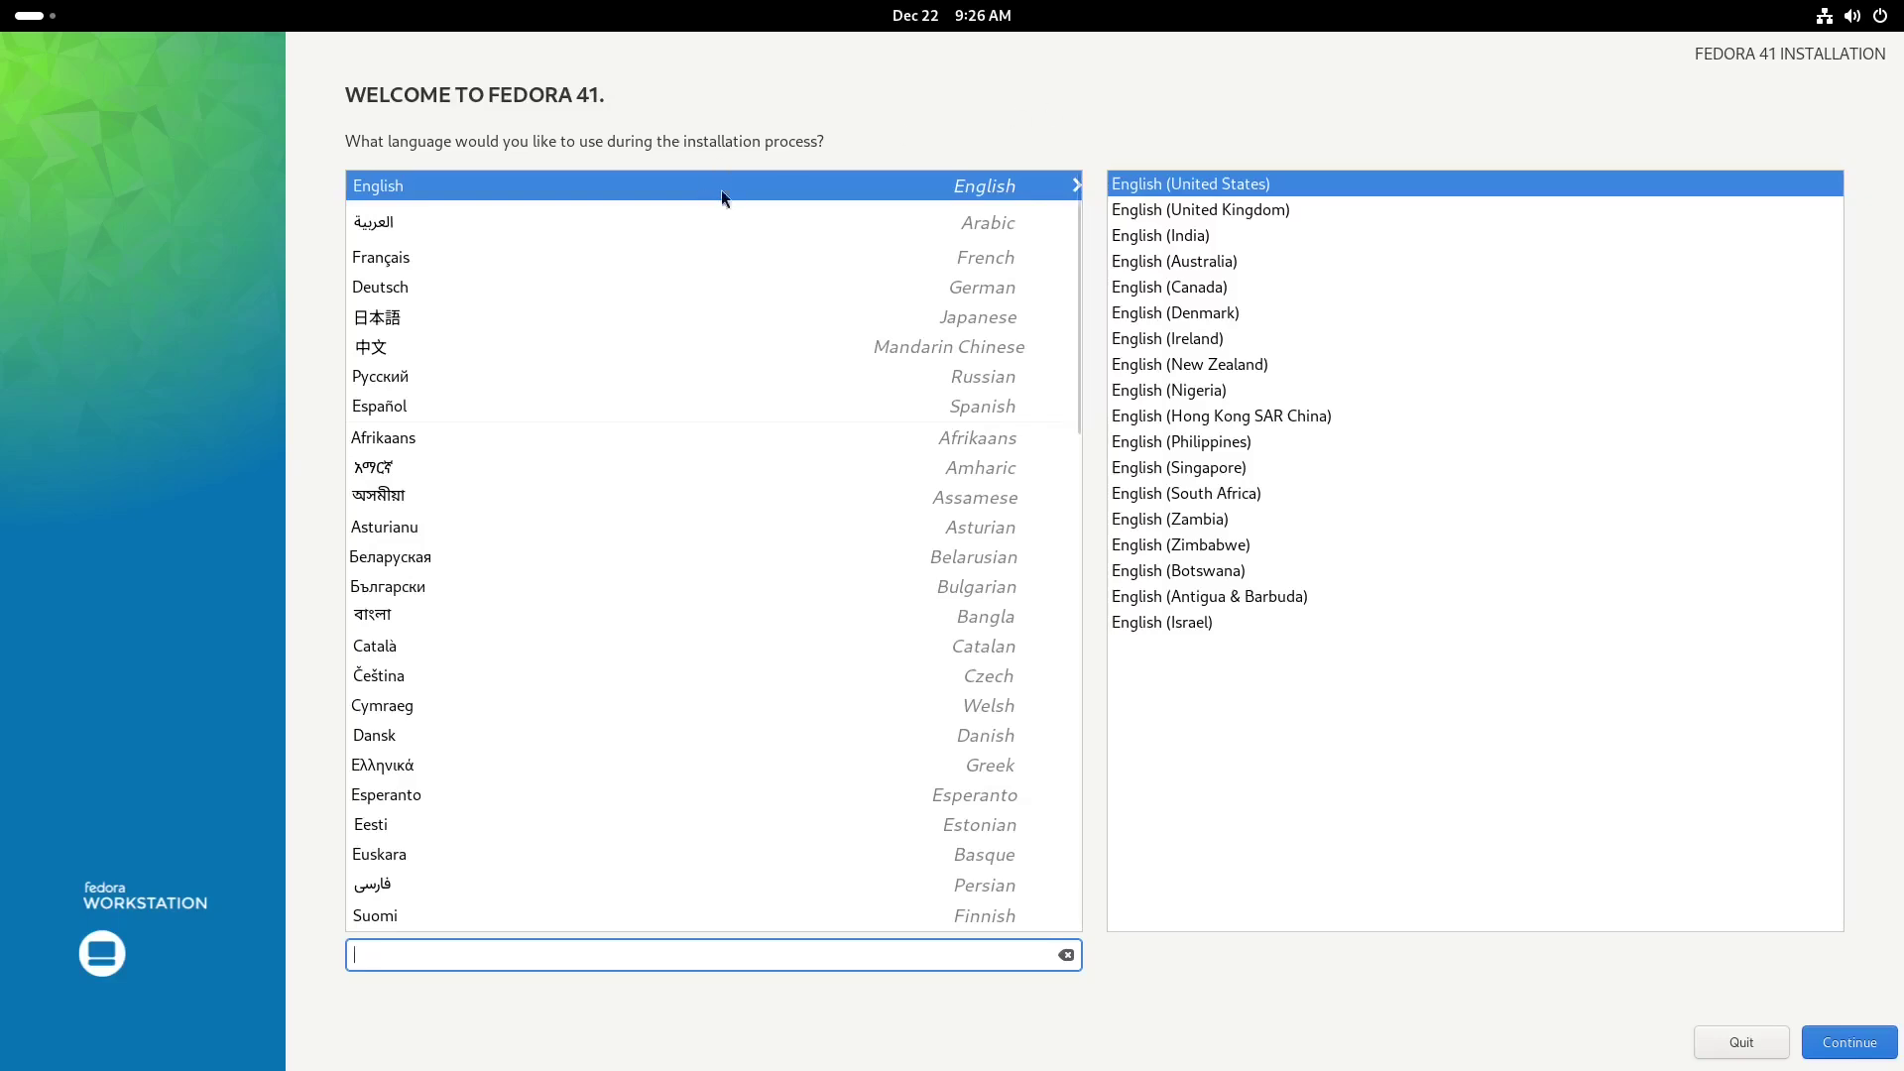
pyautogui.click(1850, 1043)
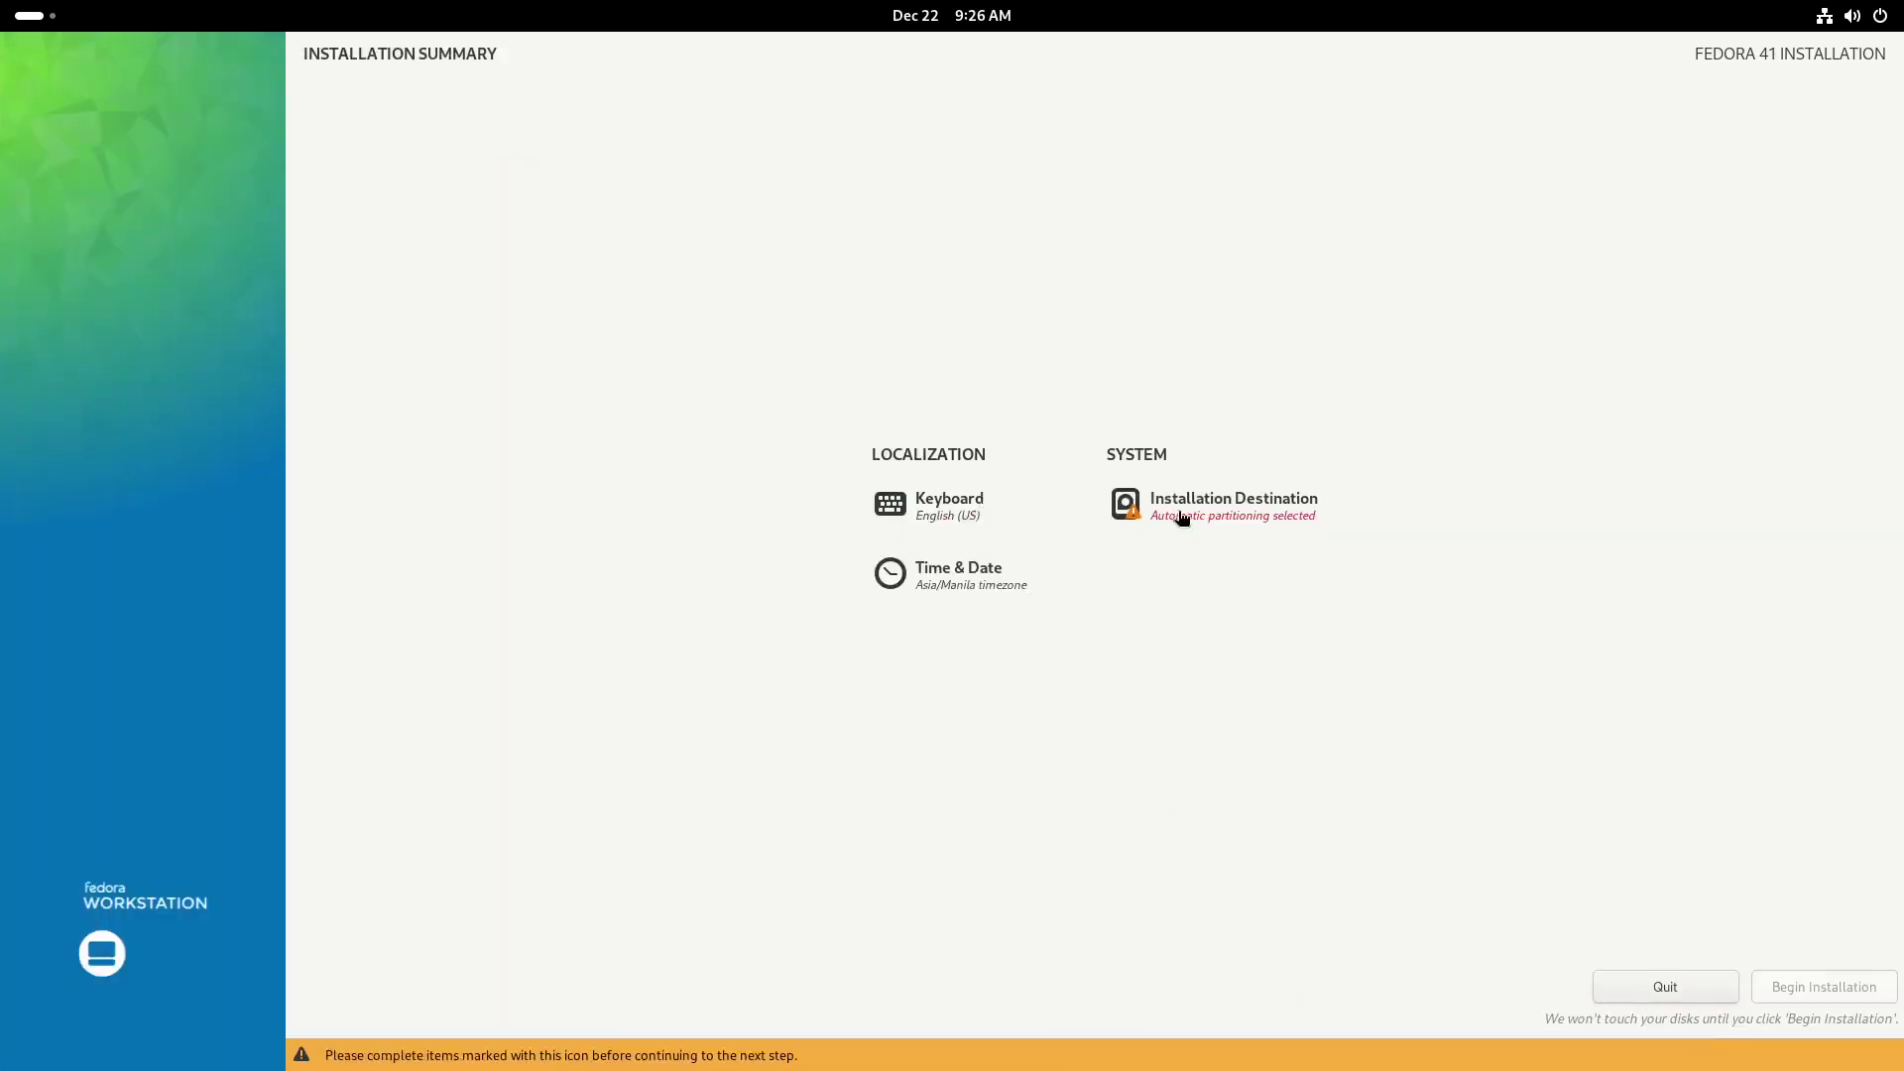
# - Select the 50 GiB ATA QEMU HARDDISK as Installation Destination and confirm with Done
pyautogui.click(1224, 515)
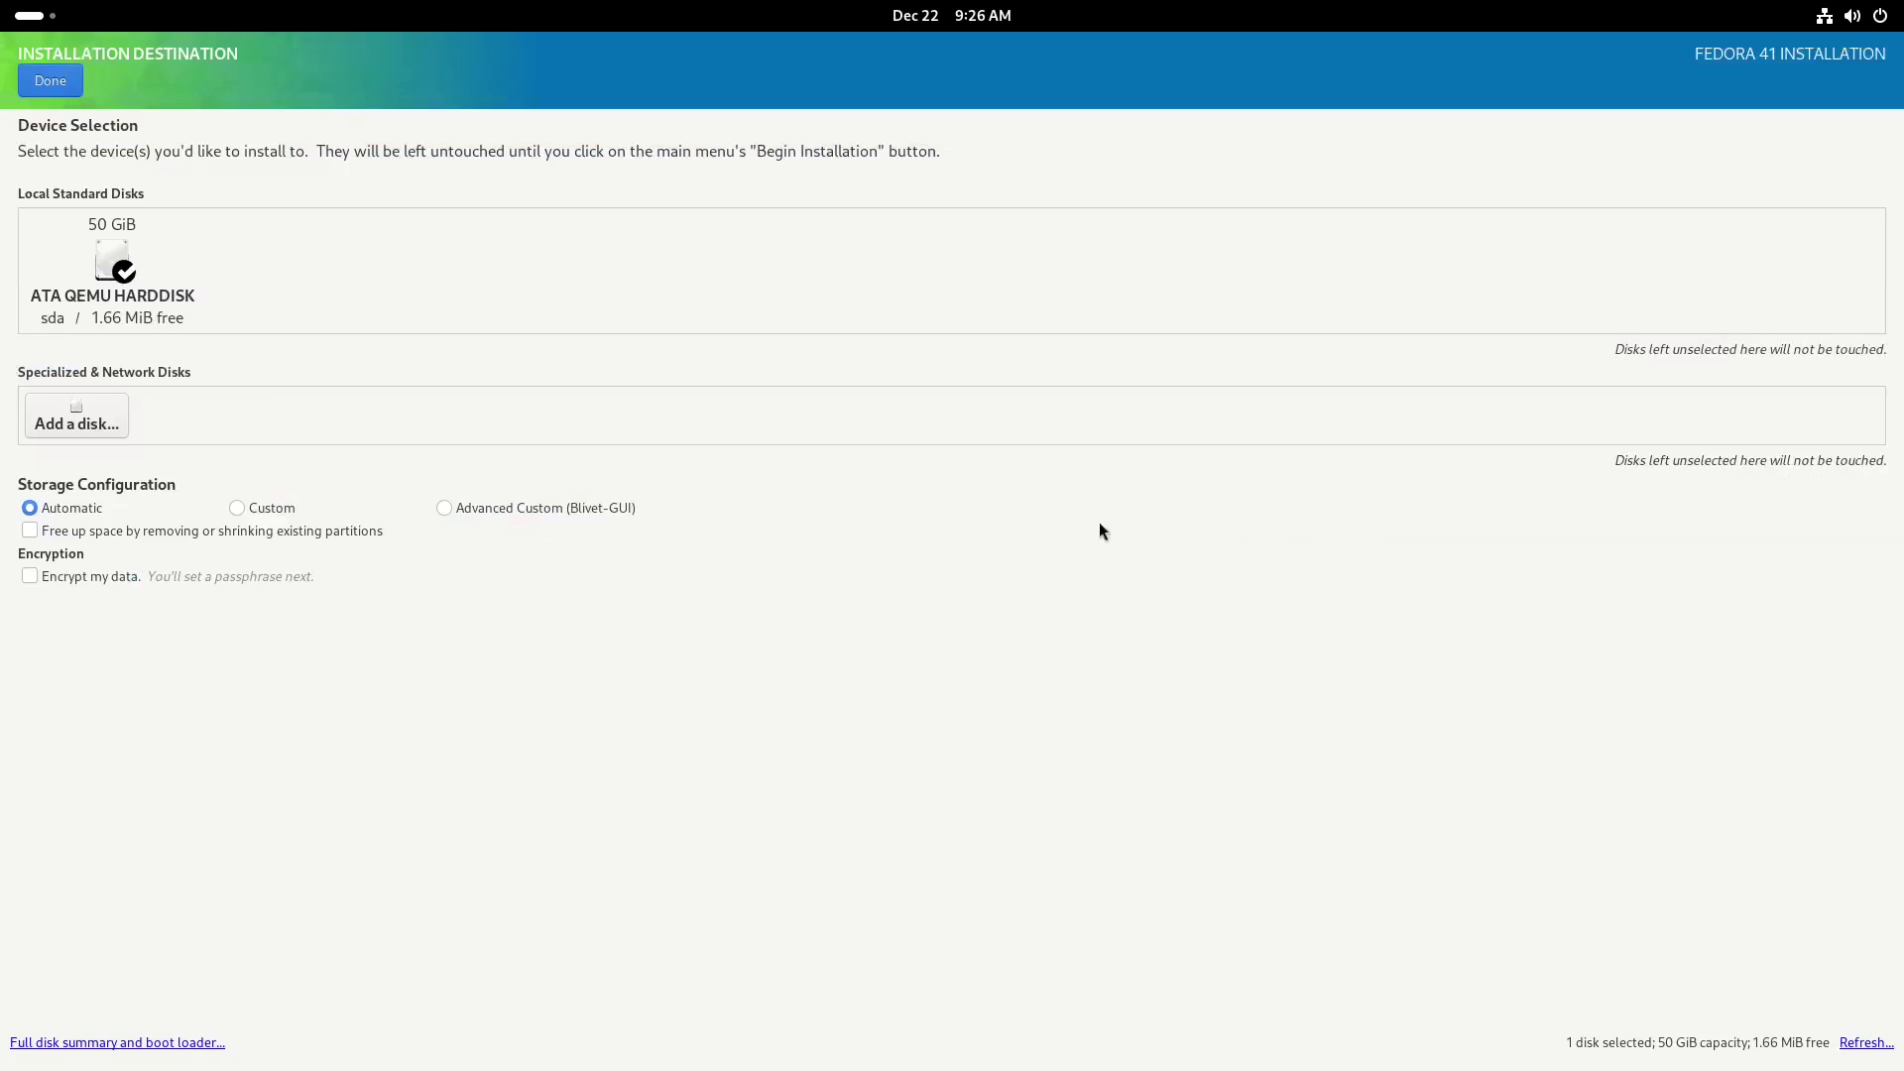
pyautogui.click(103, 265)
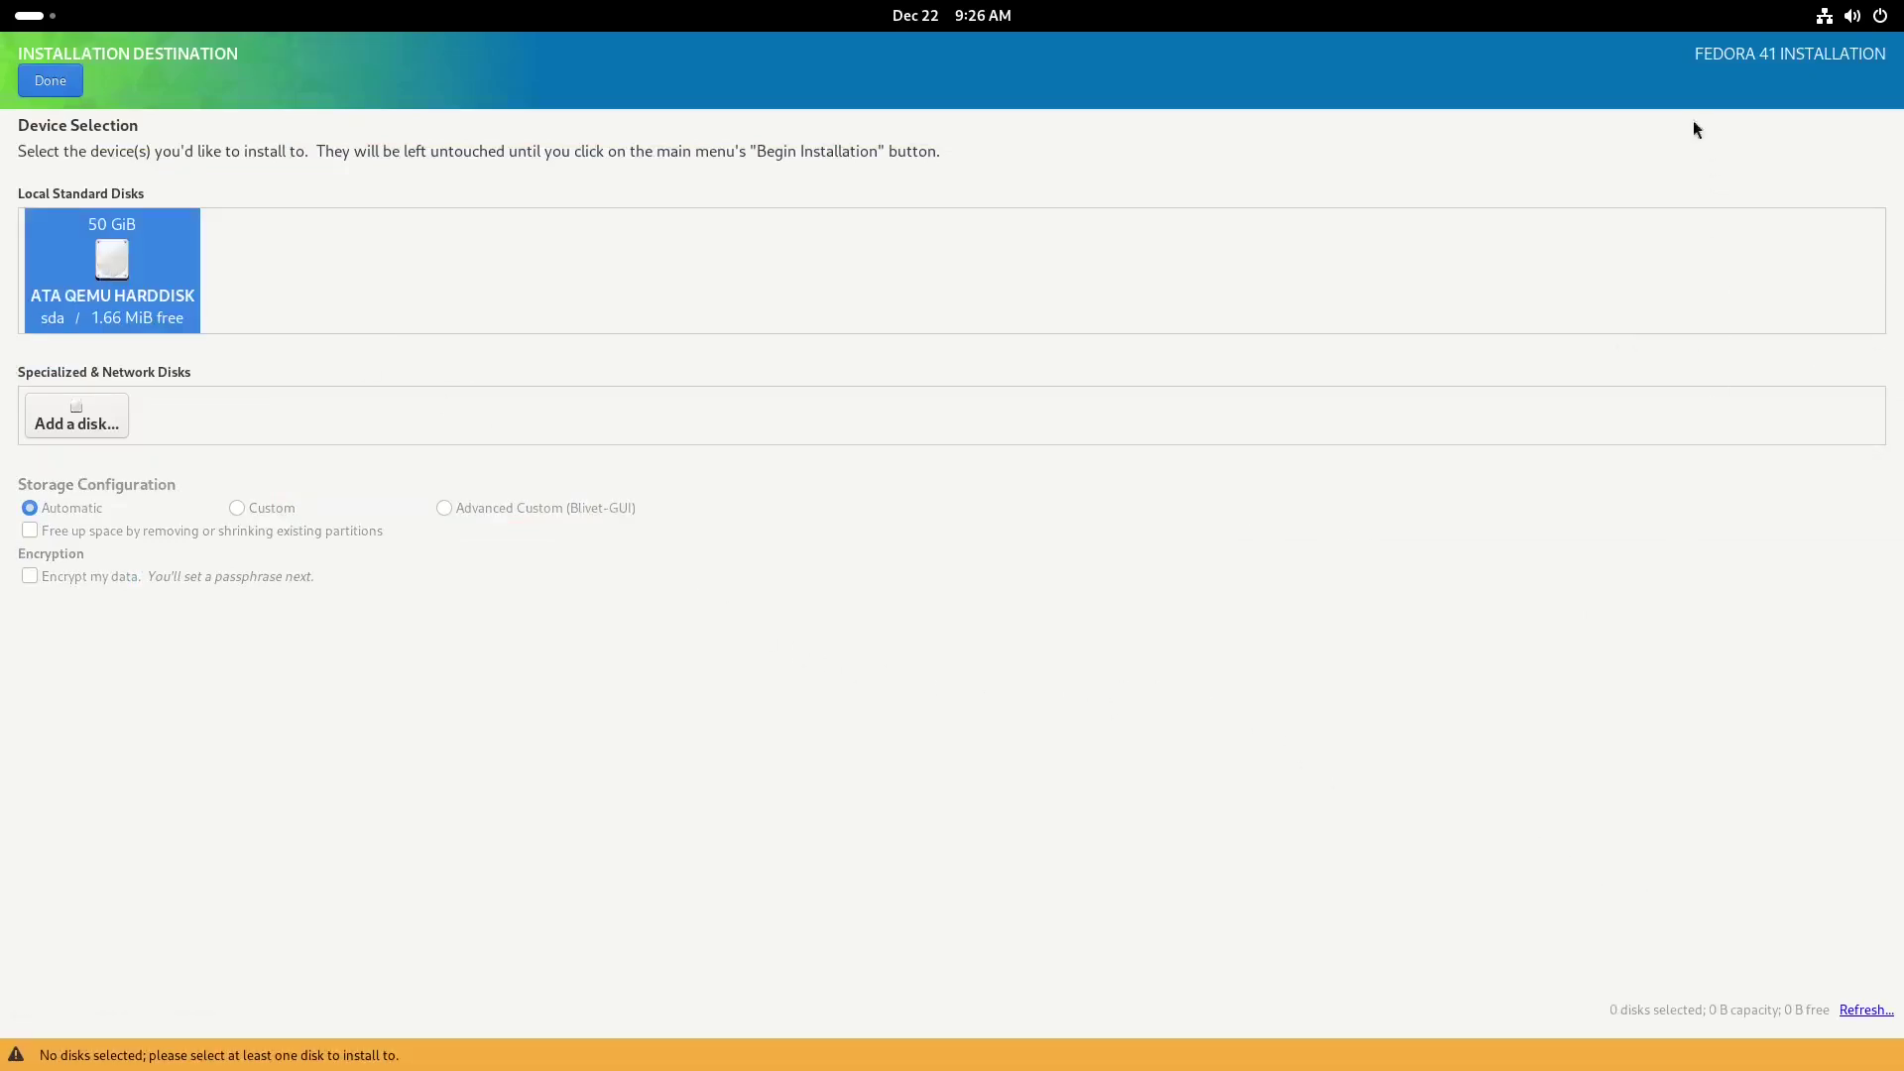
pyautogui.click(50, 80)
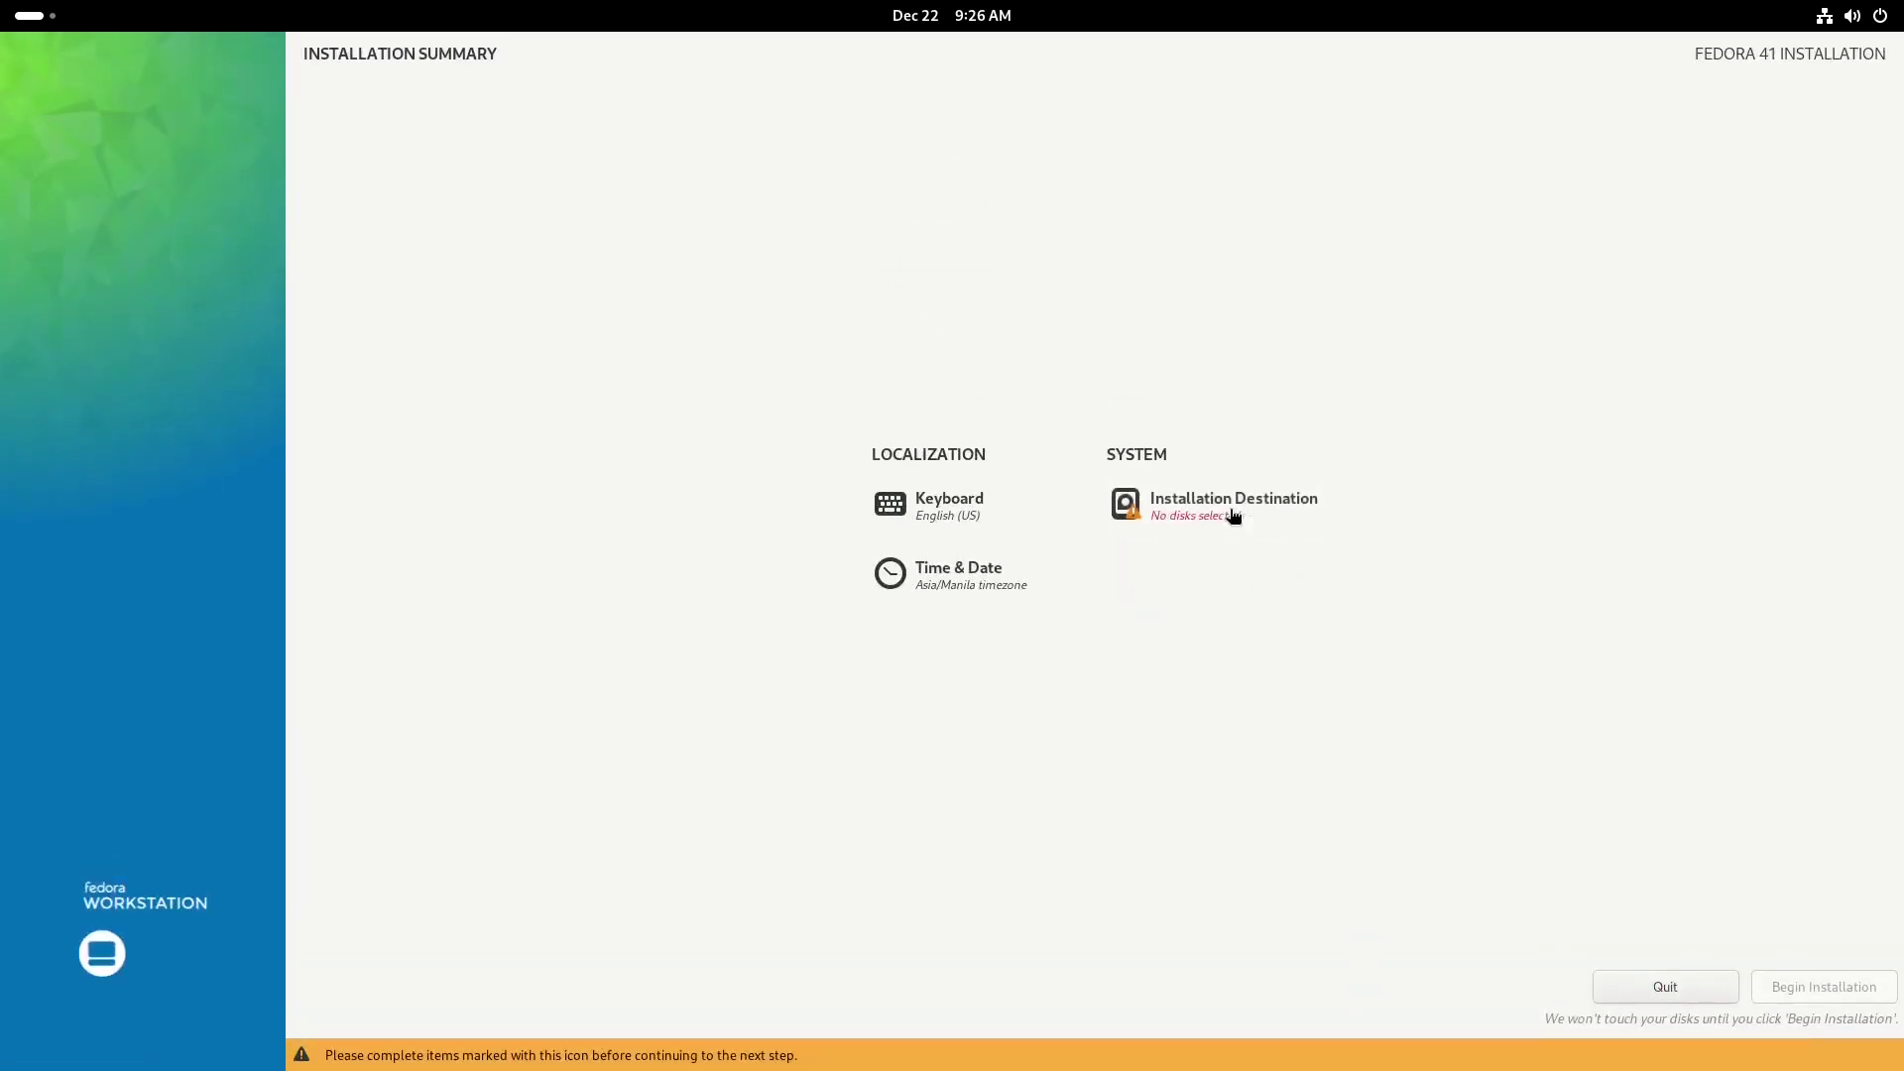
pyautogui.click(1241, 520)
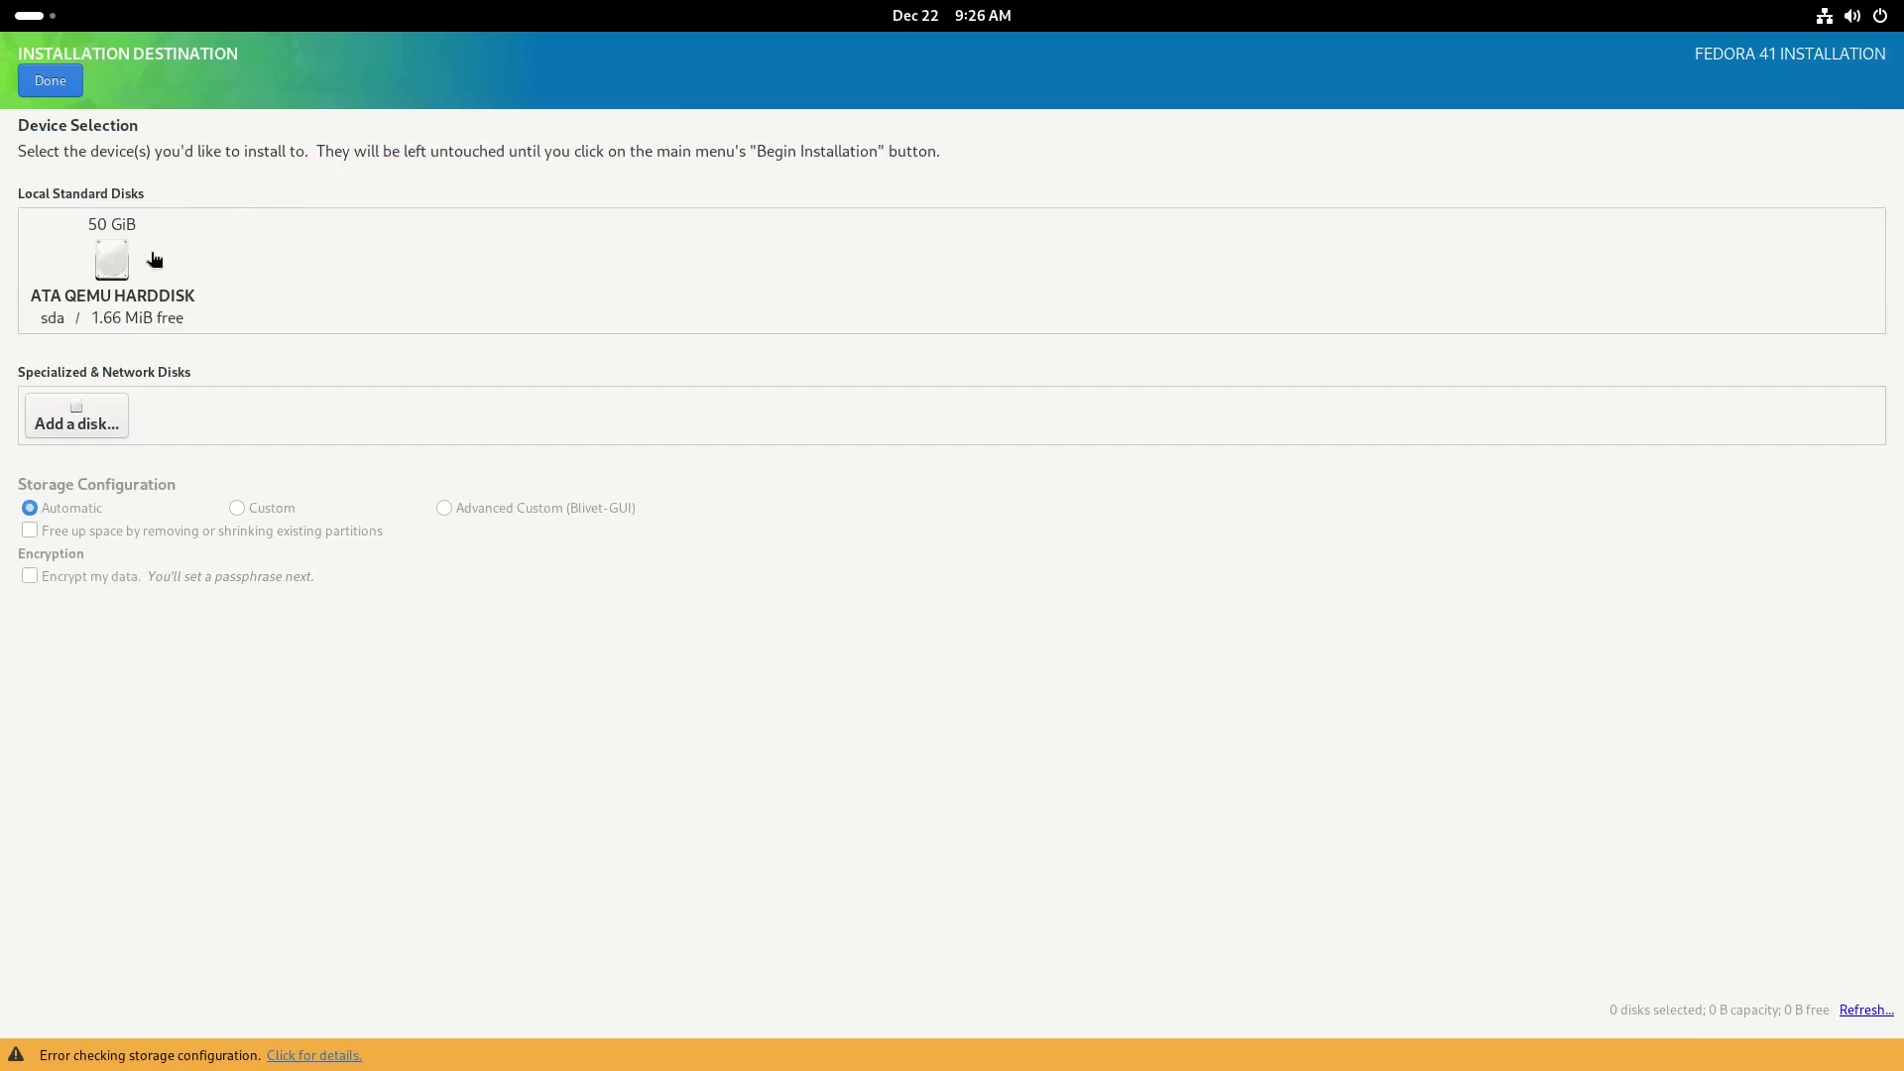
pyautogui.click(117, 262)
pyautogui.click(50, 84)
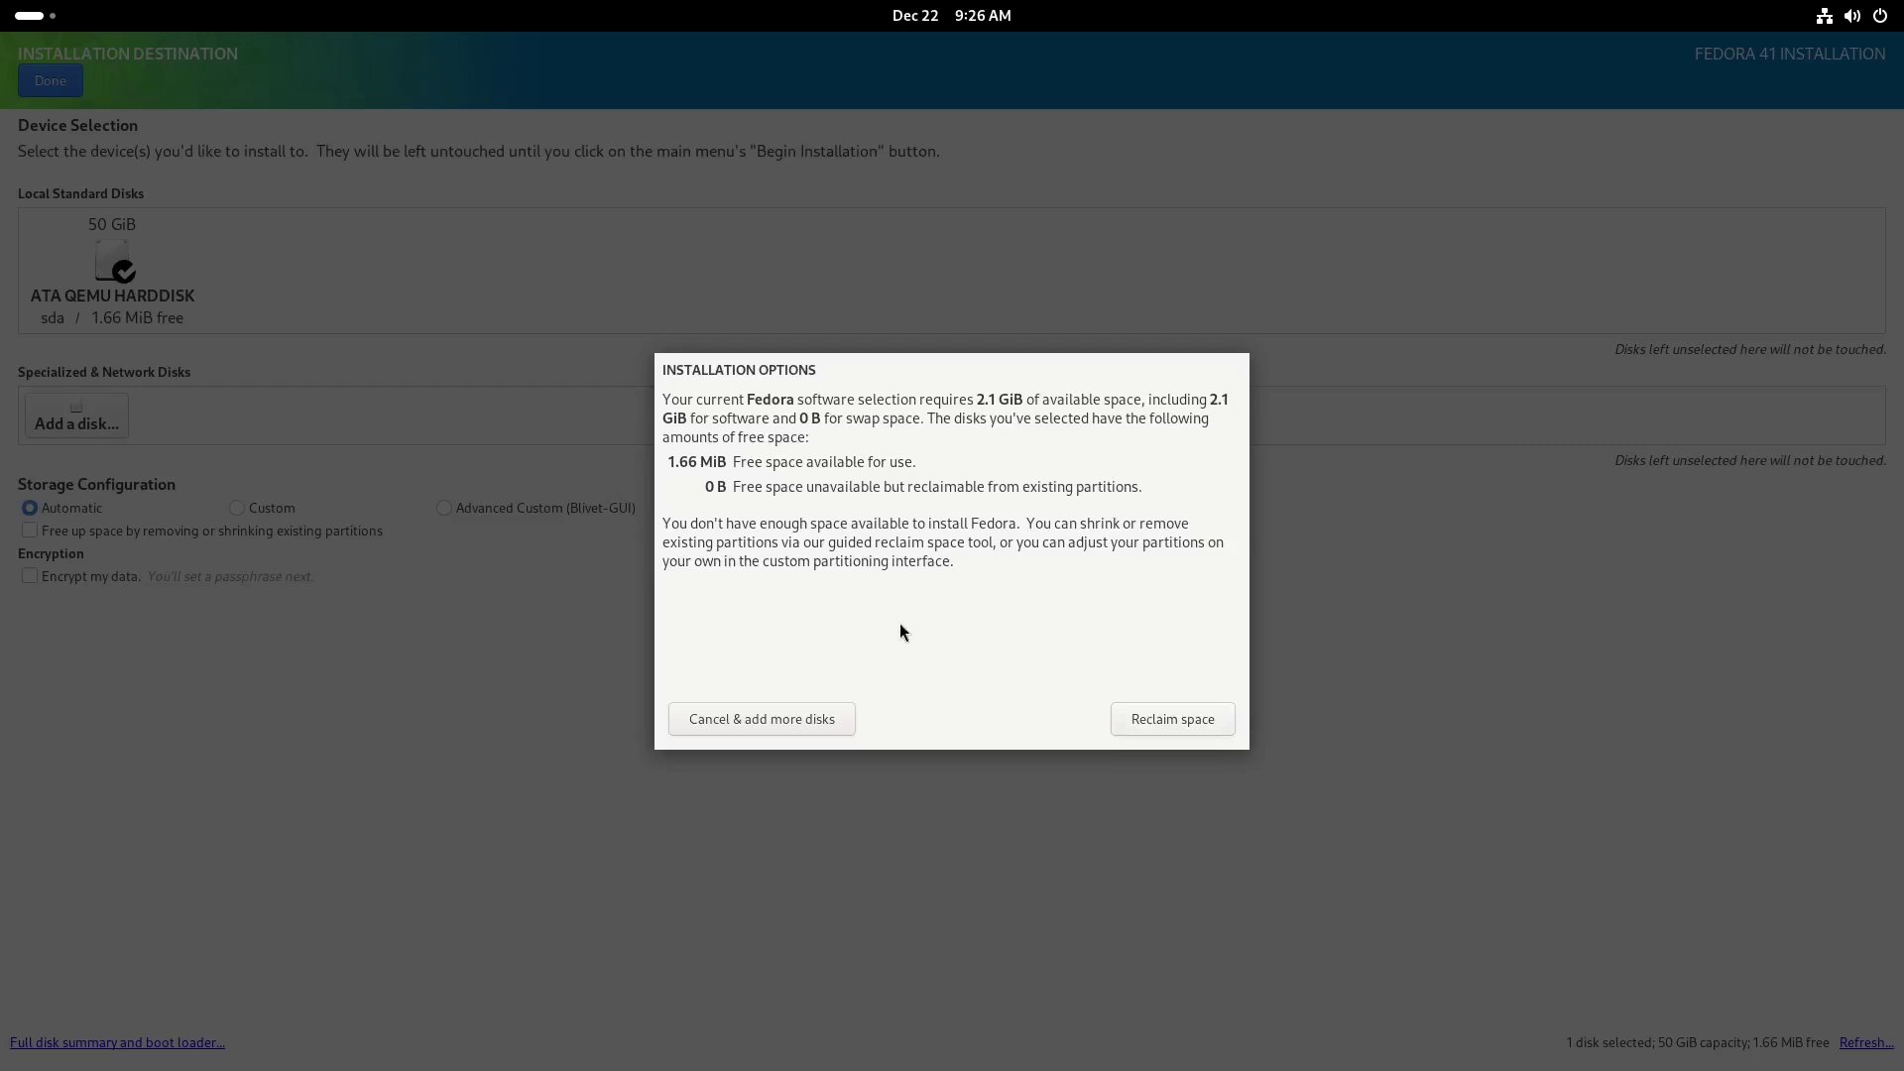
# - In Reclaim Disk Space, mark the disk's btrfs partition for deletion with Delete all and reclaim space
pyautogui.click(1182, 718)
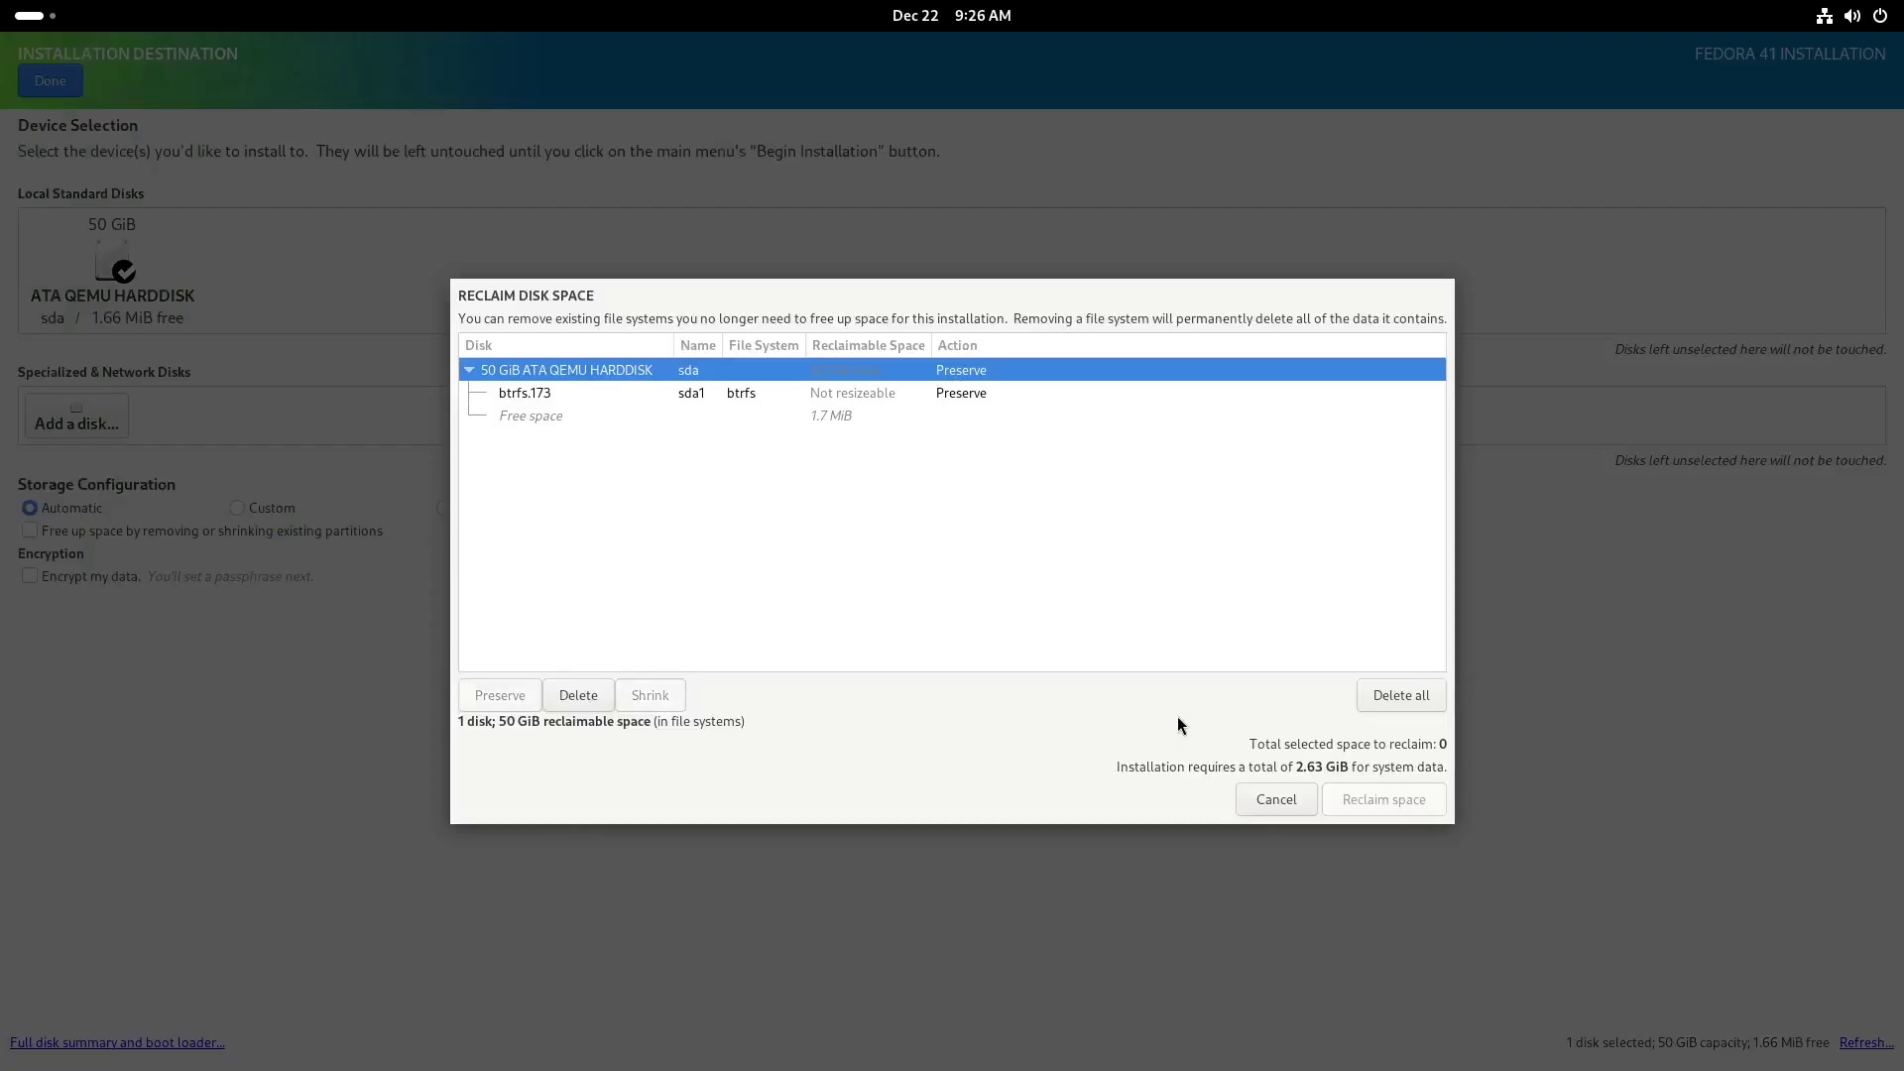
pyautogui.click(689, 394)
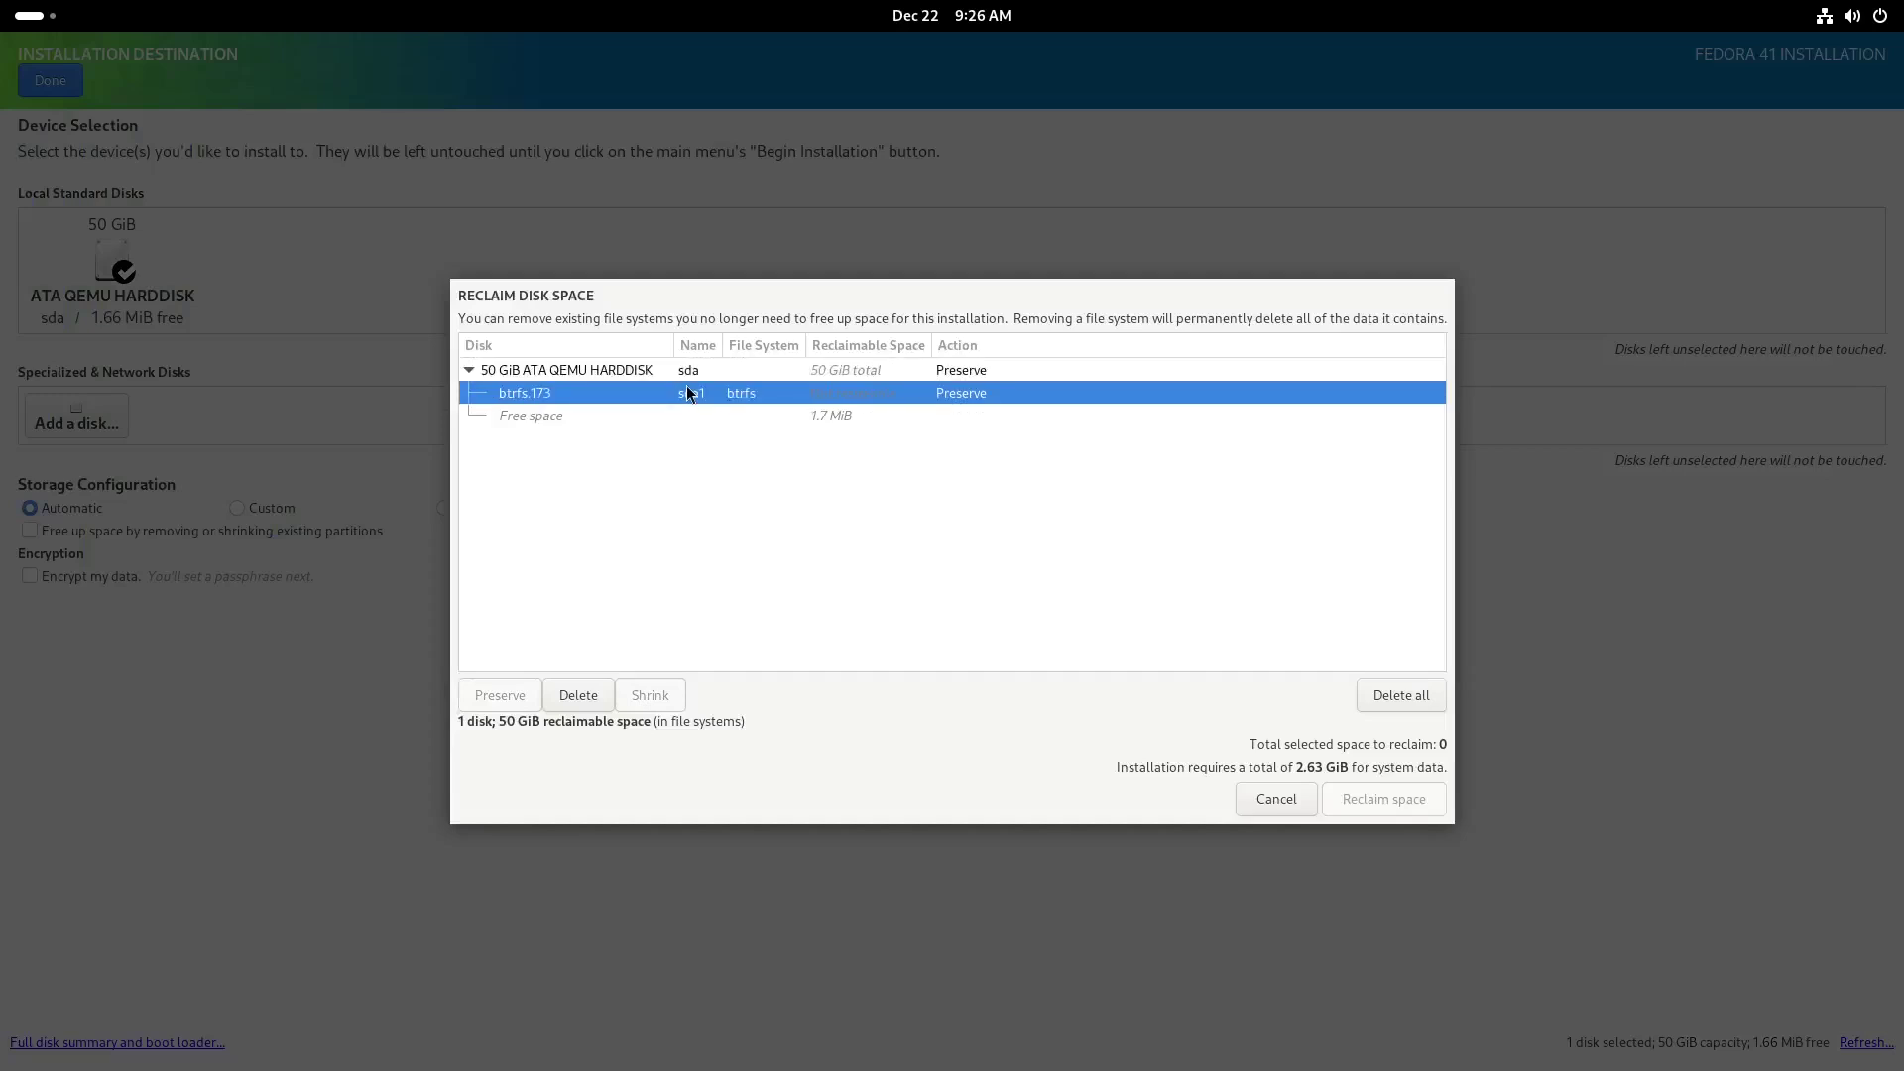
pyautogui.click(1392, 702)
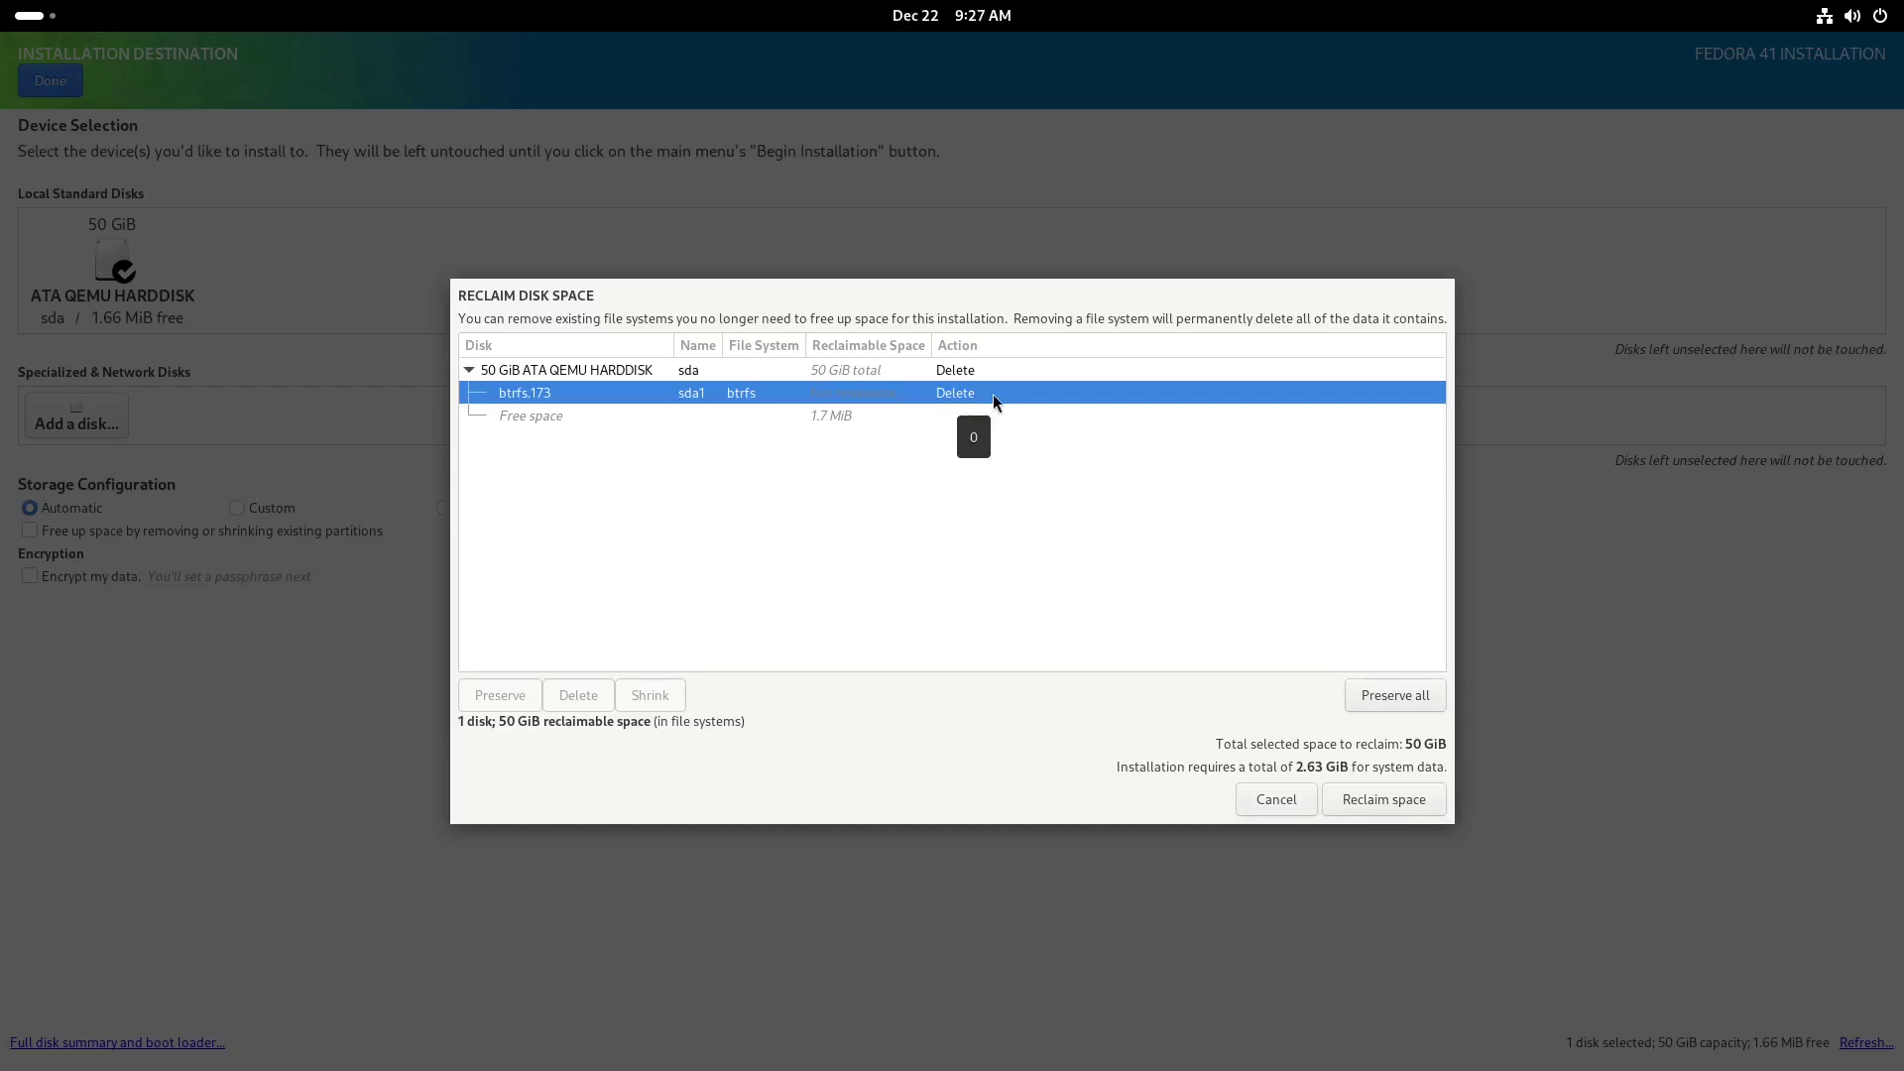
pyautogui.click(928, 373)
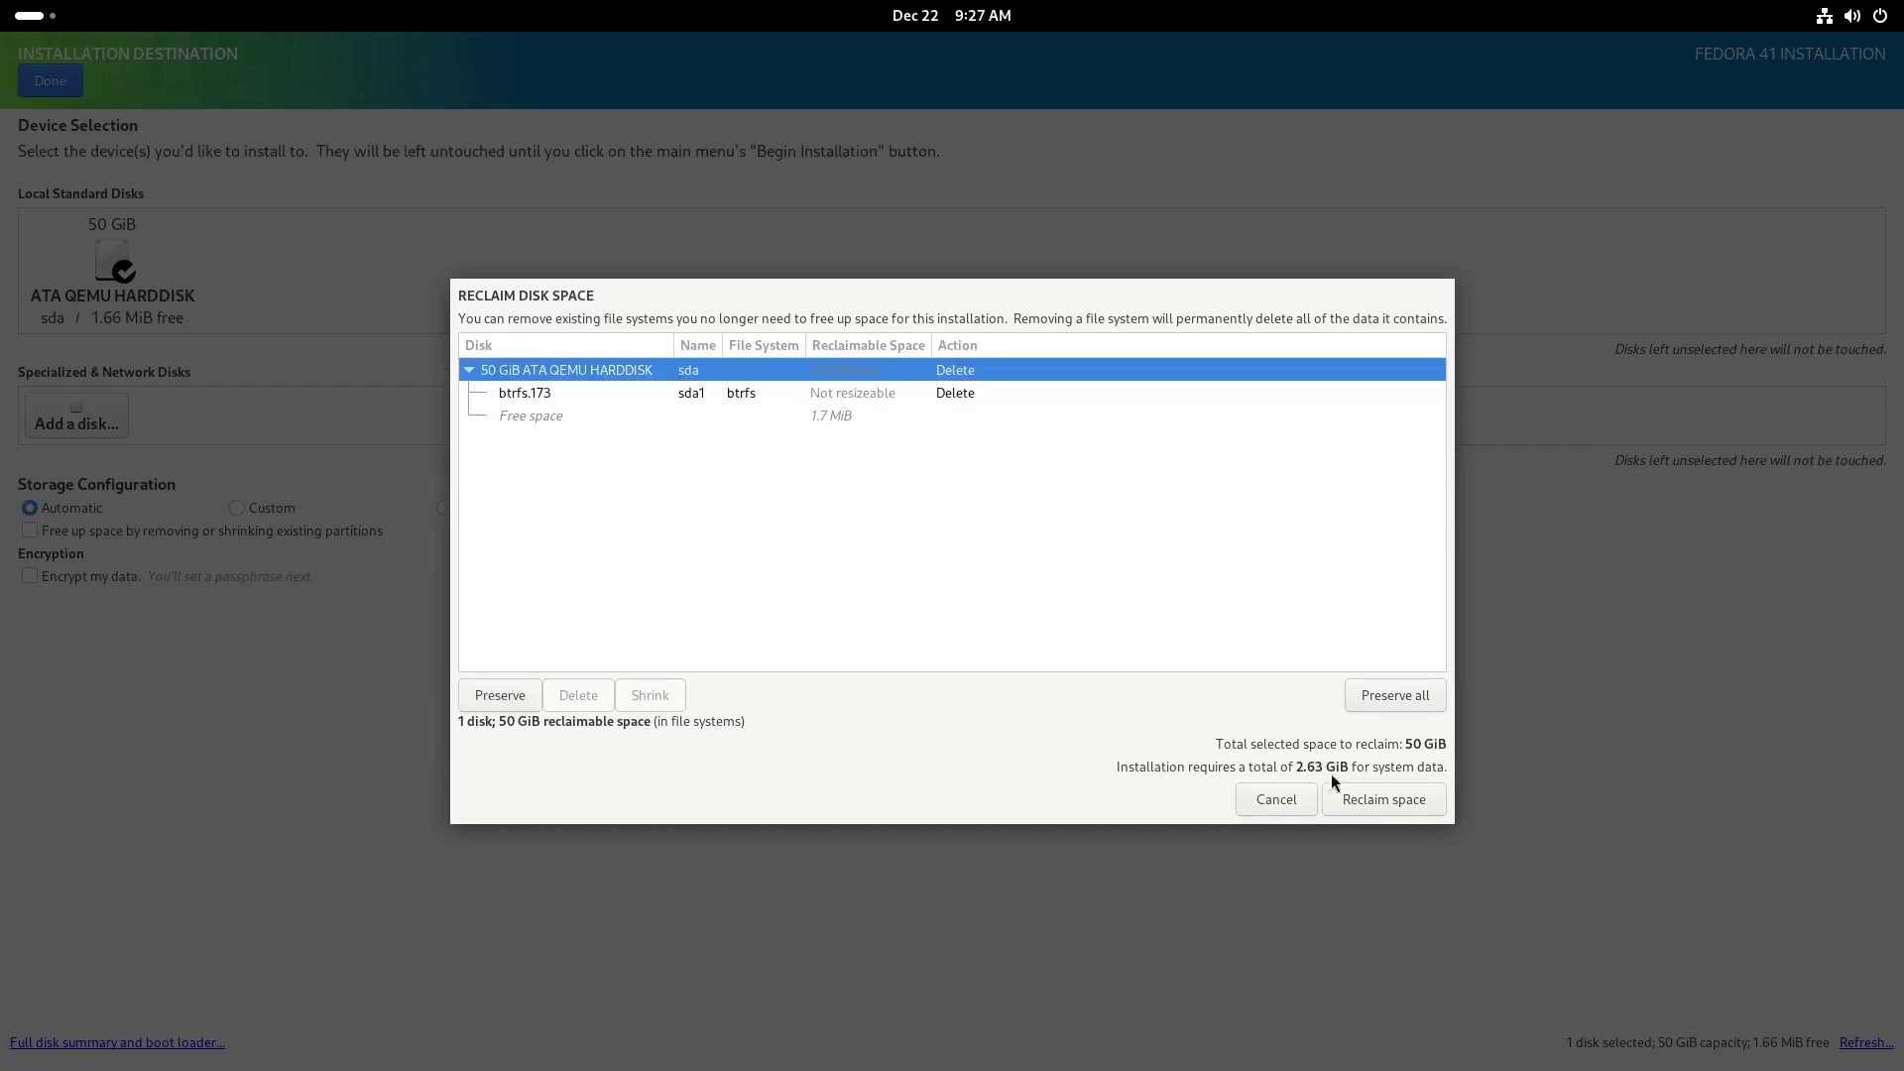
pyautogui.click(901, 395)
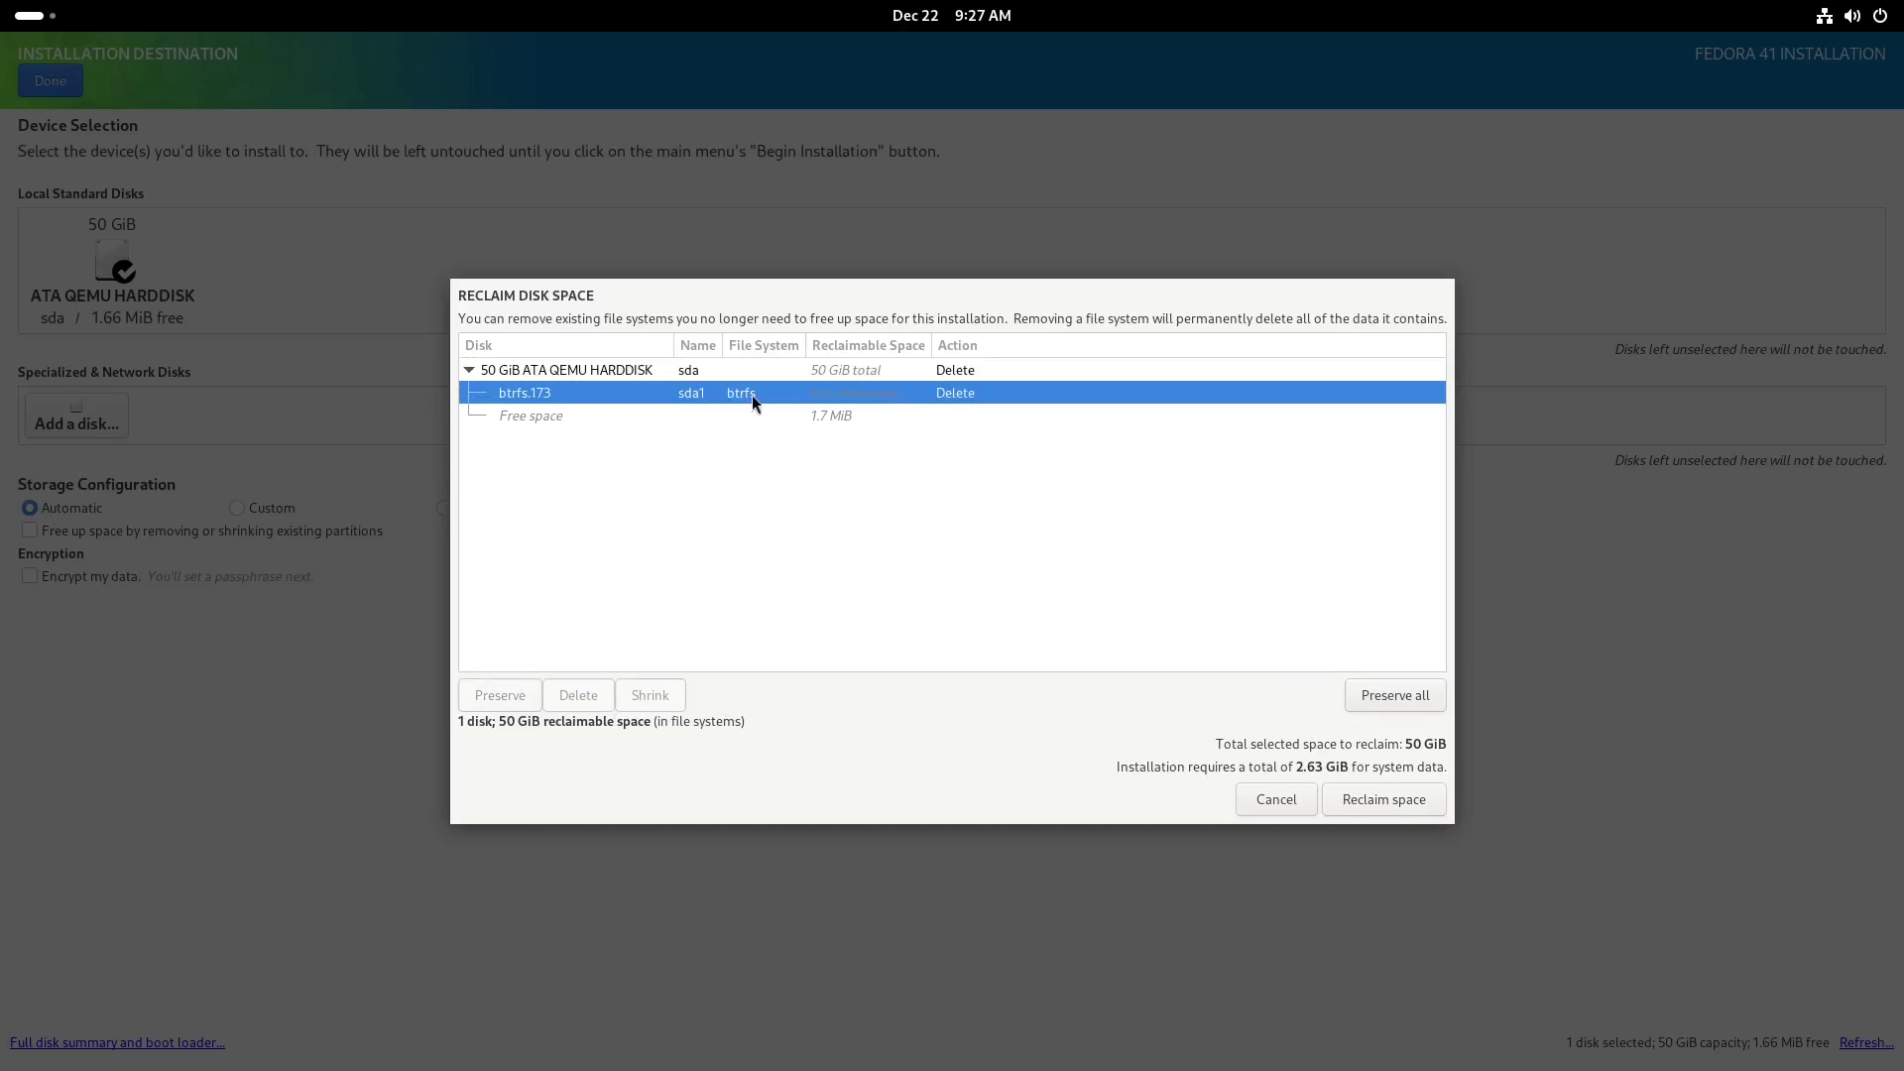
pyautogui.click(1387, 697)
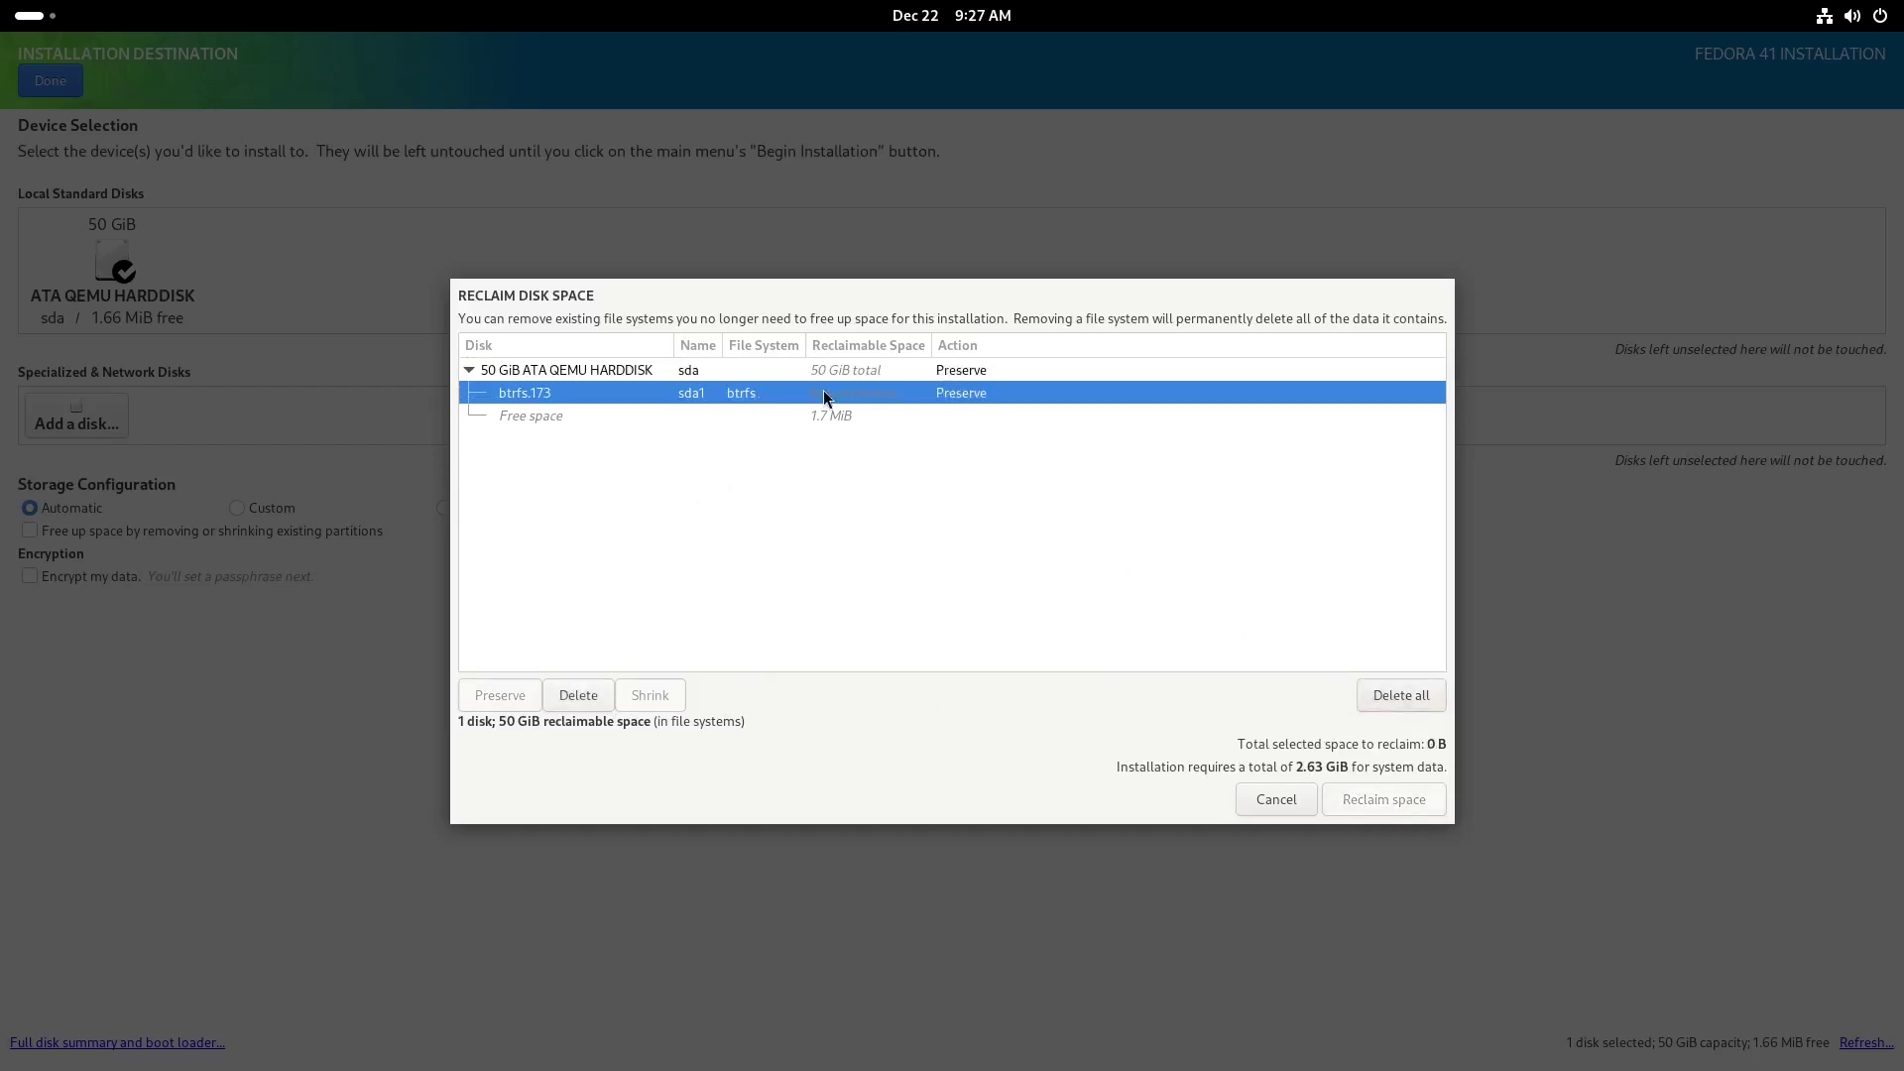
pyautogui.click(1393, 697)
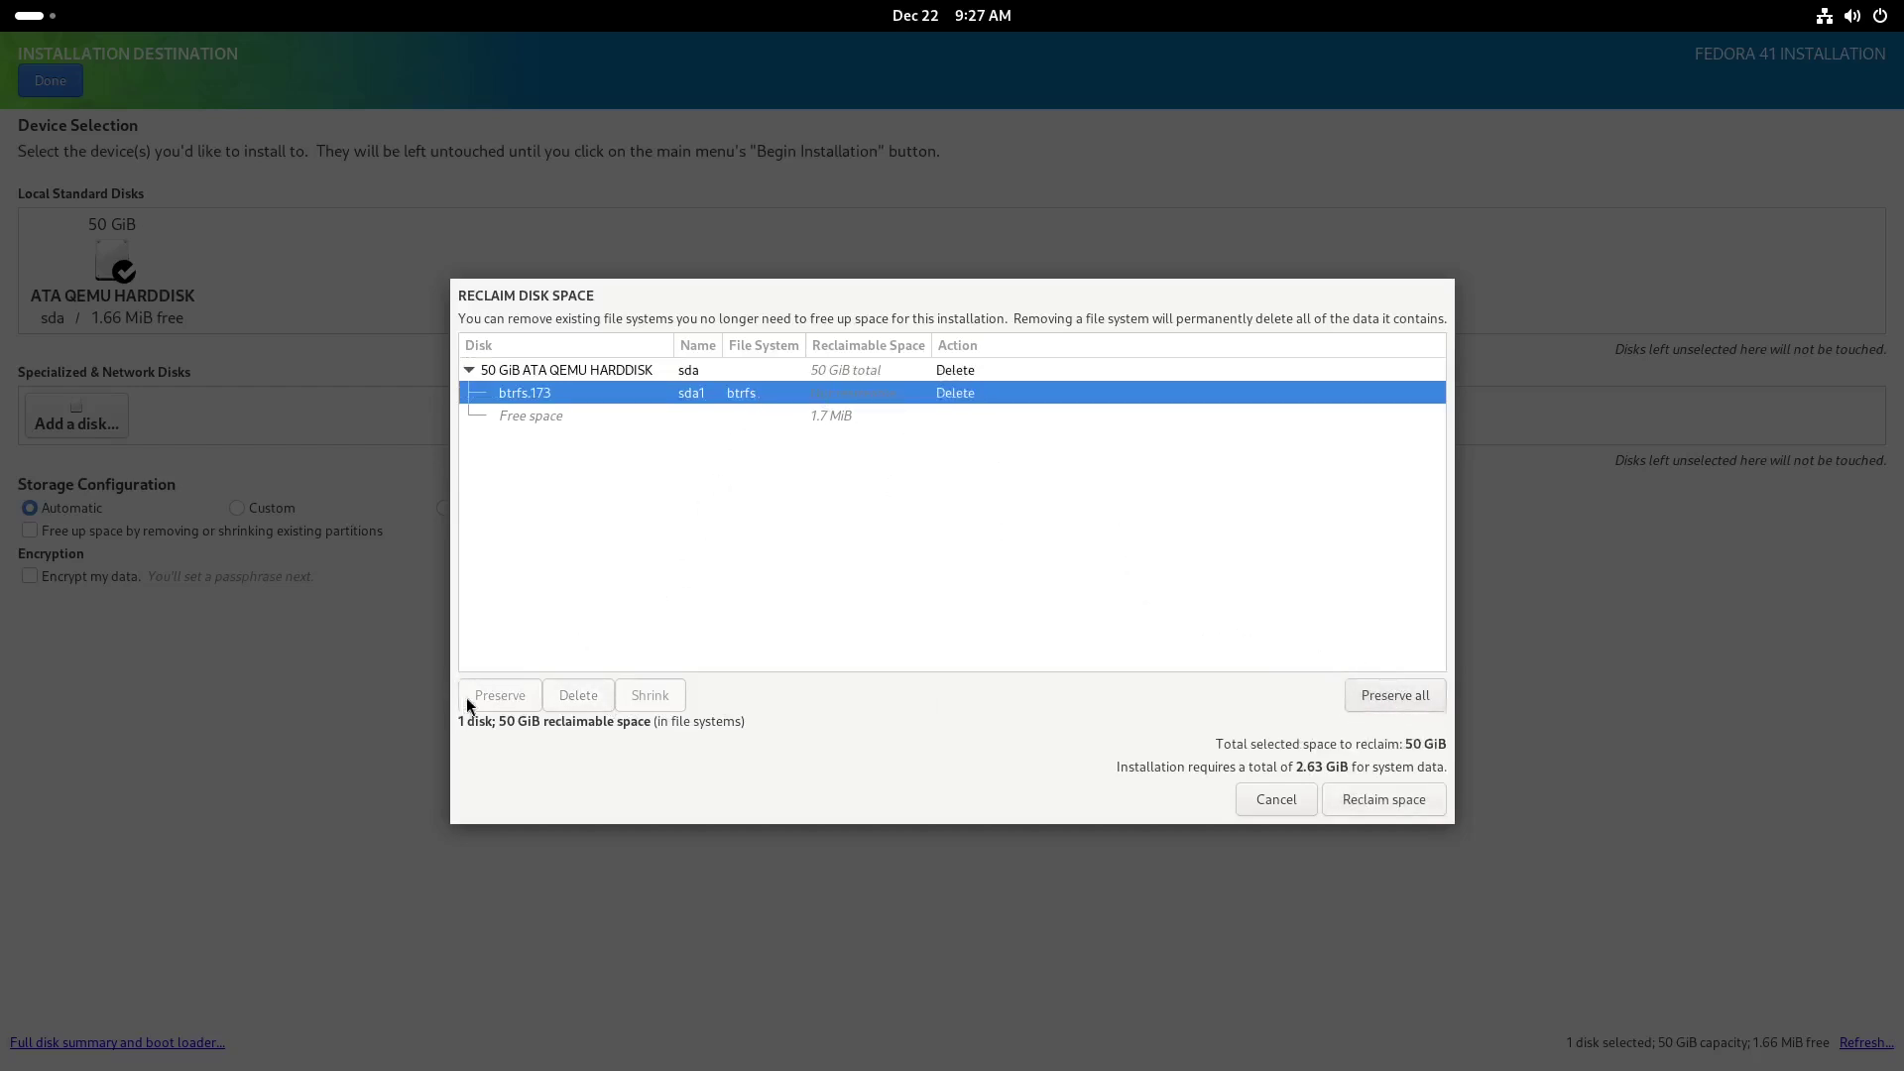
pyautogui.click(472, 370)
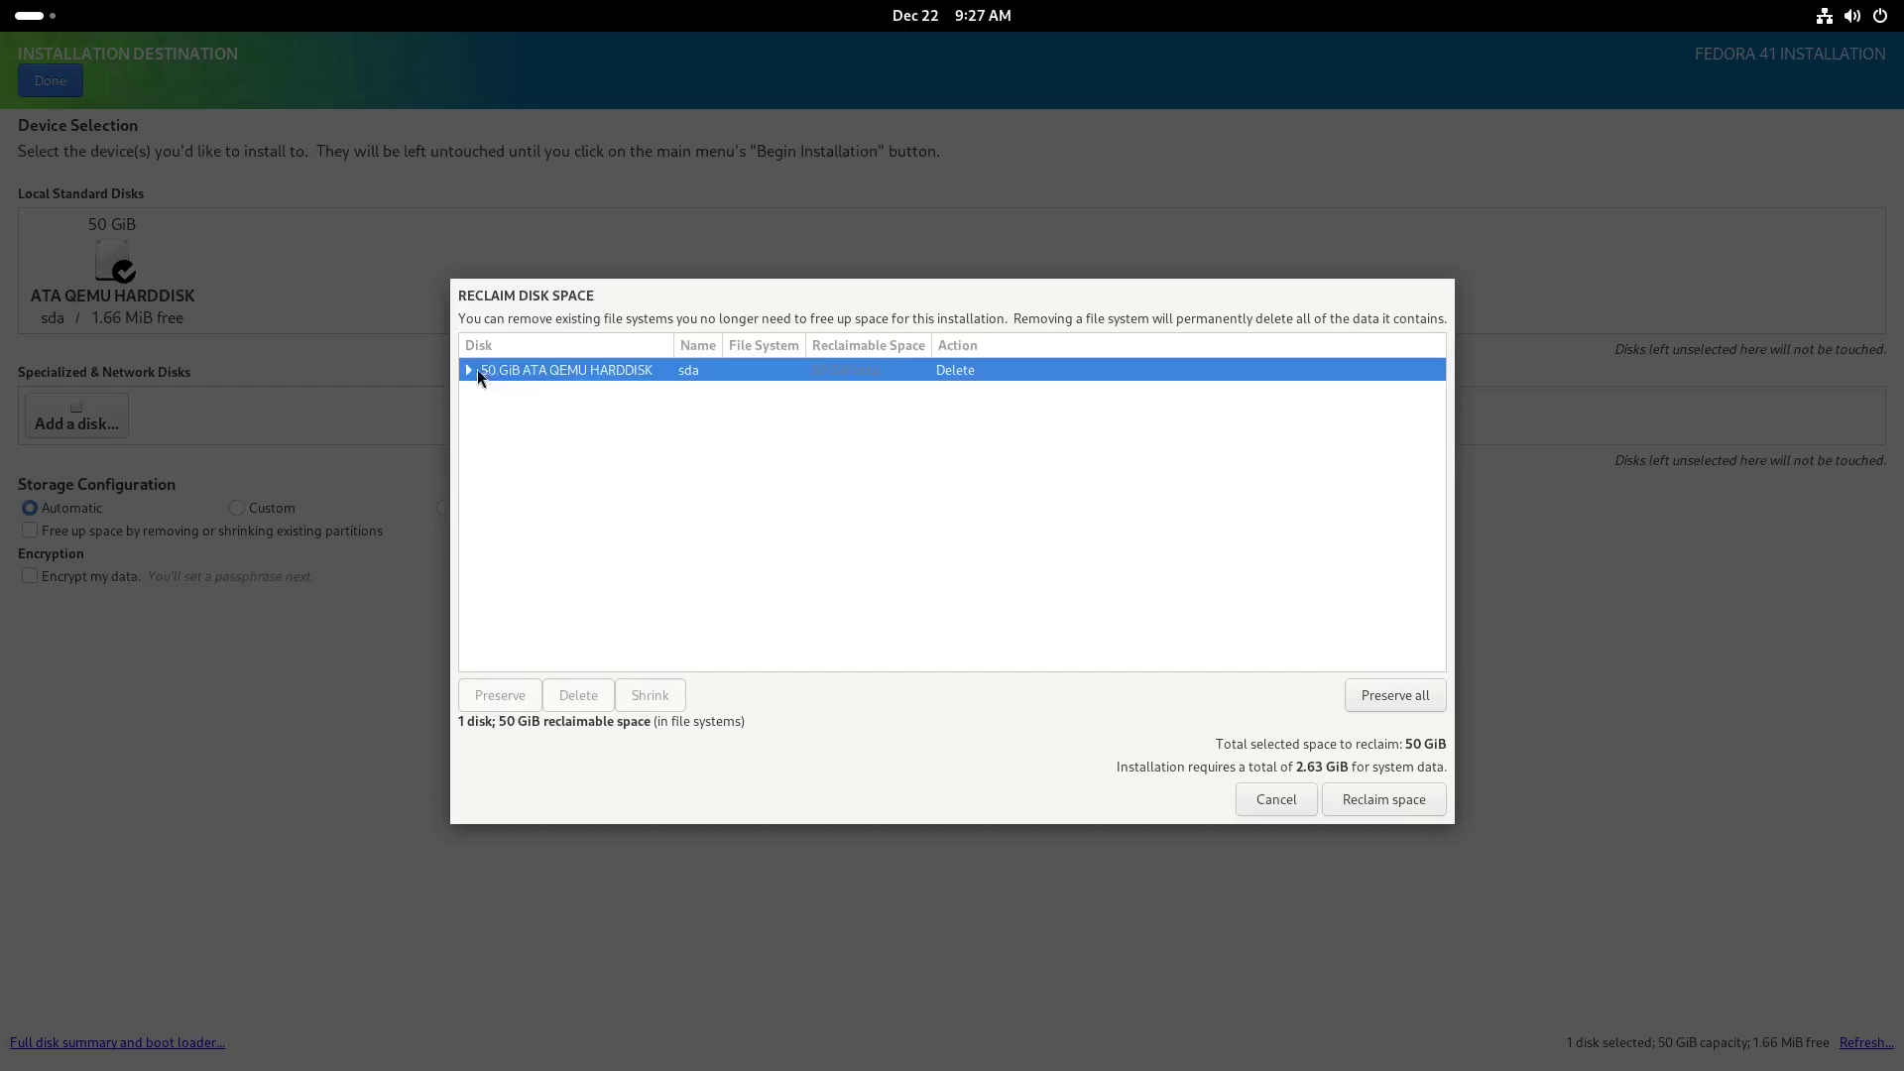
pyautogui.click(1371, 800)
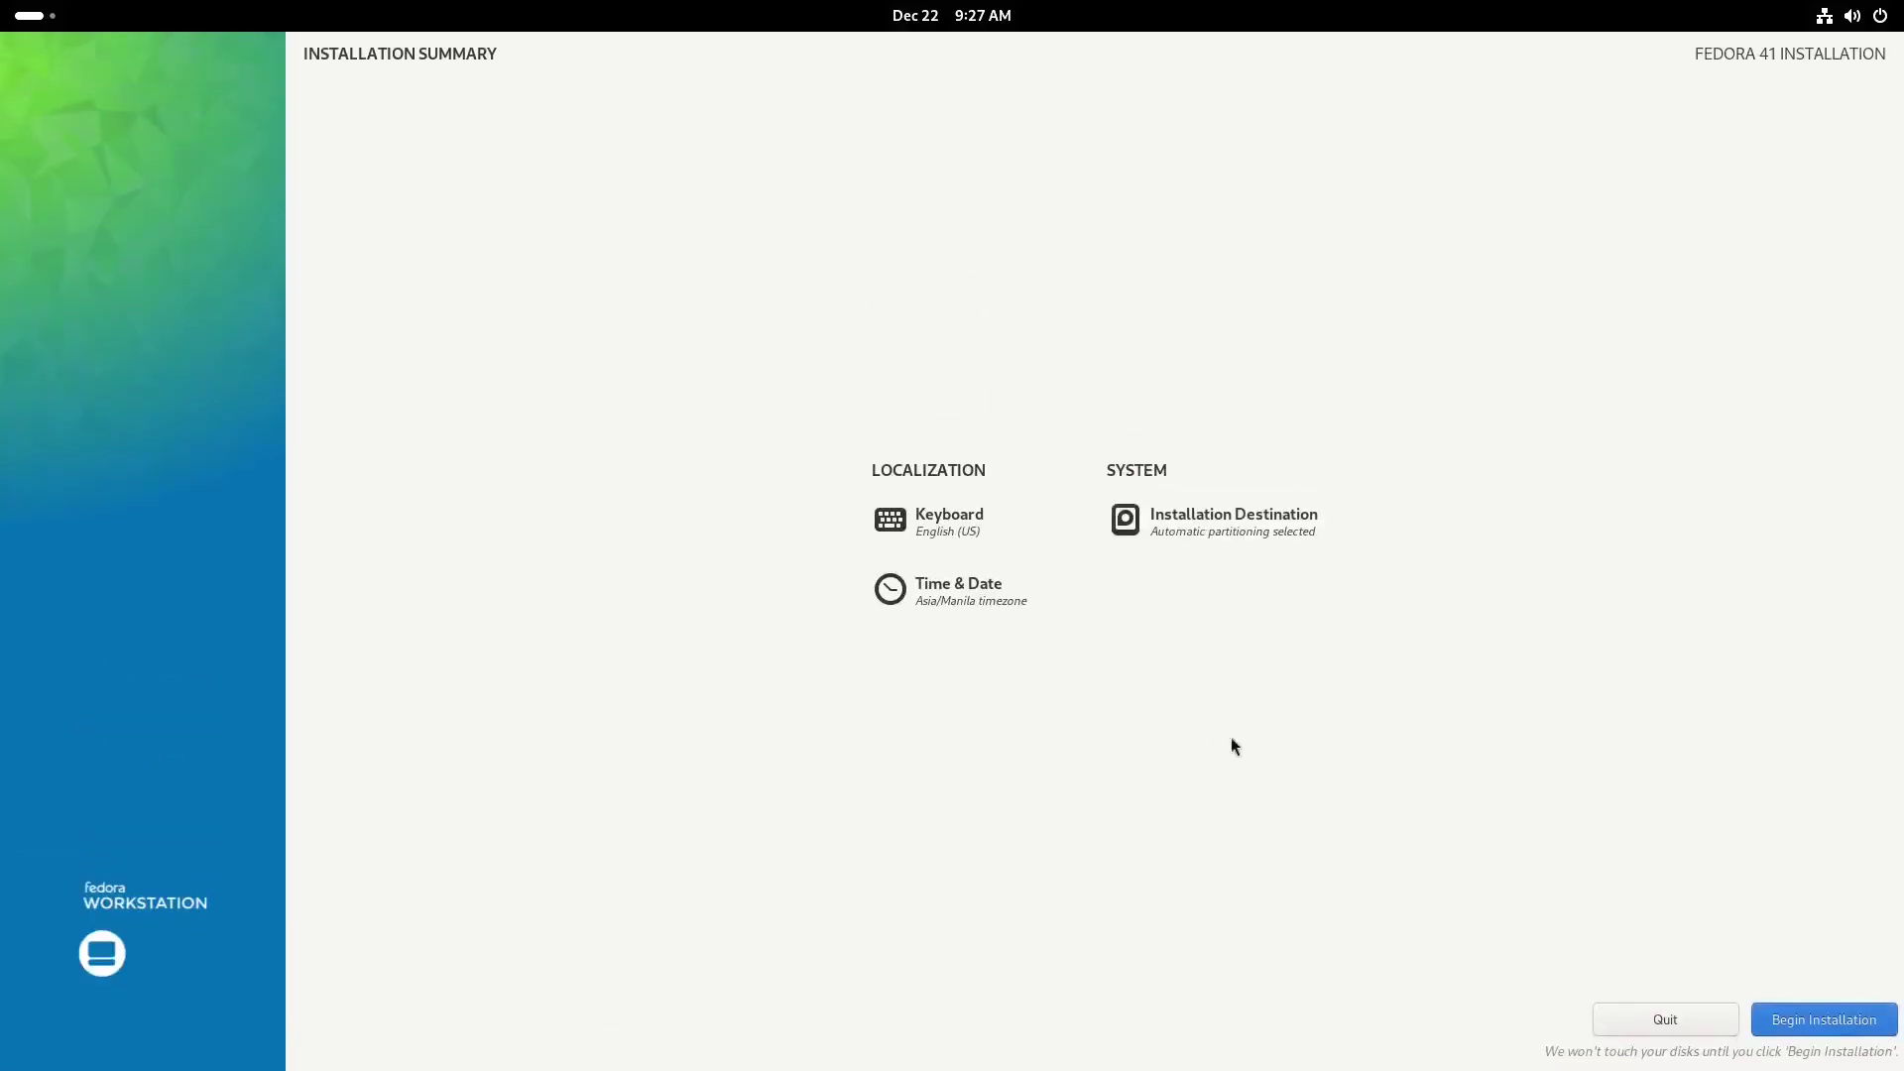
# - Begin the Fedora 41 installation and wait until progress shows Complete
pyautogui.click(1825, 1021)
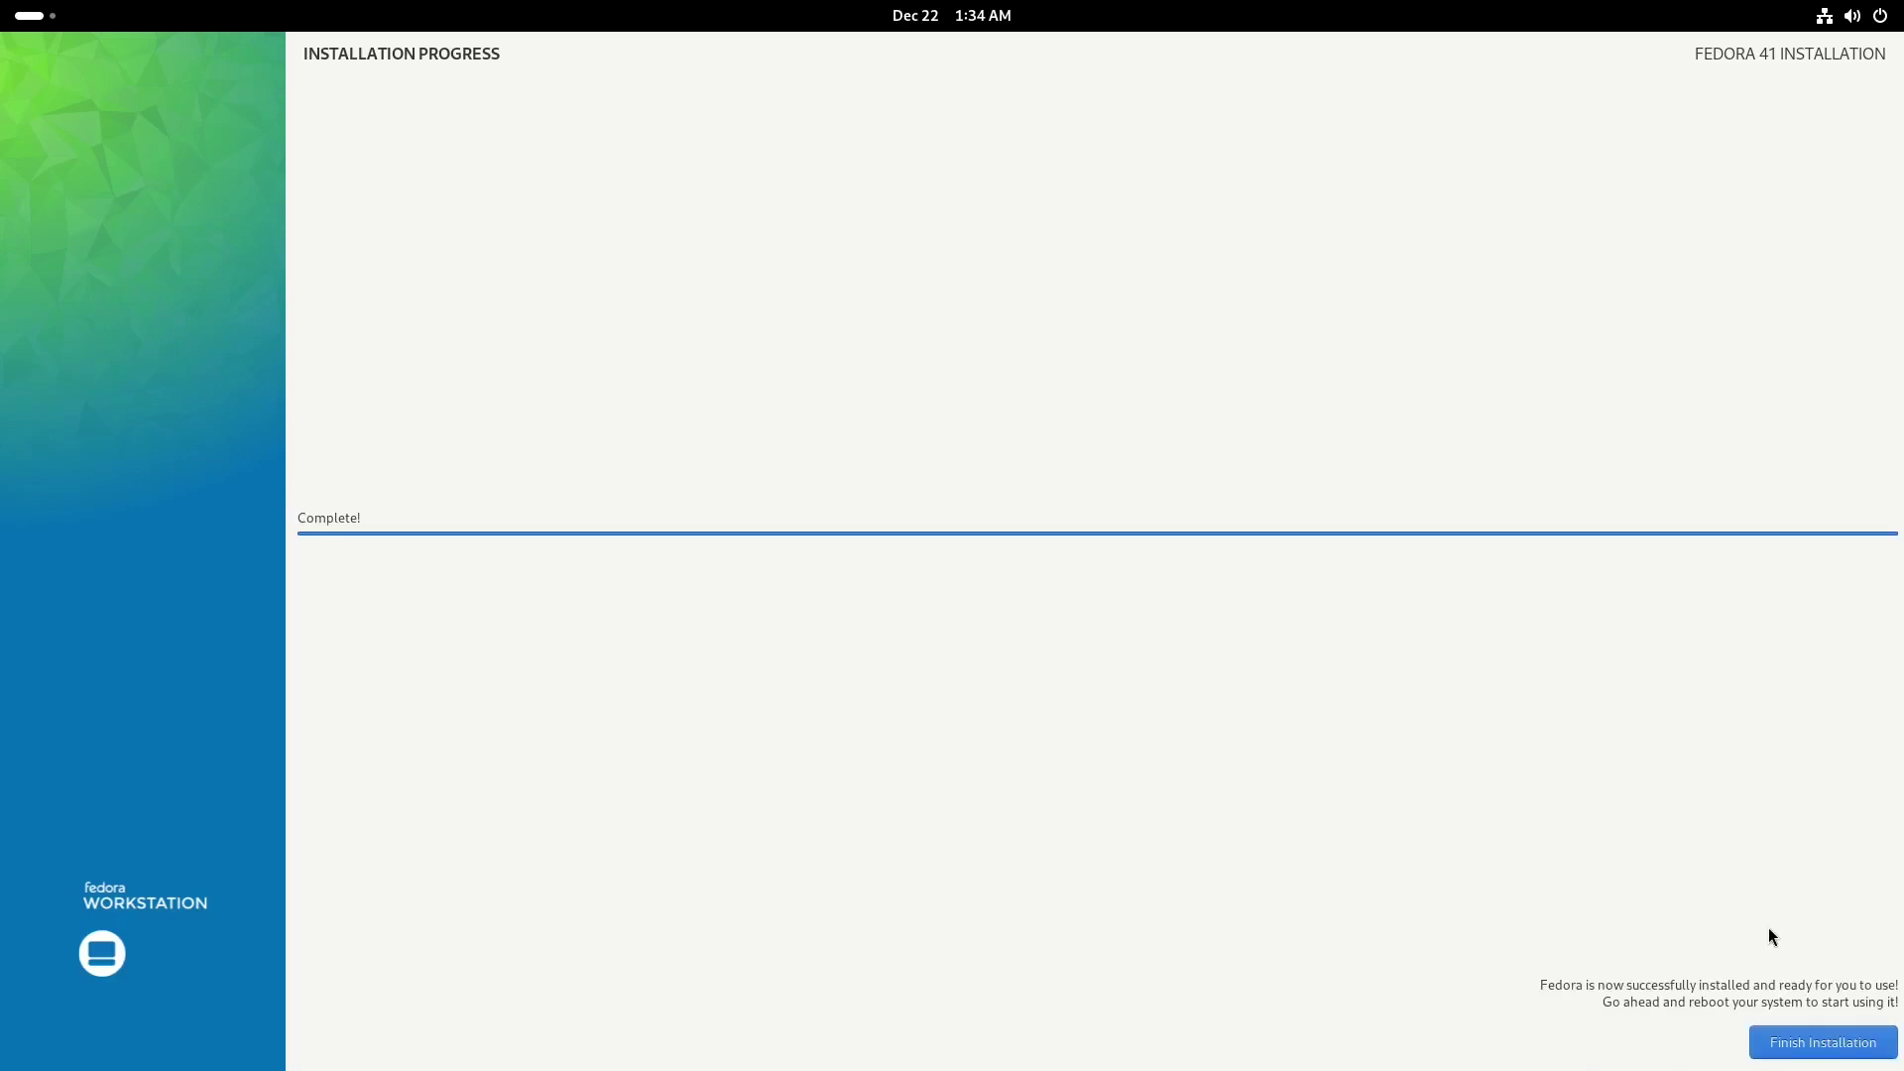
# - Click Finish Installation, then restart via the system menu's Power Off > Restart and confirm
pyautogui.click(1809, 1050)
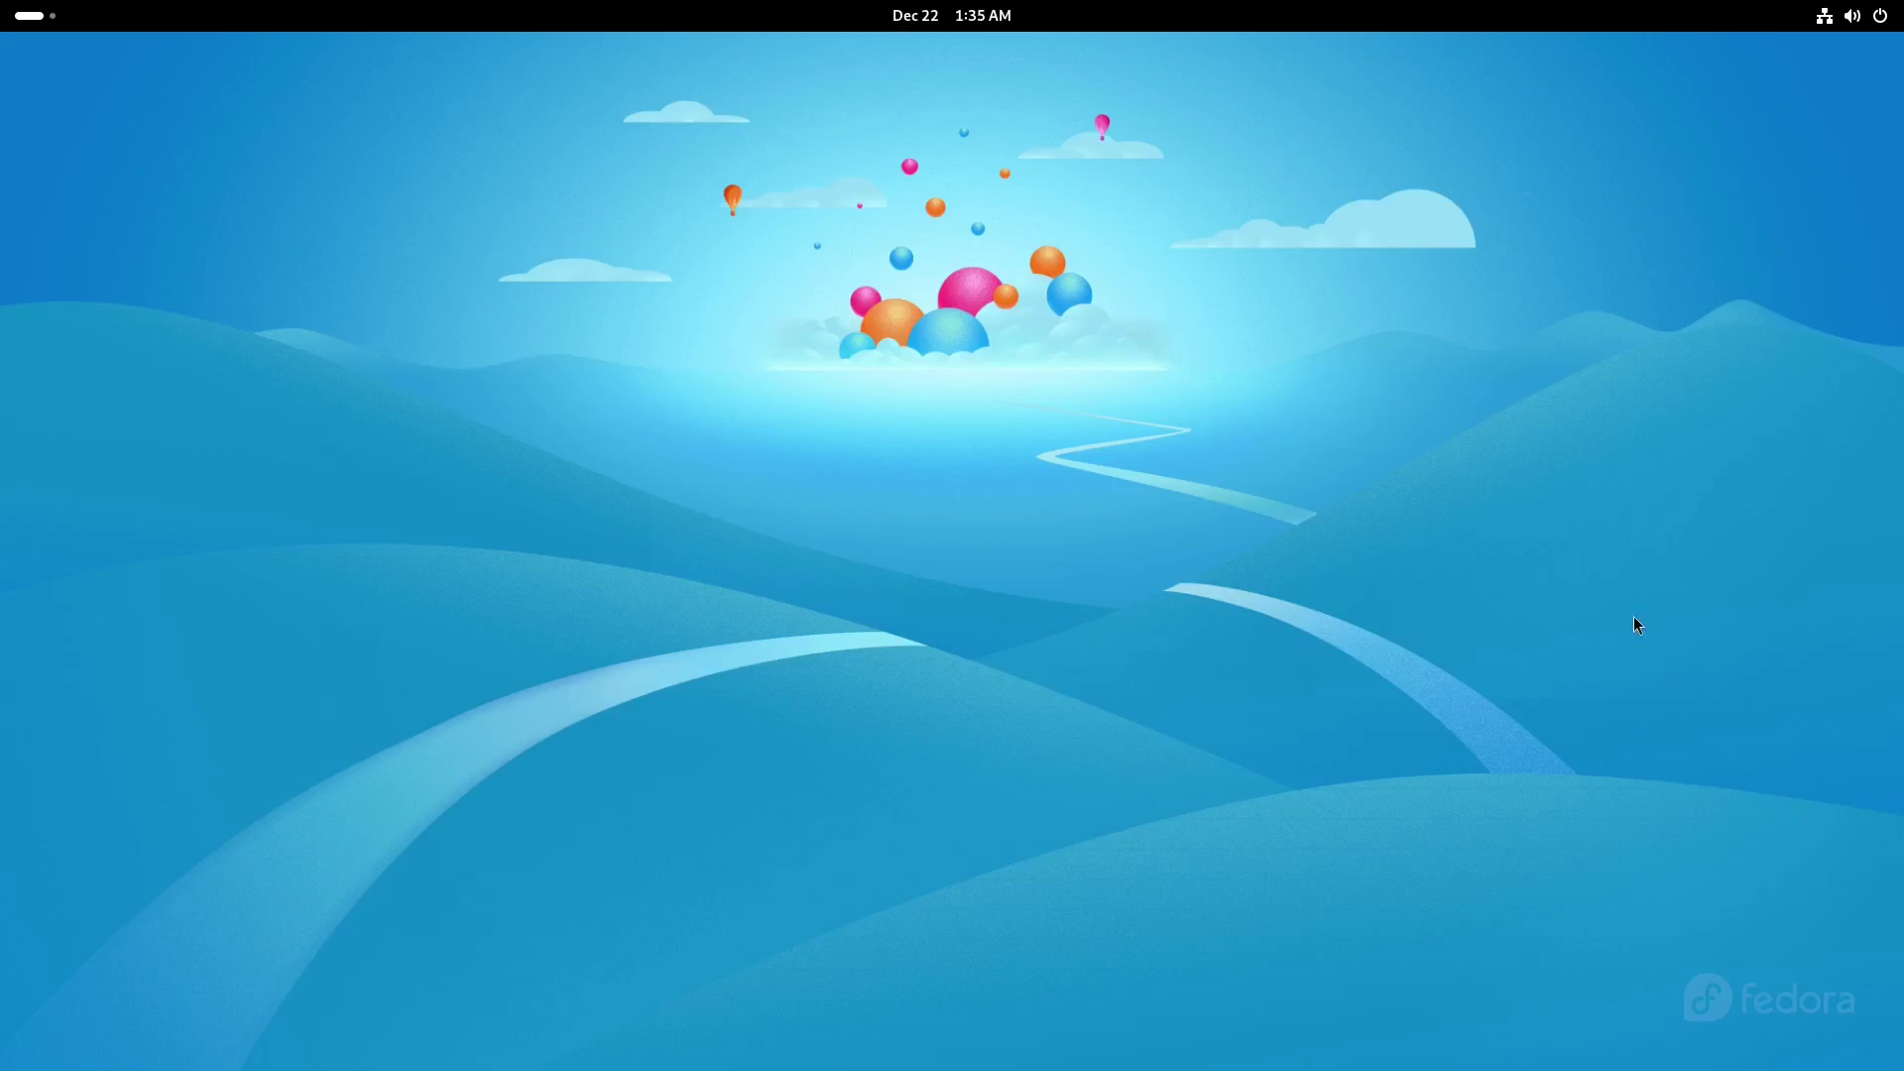
pyautogui.click(1851, 15)
pyautogui.click(1861, 75)
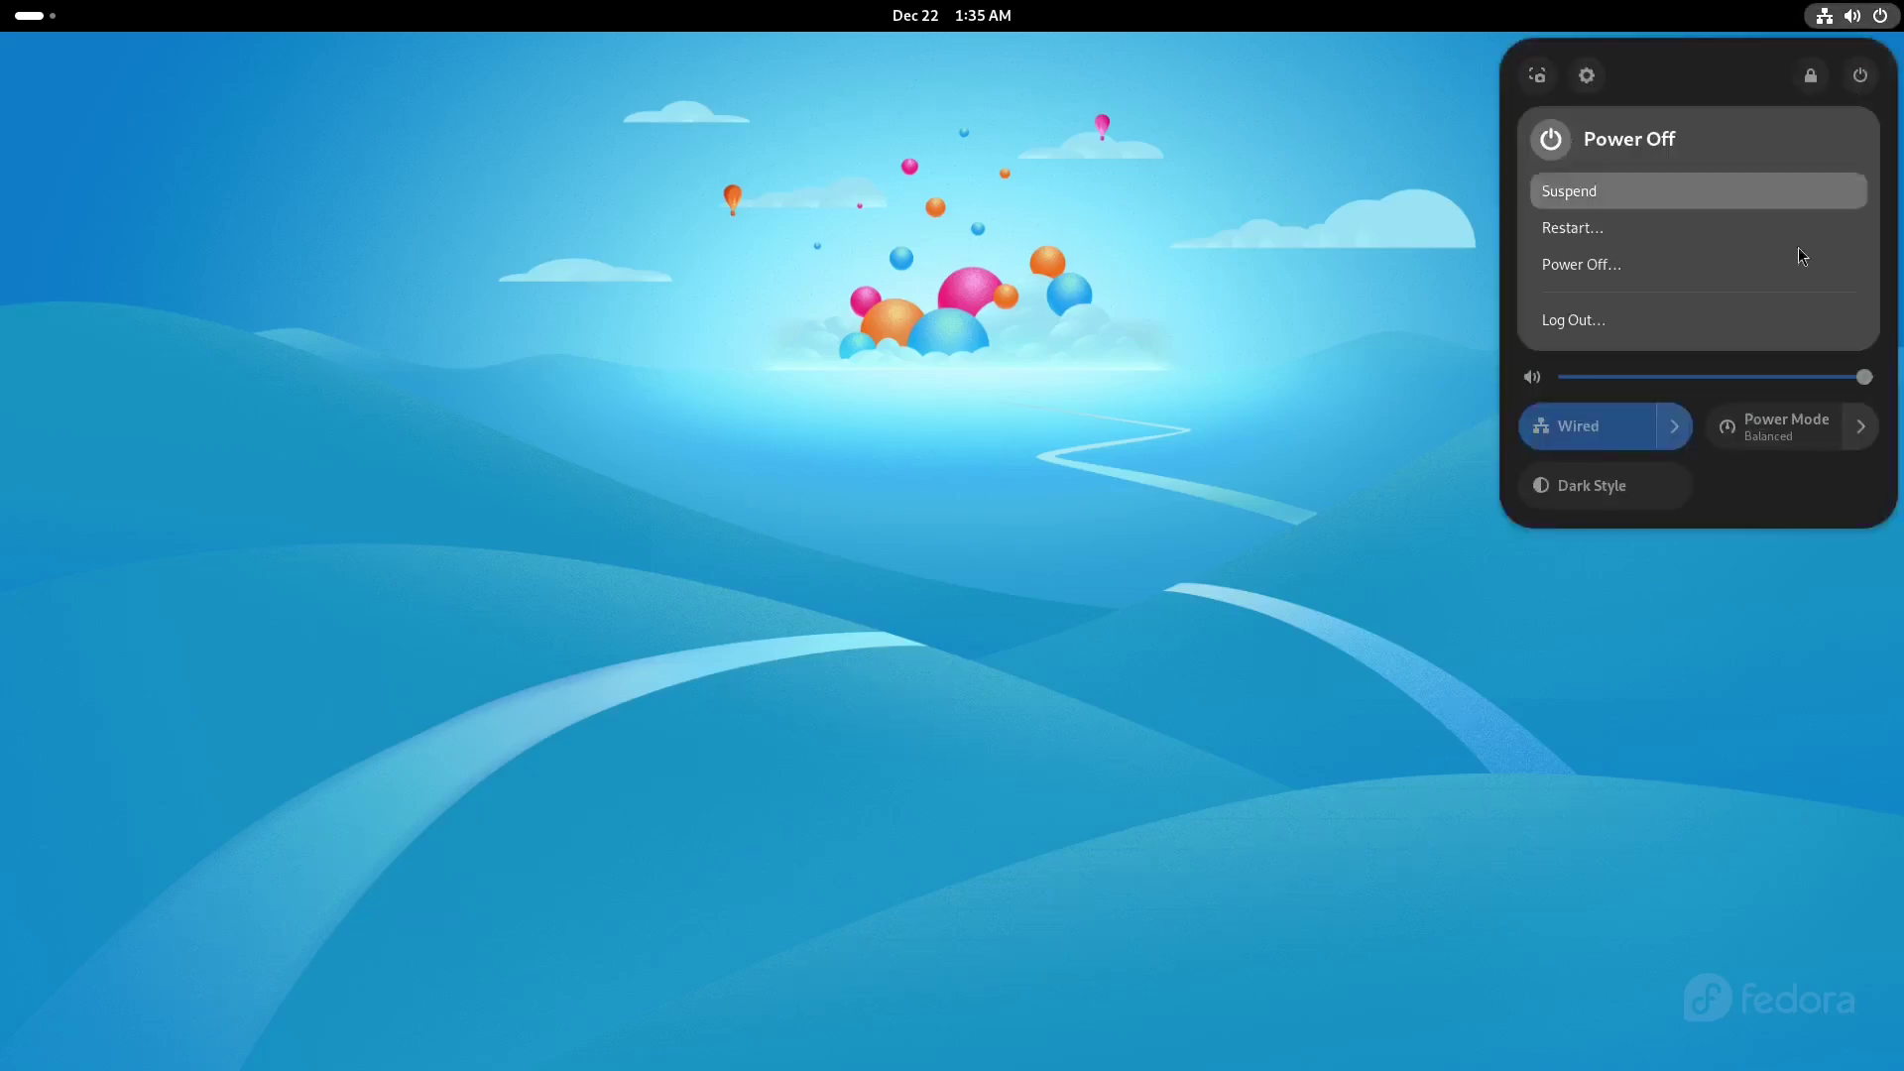
pyautogui.click(1654, 233)
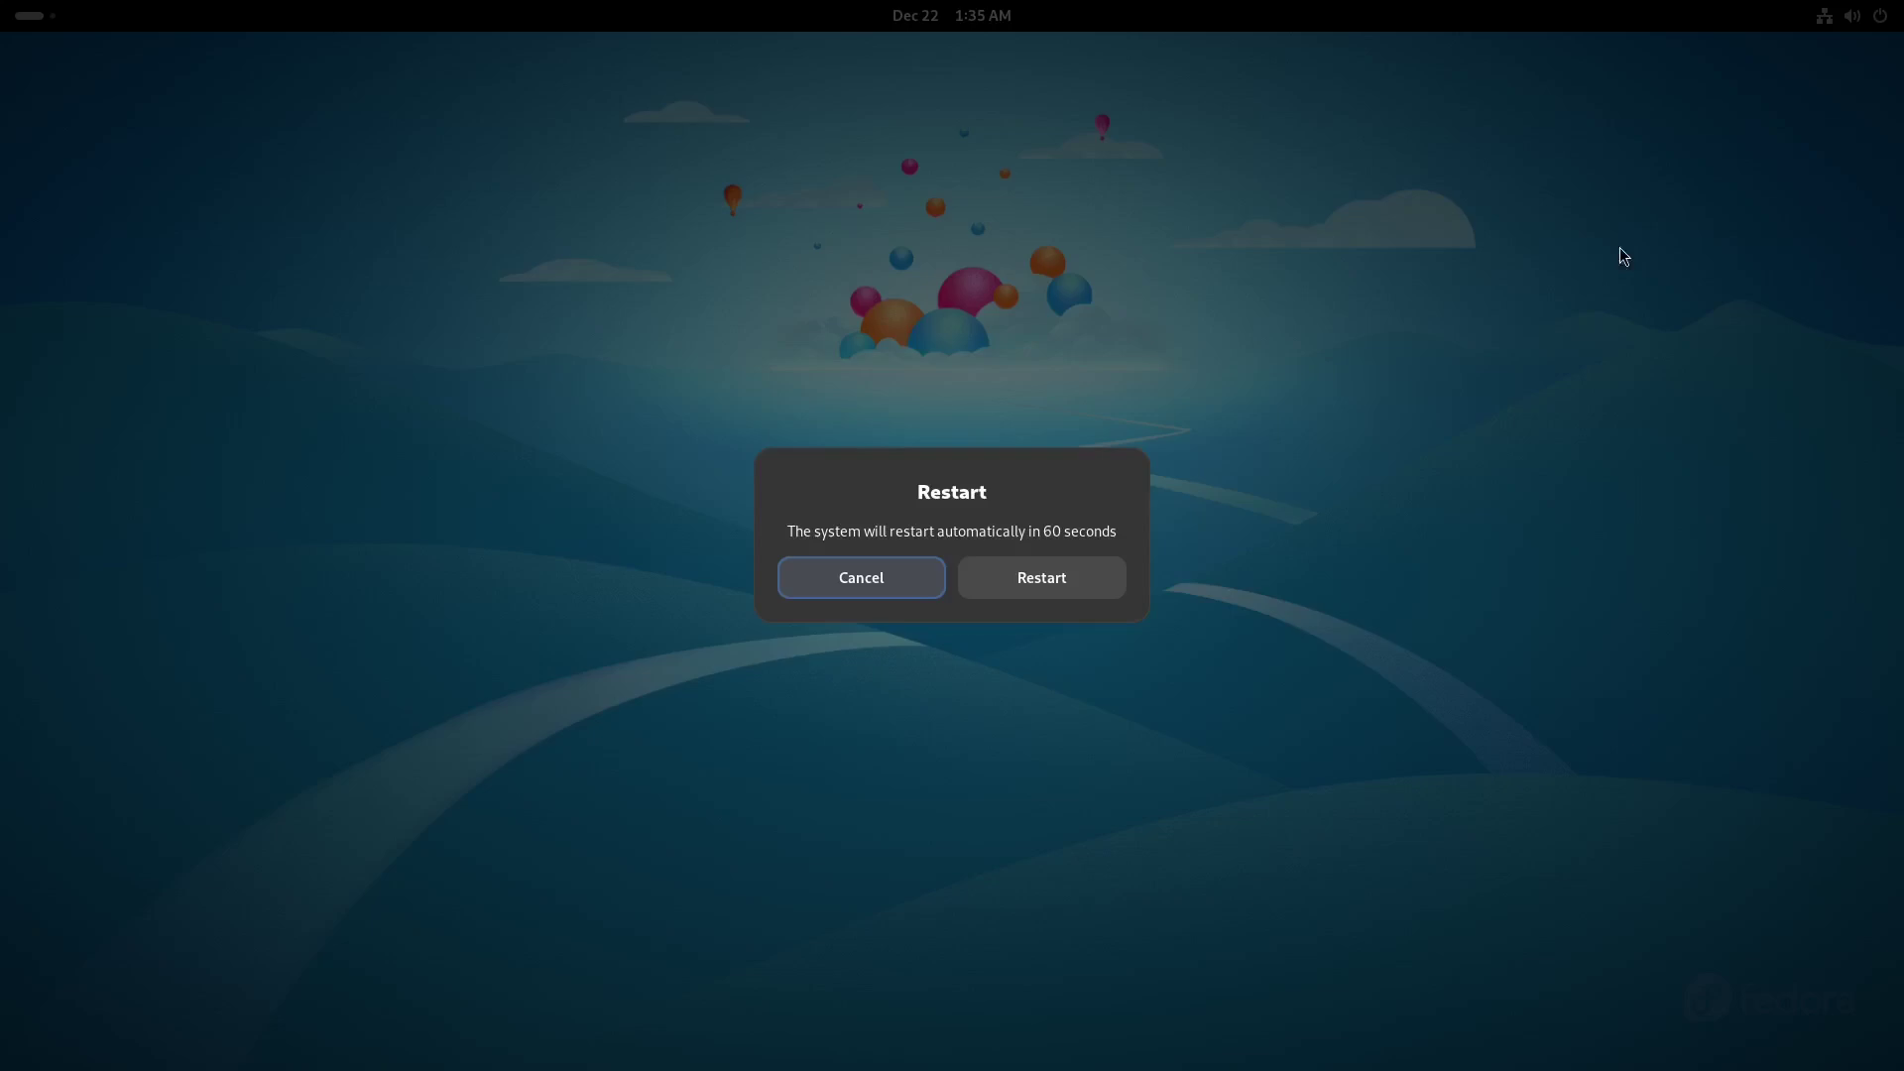
pyautogui.click(1043, 593)
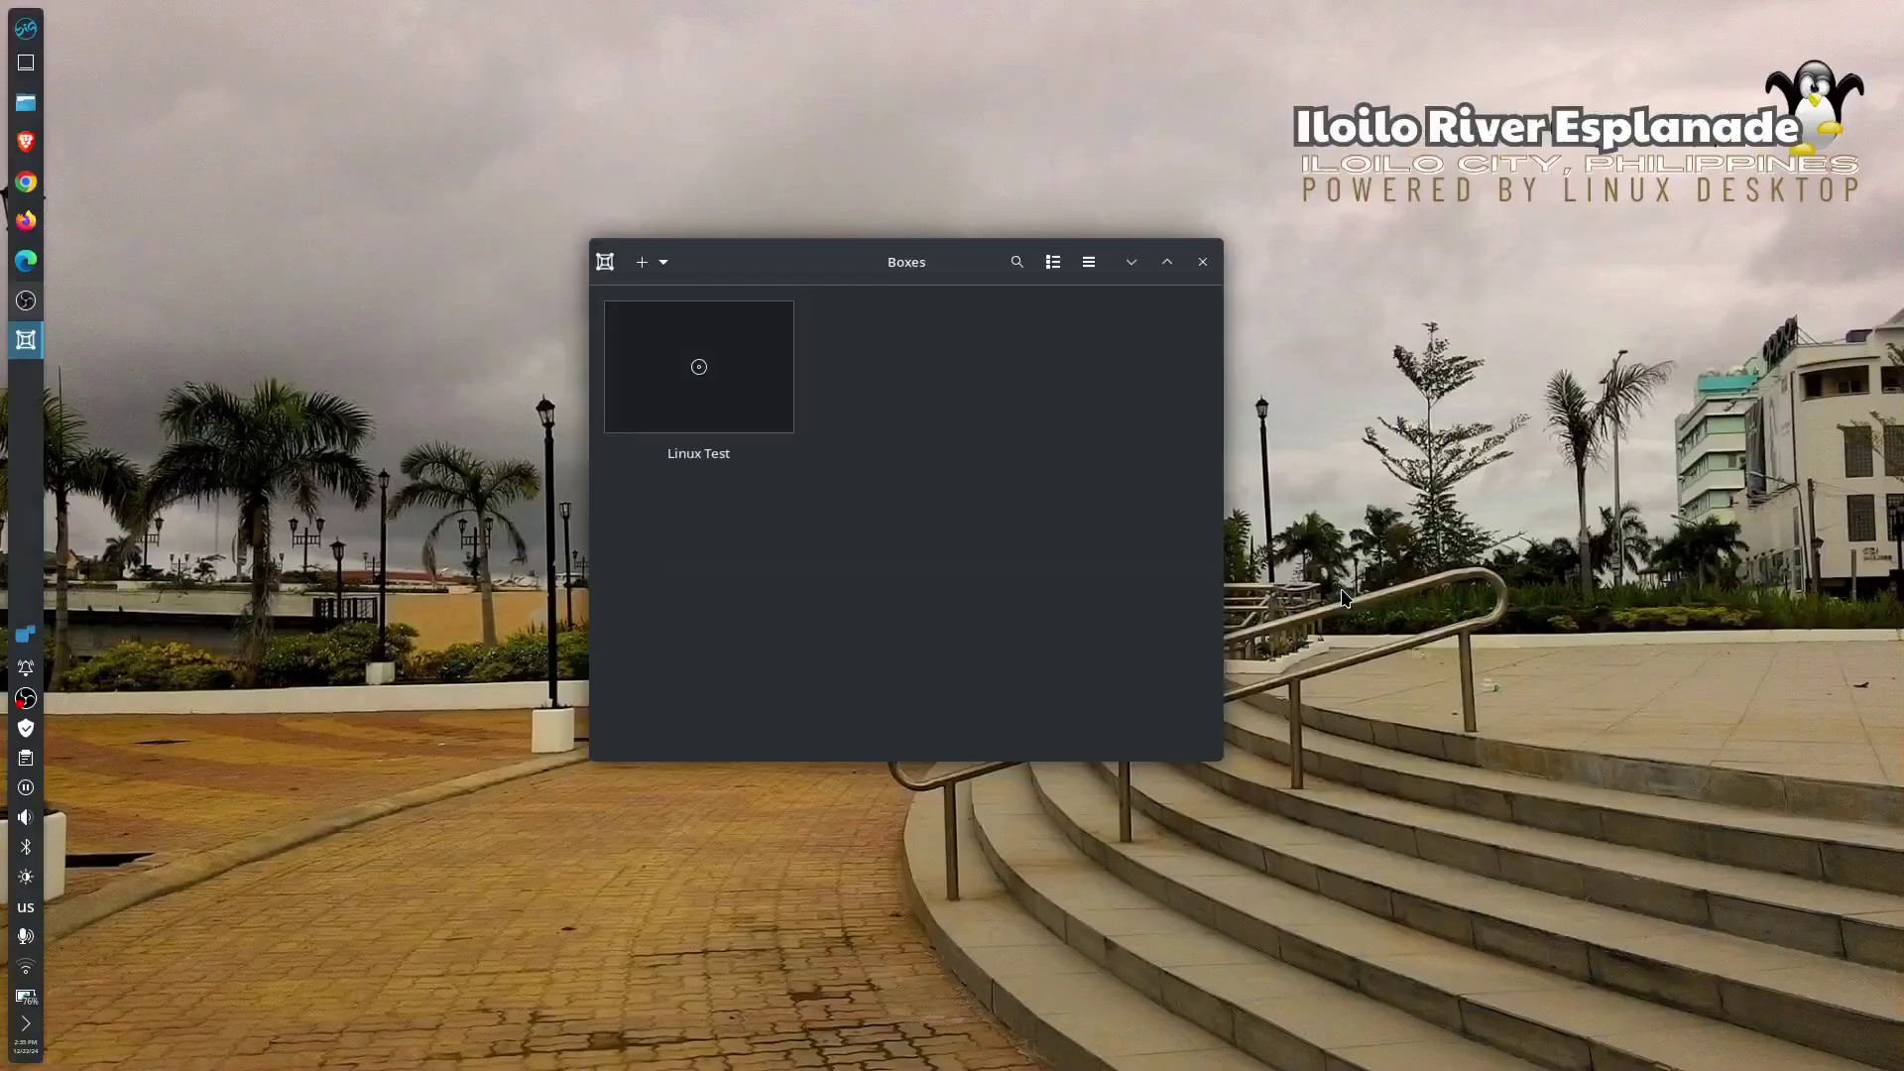
# - Remove the Fedora ISO from the Linux Test box's CD/DVD drive in Devices & Shares
pyautogui.rightClick(730, 391)
pyautogui.click(668, 667)
pyautogui.click(974, 283)
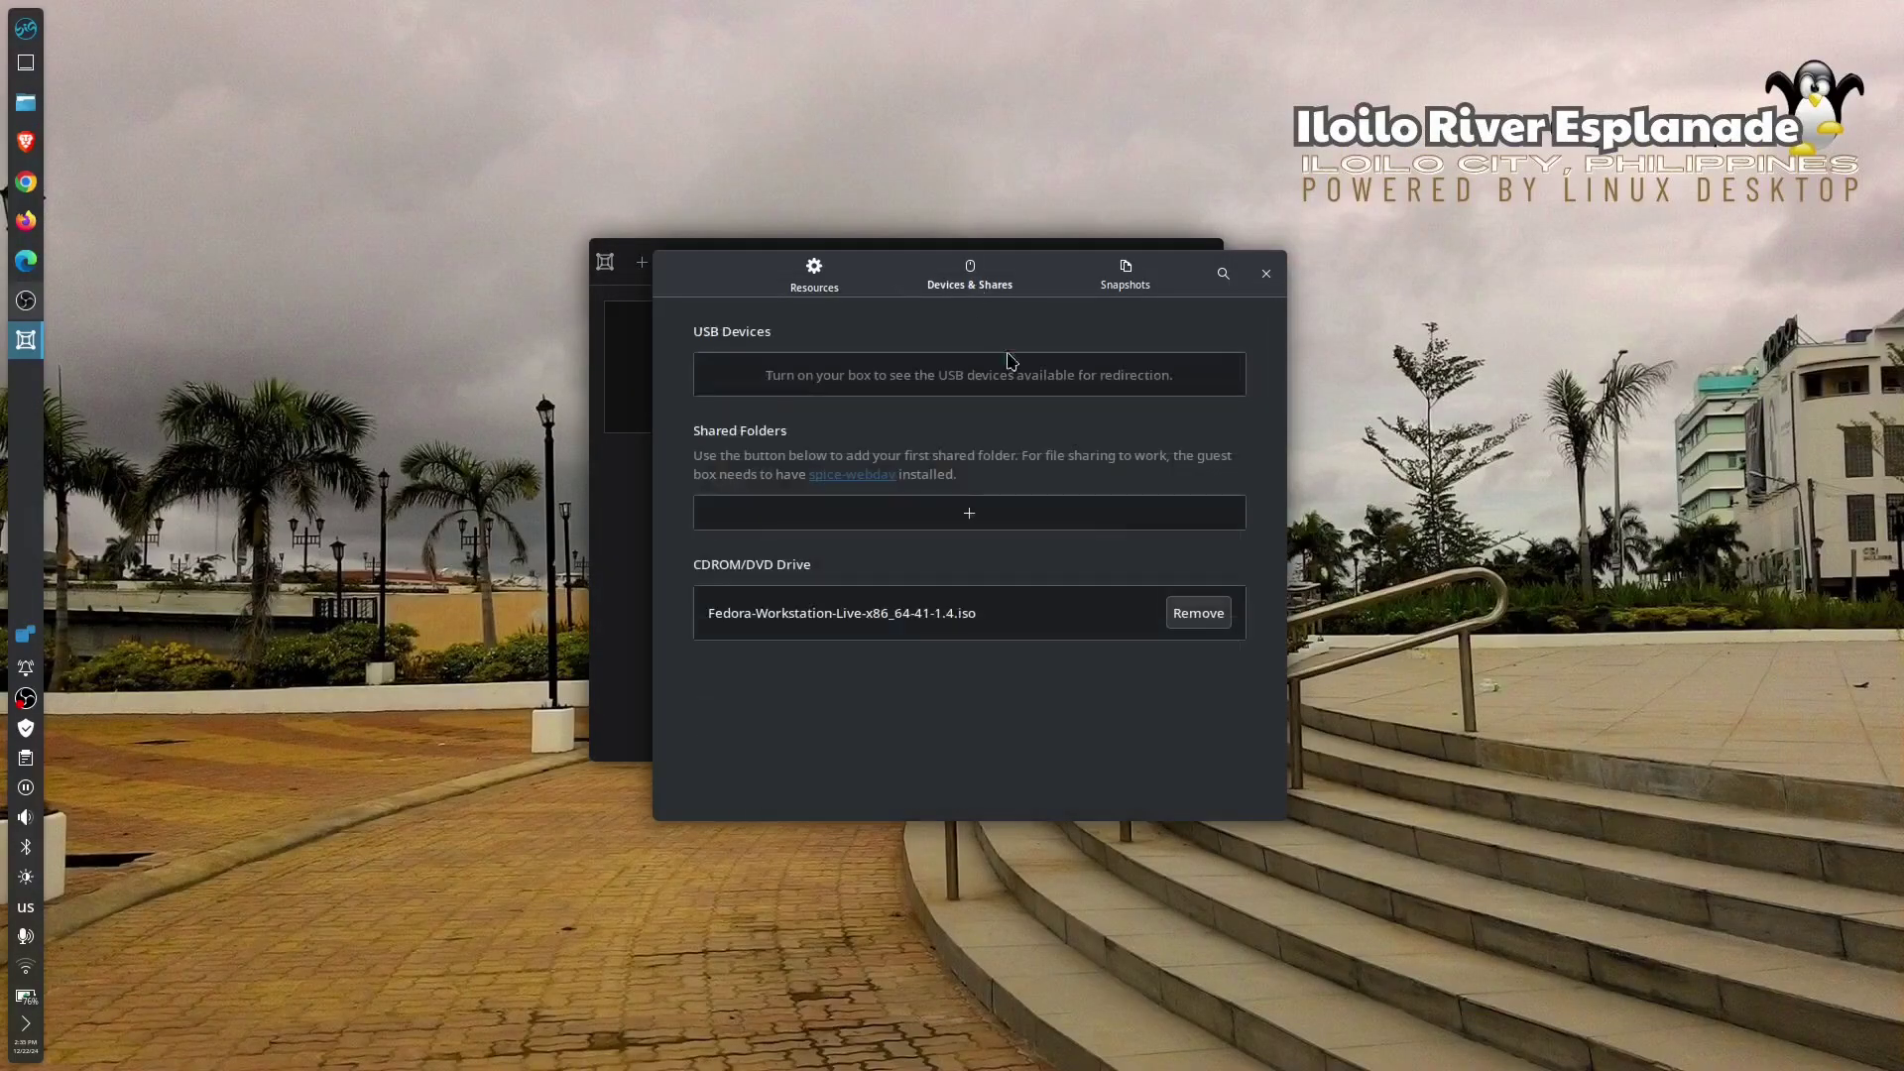
pyautogui.click(1201, 622)
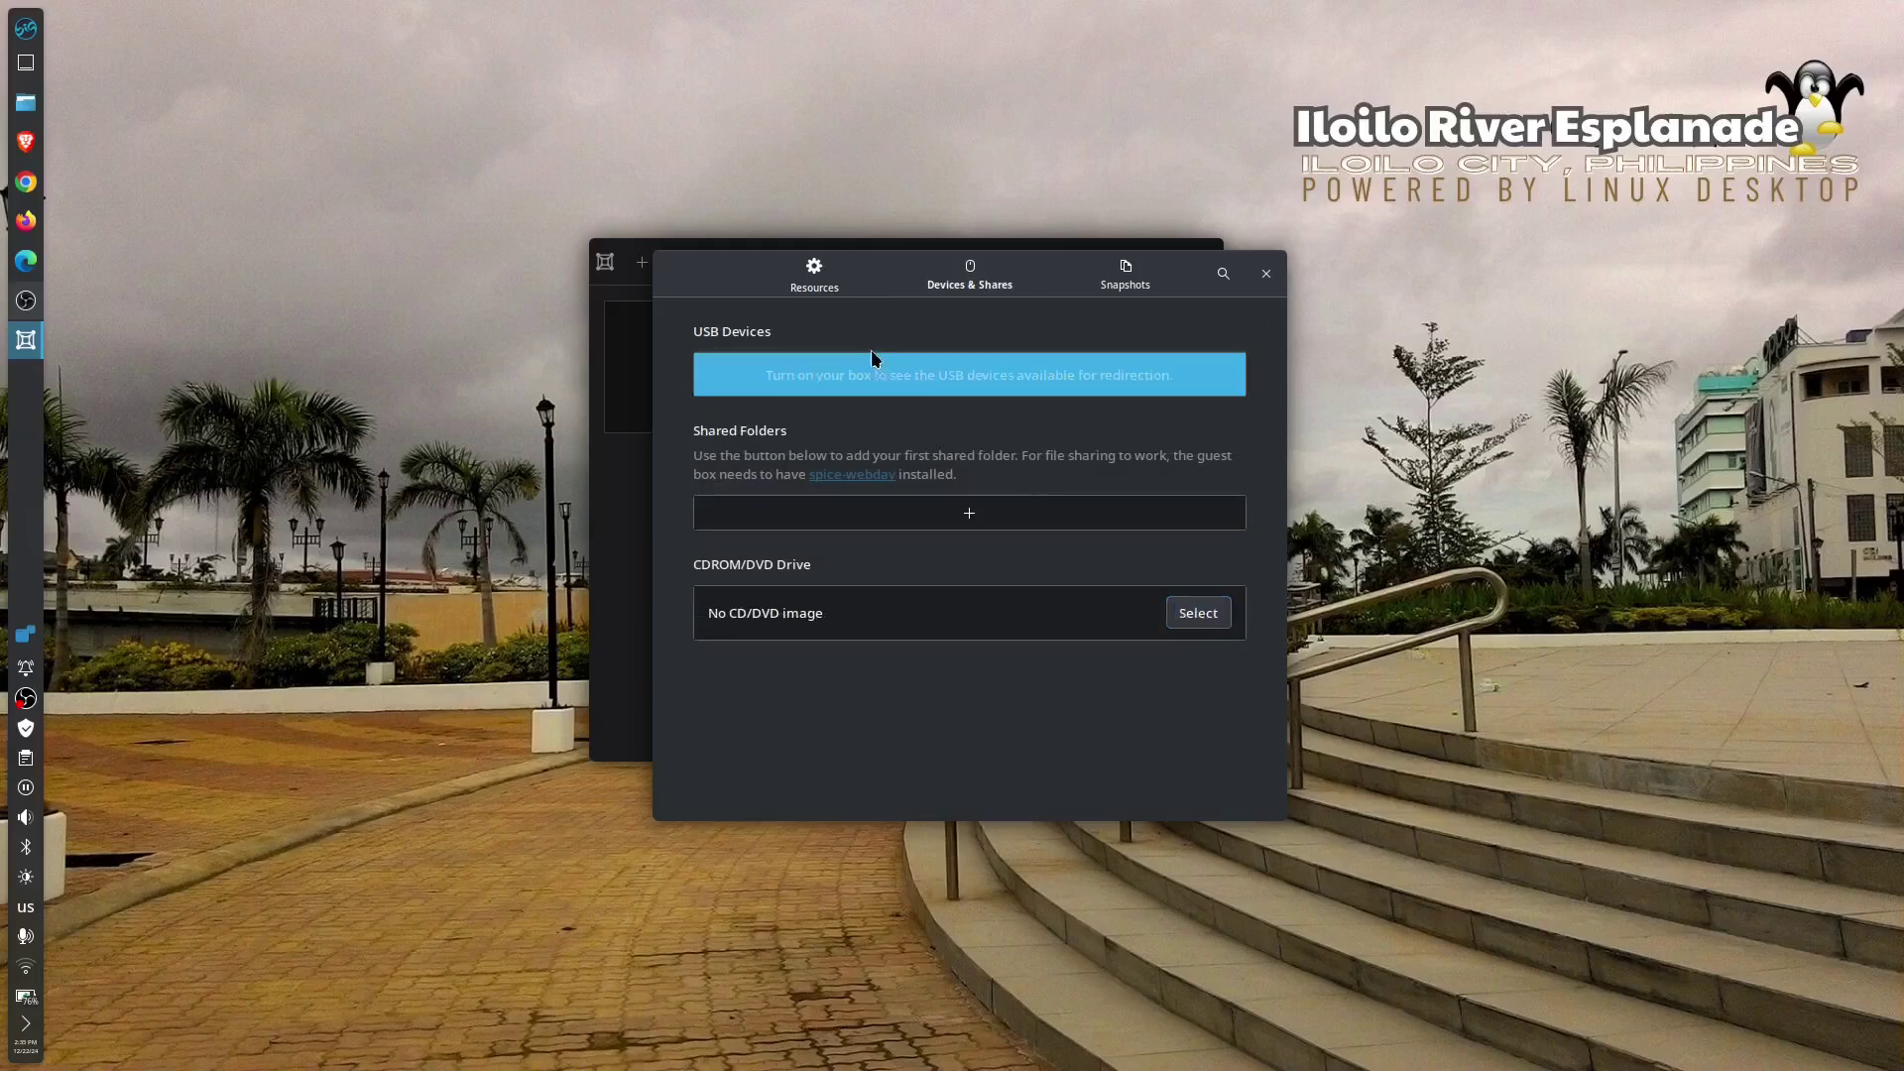
pyautogui.click(811, 285)
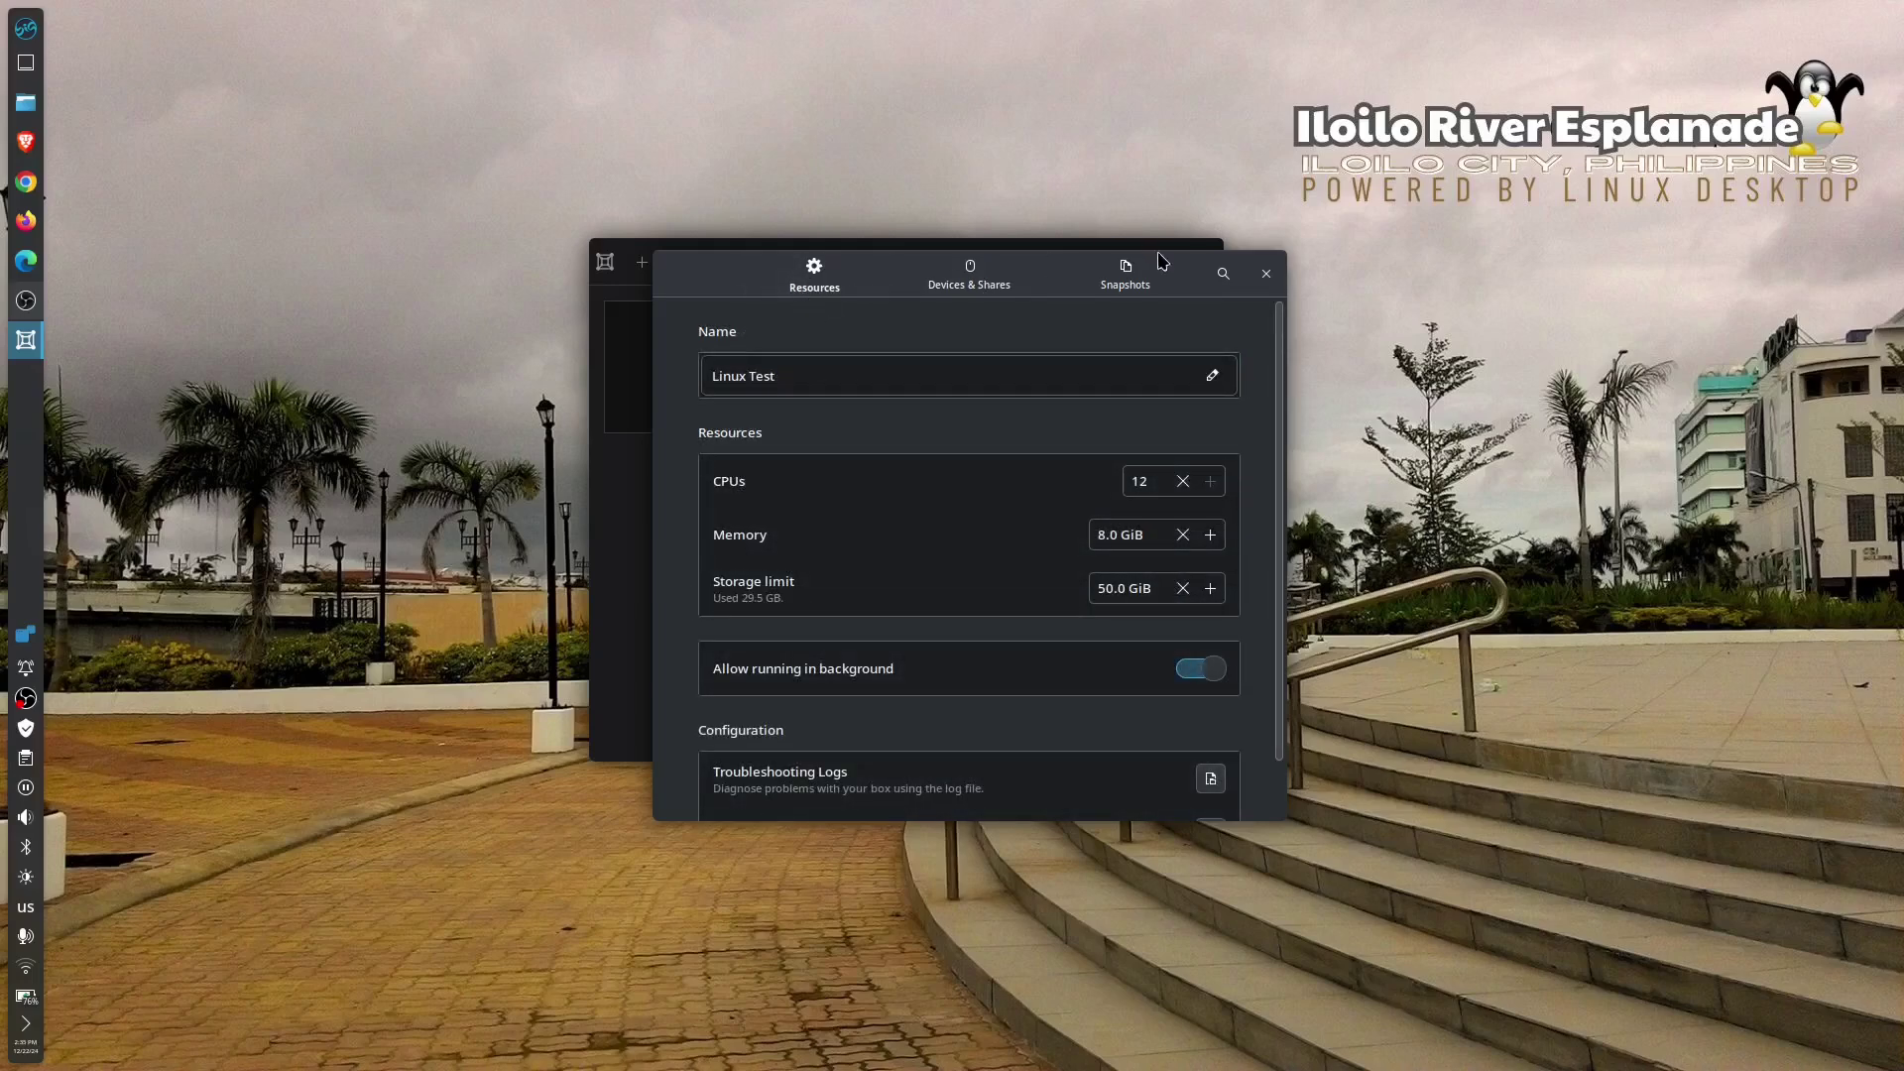
pyautogui.click(1267, 278)
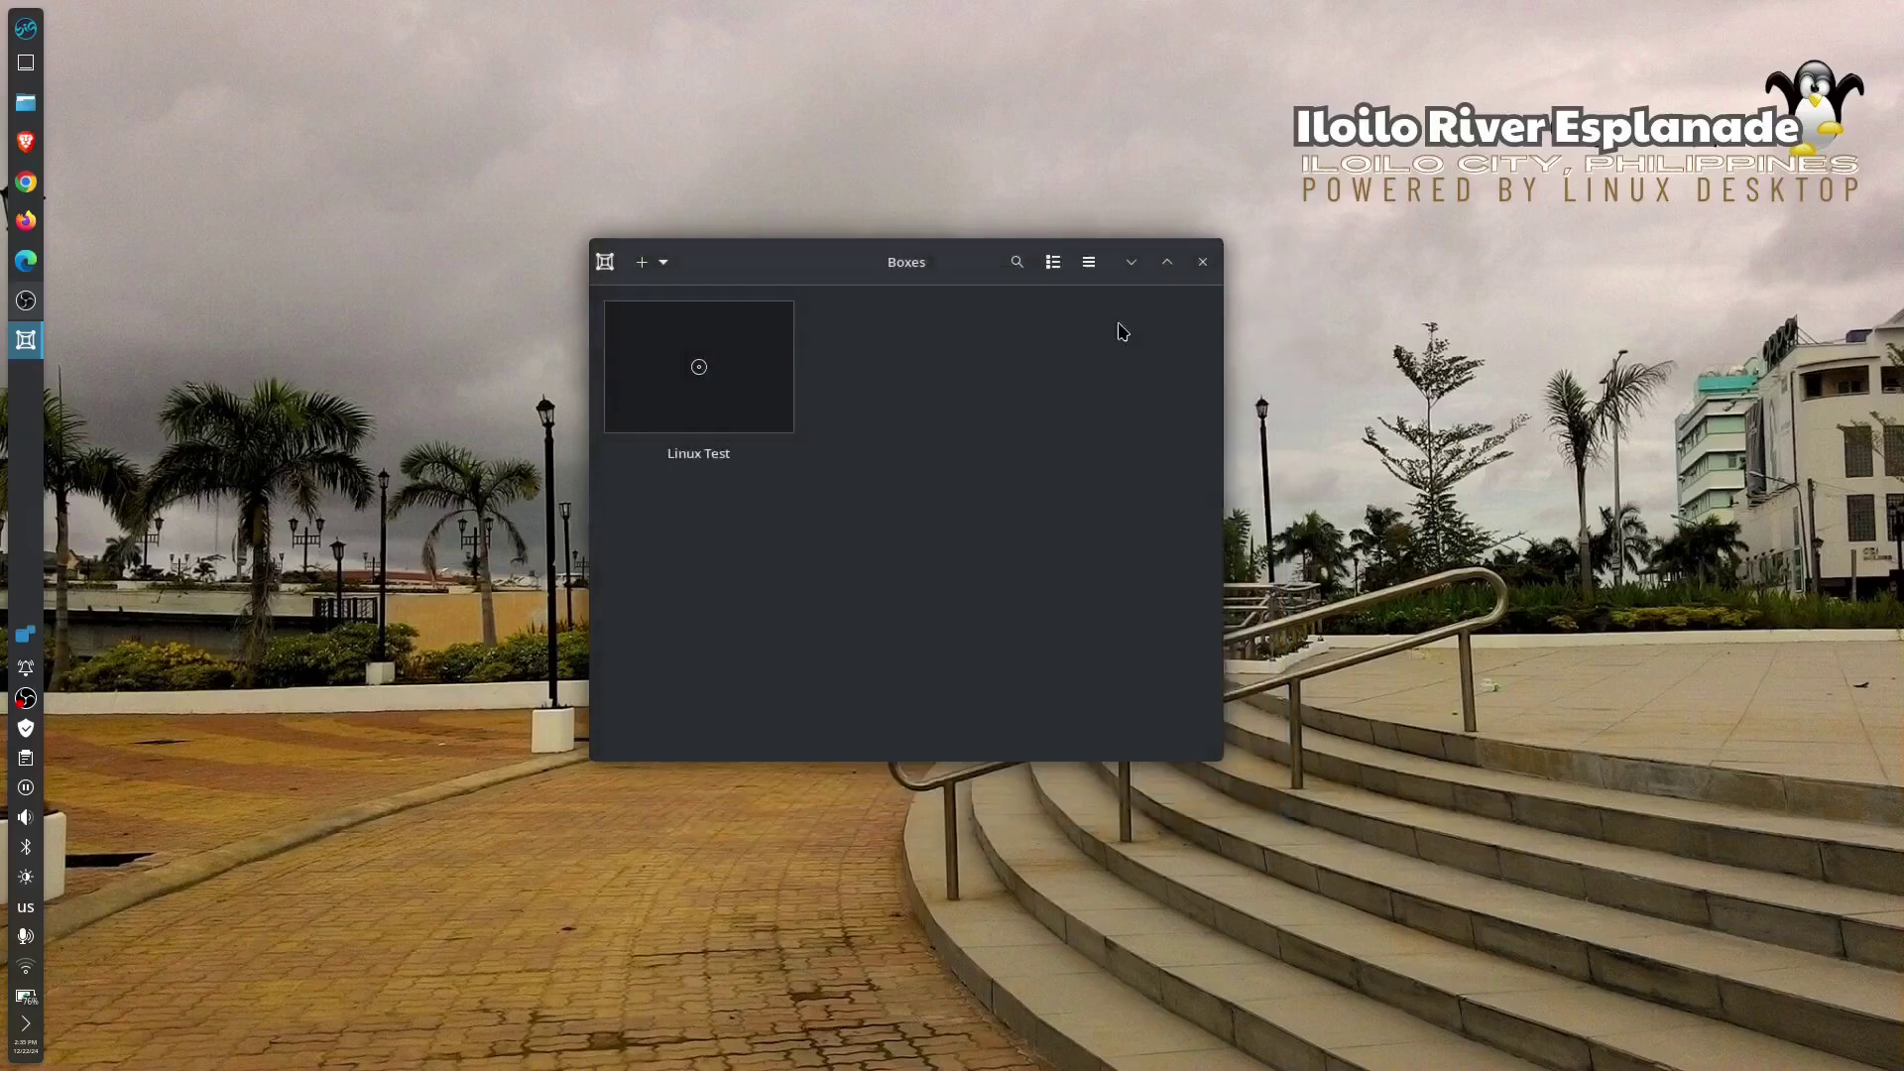
pyautogui.rightClick(731, 374)
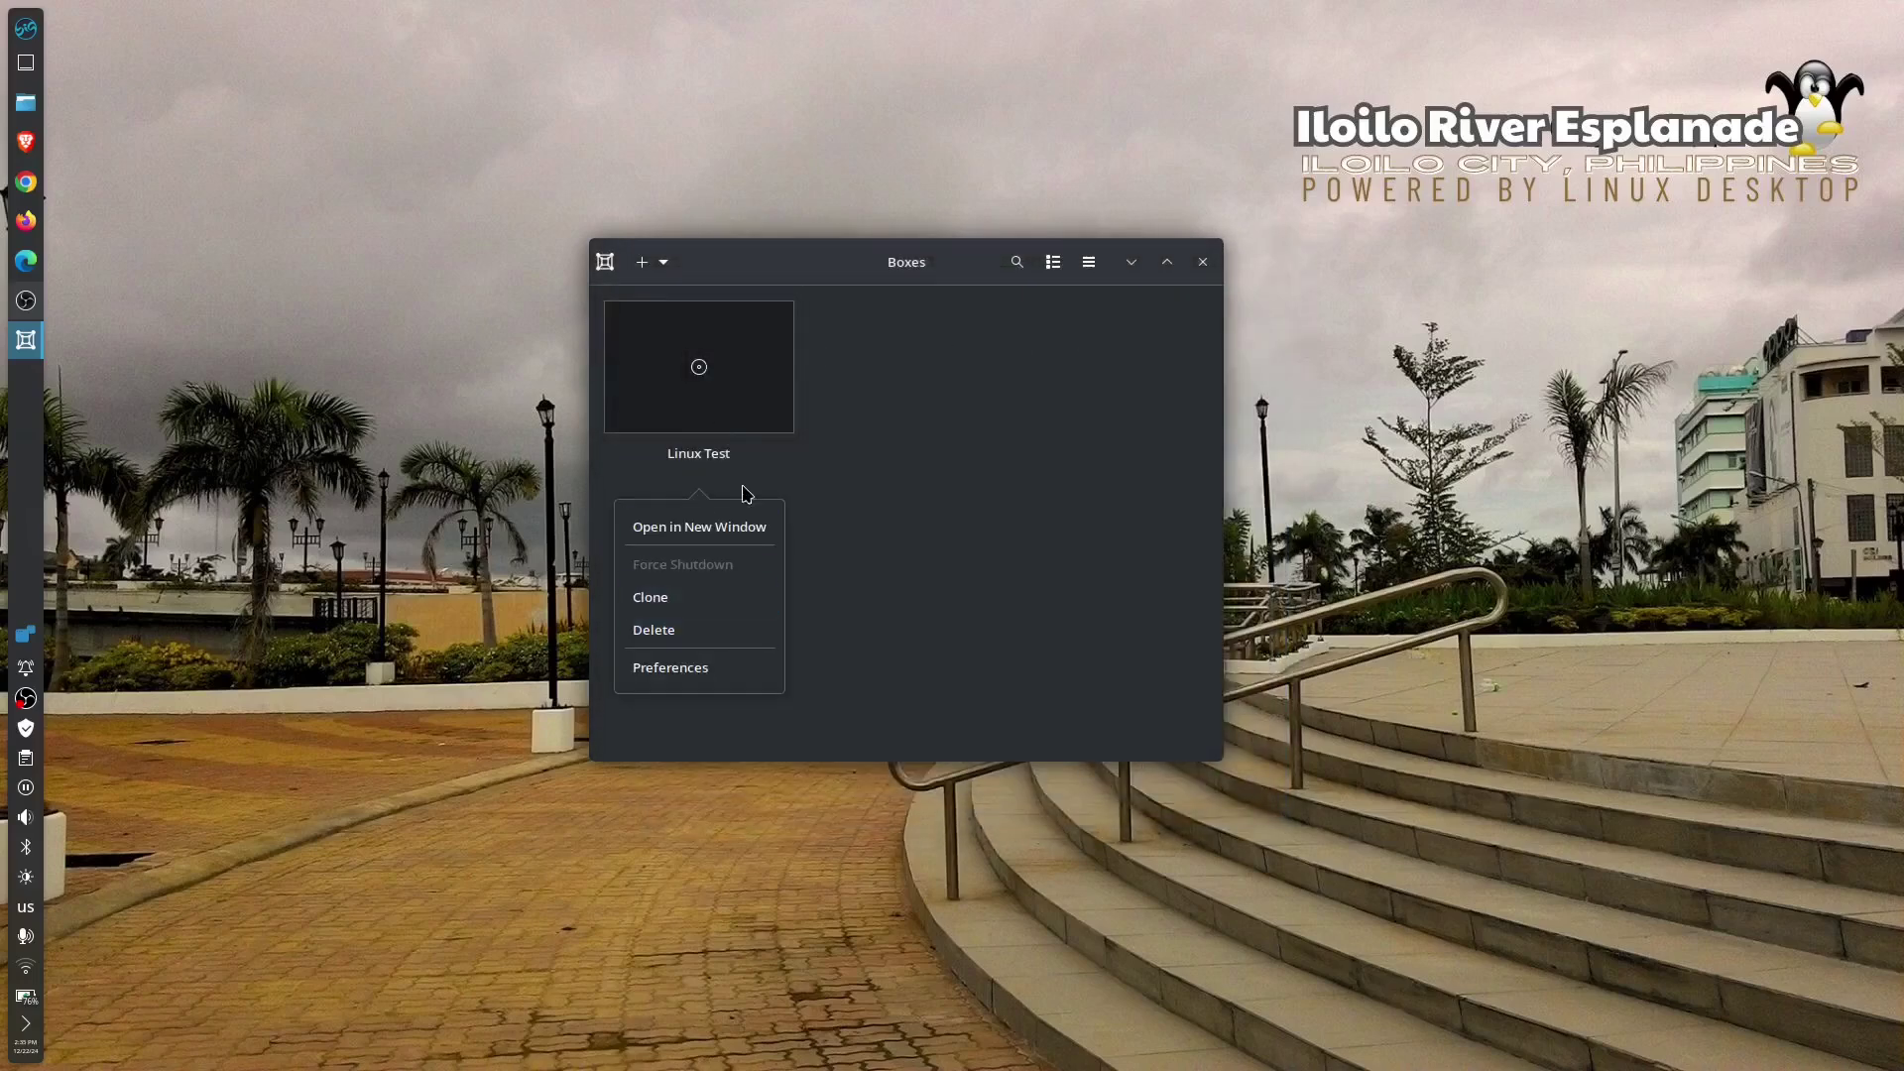
pyautogui.click(746, 425)
# - Start the Linux Test VM full screen and begin setup, keeping privacy defaults and skipping third-party repositories
pyautogui.click(720, 374)
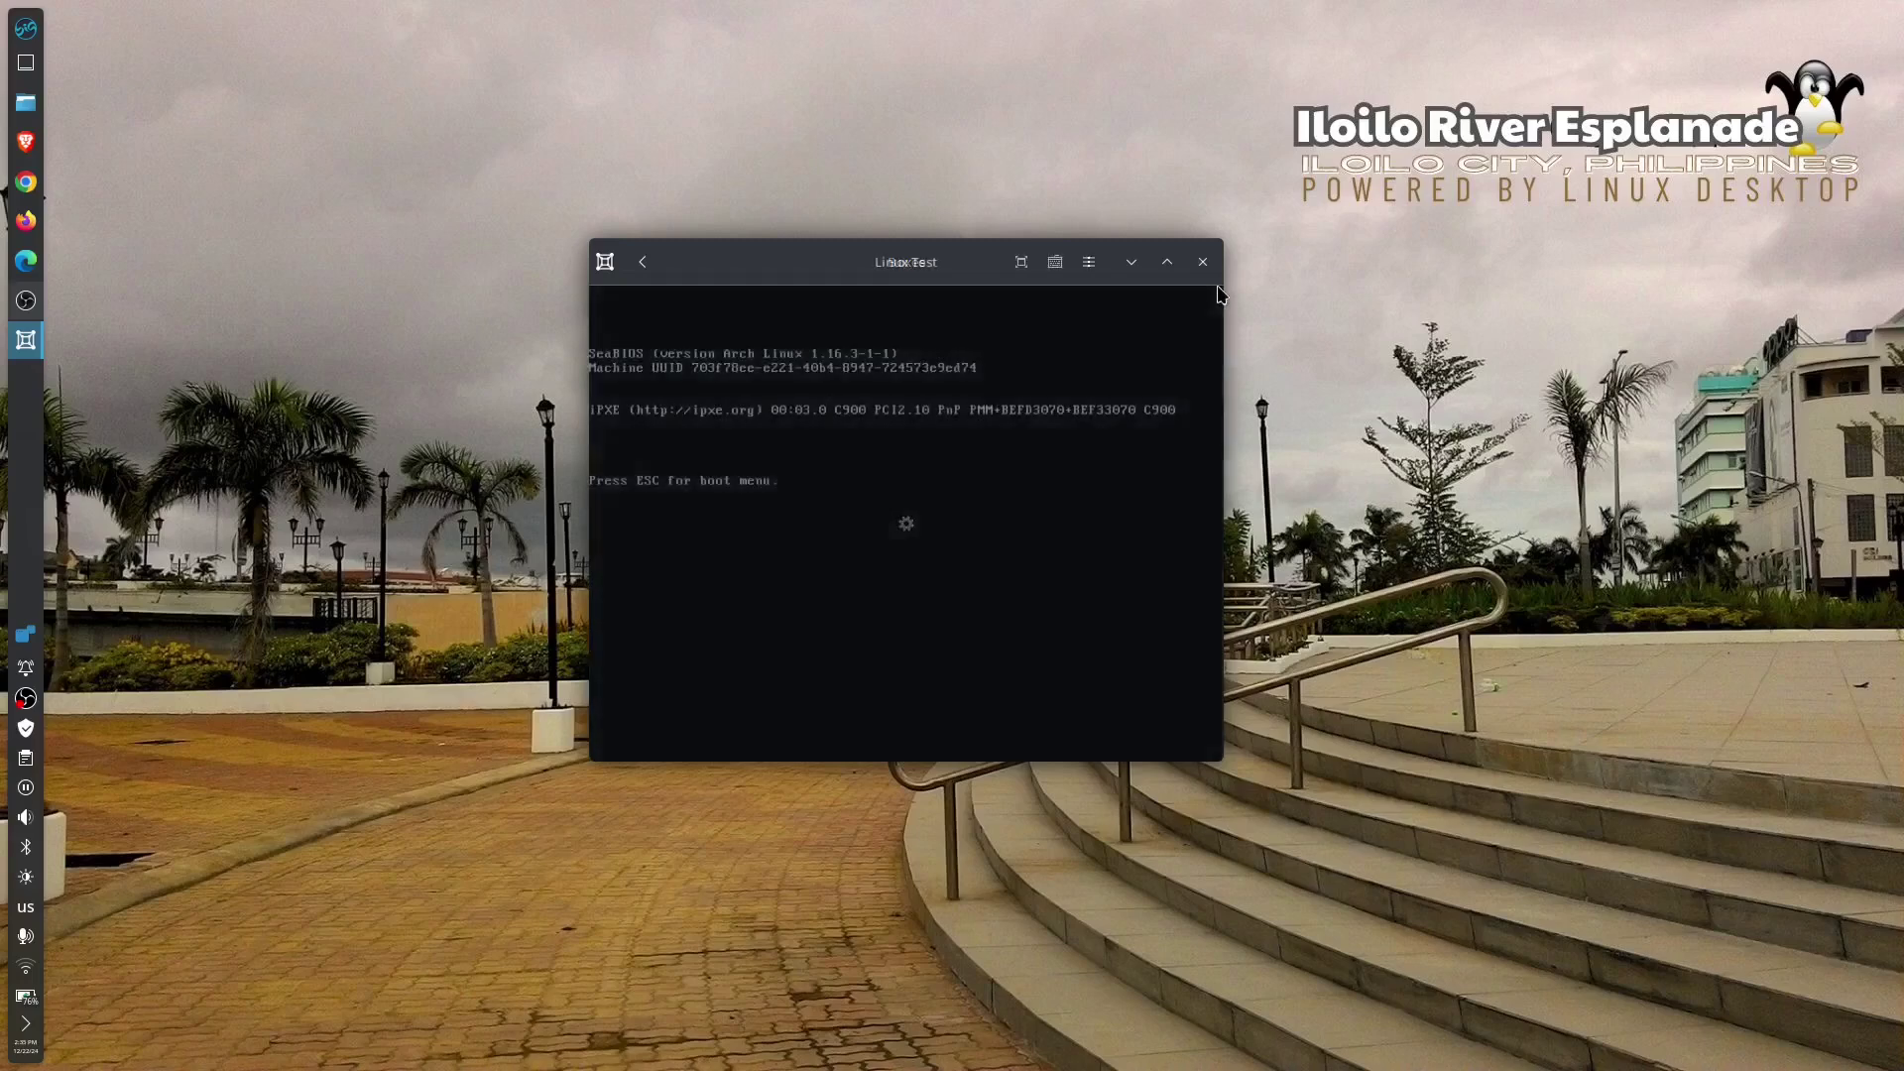
pyautogui.click(1021, 262)
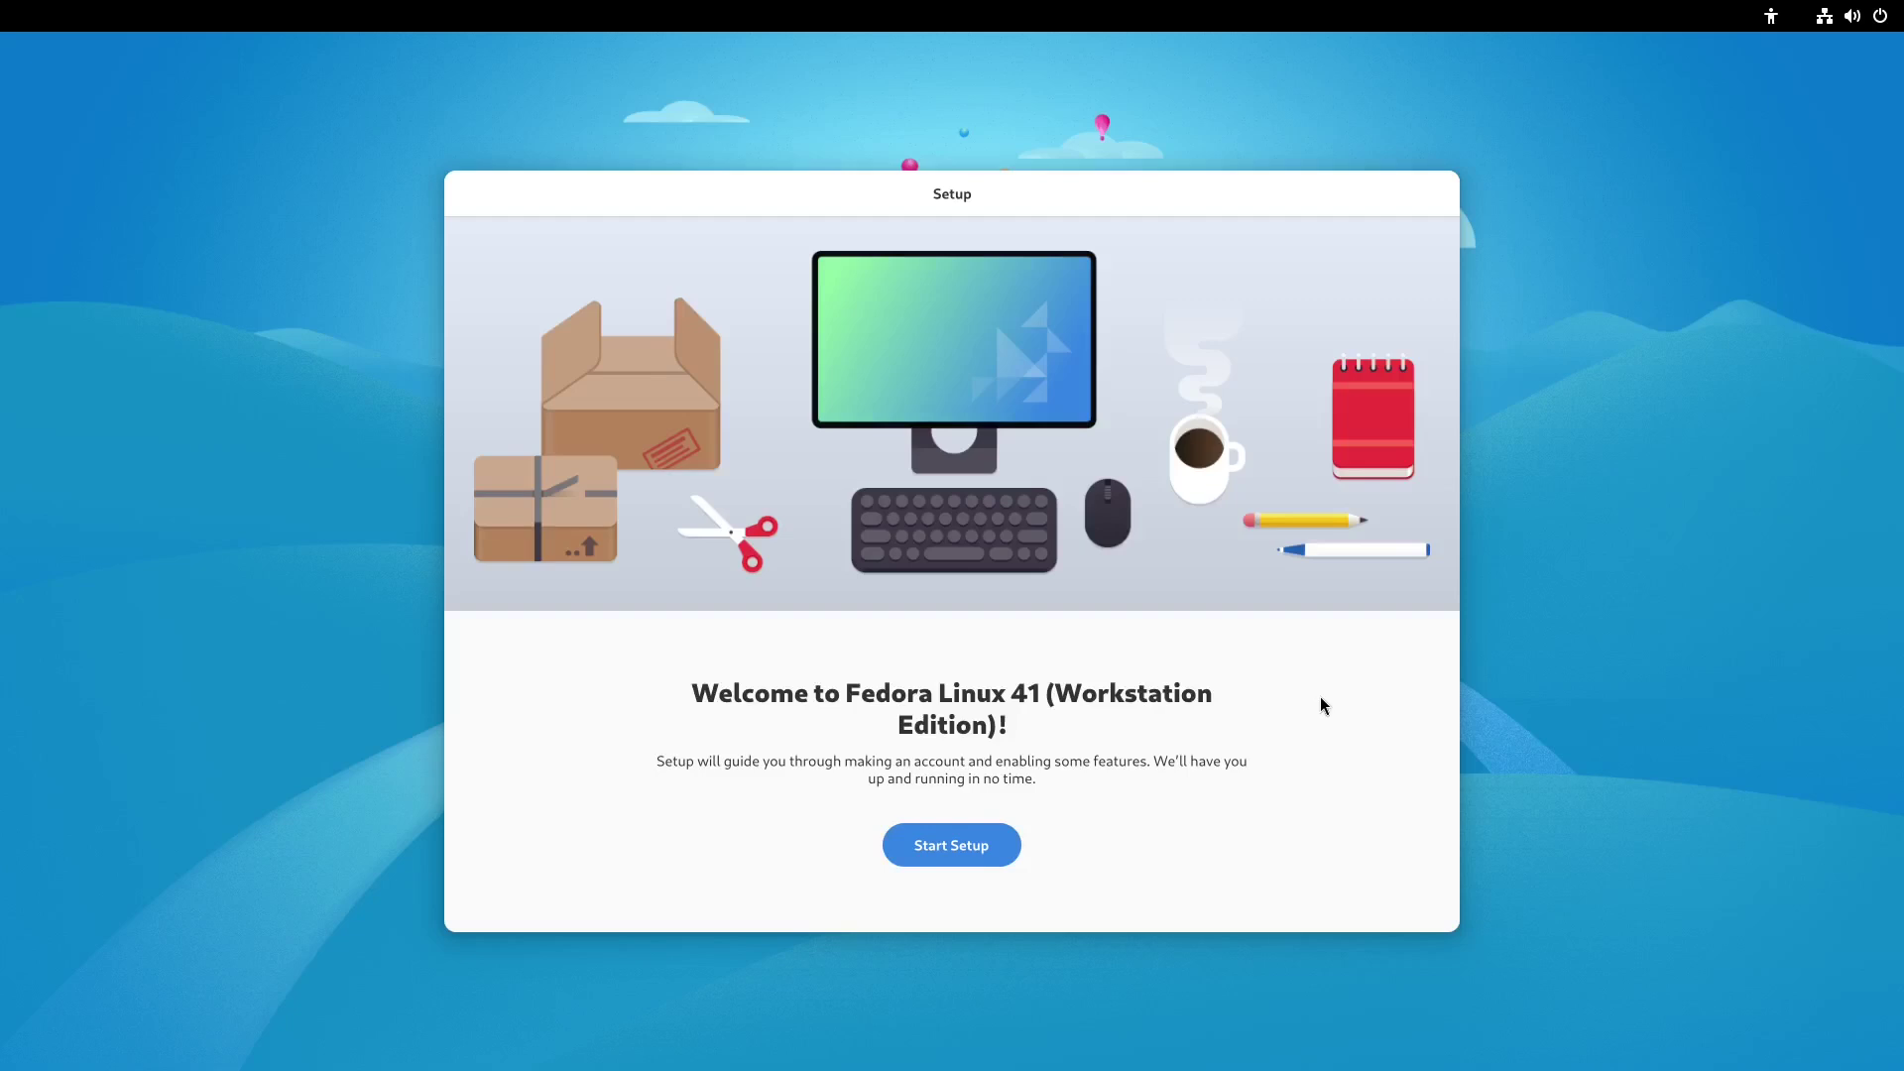
pyautogui.click(985, 855)
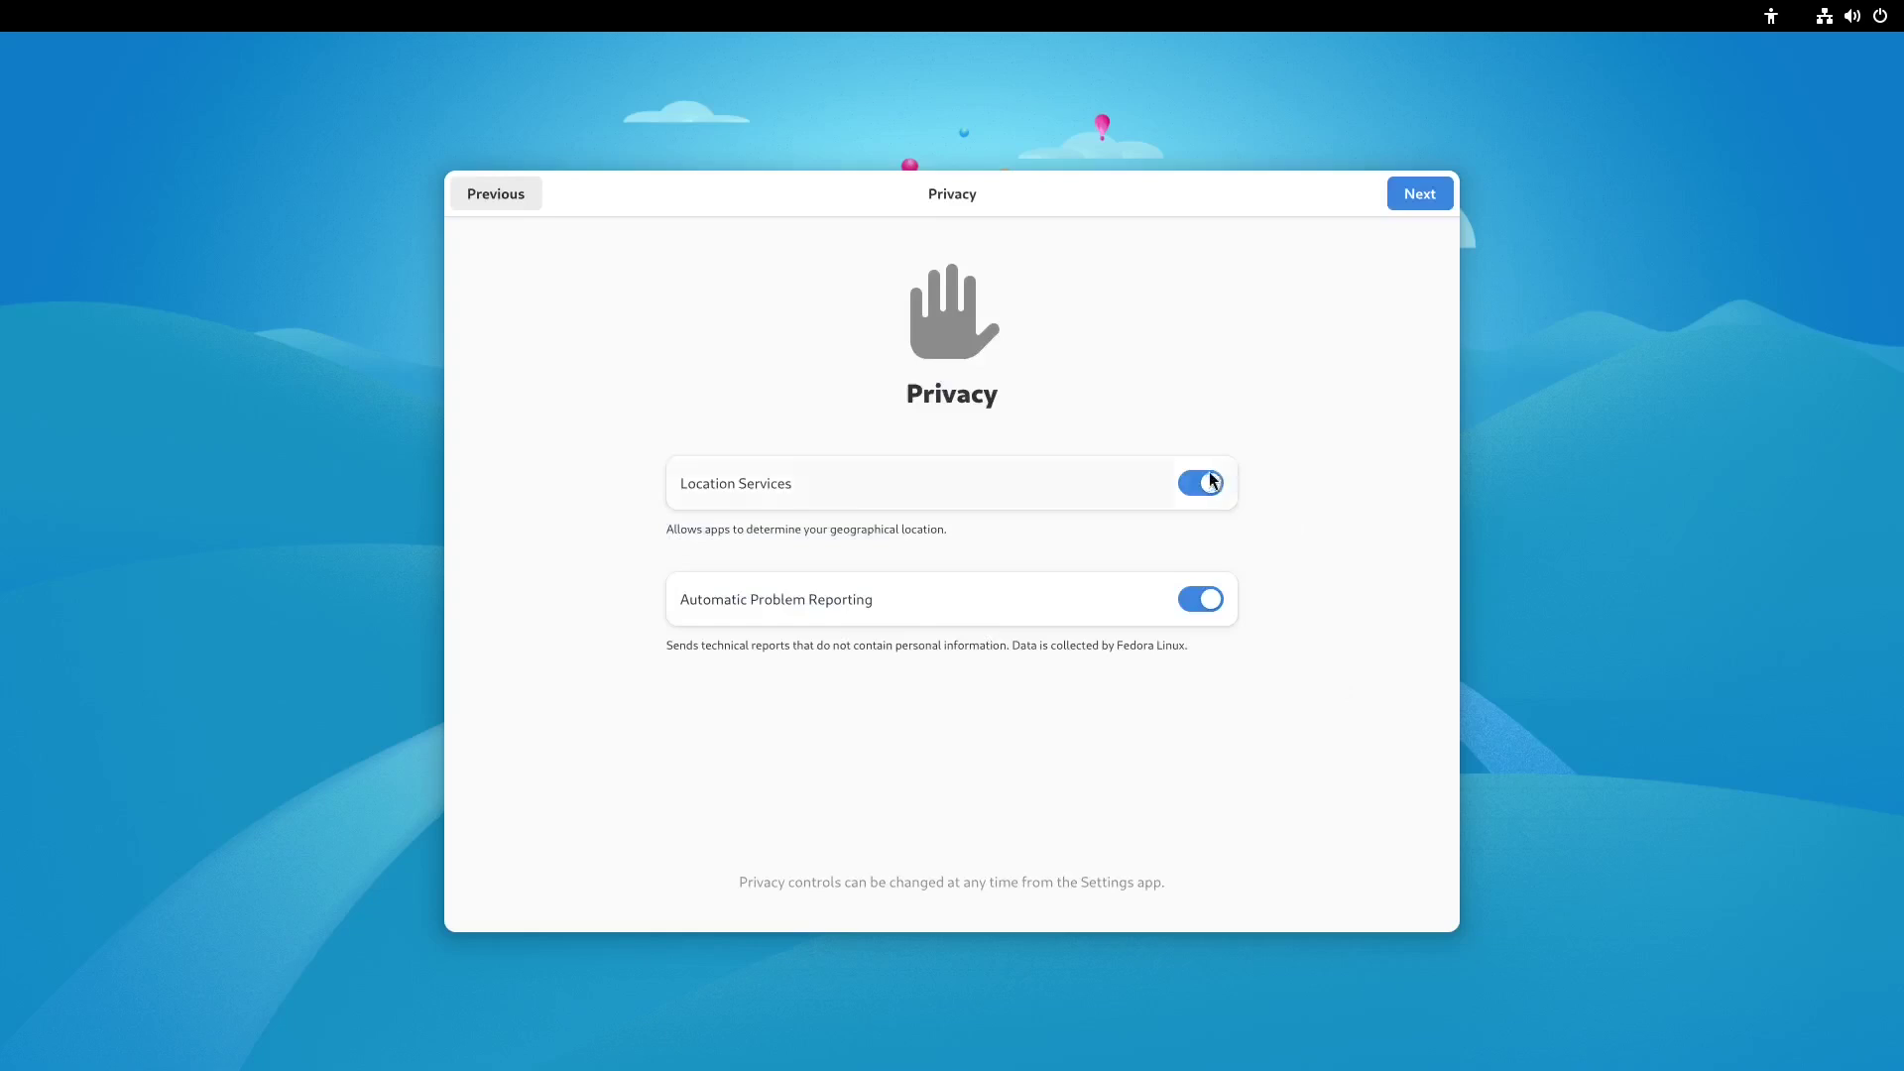
pyautogui.click(1426, 193)
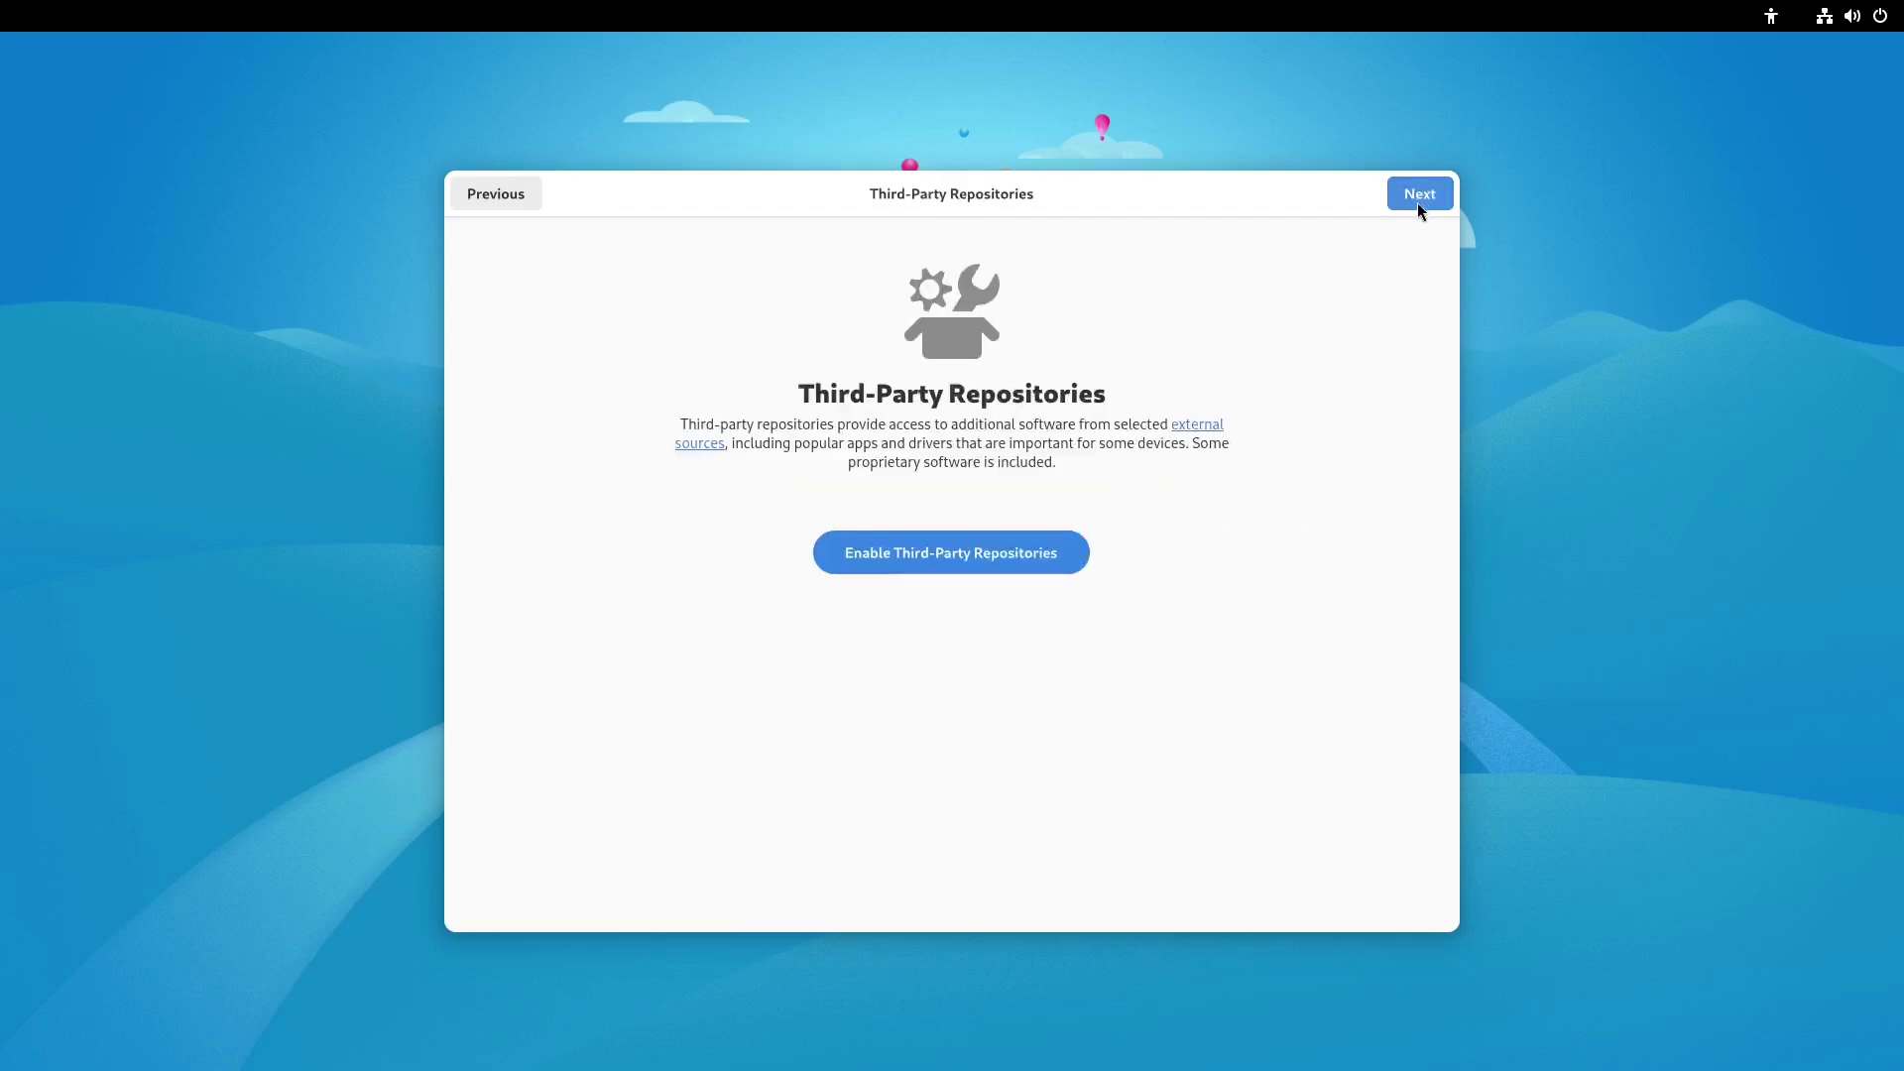
pyautogui.click(1419, 203)
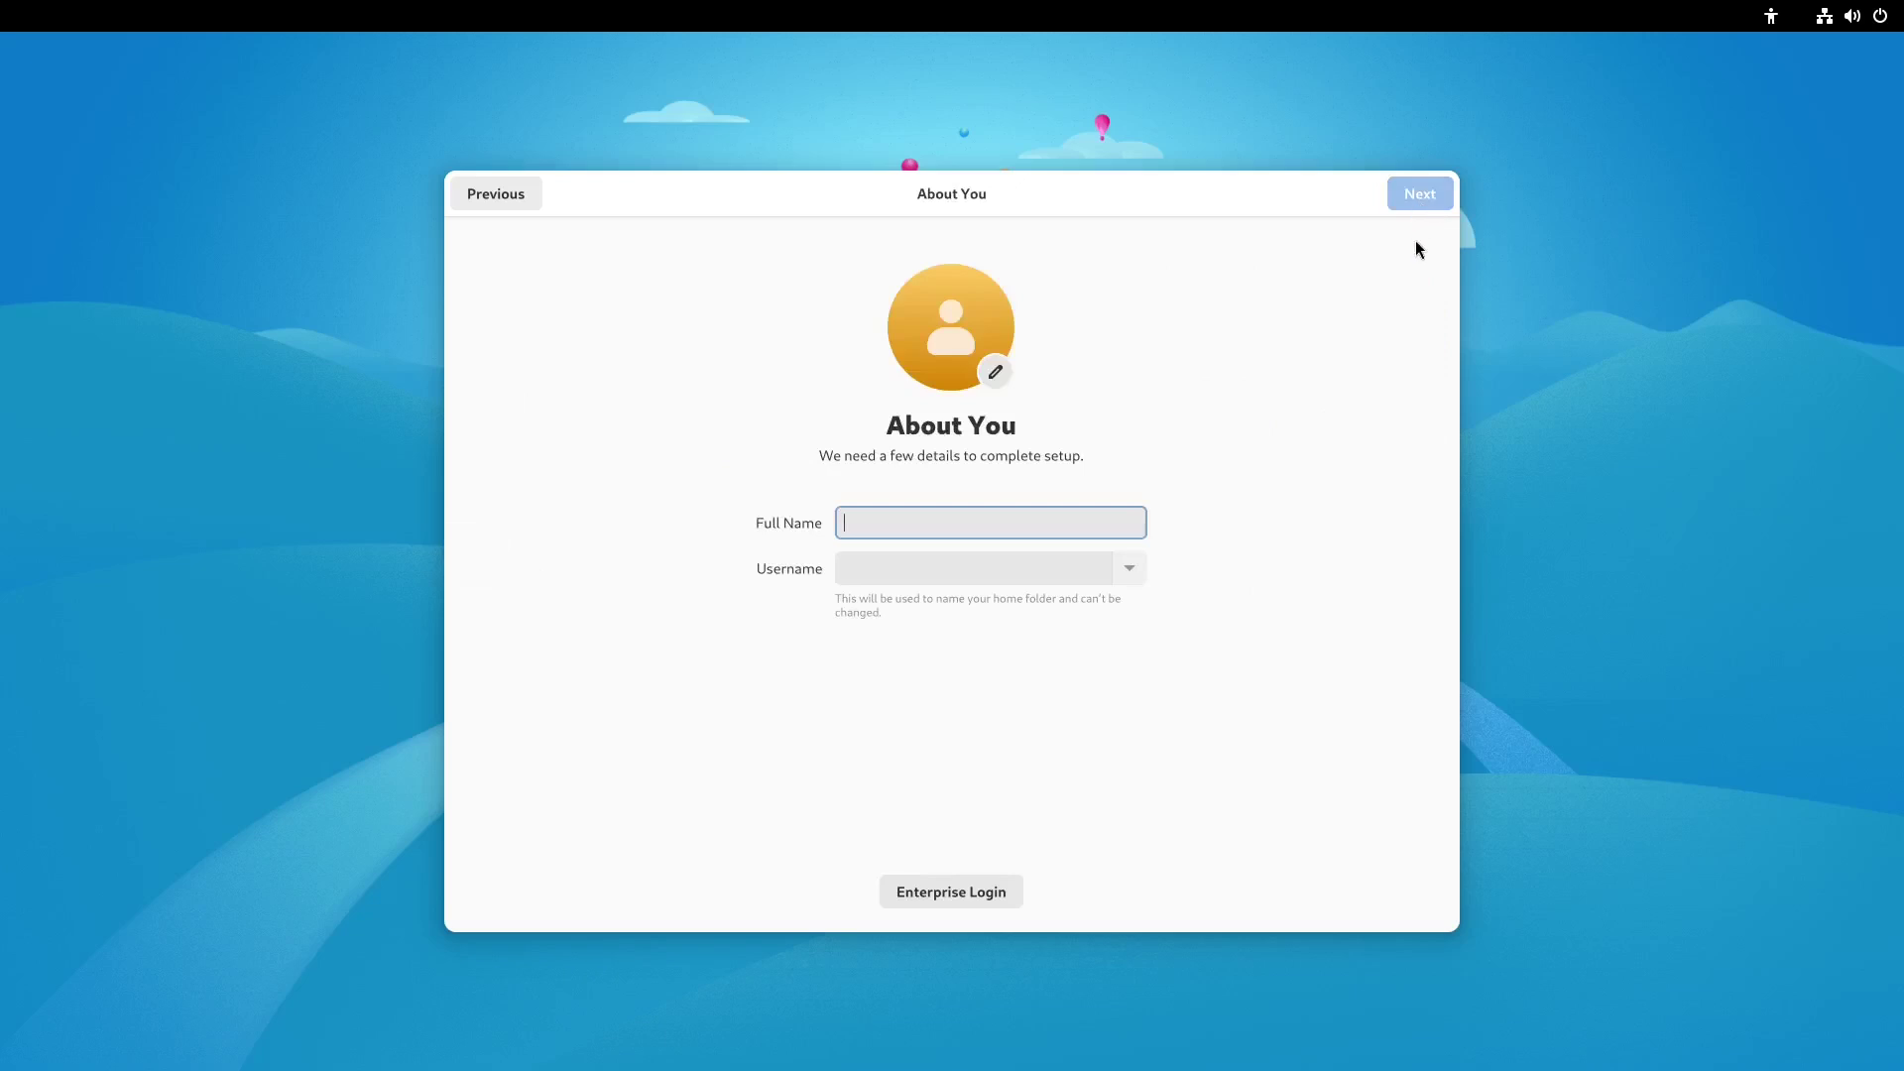
# - Enter the user's full name, then set and confirm the account password
pyautogui.write('rialbbe')
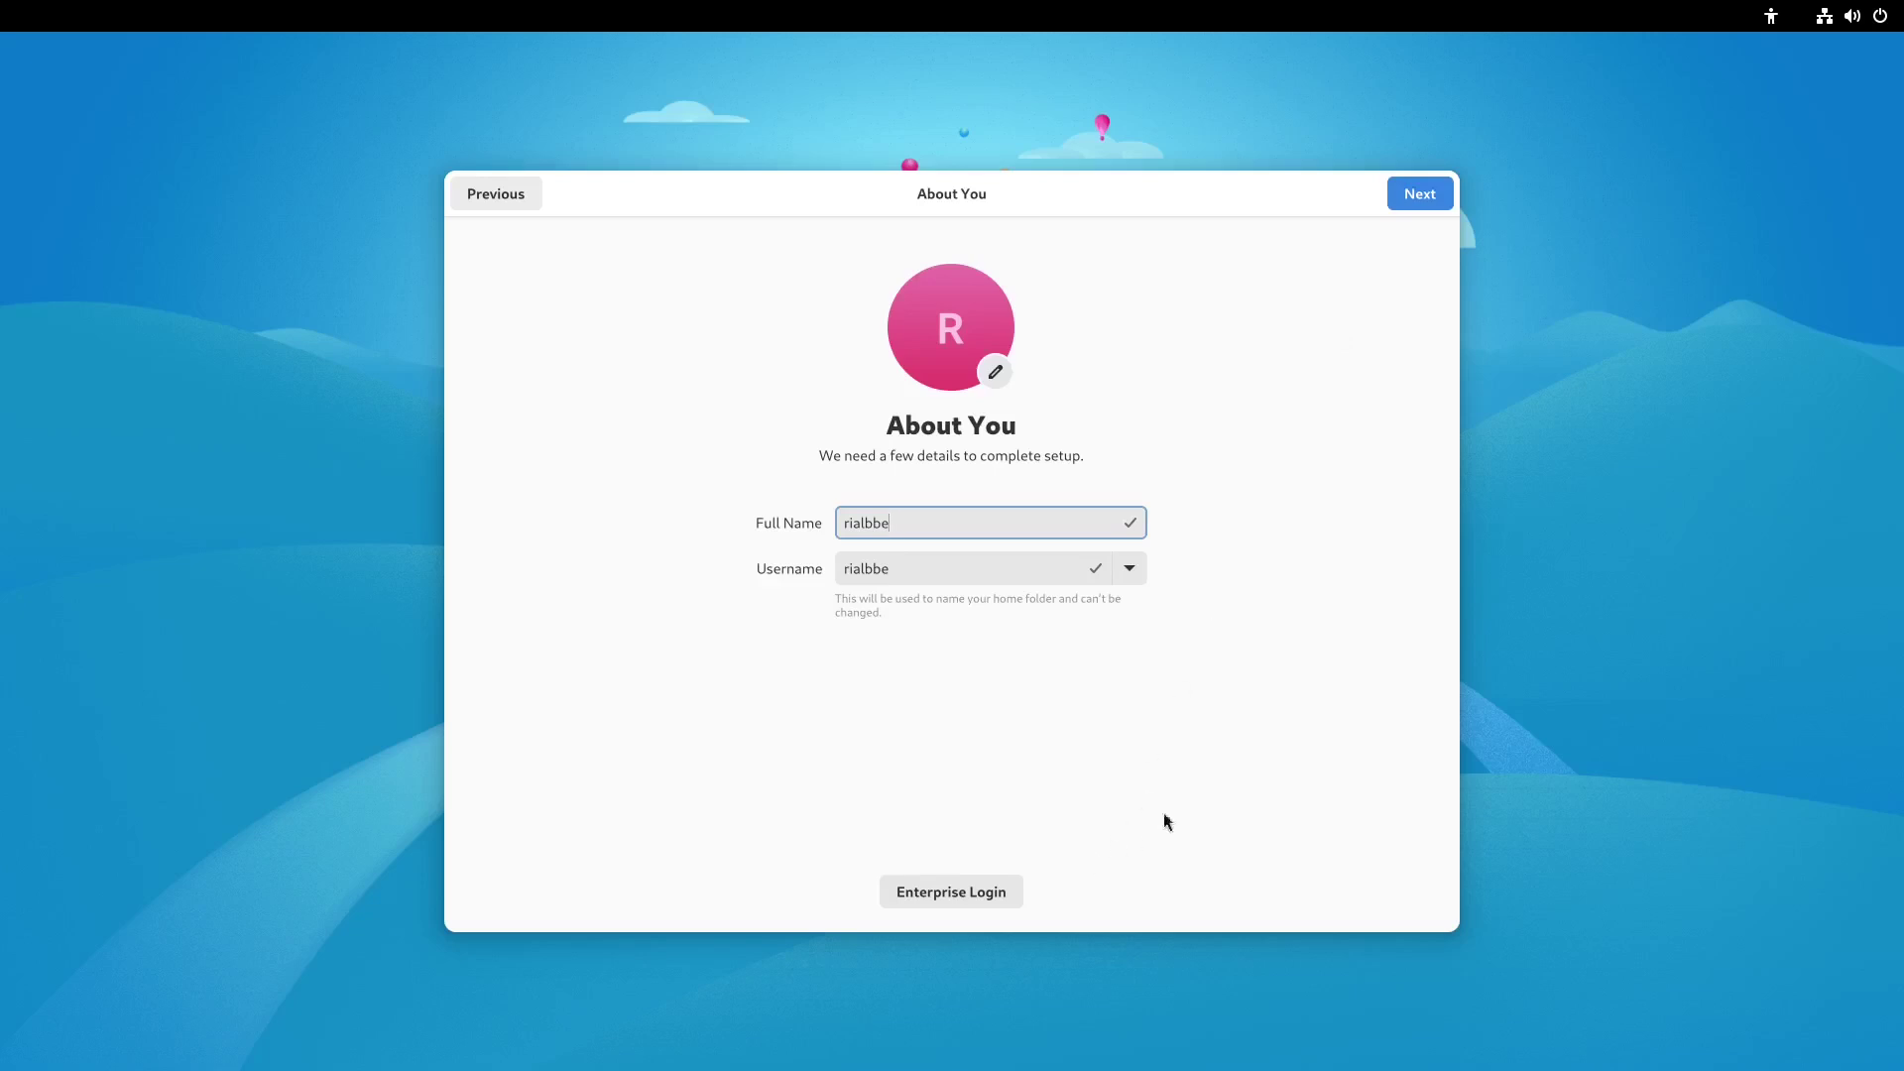
pyautogui.click(1408, 195)
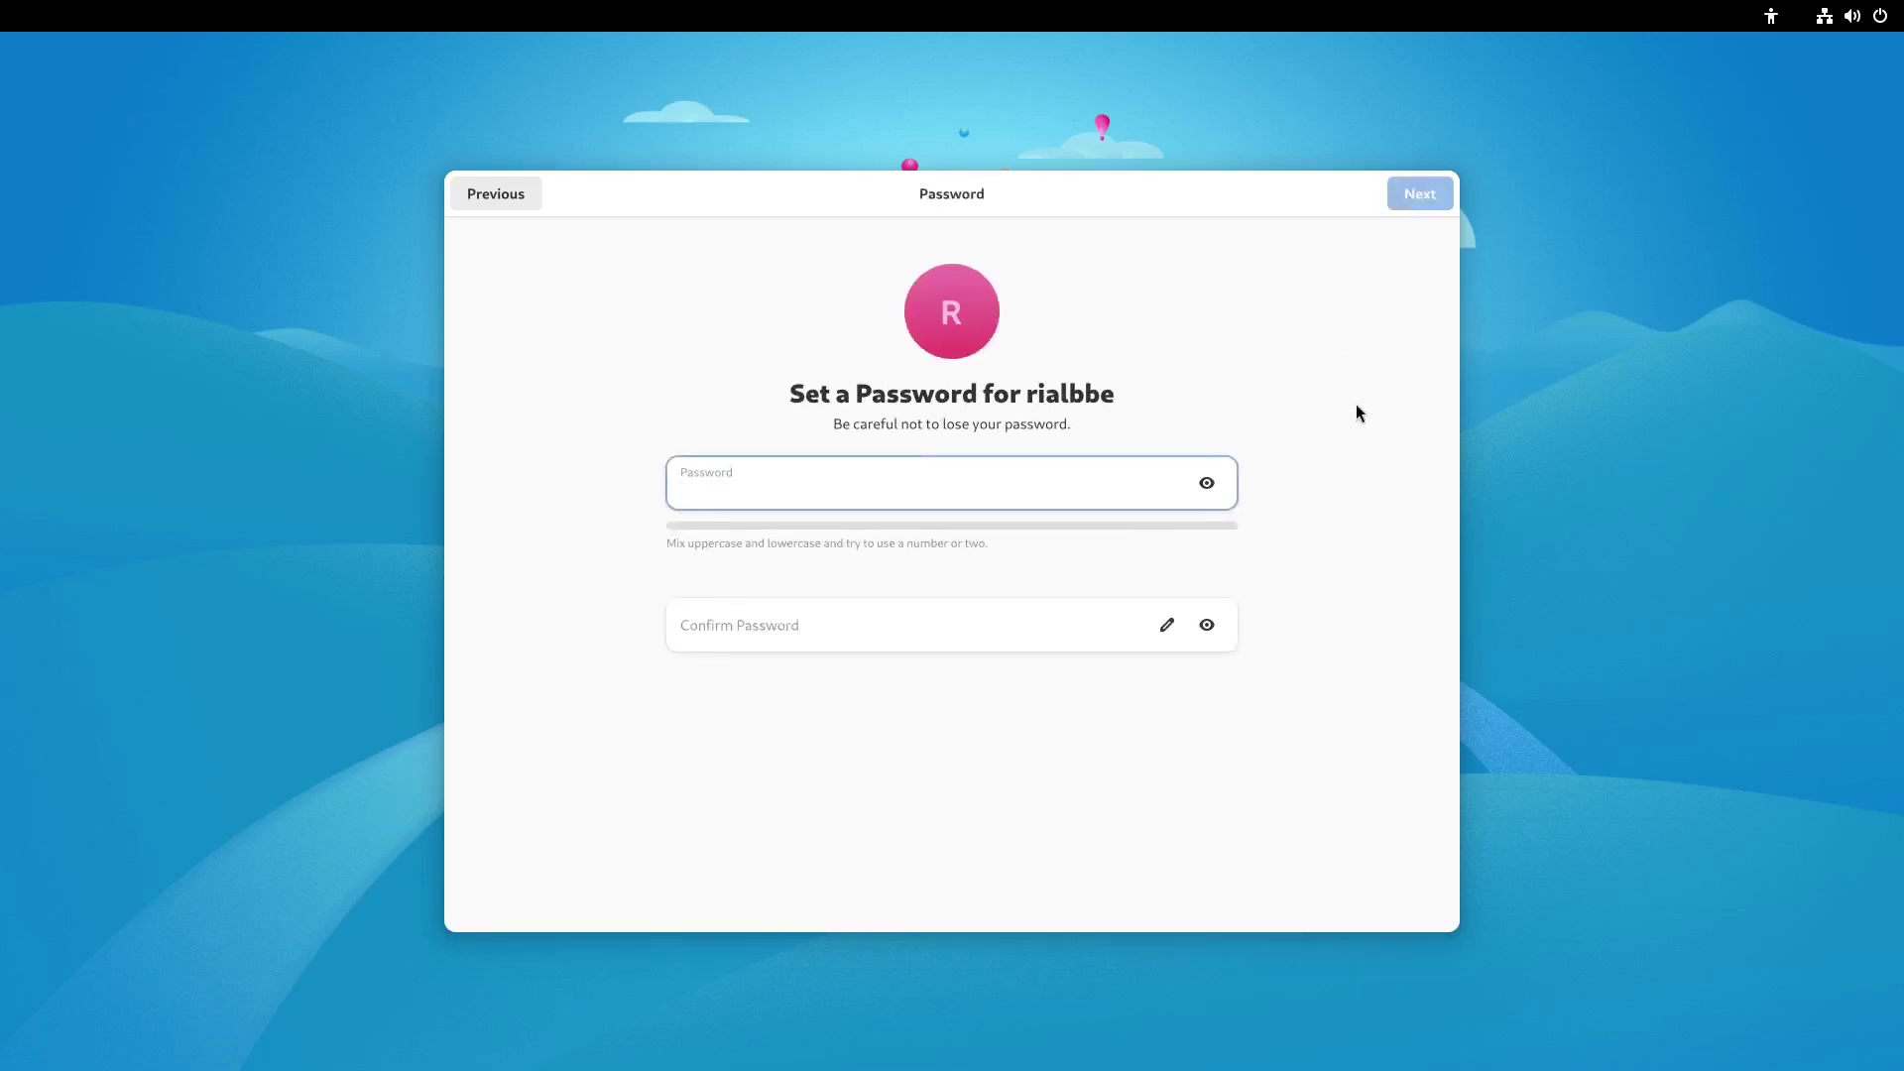
pyautogui.write('••••')
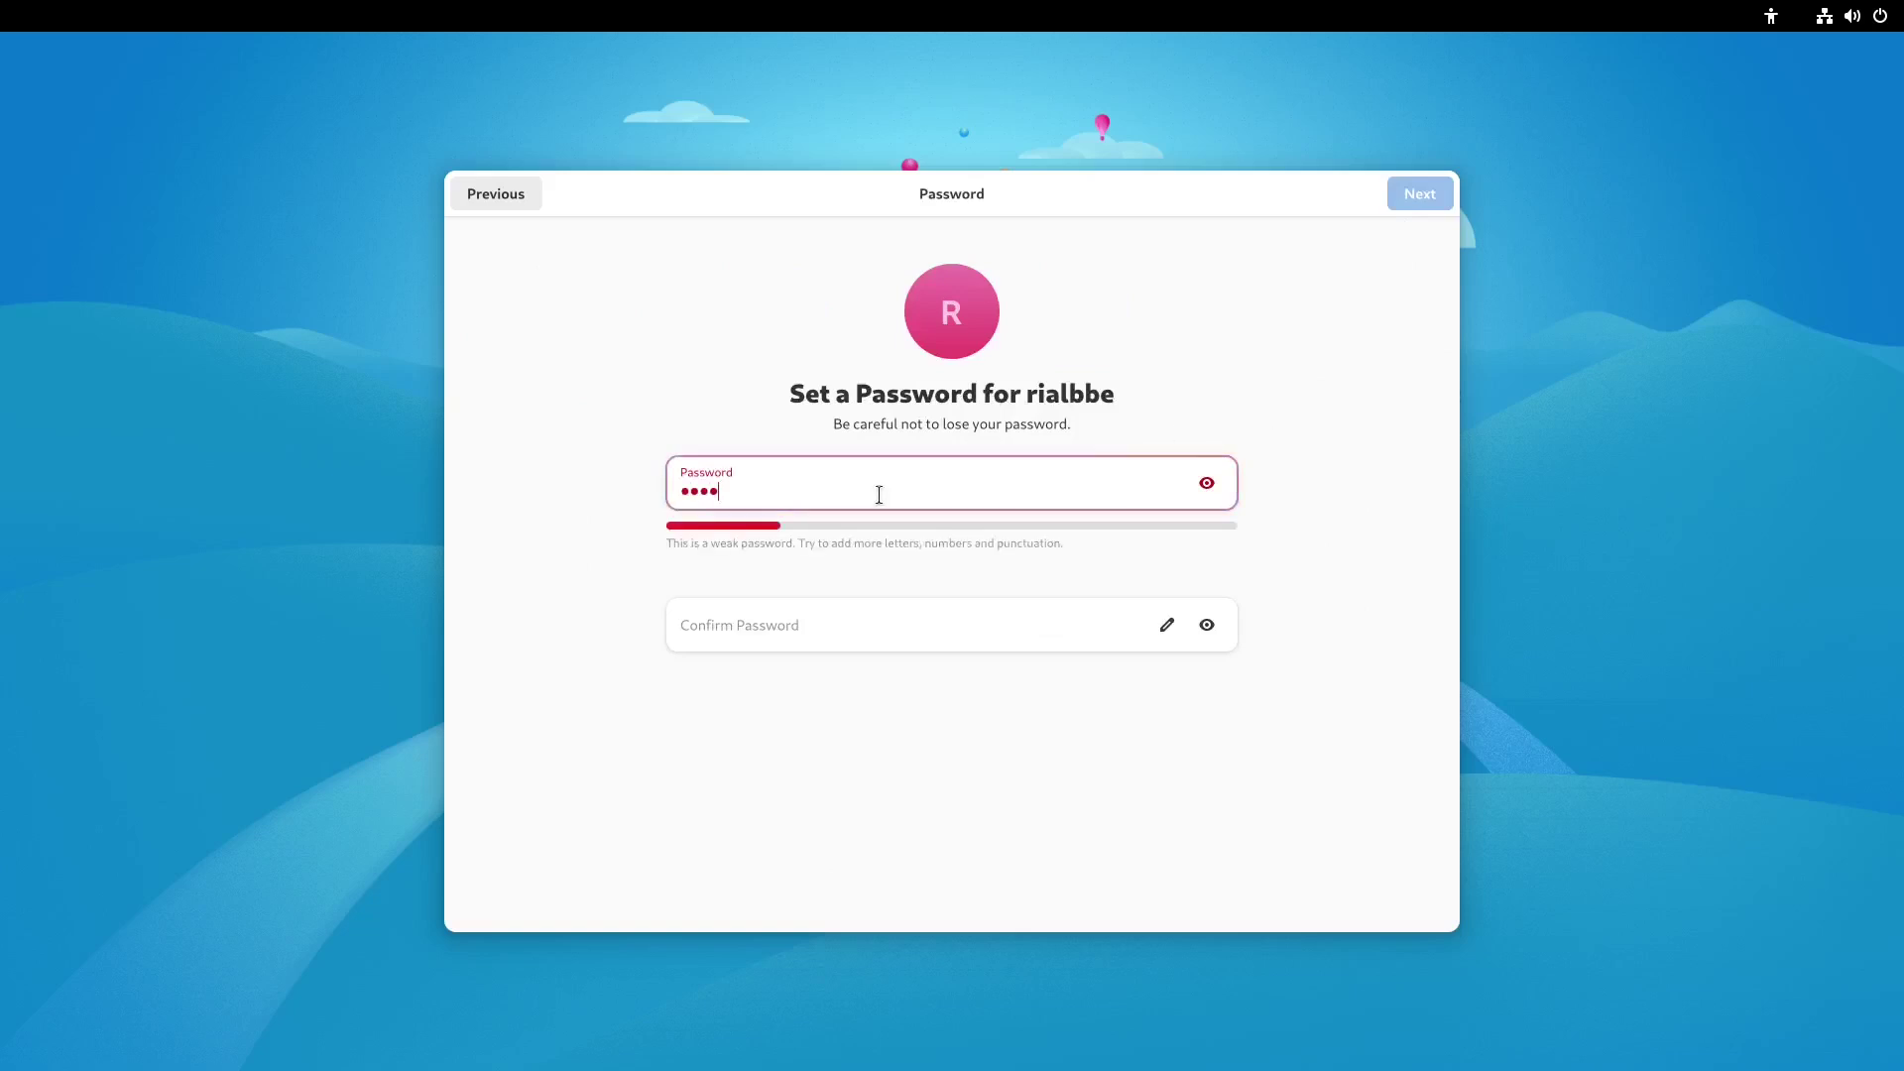
pyautogui.click(859, 628)
pyautogui.write('••••')
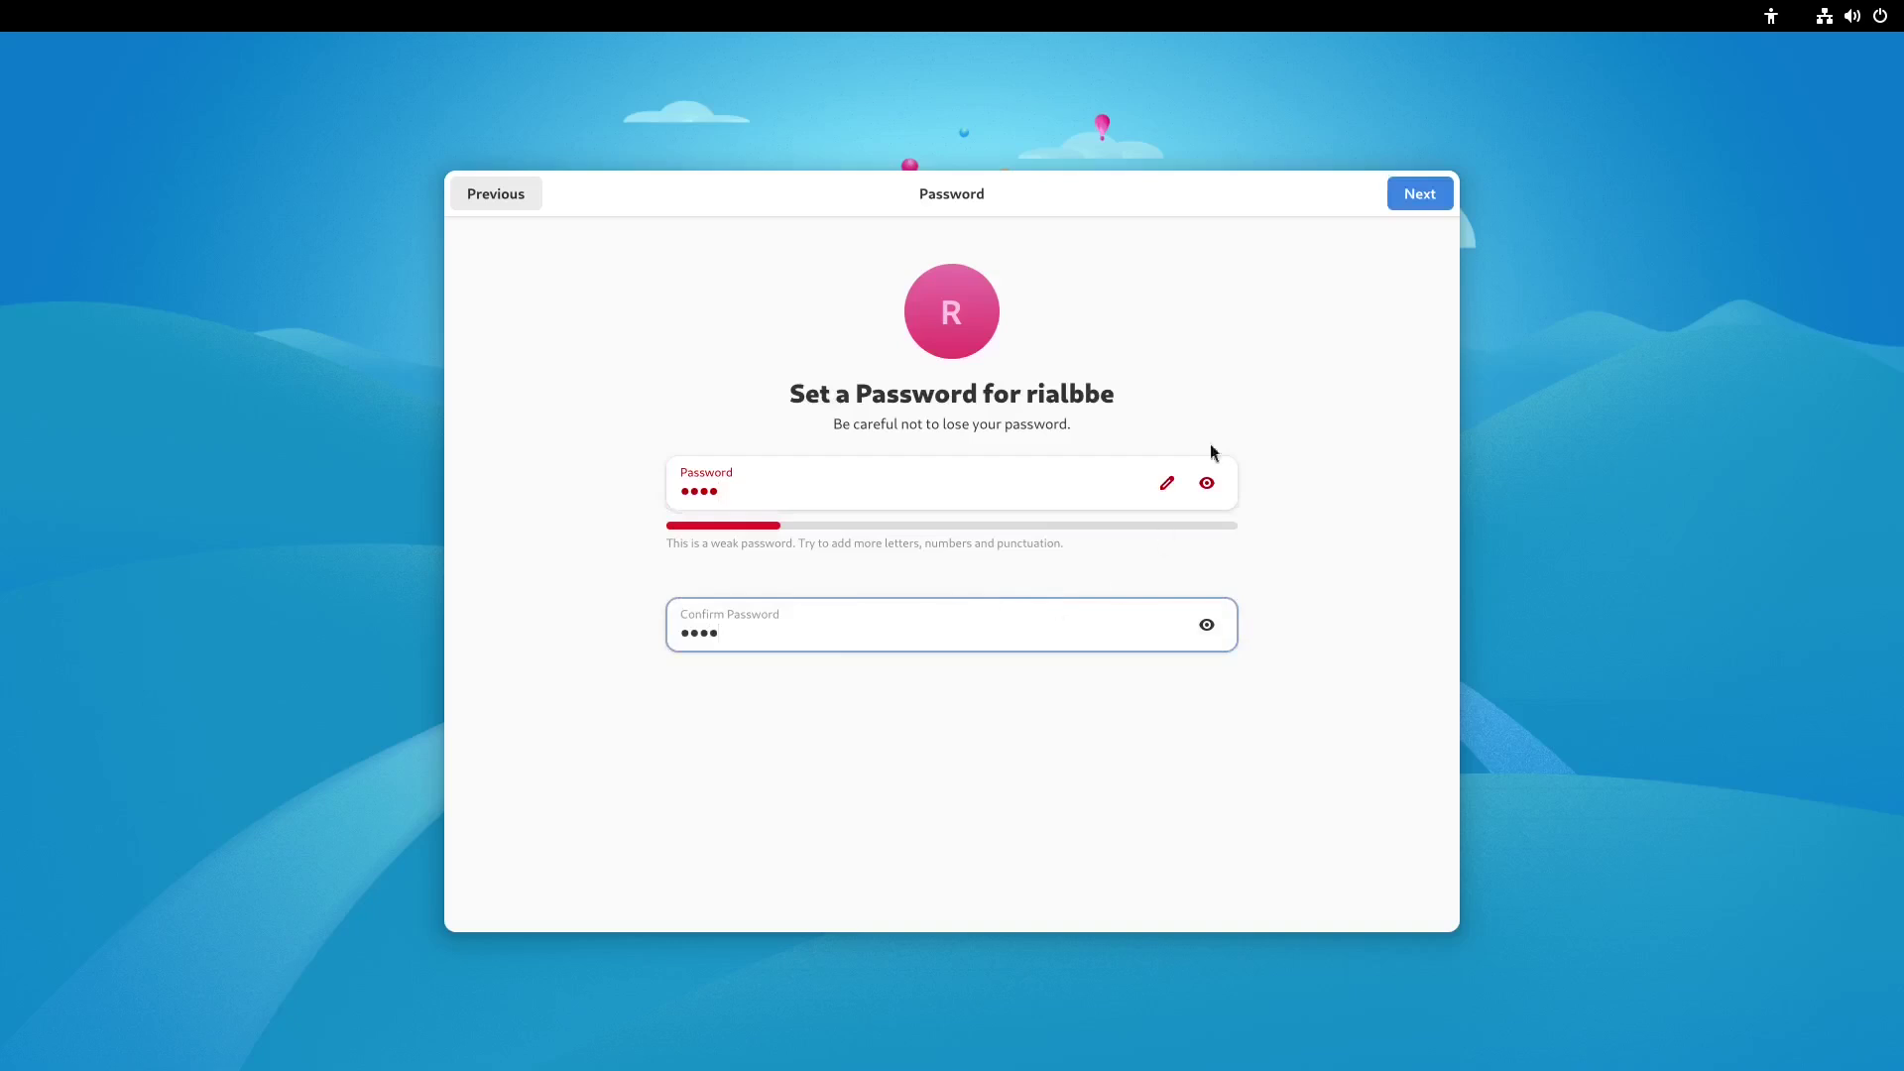
pyautogui.click(1419, 196)
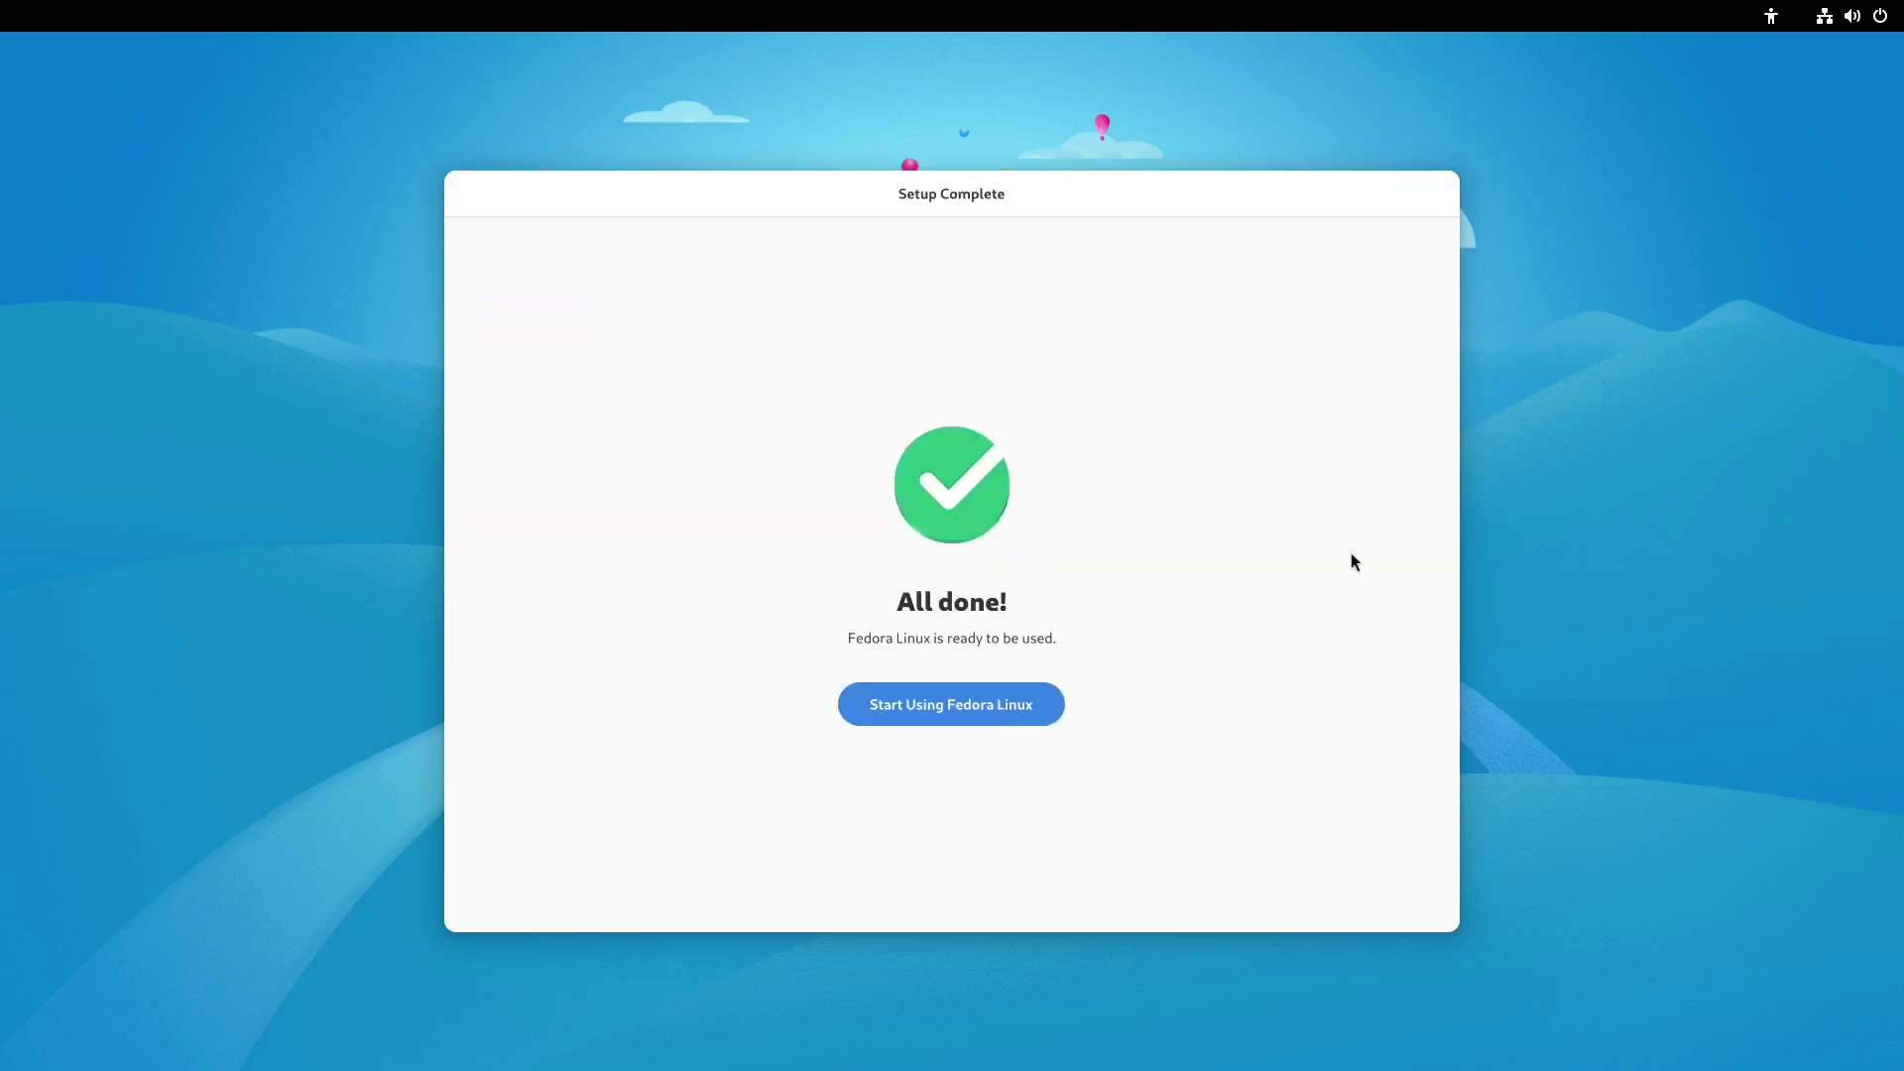
# - Finish setup and start the welcome tour, step through every page to 'That's It!', then close it
pyautogui.click(969, 704)
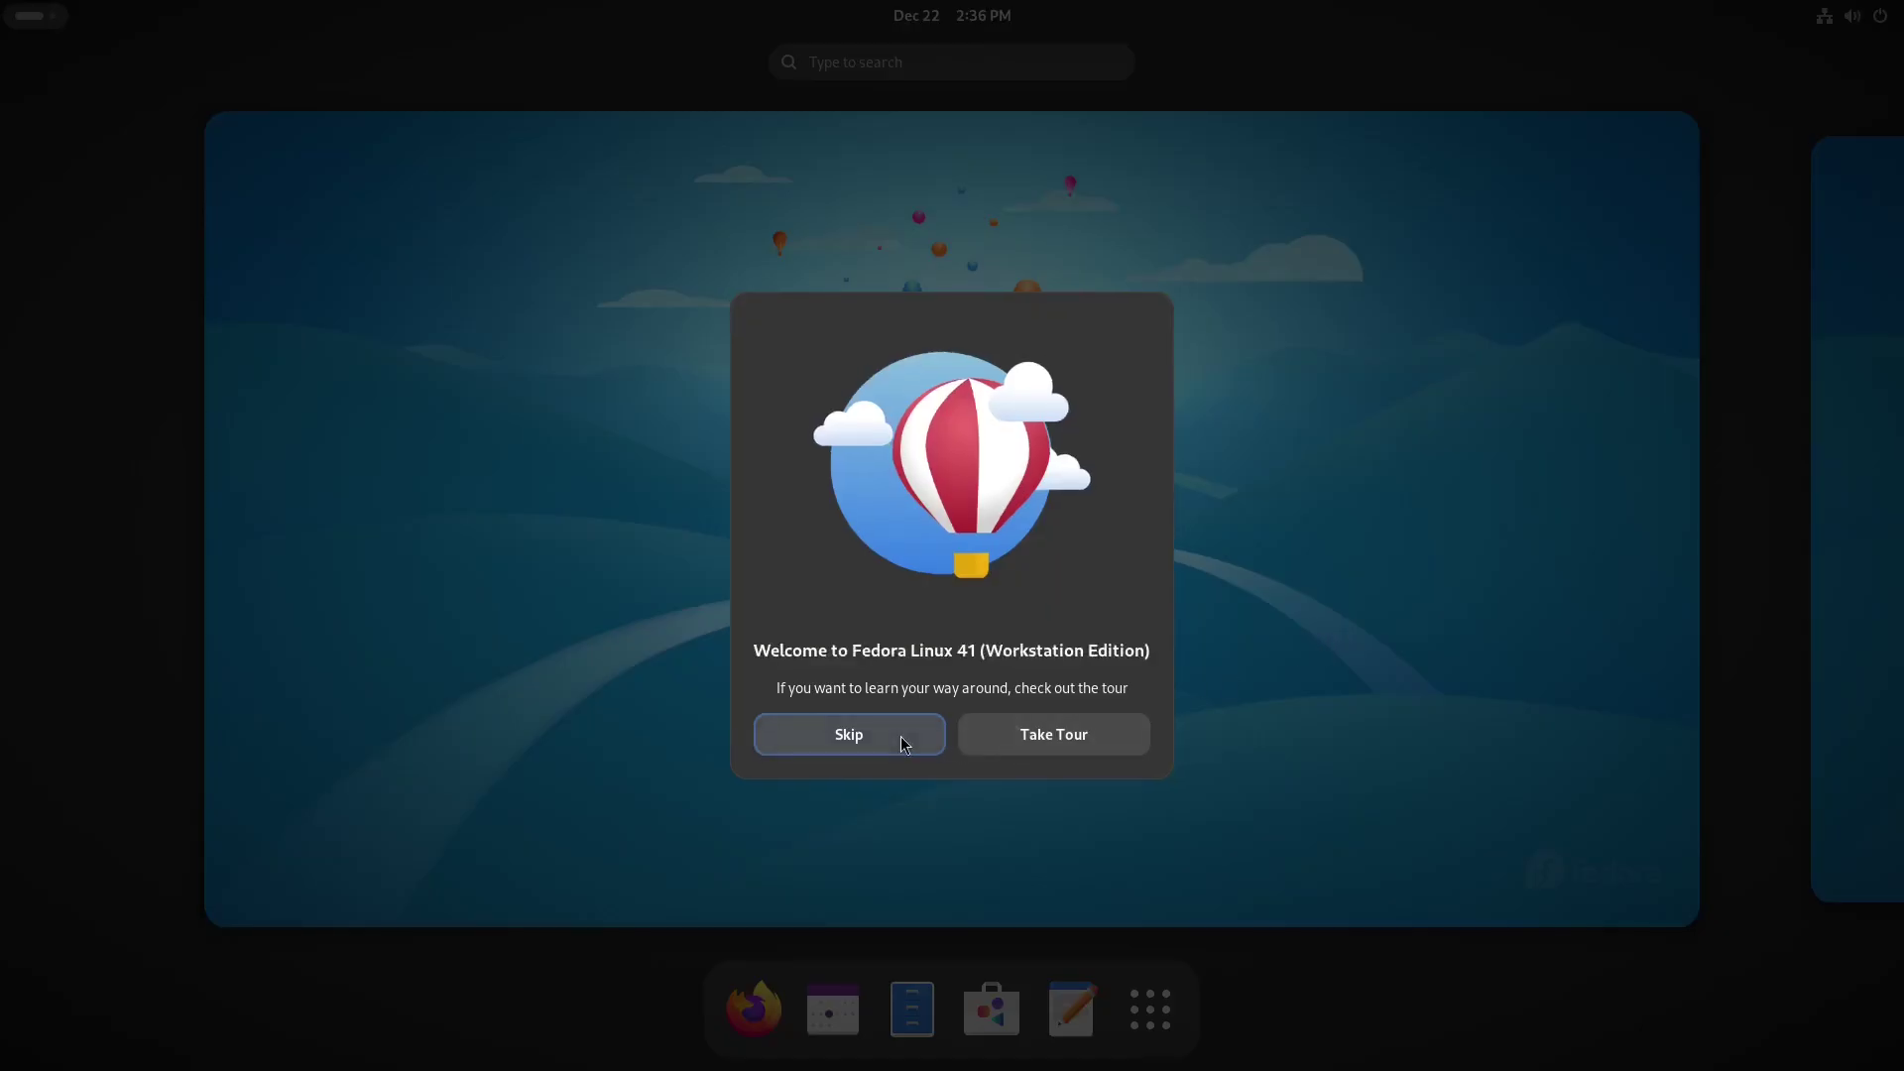
pyautogui.click(1095, 739)
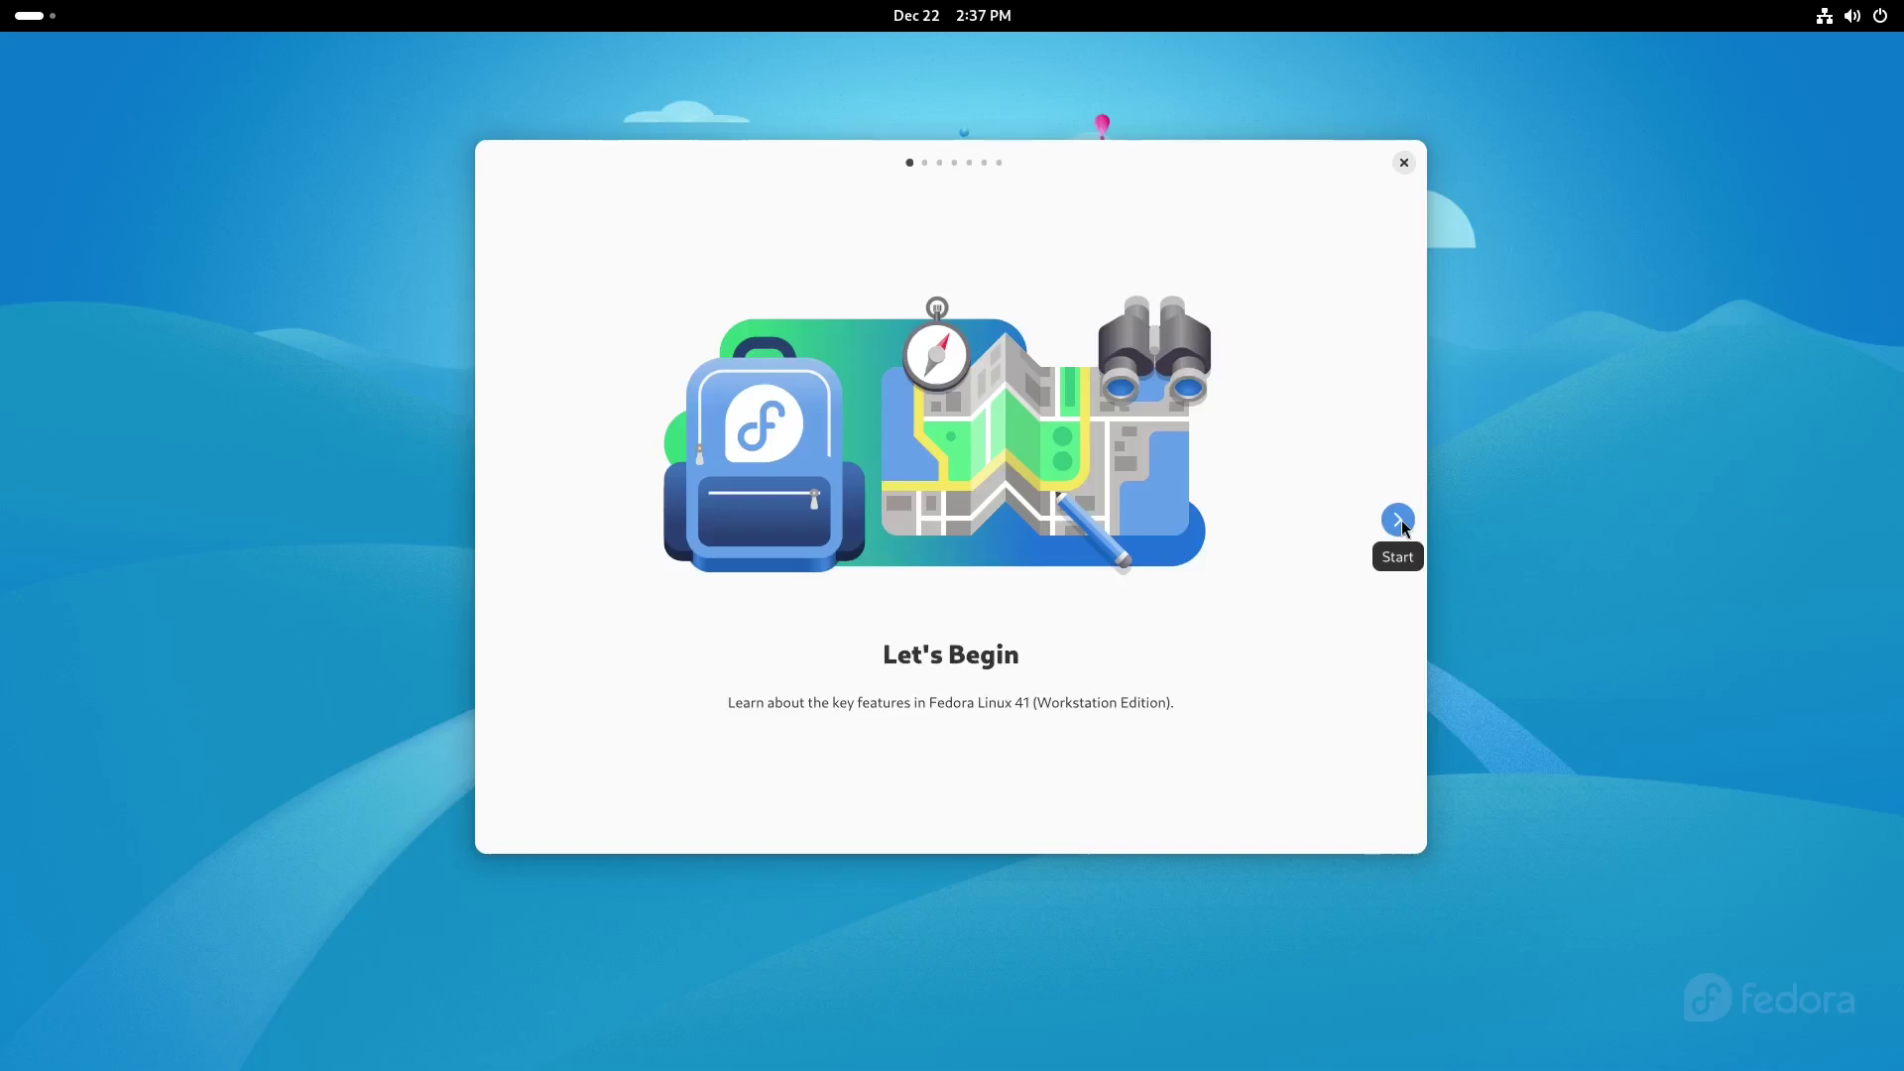
pyautogui.click(1401, 522)
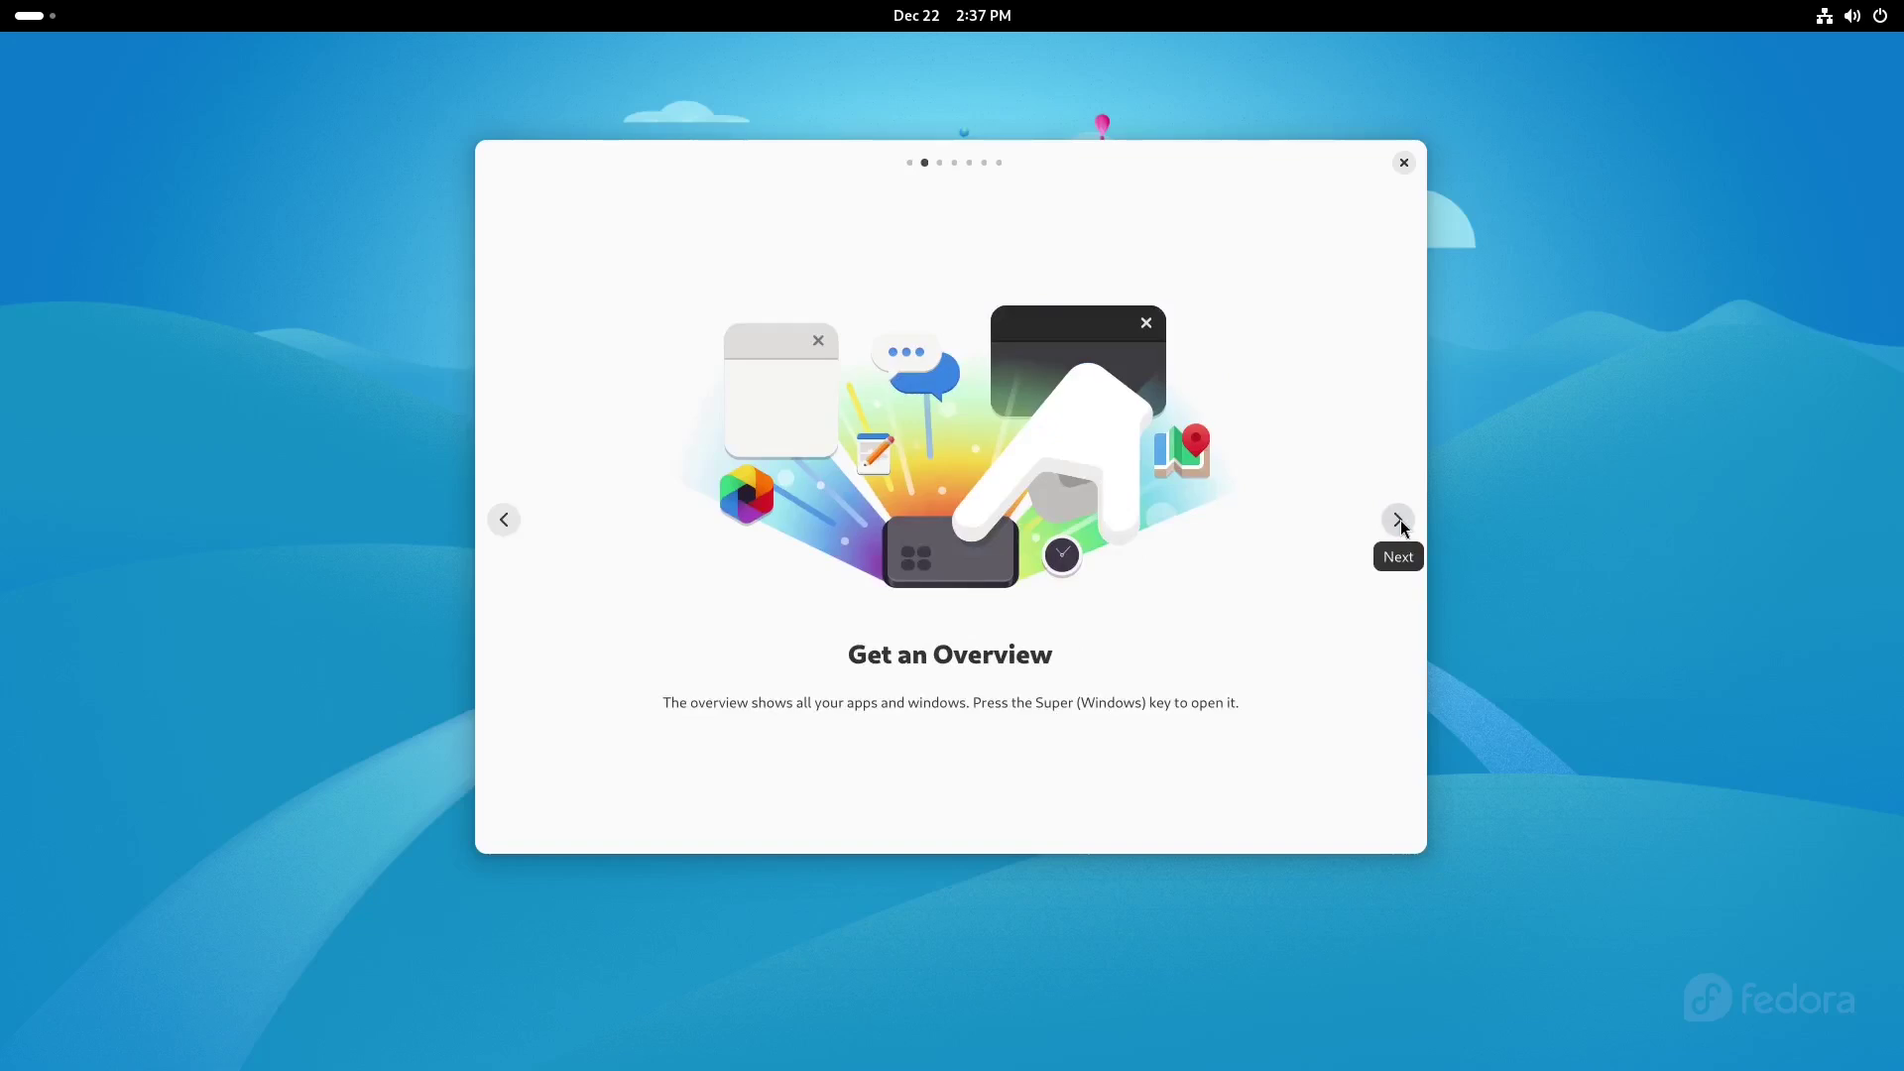
pyautogui.click(1399, 520)
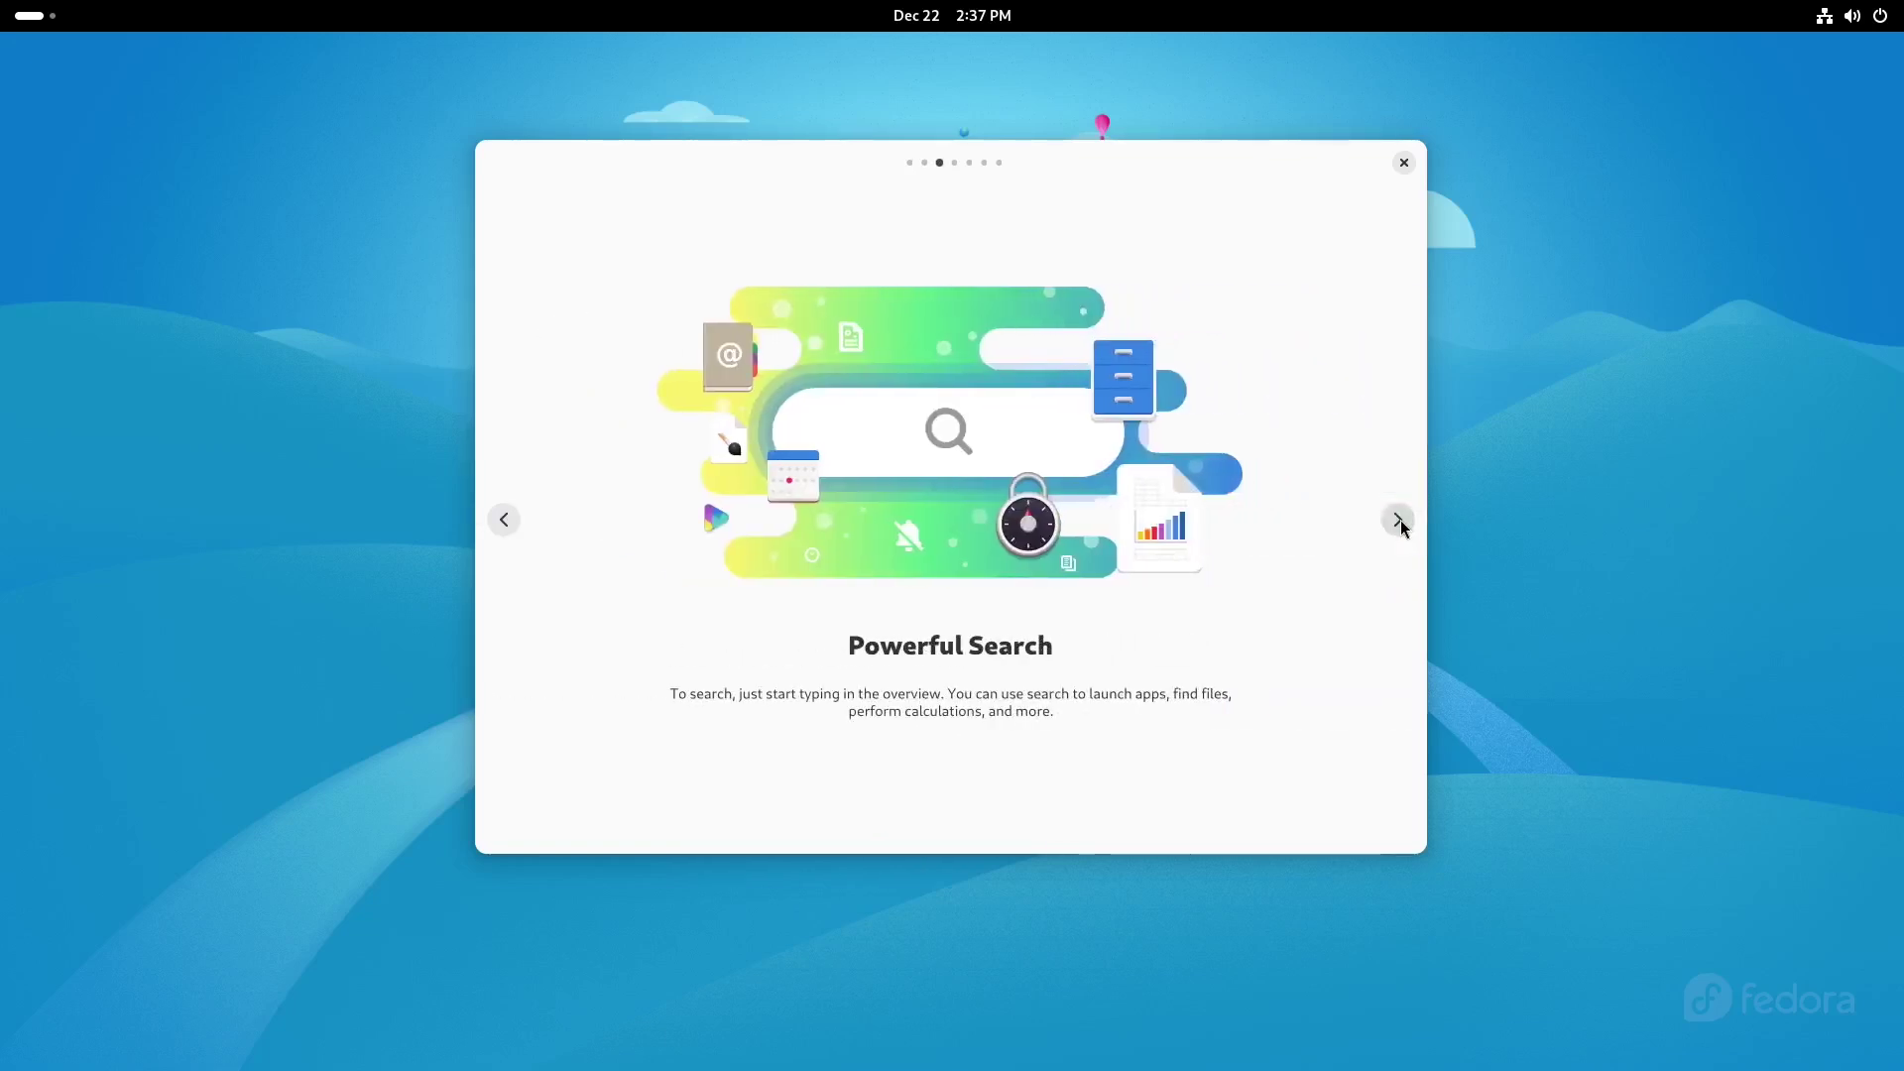
pyautogui.click(1400, 521)
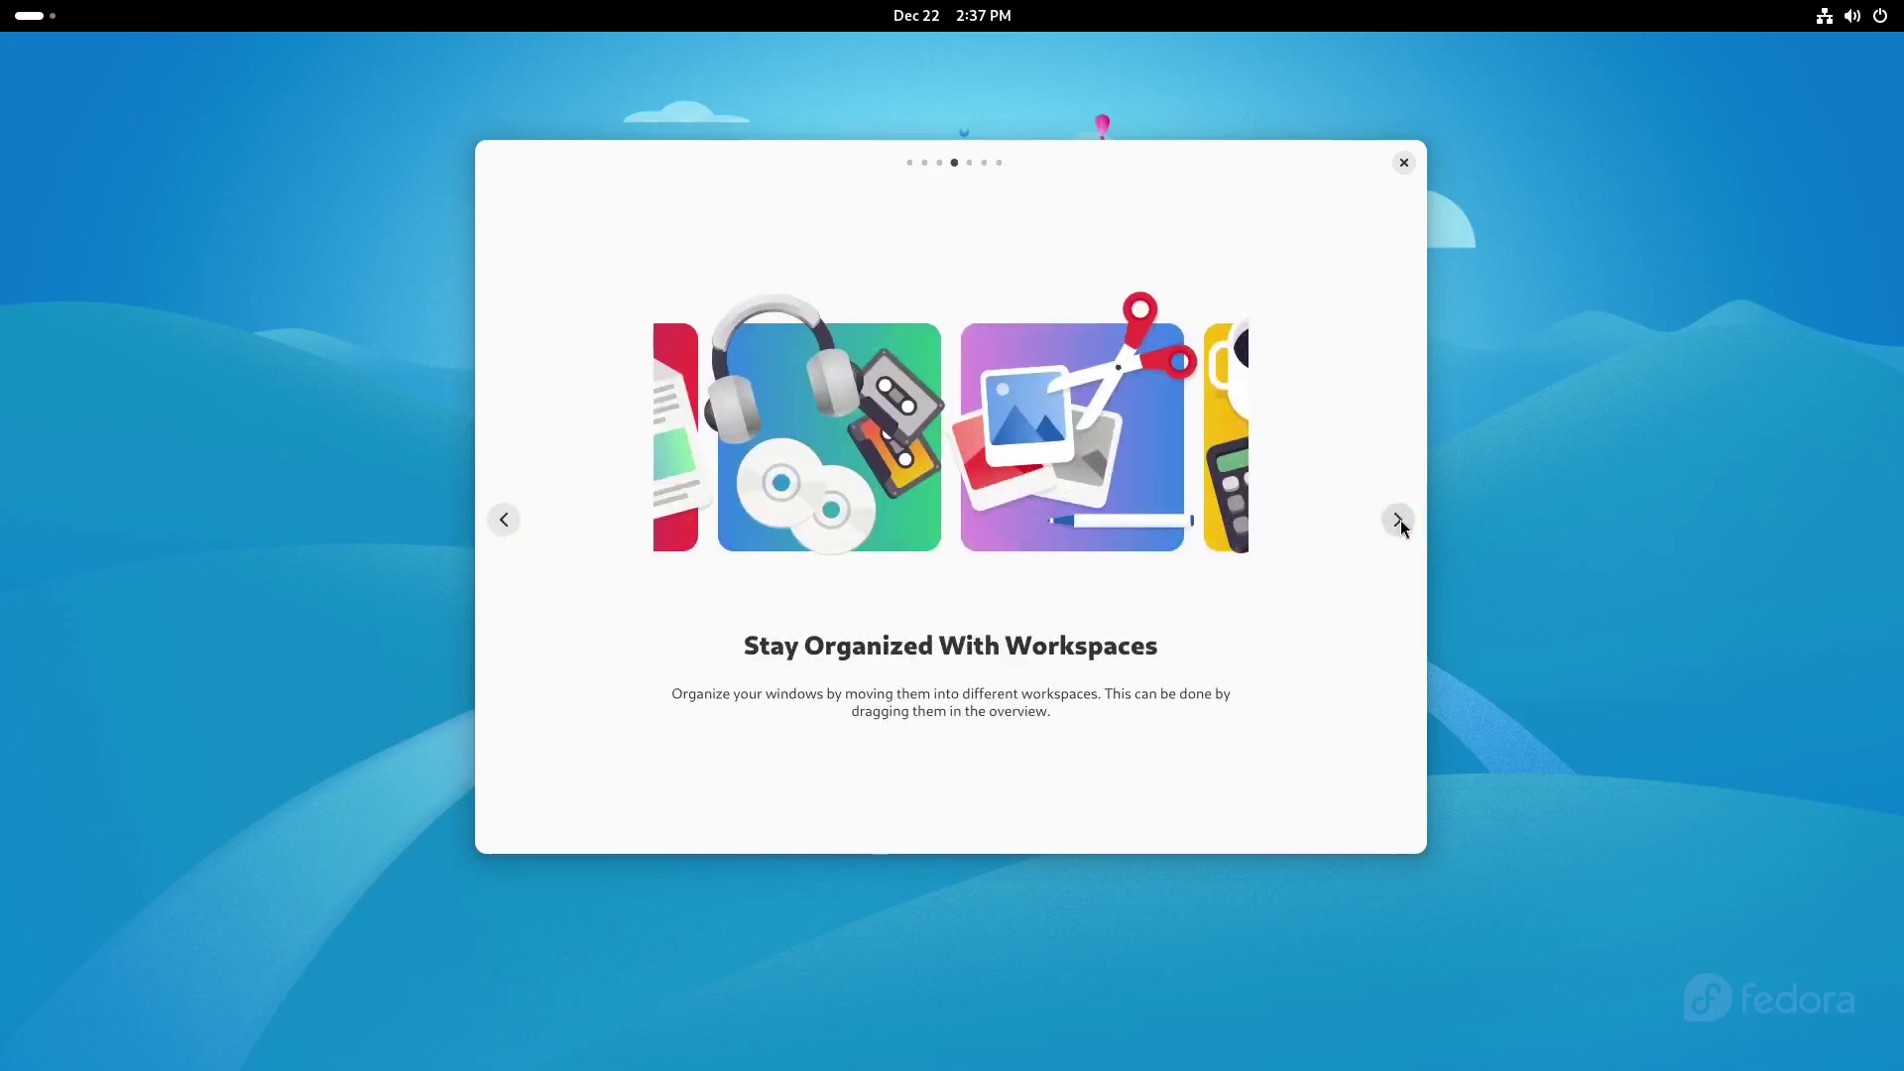
pyautogui.click(1400, 521)
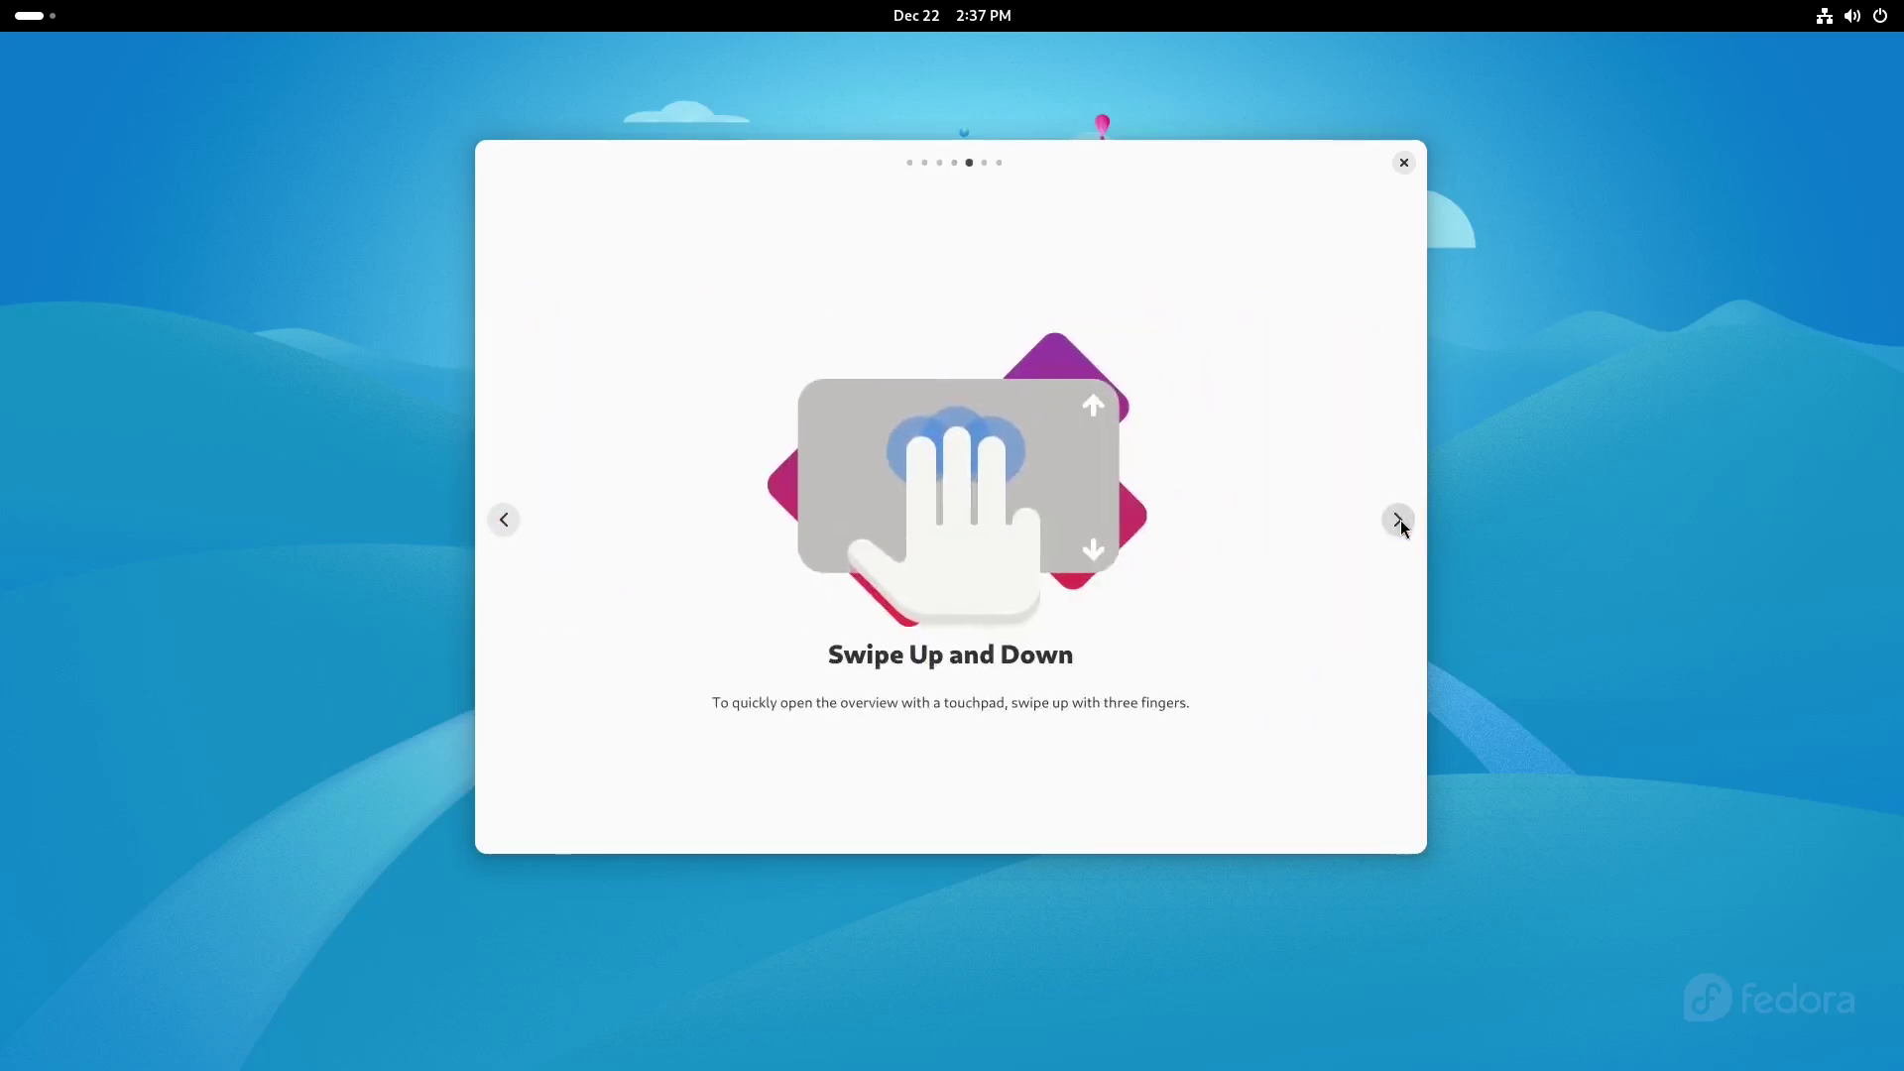
pyautogui.click(1399, 521)
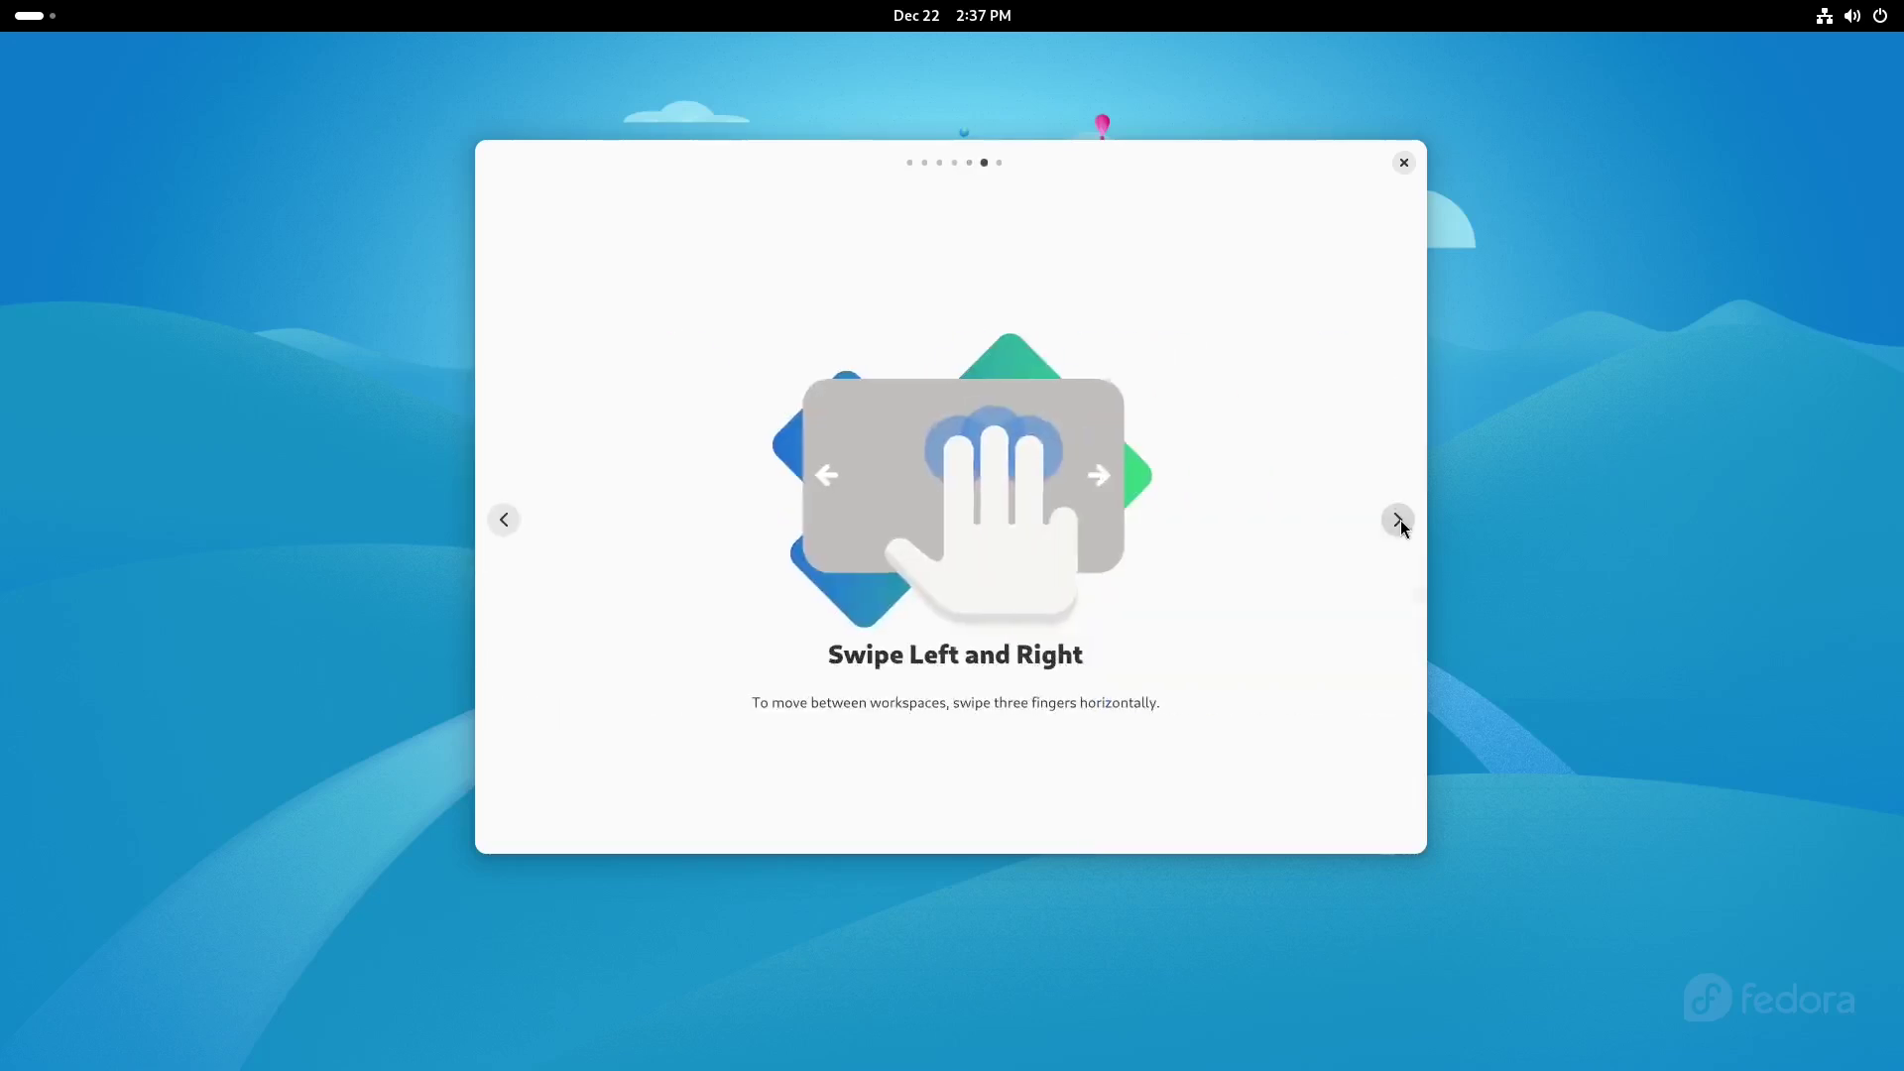
pyautogui.click(1401, 521)
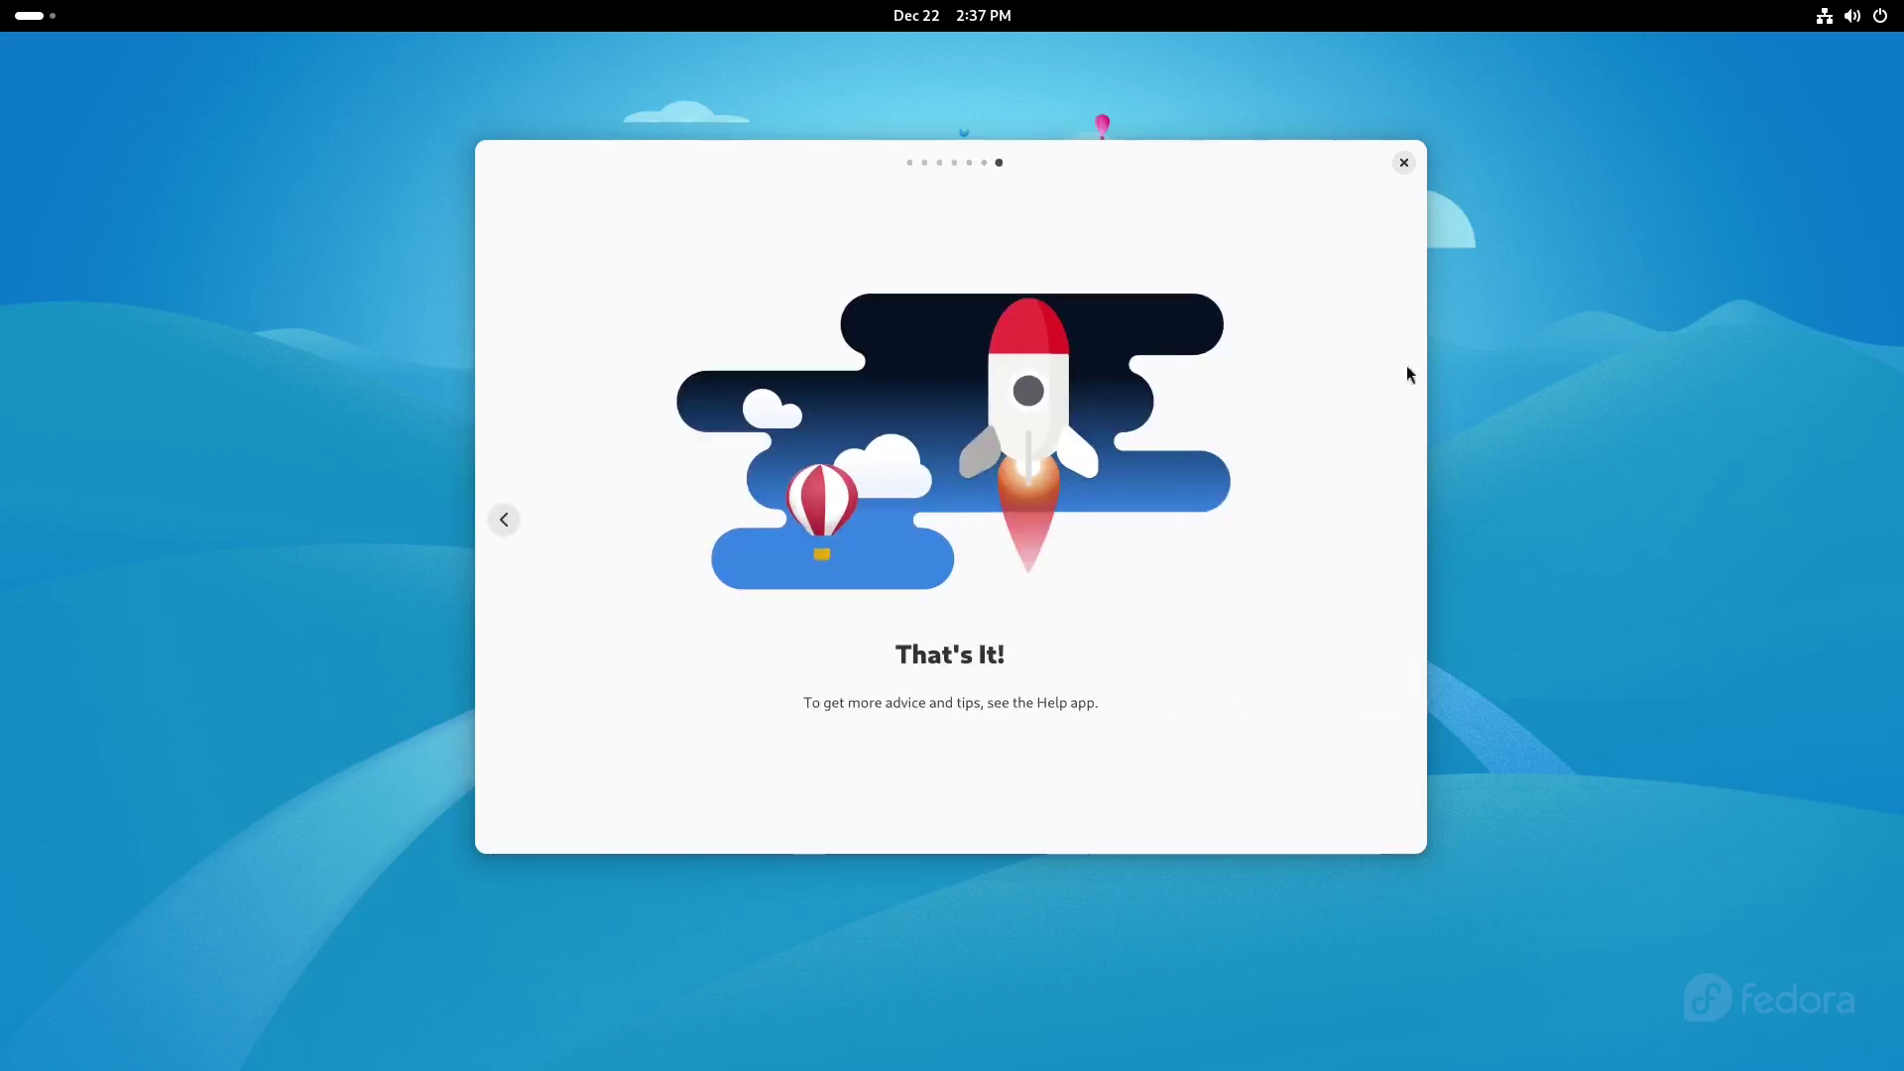
pyautogui.click(1403, 163)
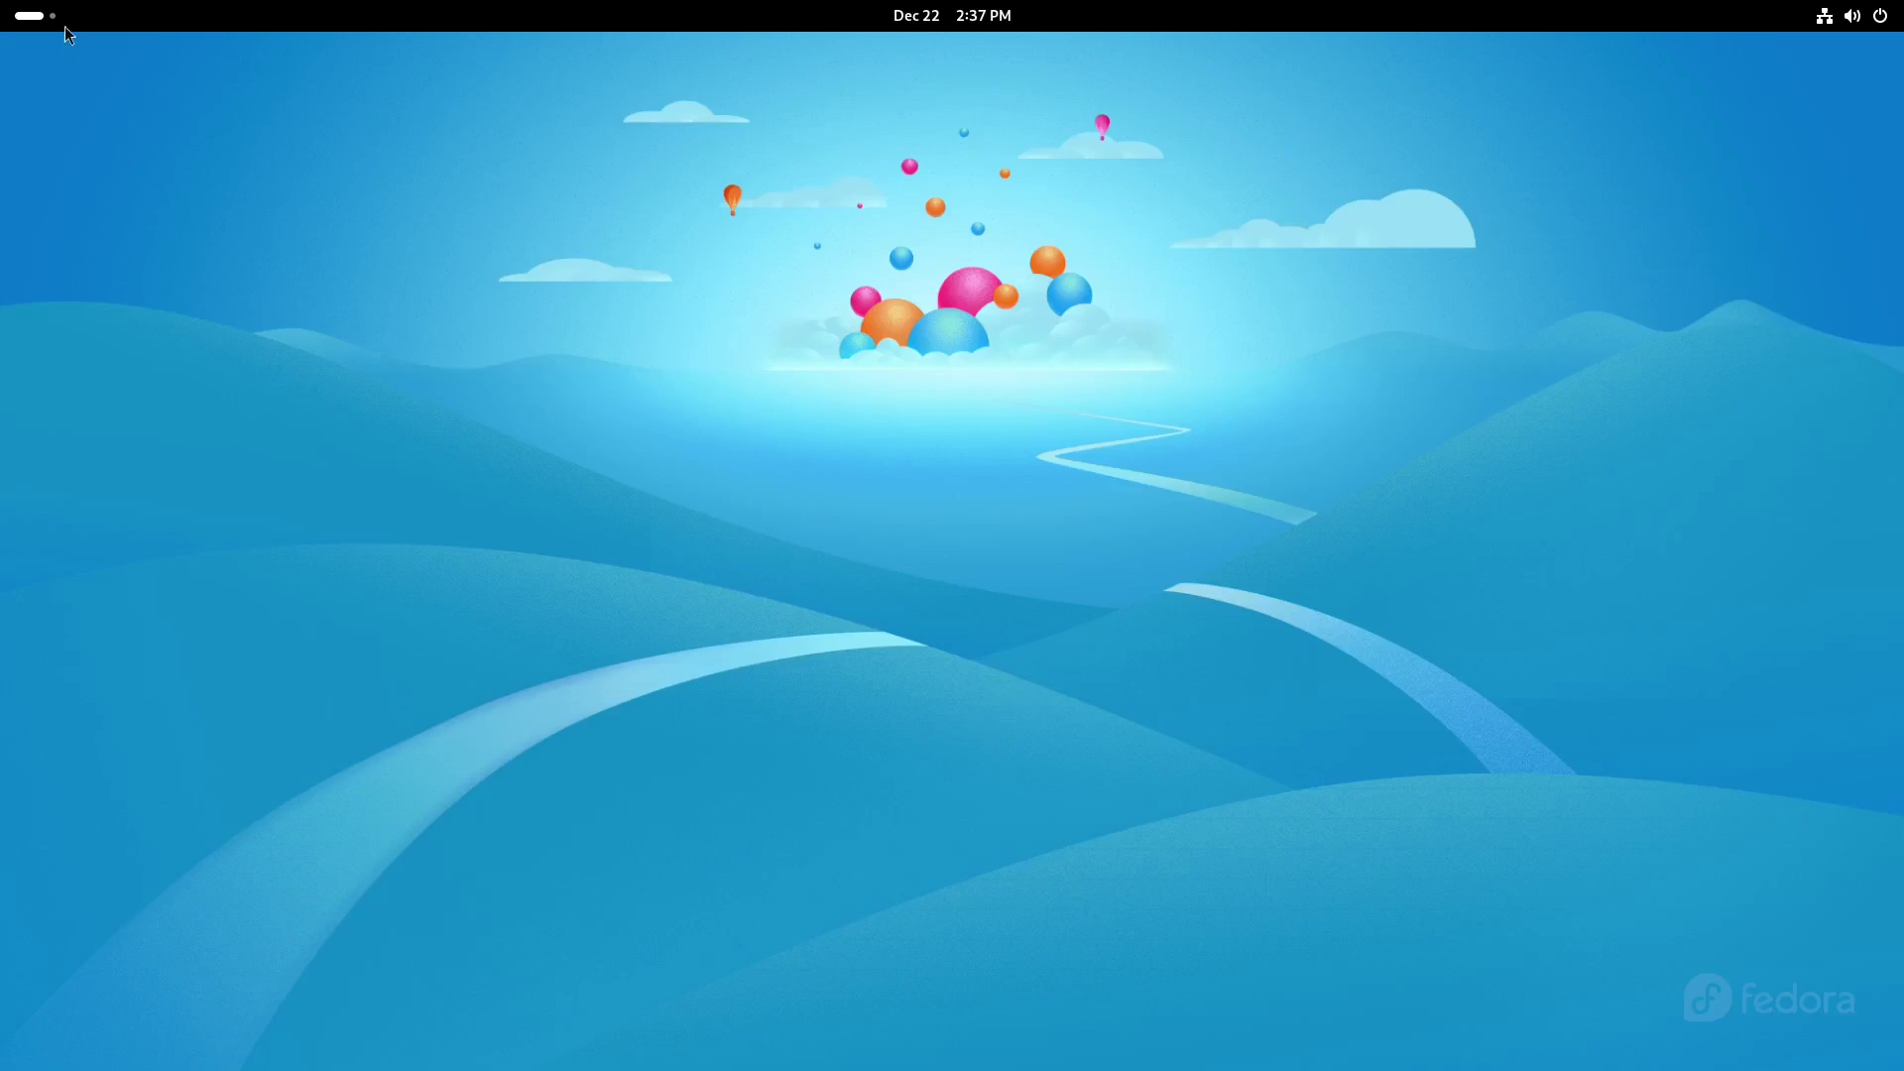
# - Browse the activities overview and the app grid, then return to the desktop
pyautogui.click(35, 16)
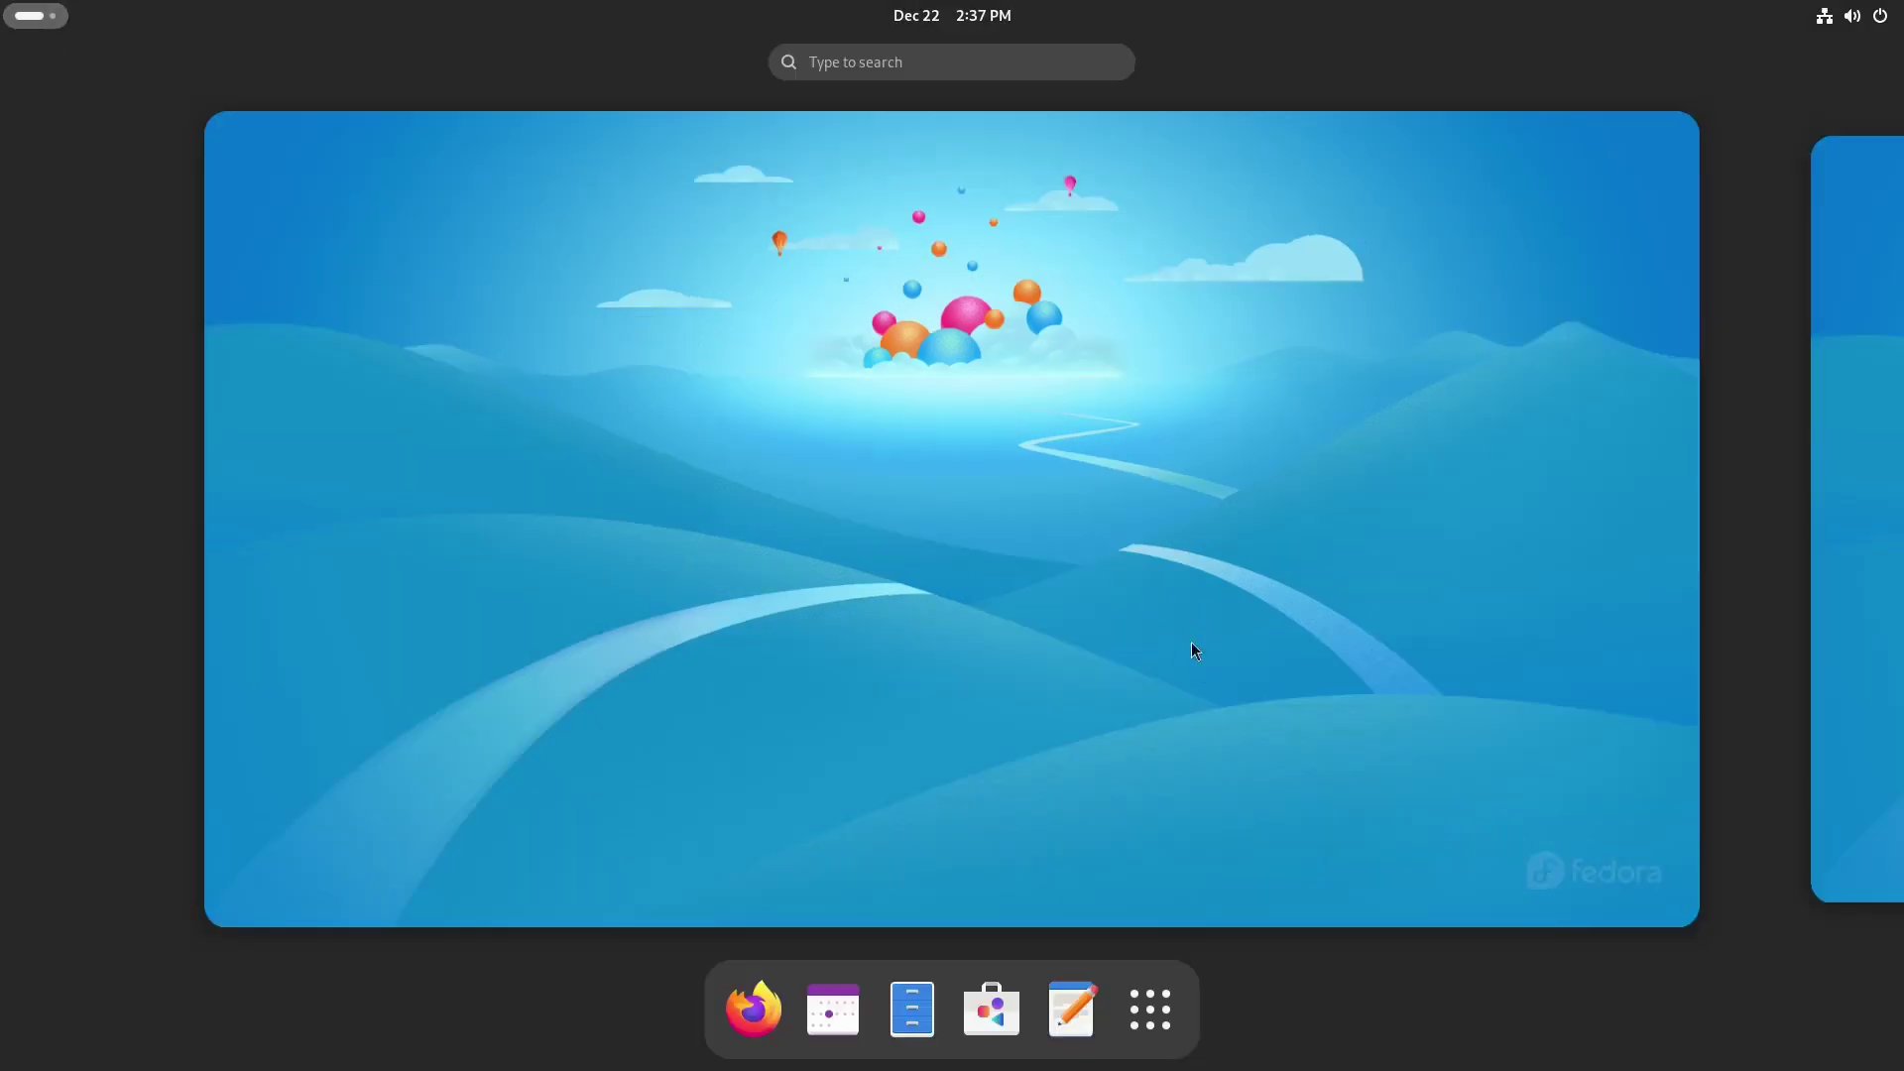
pyautogui.click(1167, 1026)
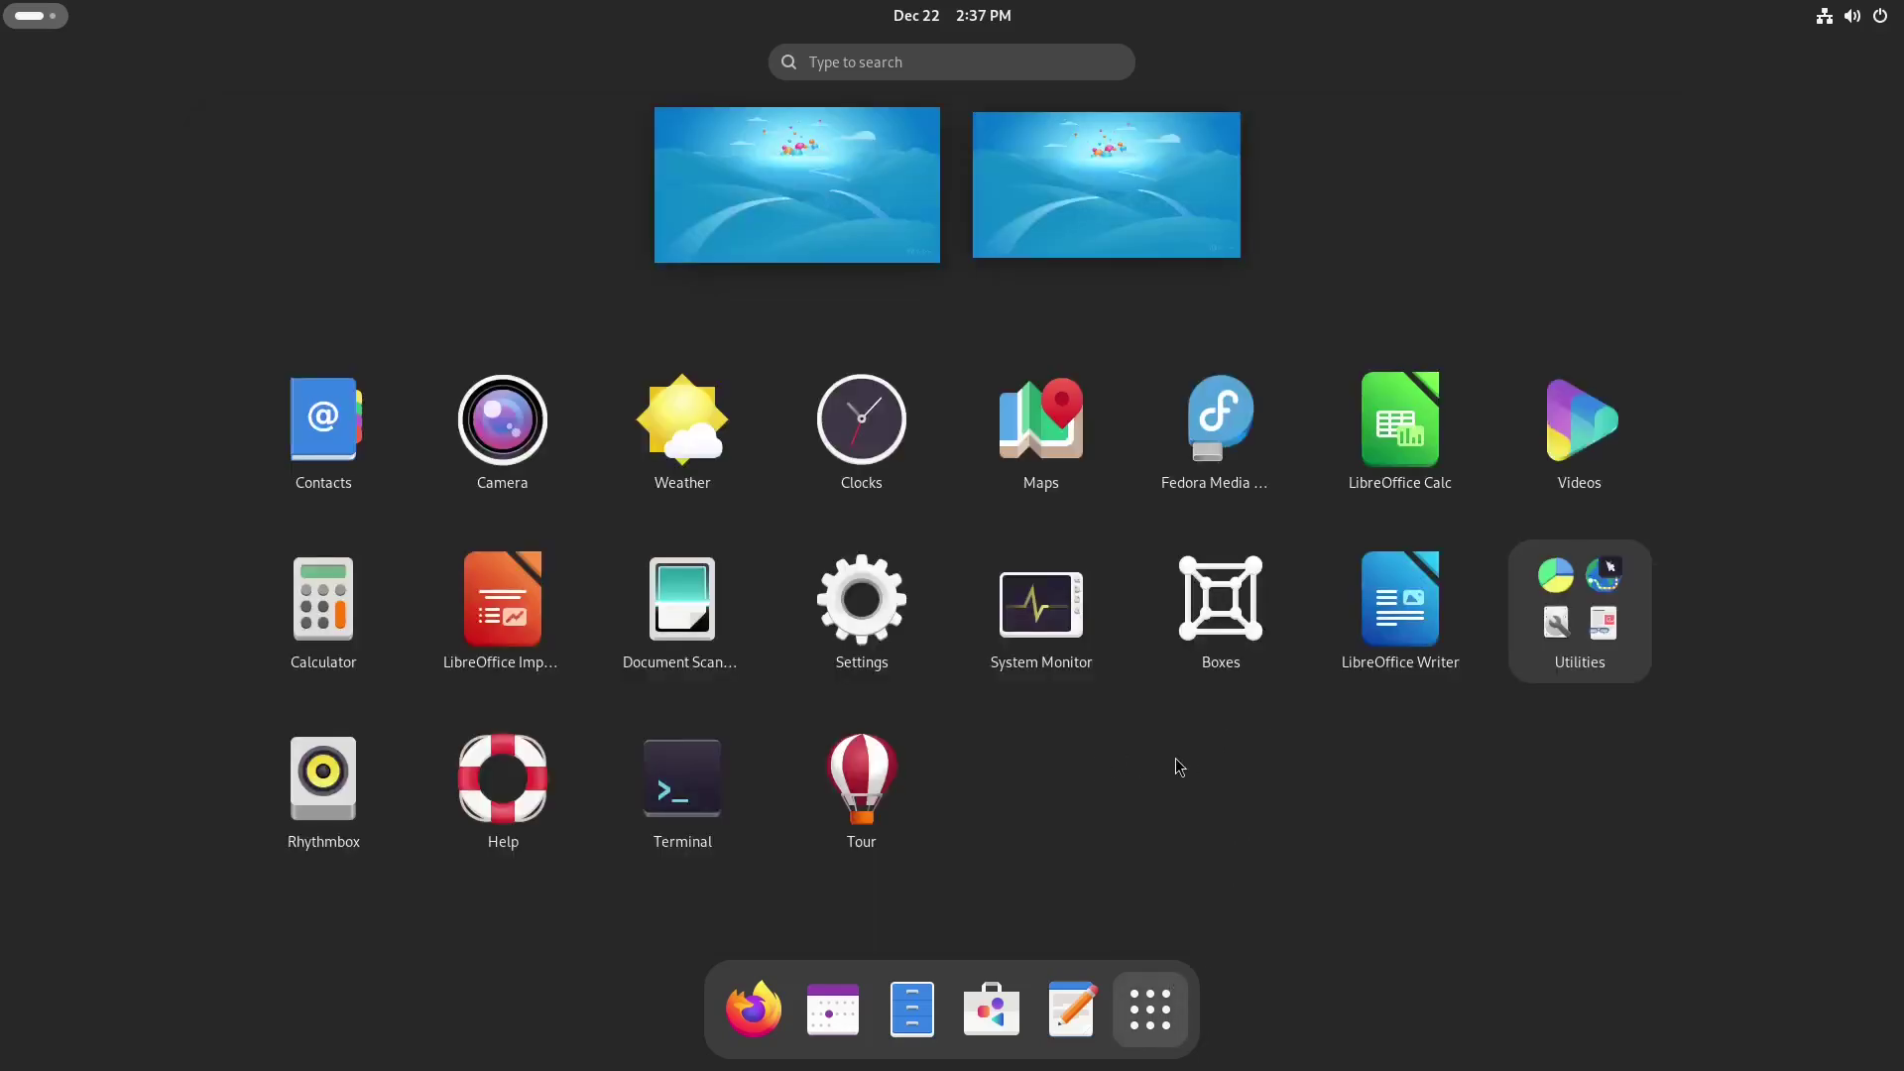
pyautogui.click(1146, 1013)
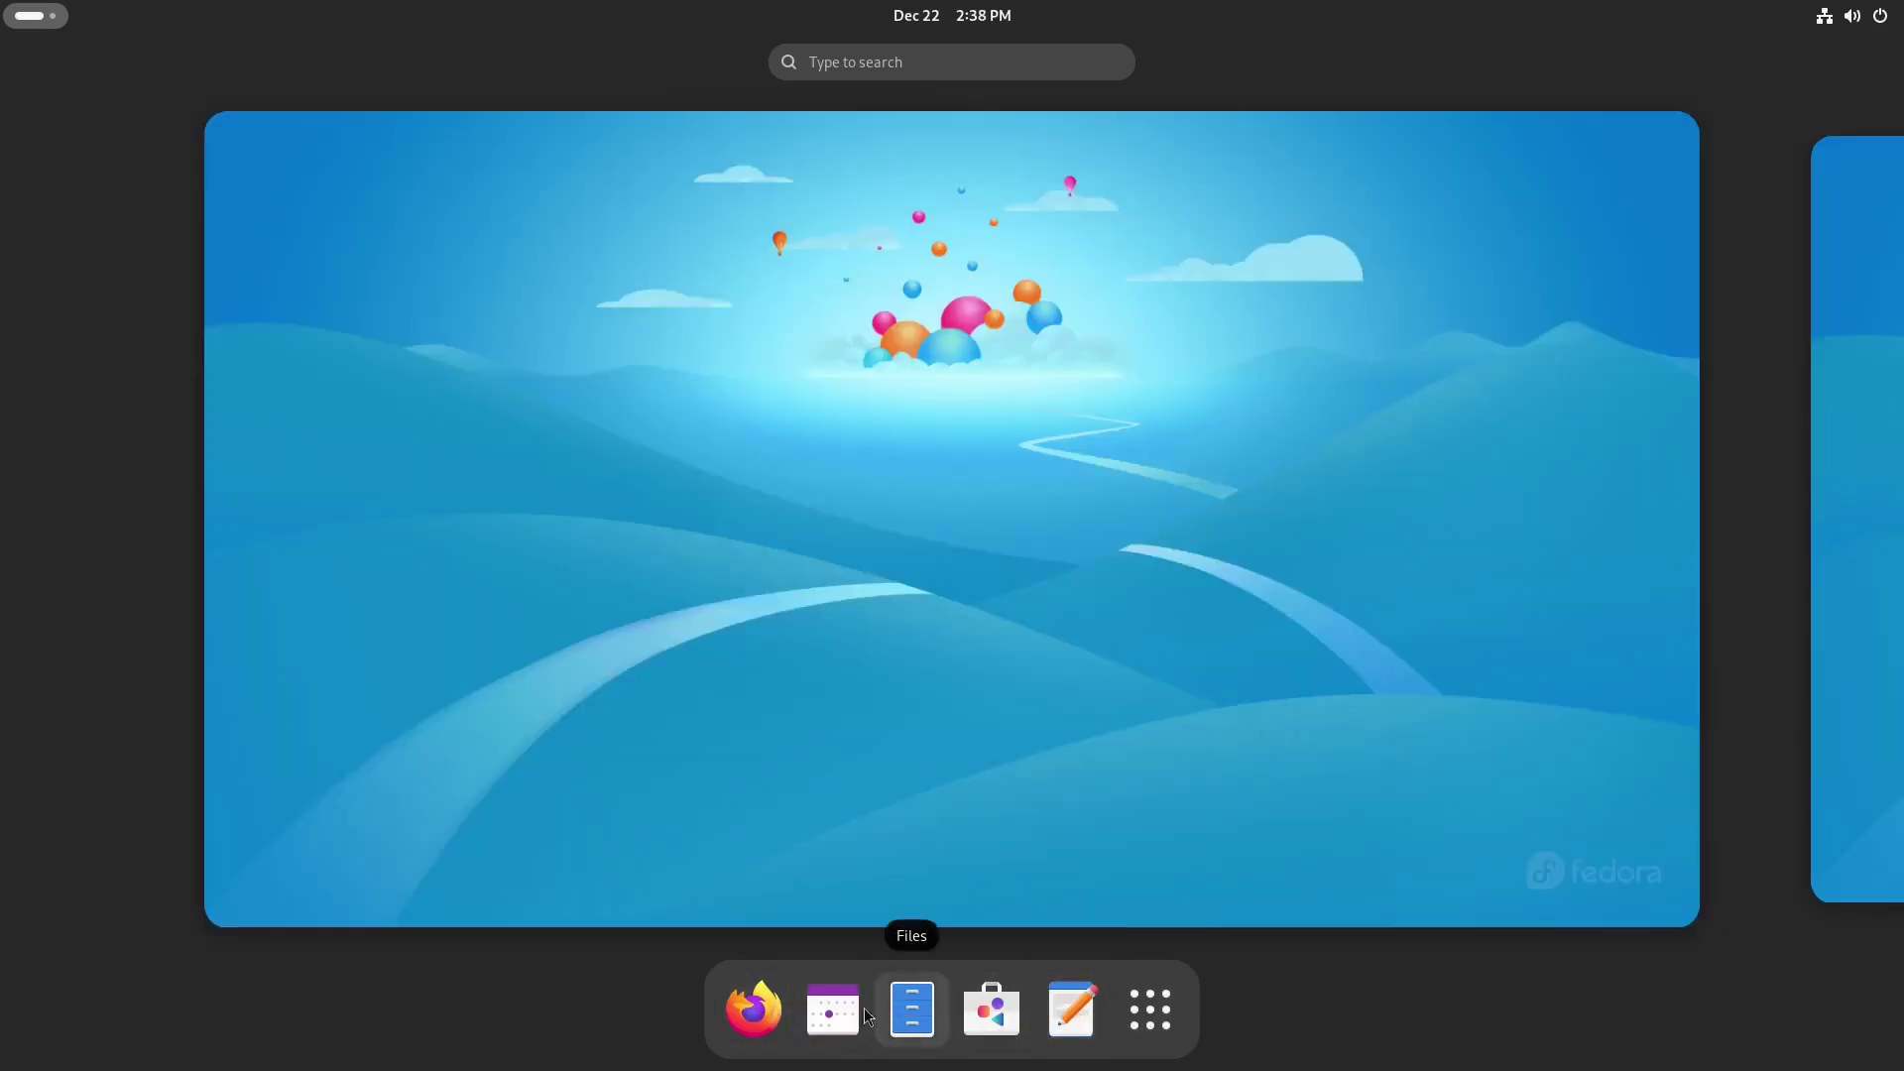
pyautogui.click(782, 730)
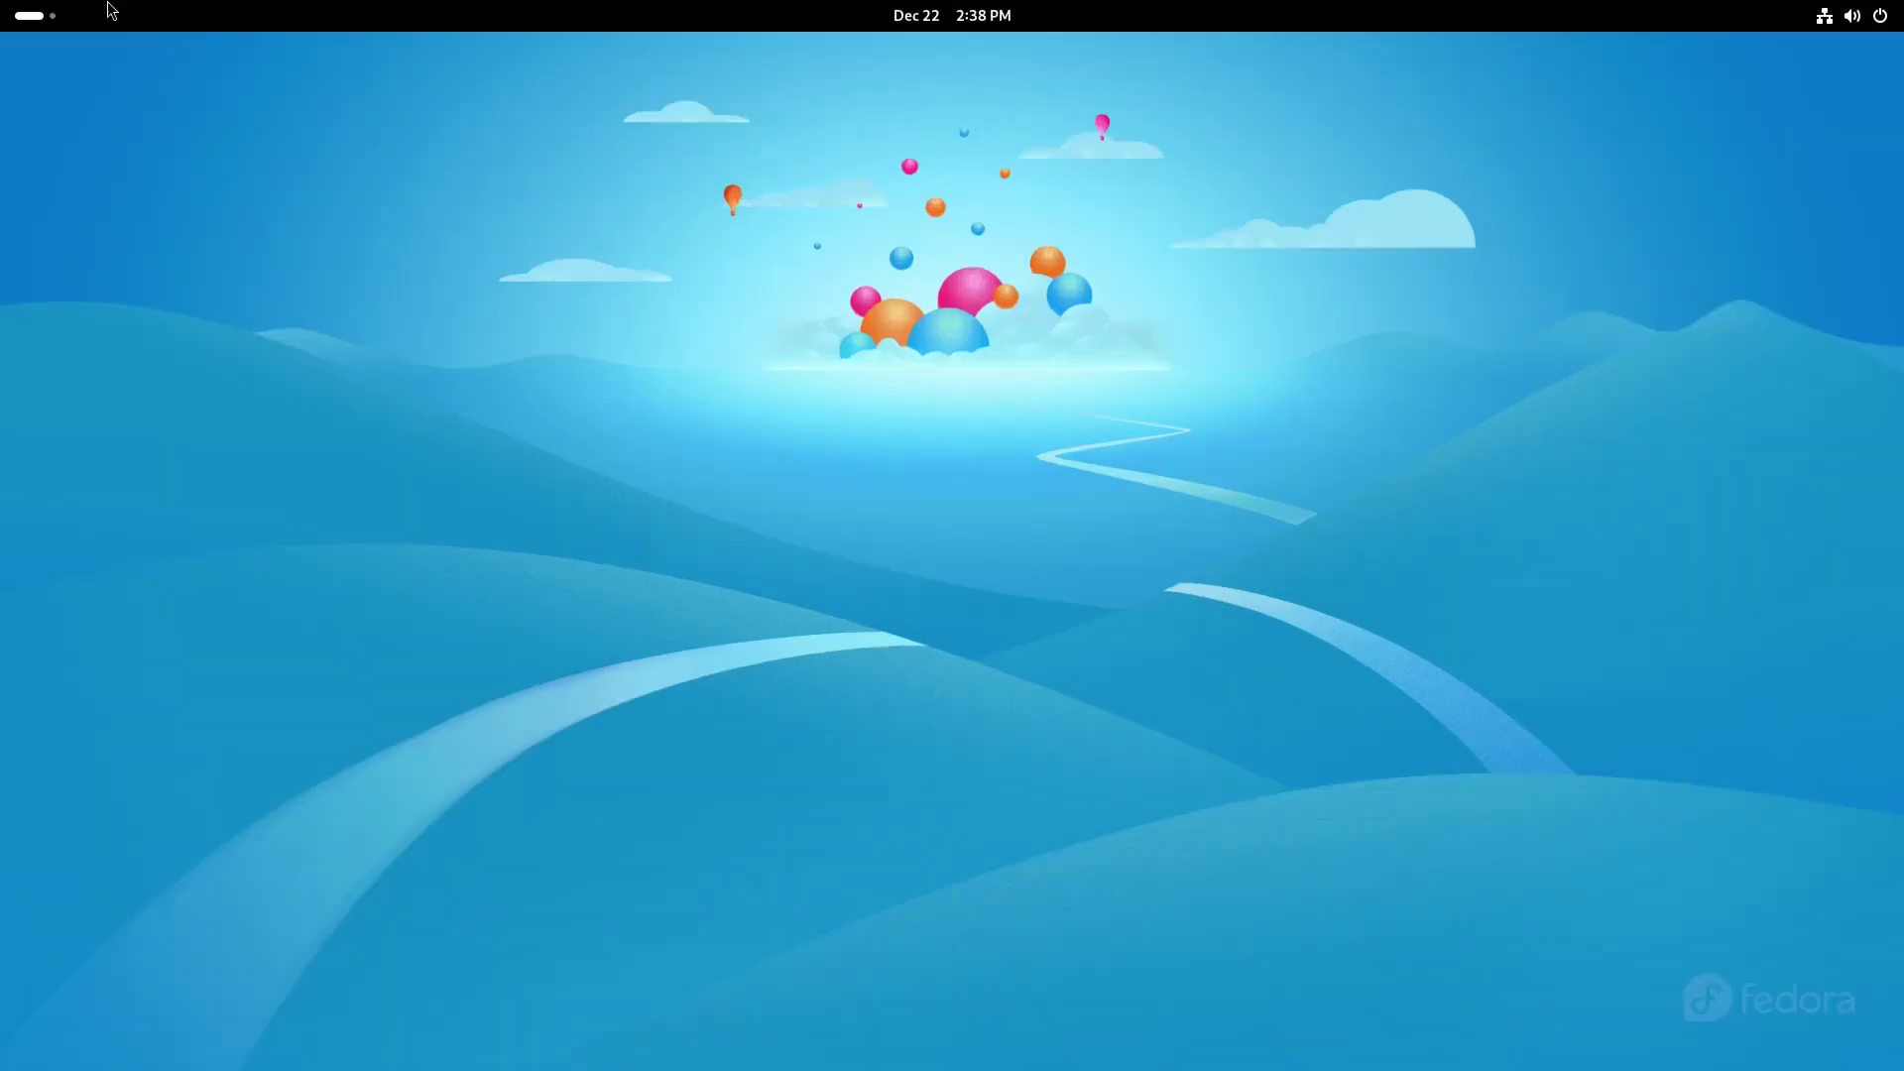
pyautogui.click(37, 27)
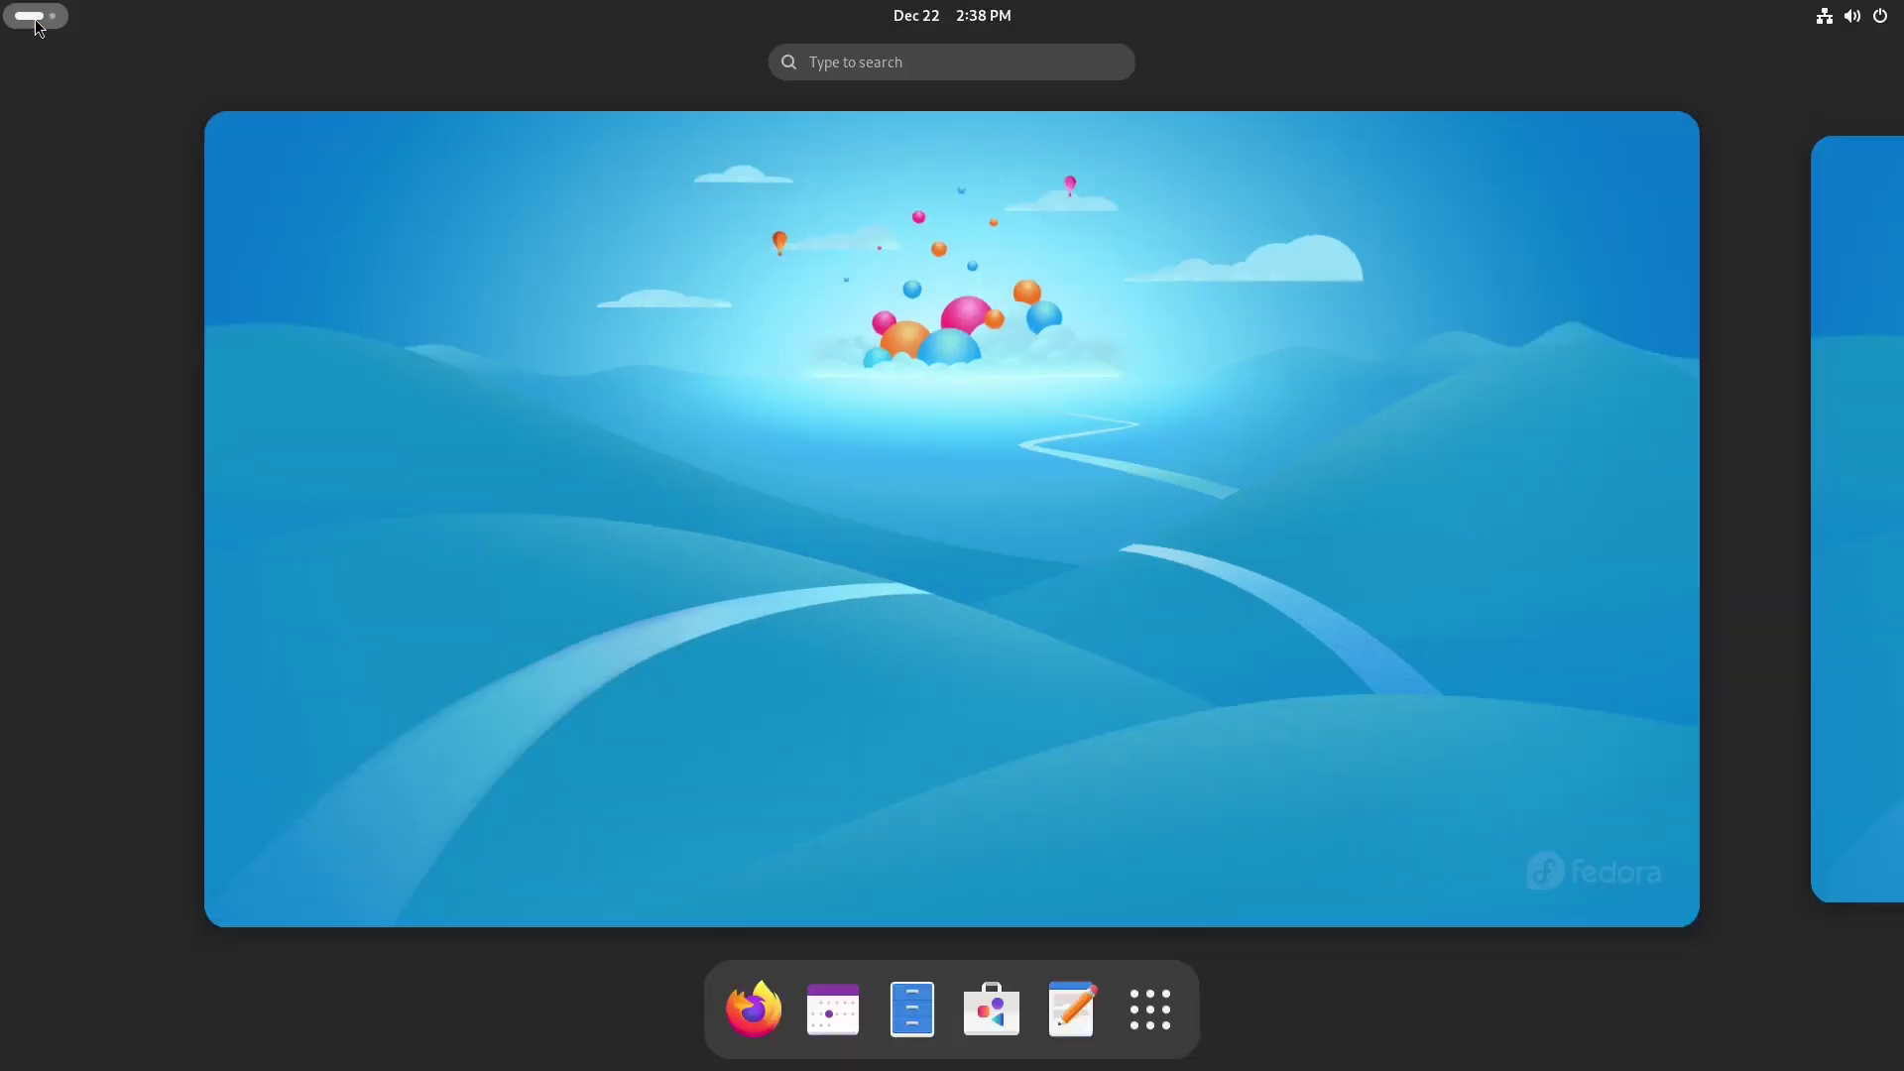
pyautogui.click(35, 27)
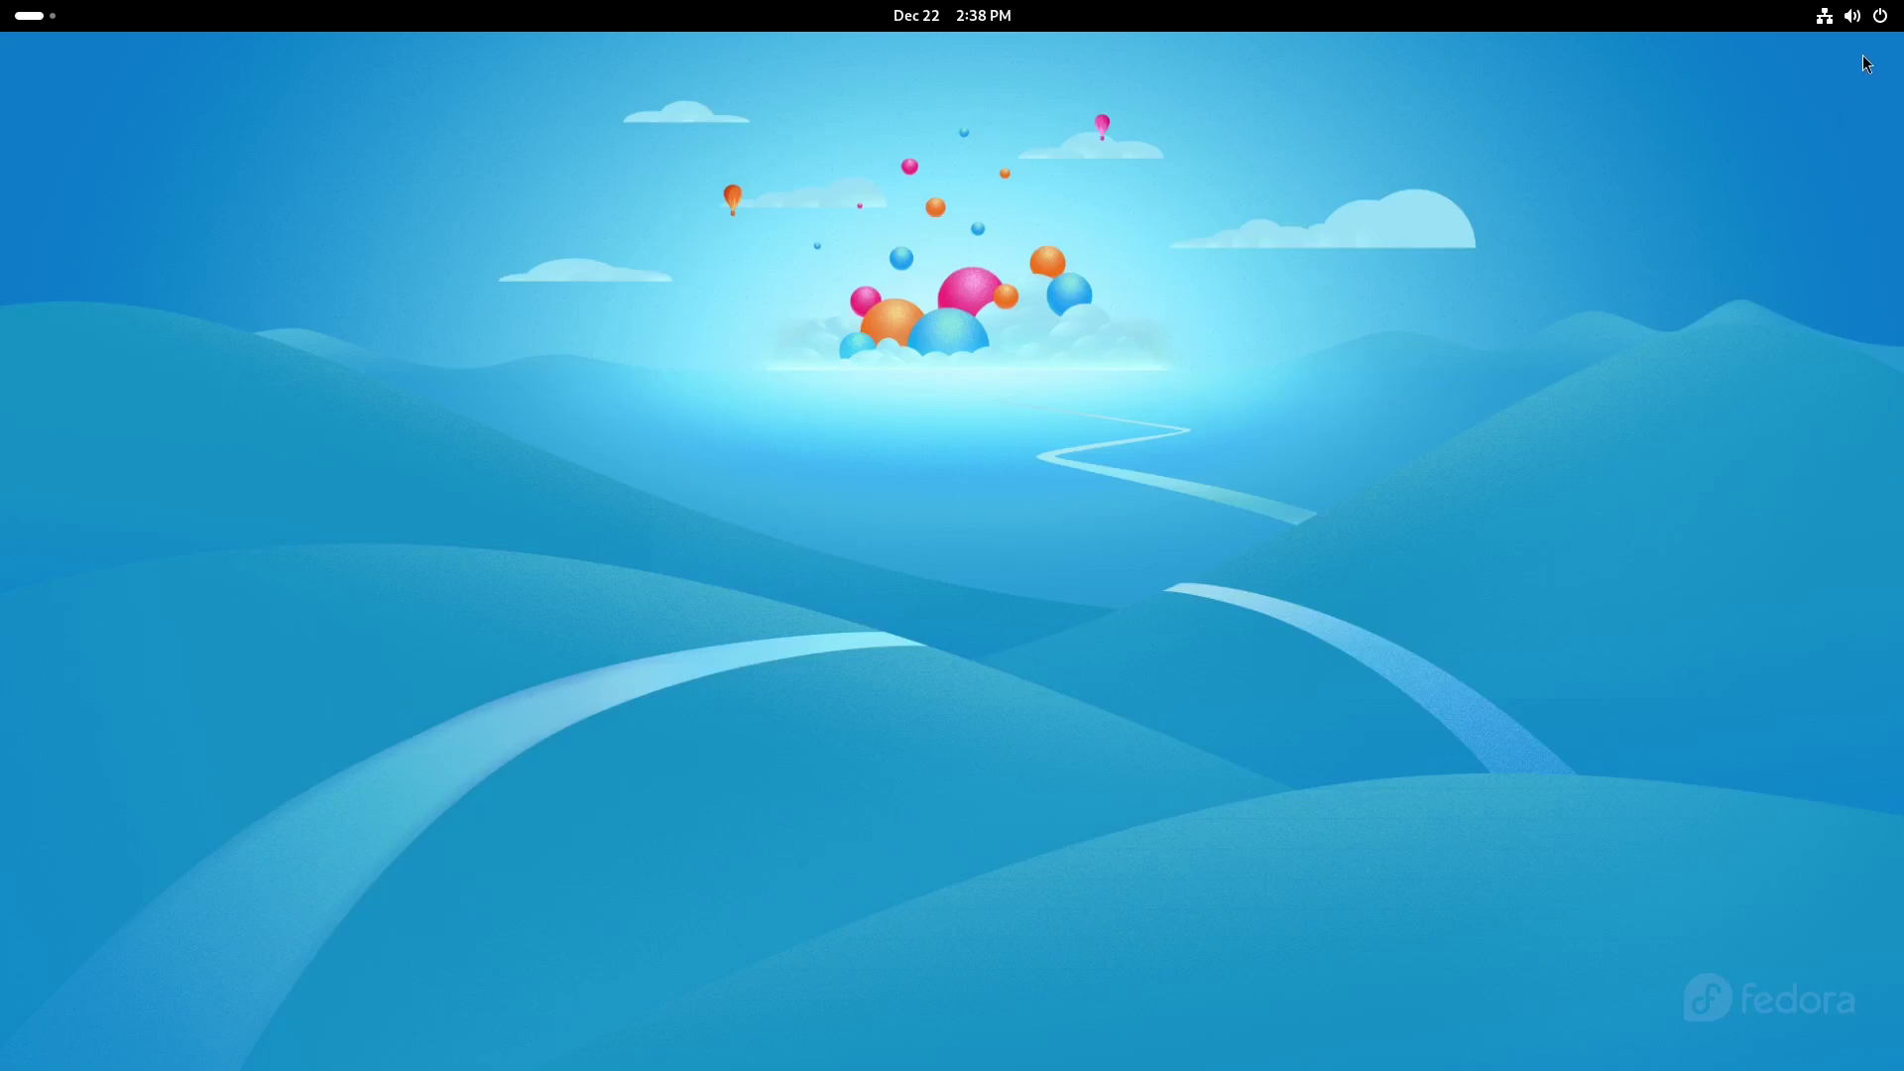
# - Turn Dark Style on and back off in quick settings, then choose Change Background from the desktop menu
pyautogui.click(1884, 17)
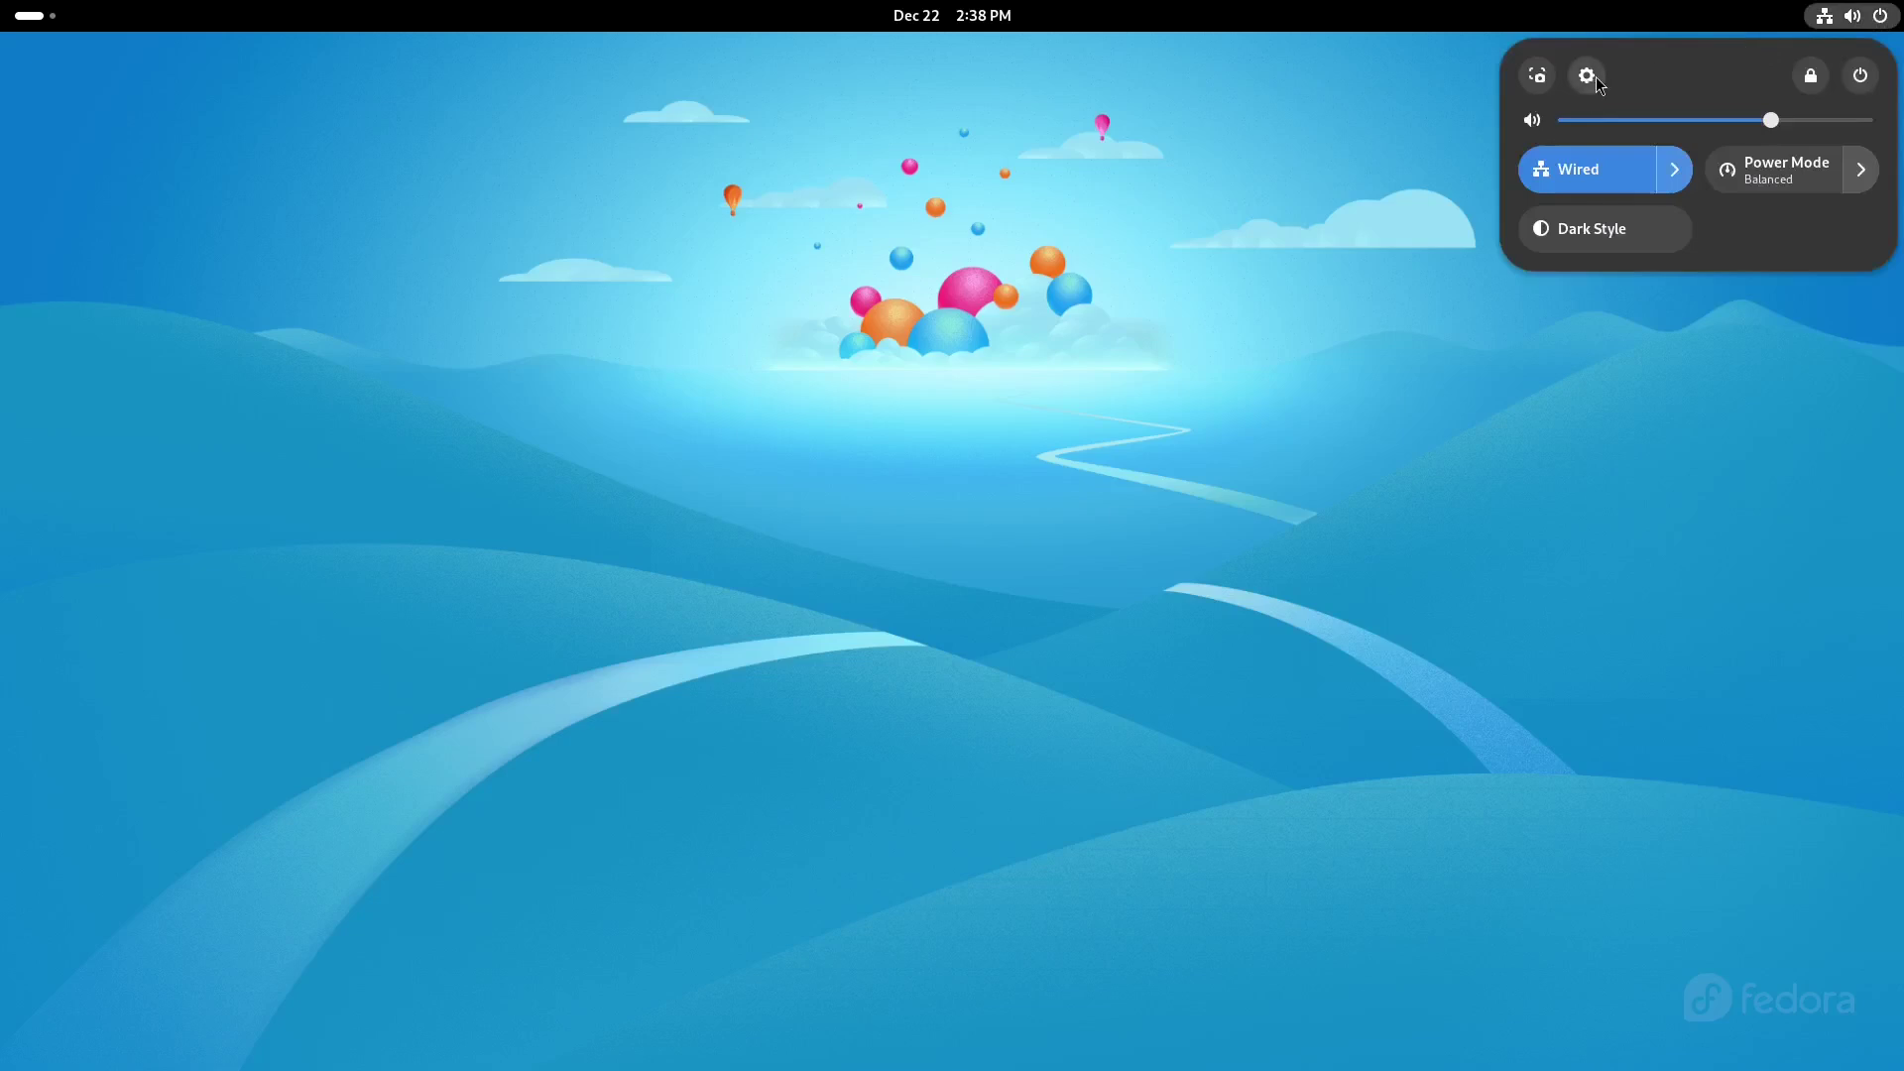
pyautogui.click(1626, 229)
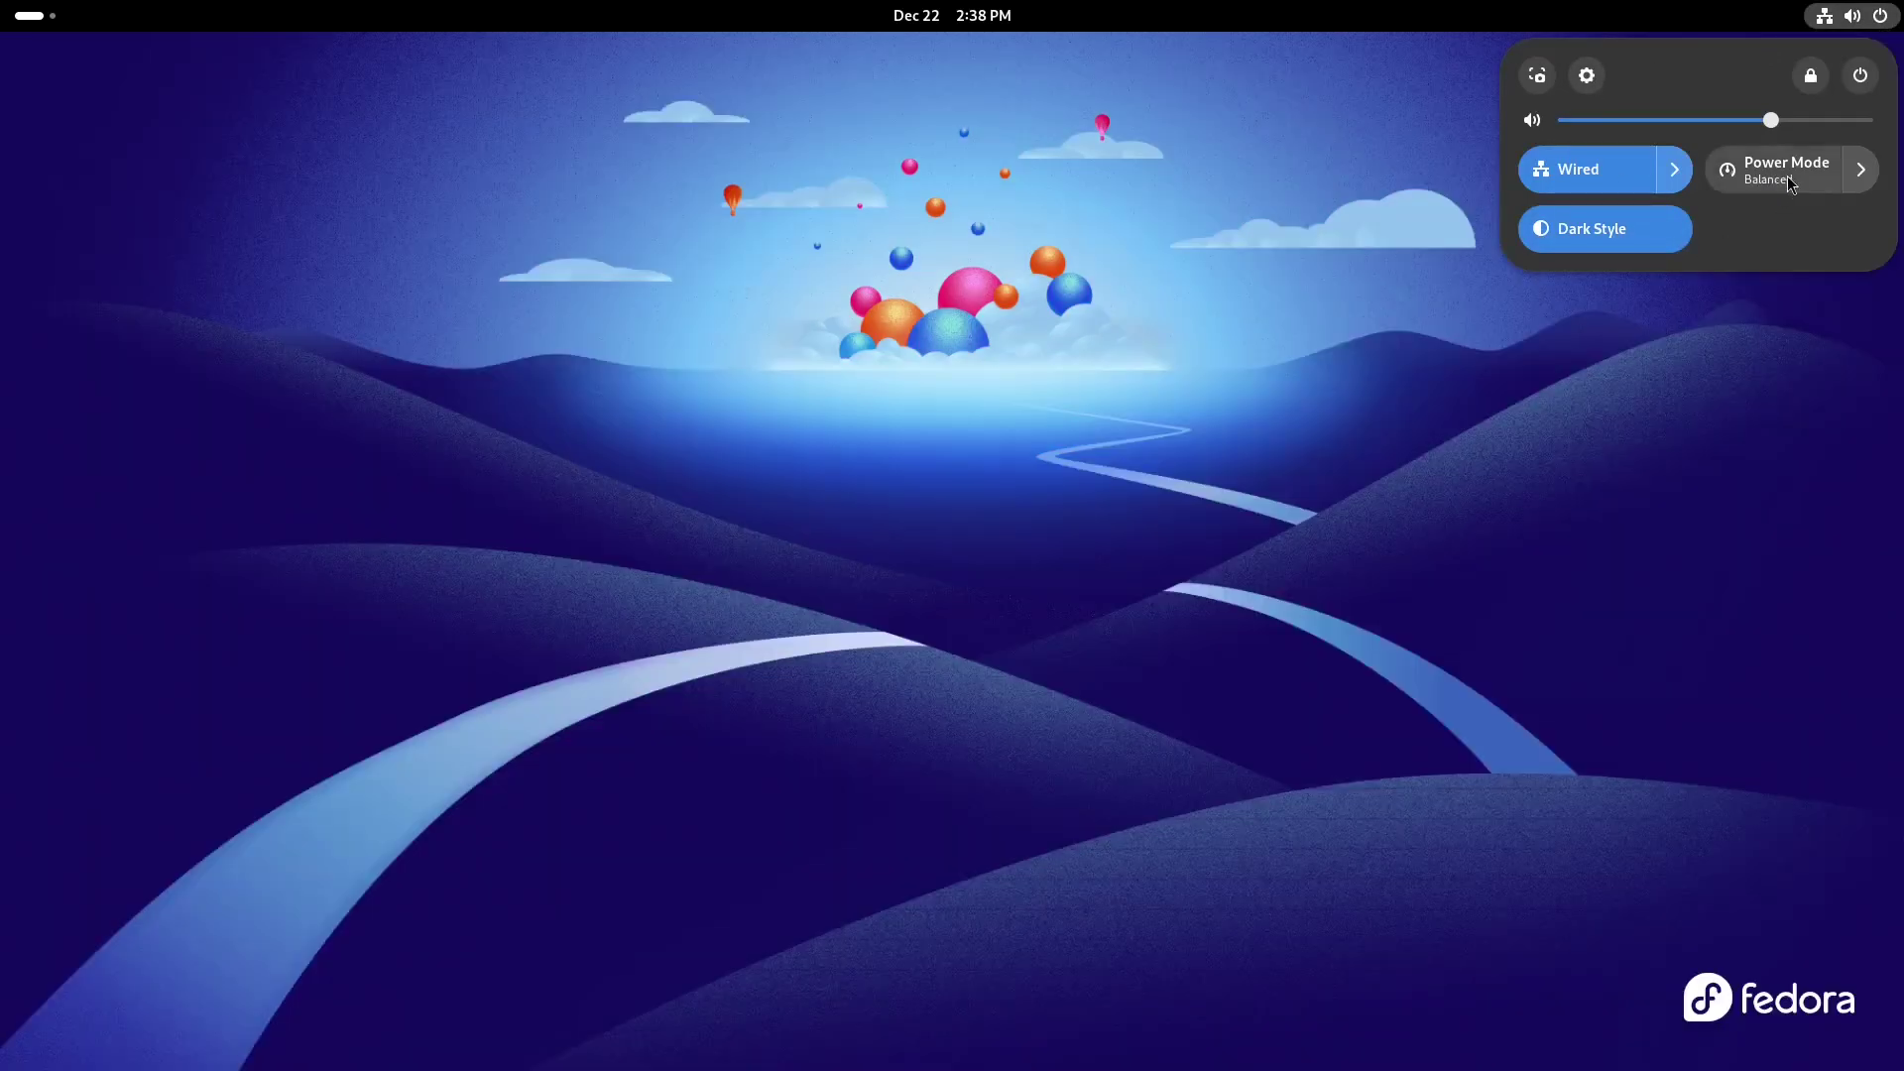
pyautogui.click(1586, 231)
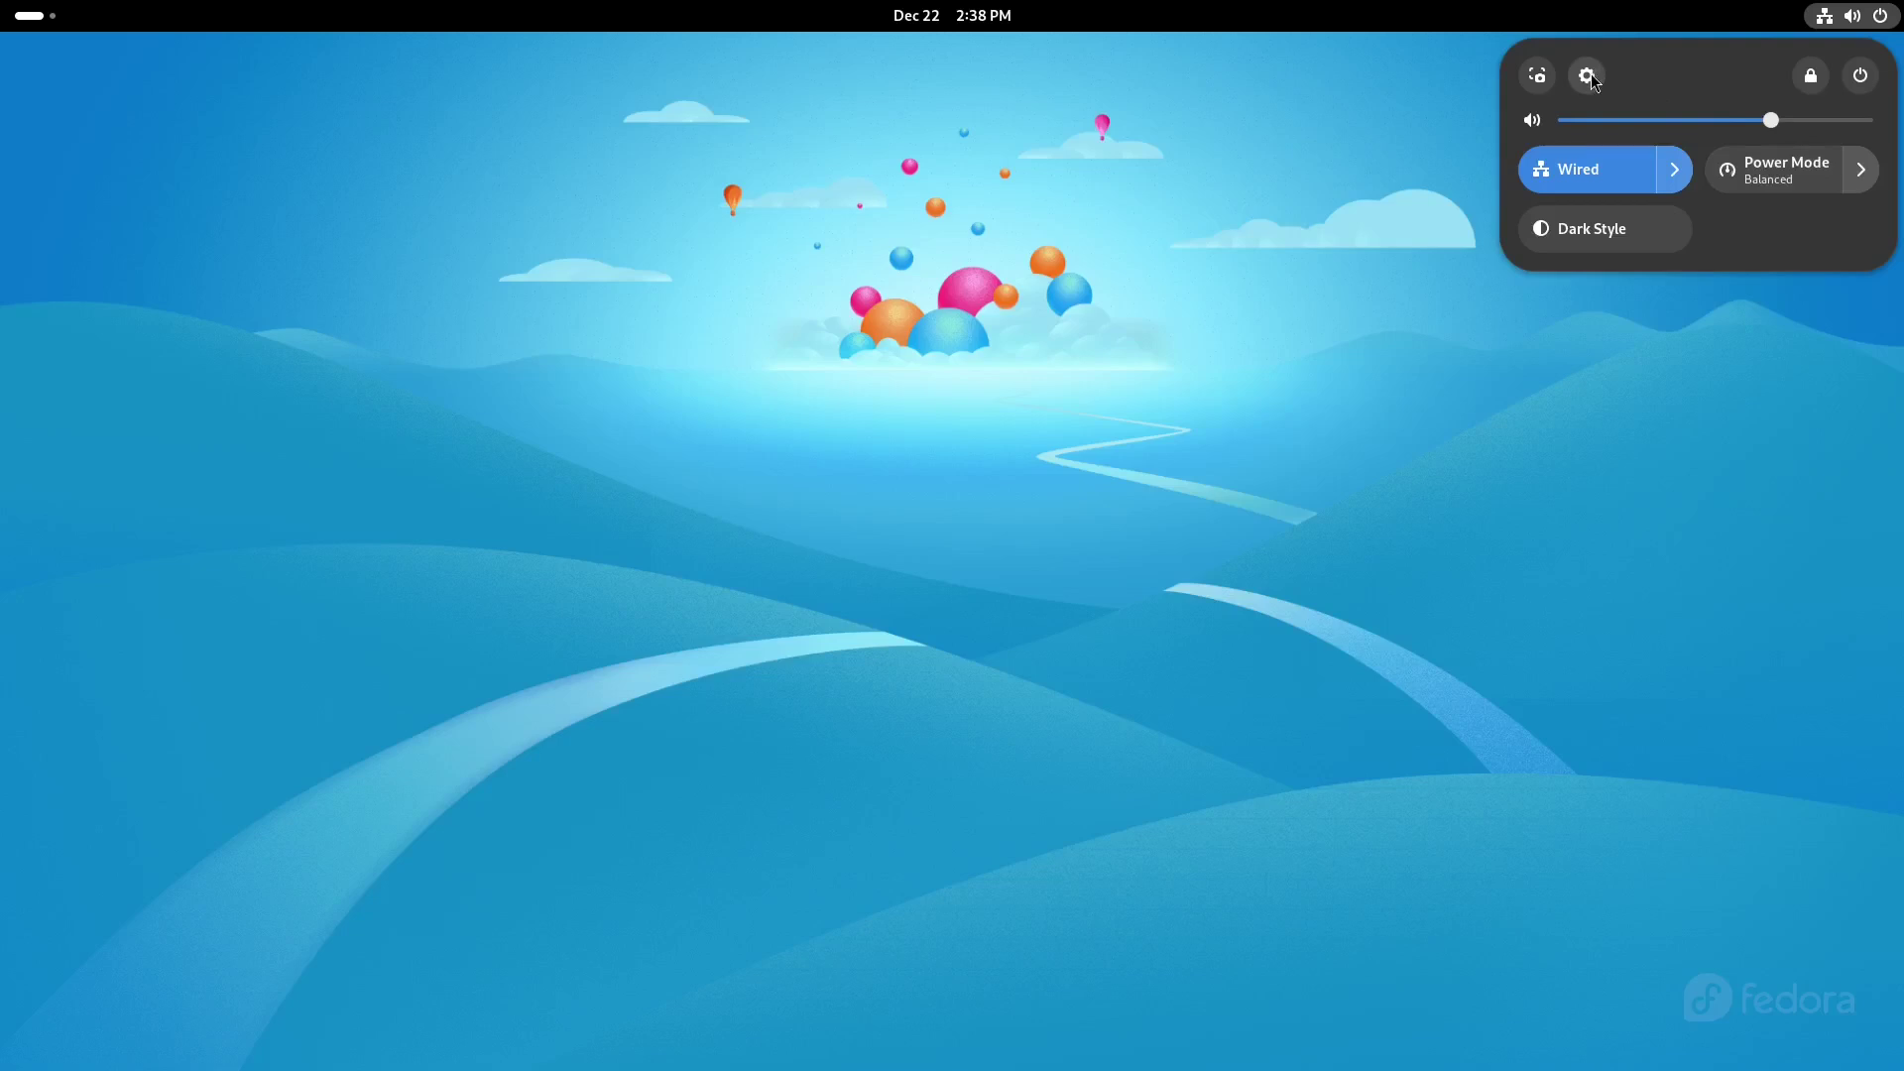
pyautogui.click(1419, 446)
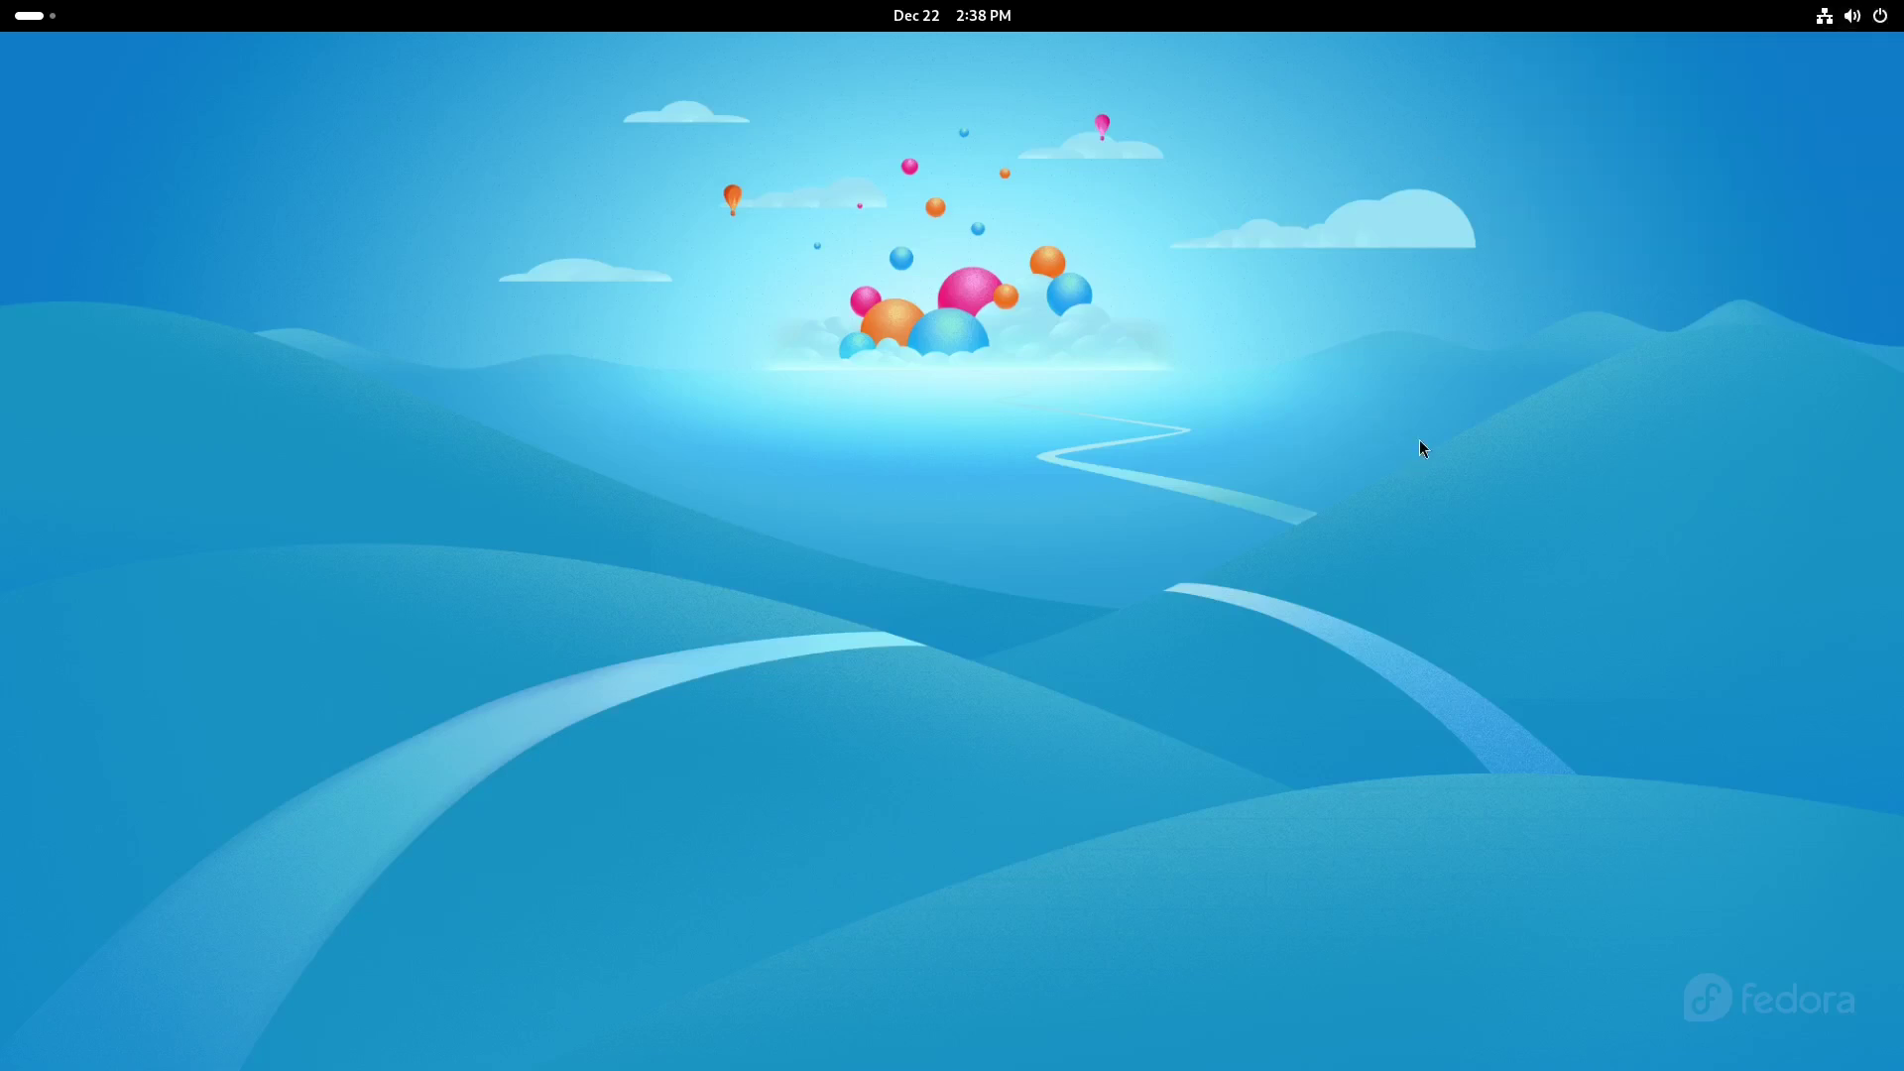
pyautogui.rightClick(1078, 502)
pyautogui.click(1122, 526)
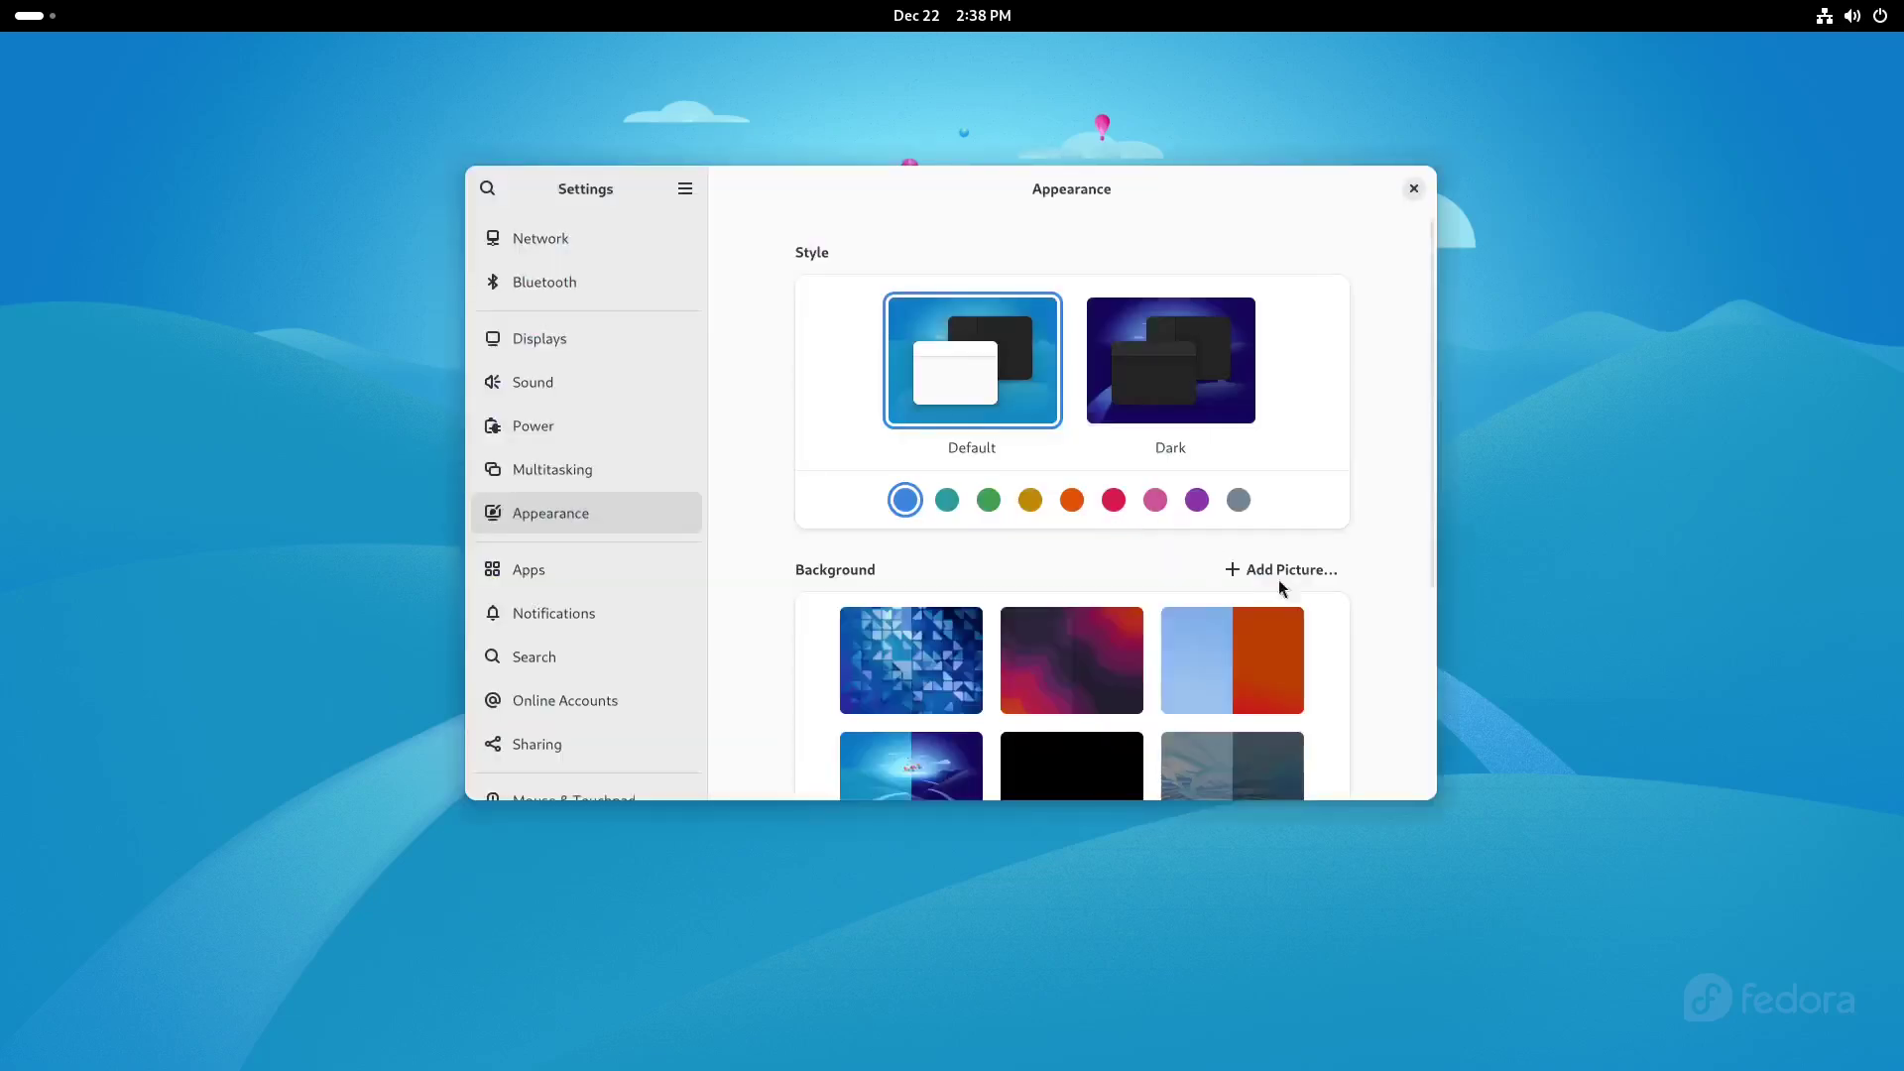
# - Move the Settings window toward the top-left and make it taller to show all backgrounds
pyautogui.doubleClick(1272, 191)
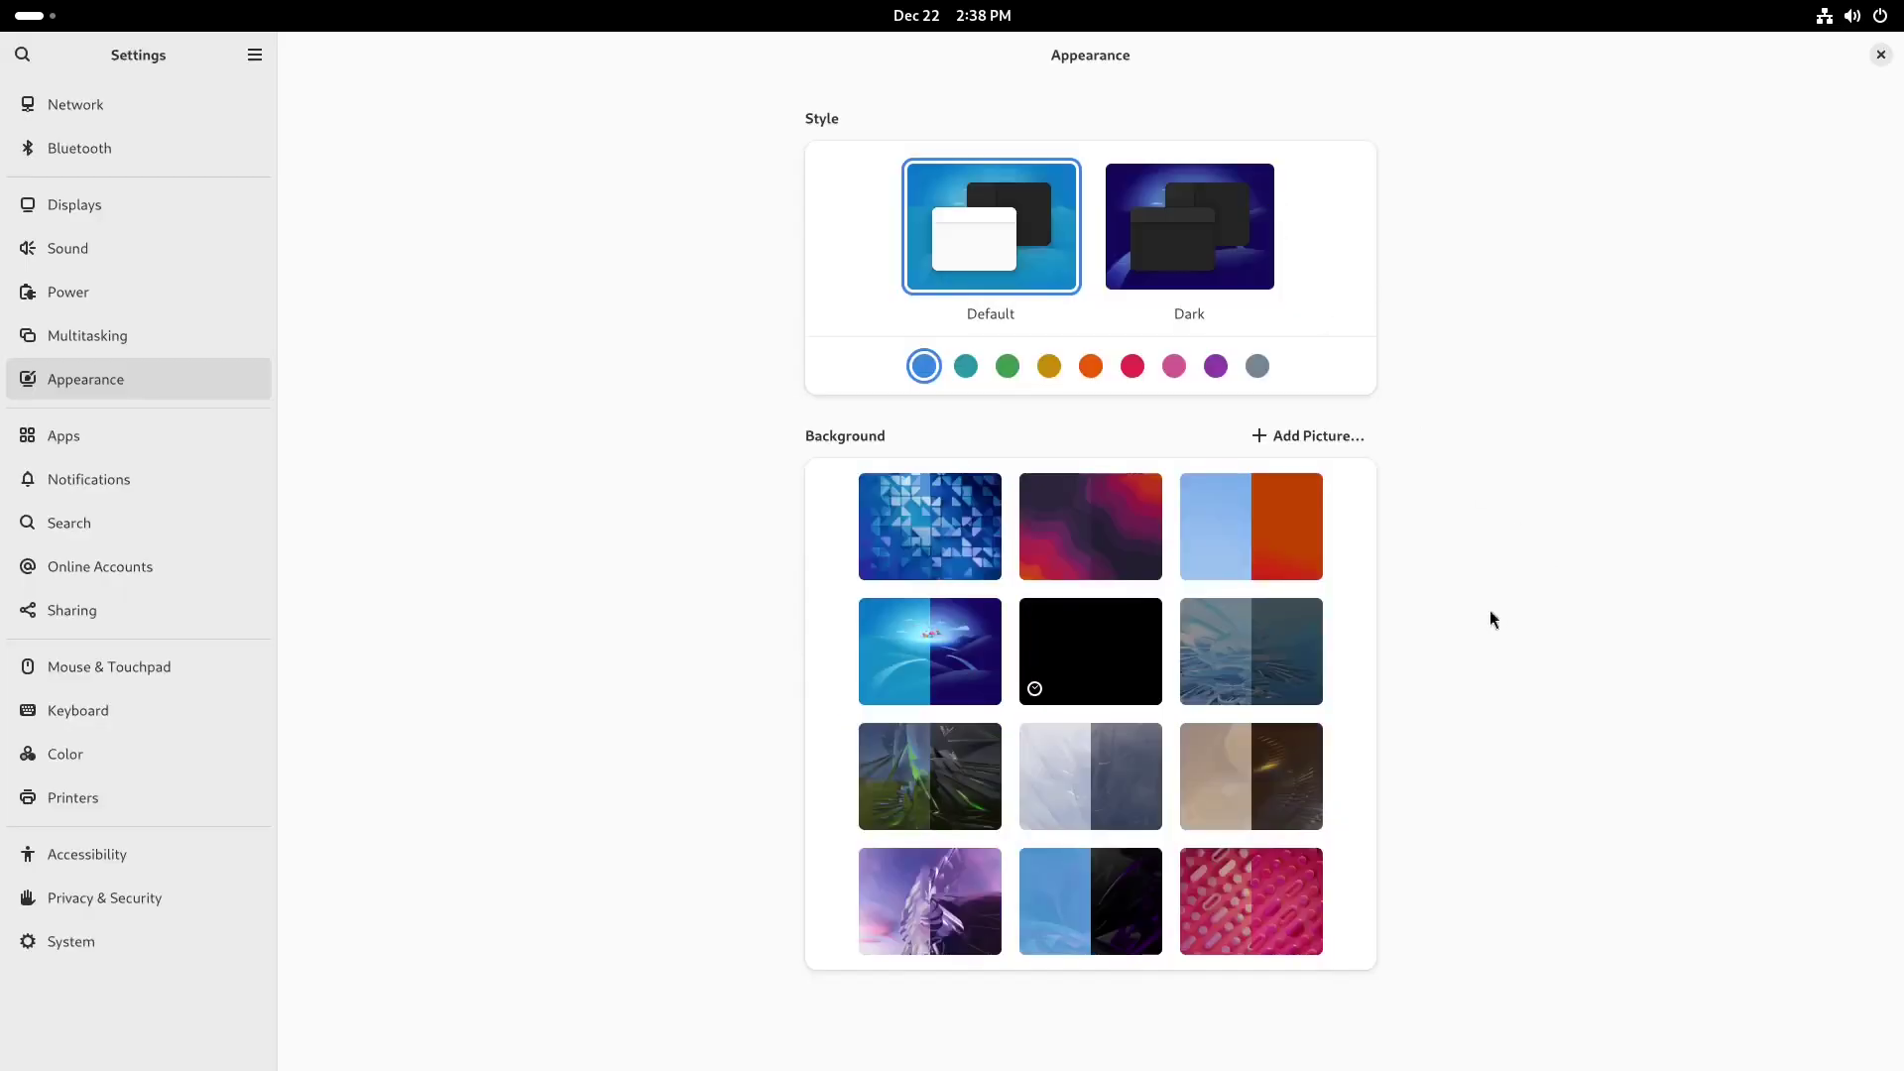
pyautogui.doubleClick(1547, 35)
pyautogui.moveTo(1221, 192); pyautogui.dragTo(783, 73)
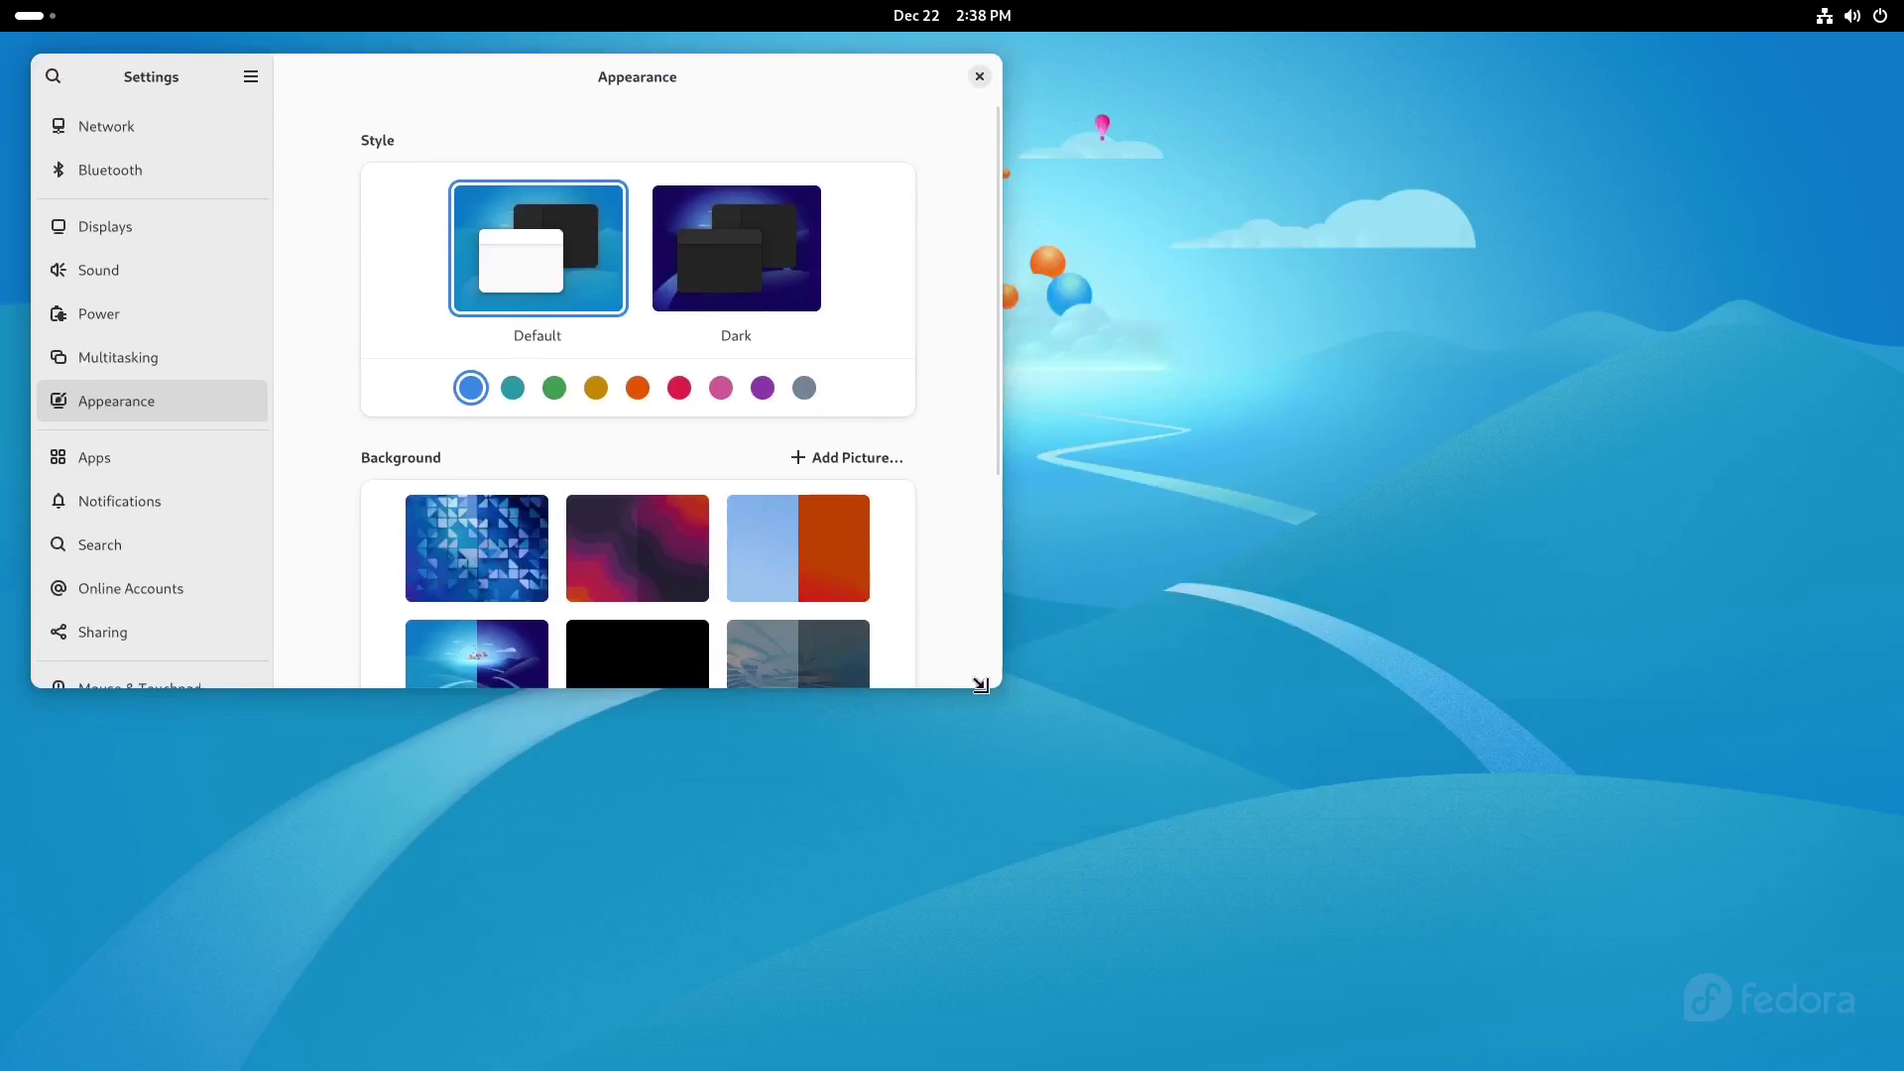
pyautogui.moveTo(998, 686); pyautogui.dragTo(771, 1058)
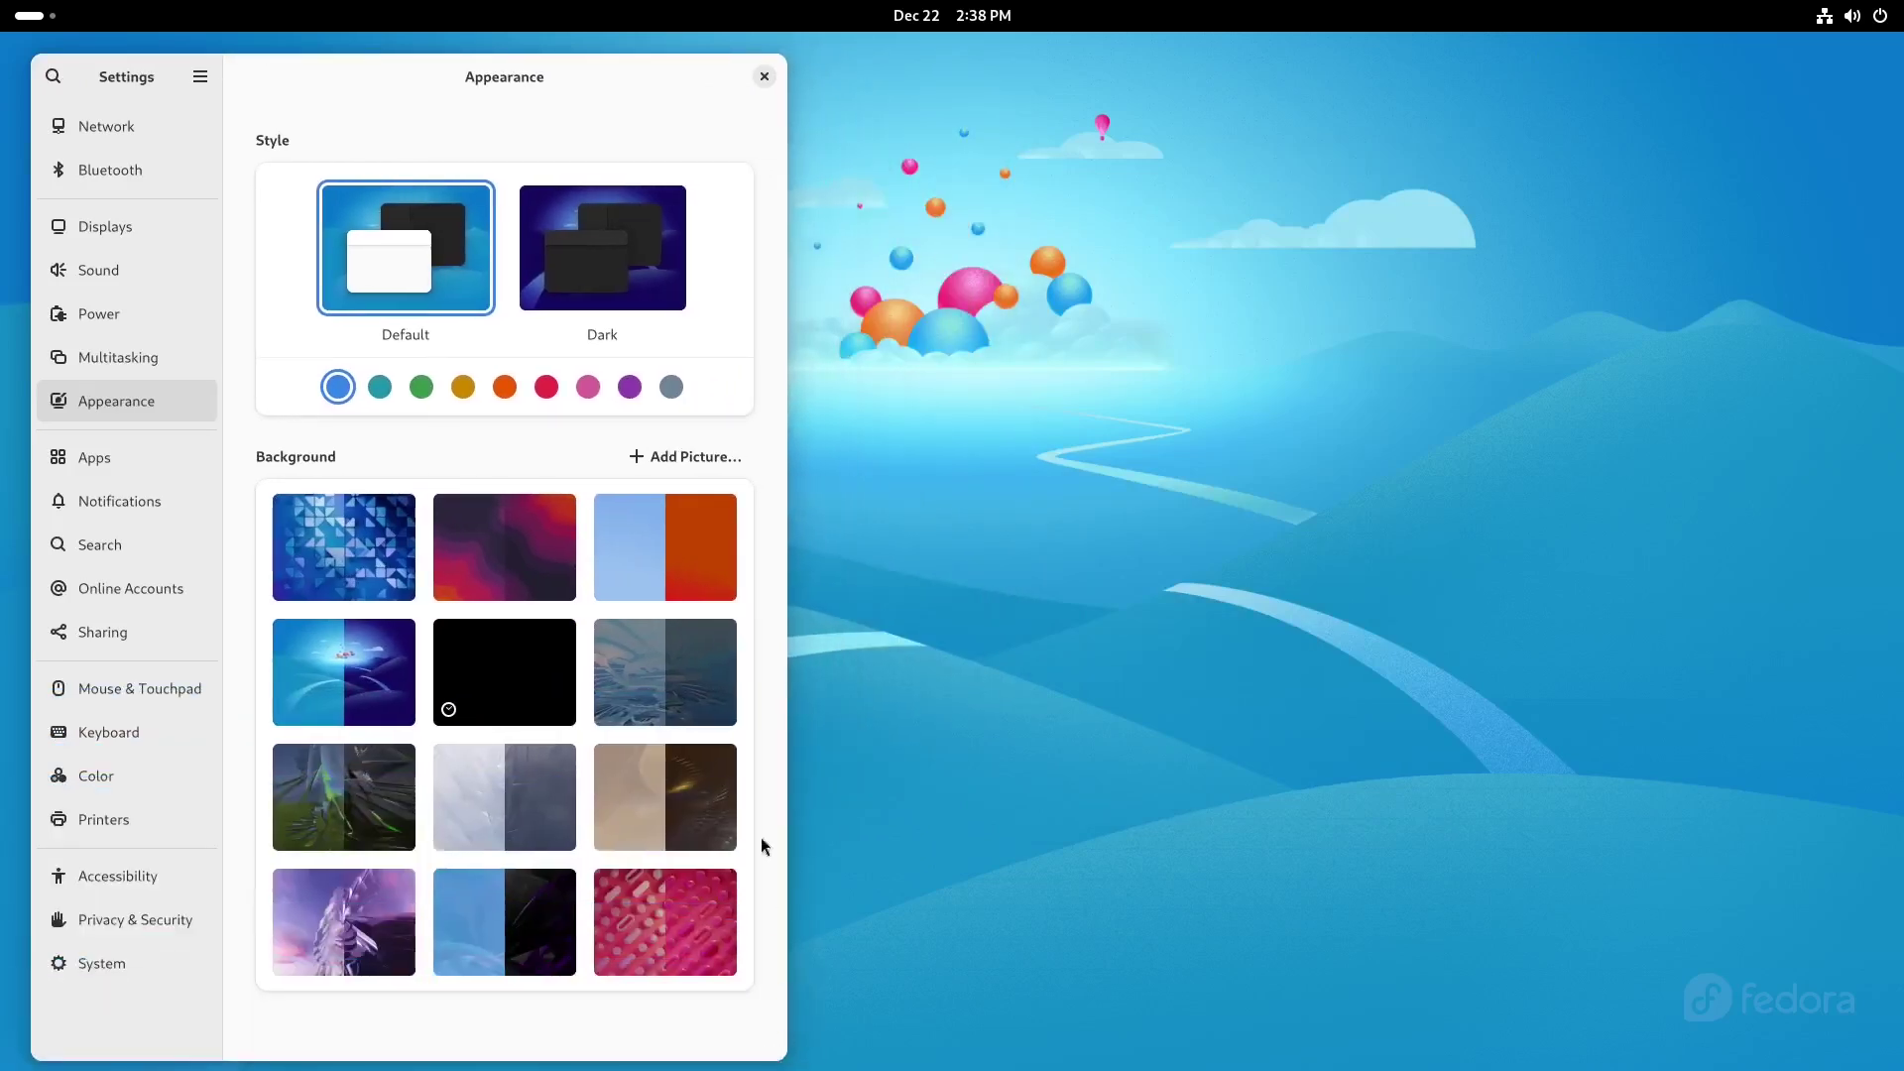
# - Try each of the twelve background pictures in turn, ending on the pink pills wallpaper
pyautogui.click(335, 581)
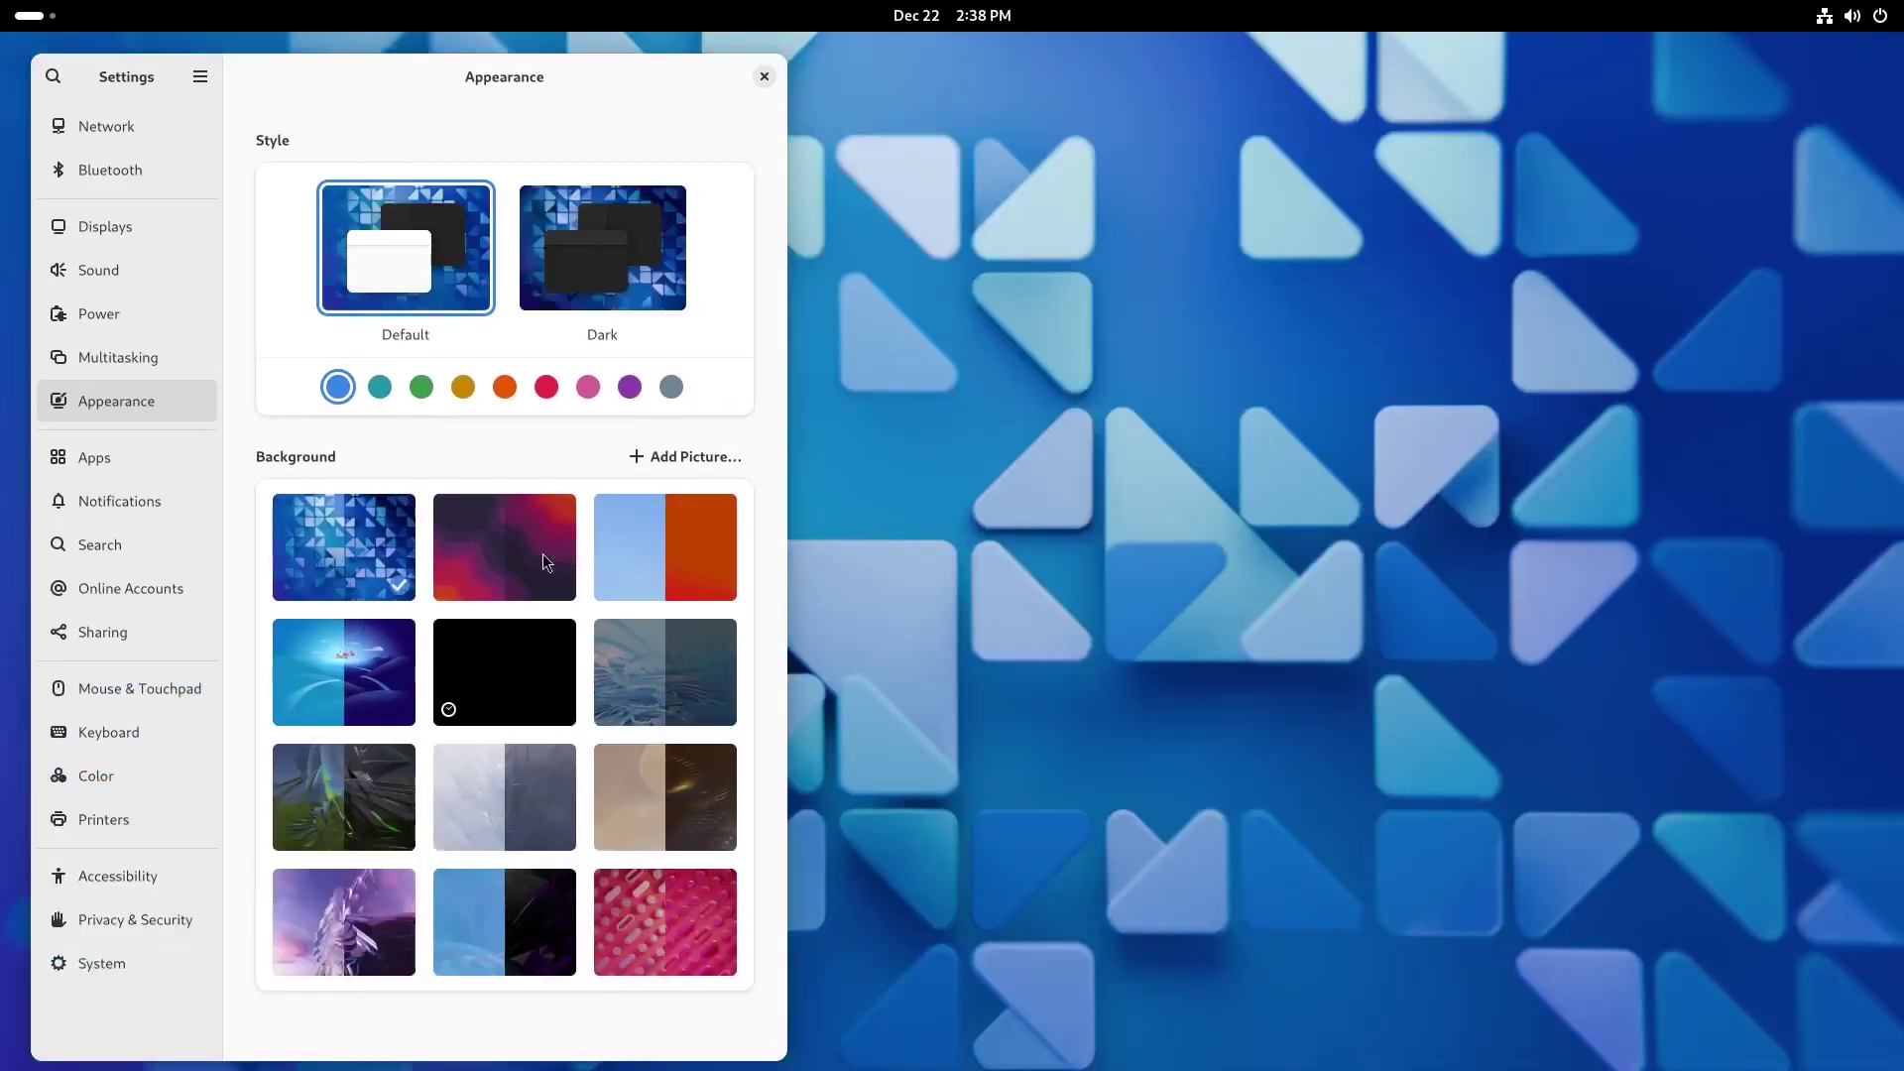
pyautogui.click(543, 554)
pyautogui.click(669, 549)
pyautogui.click(391, 684)
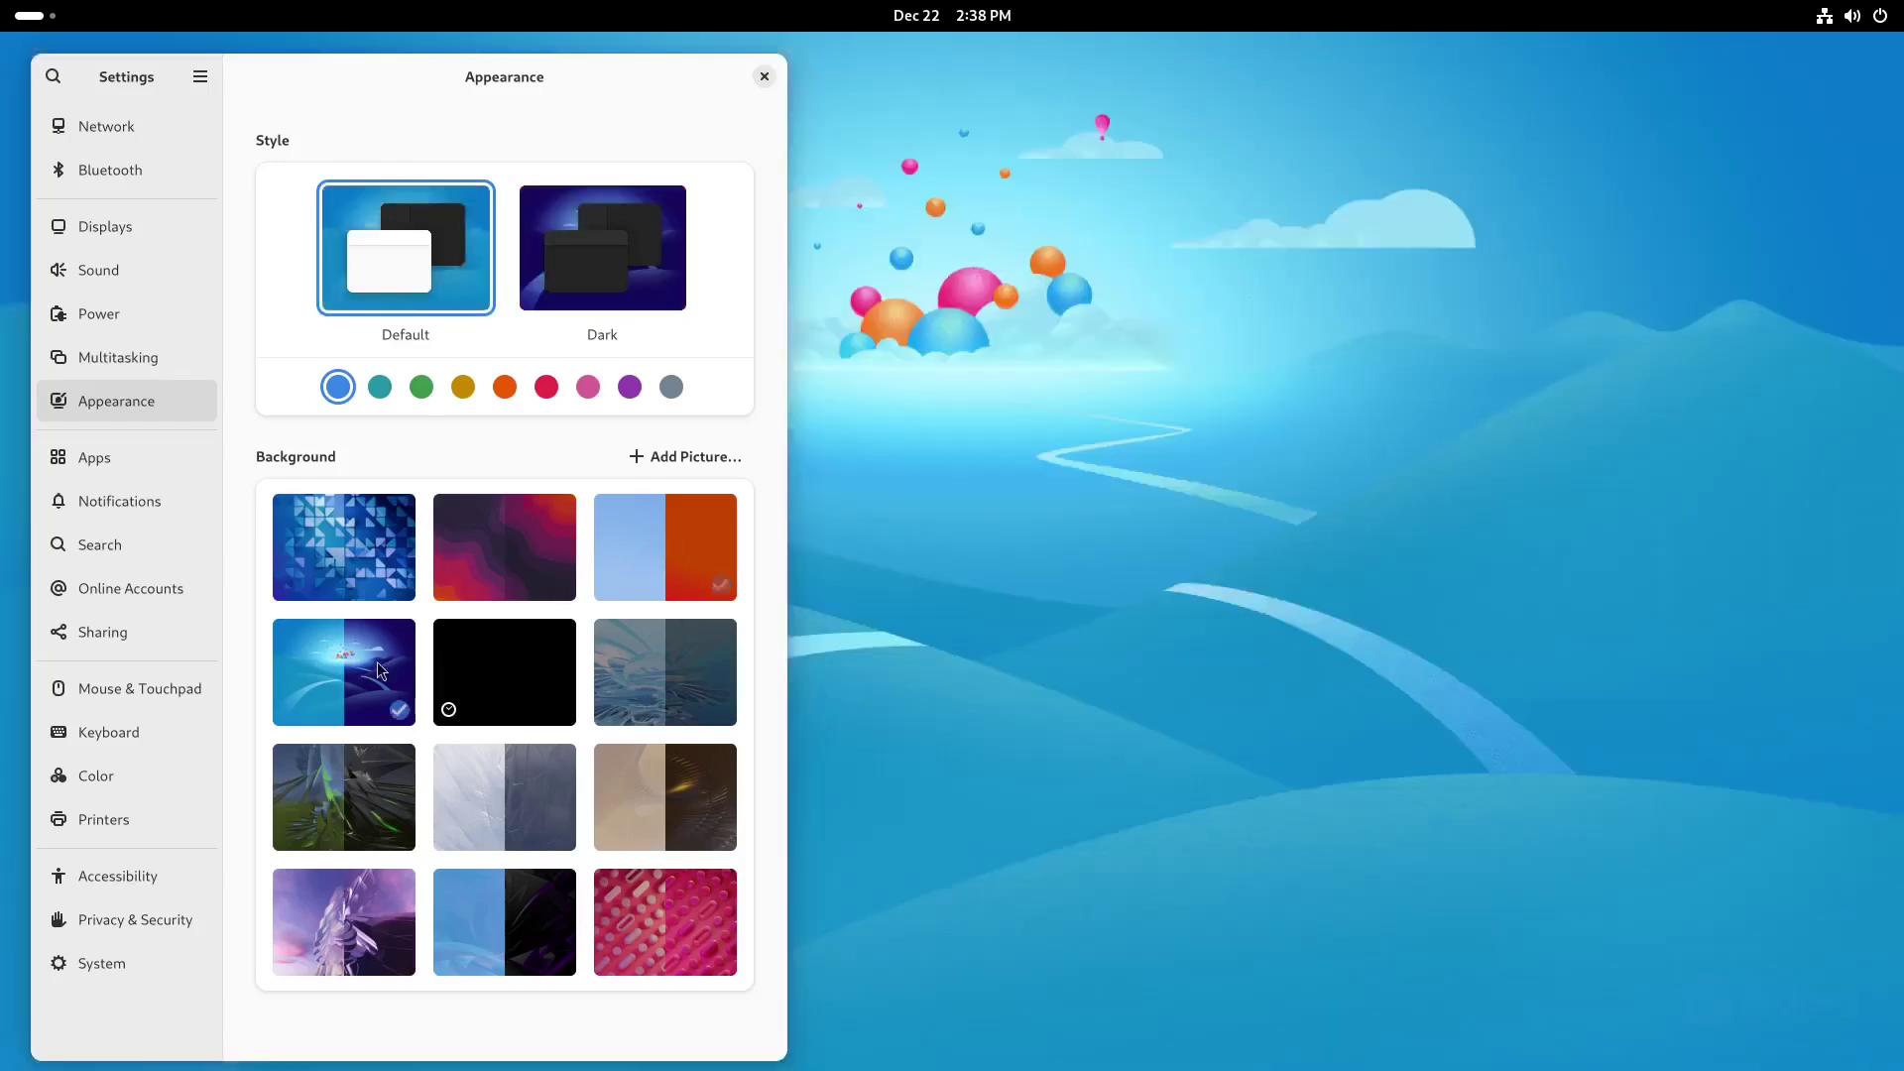
pyautogui.click(526, 657)
pyautogui.click(662, 696)
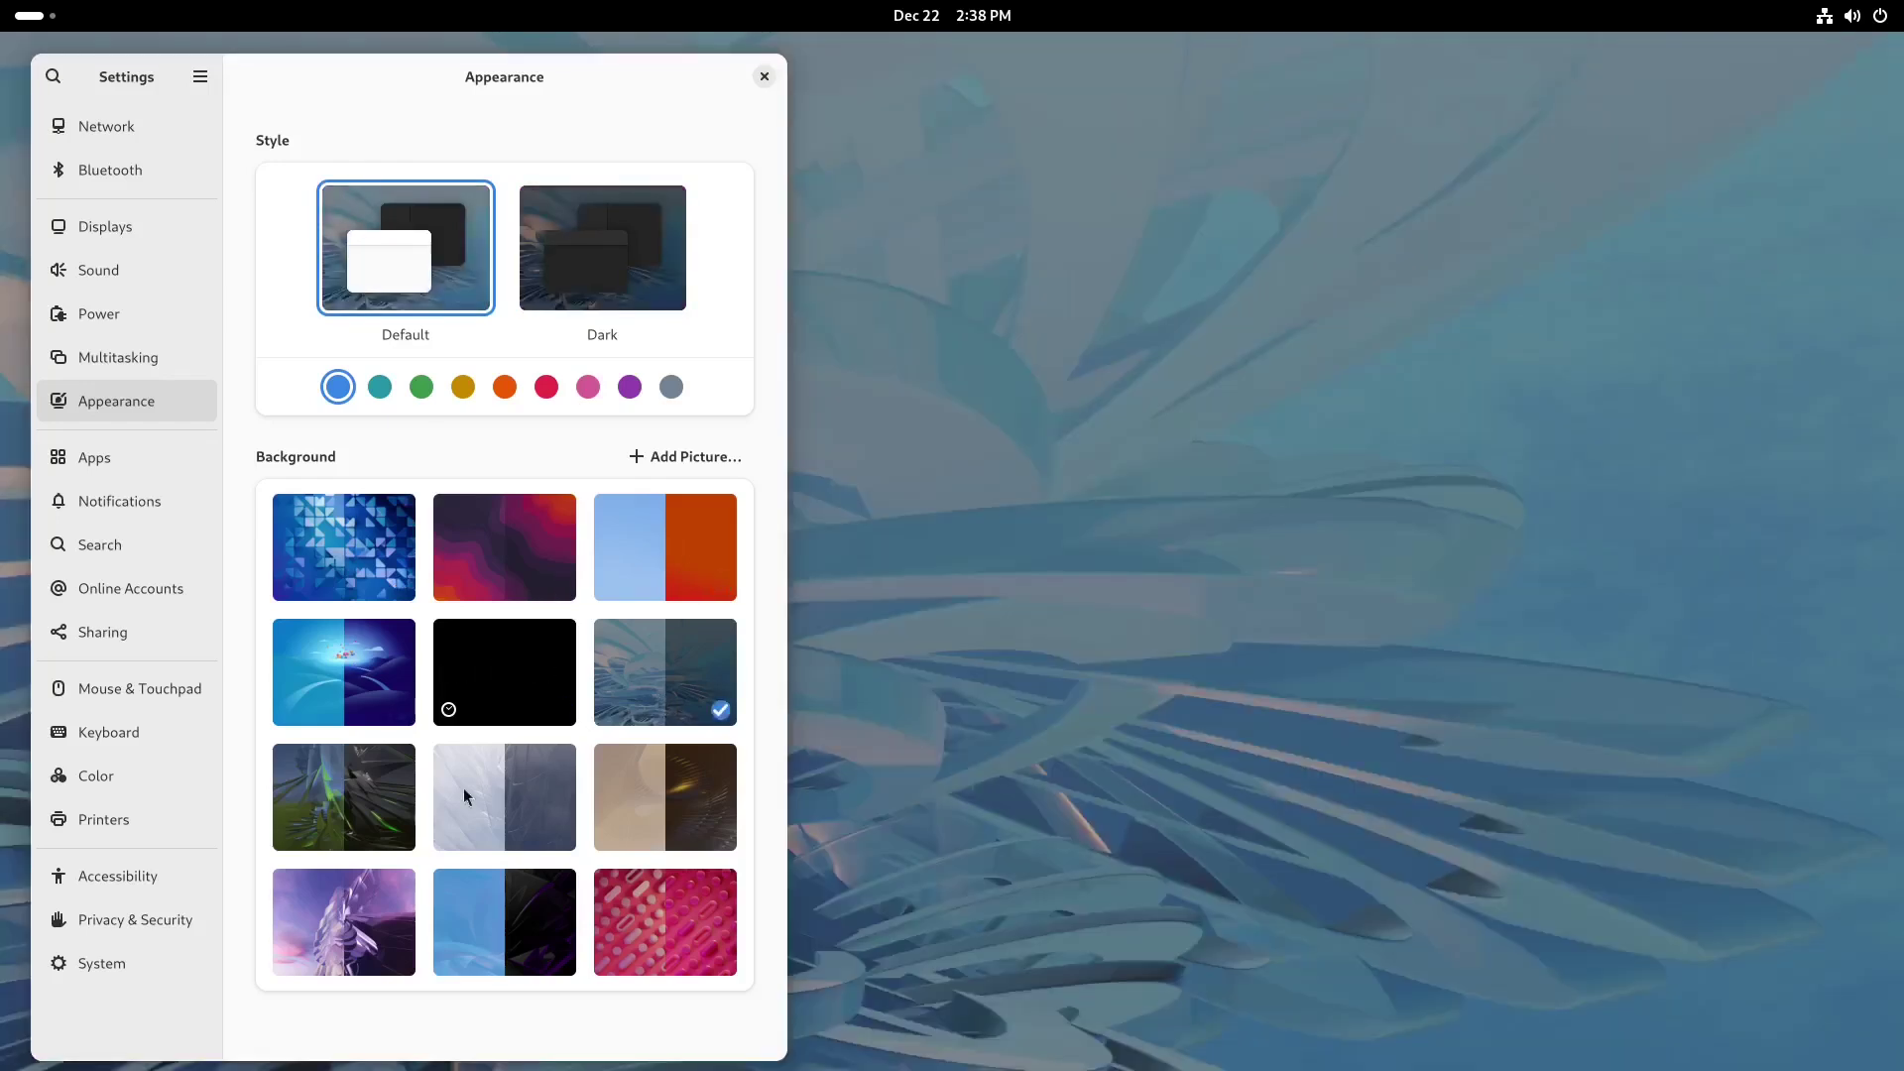
pyautogui.click(336, 795)
pyautogui.click(513, 793)
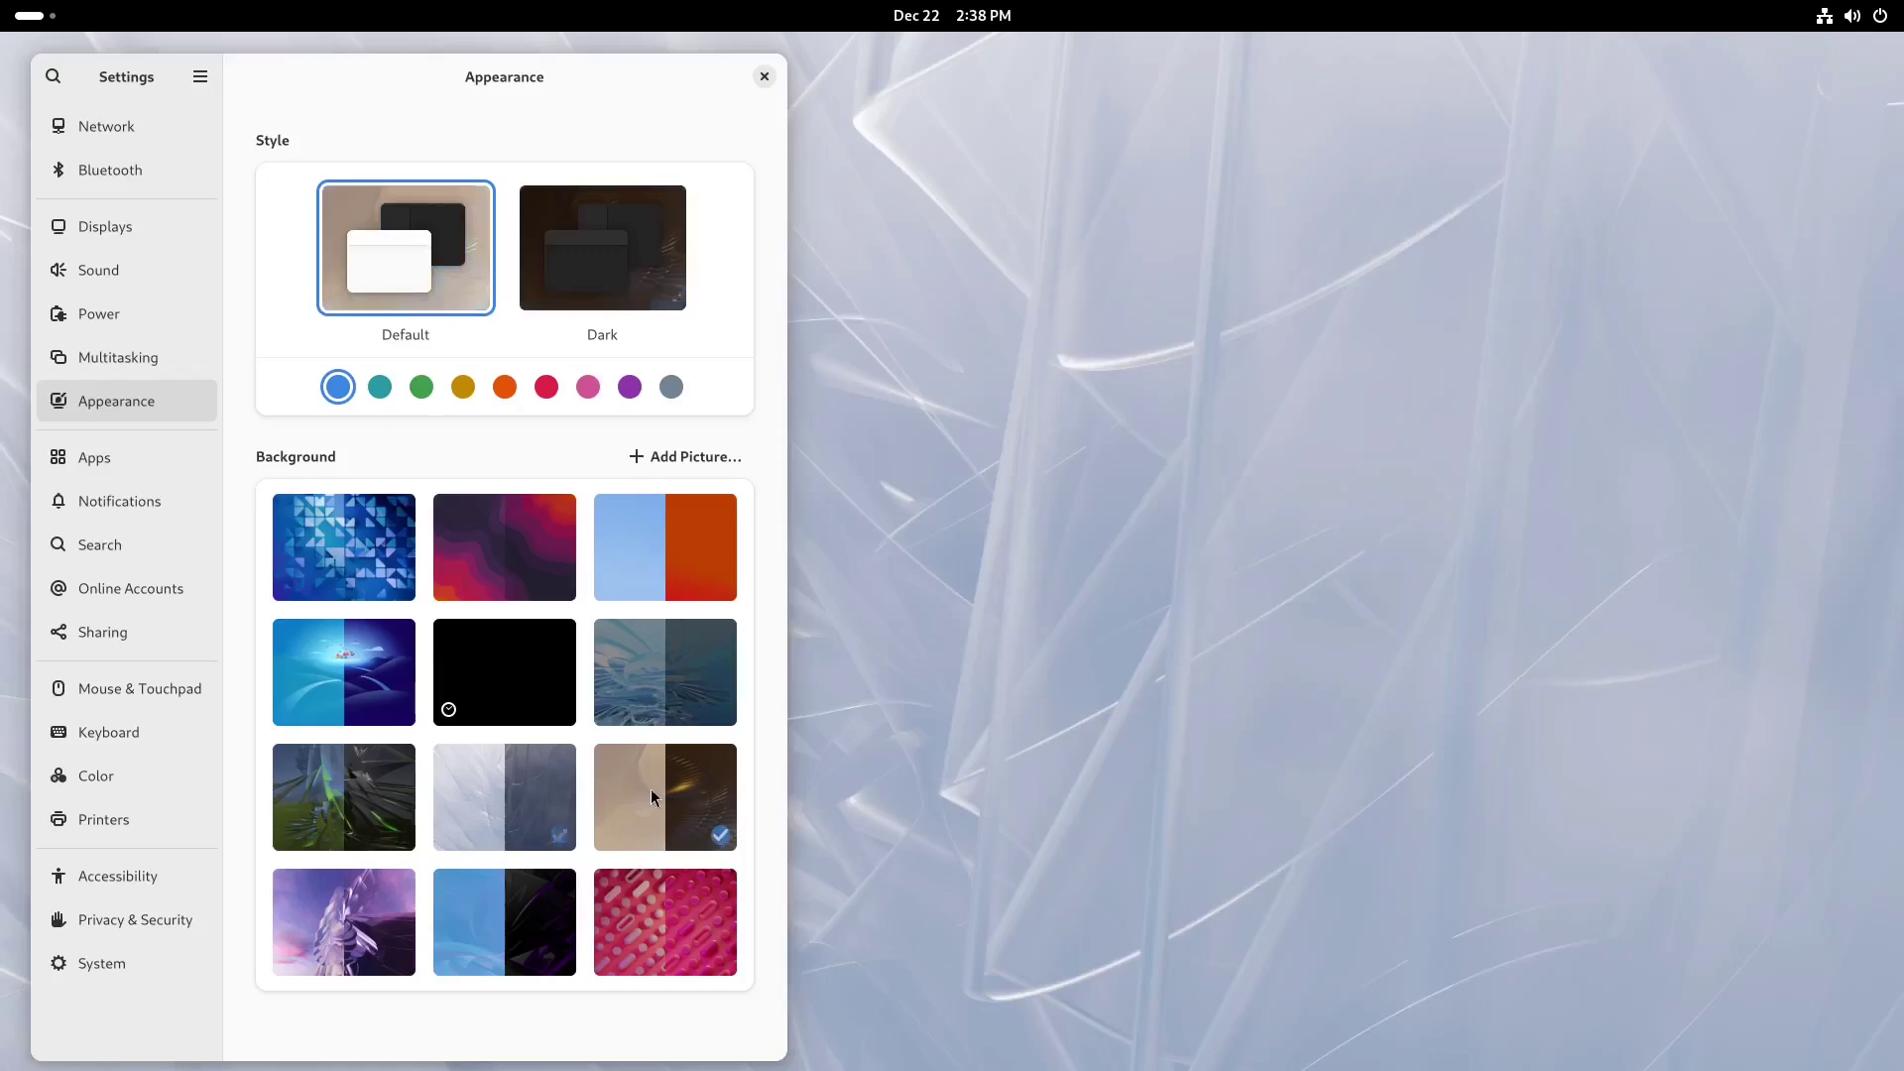
pyautogui.click(652, 789)
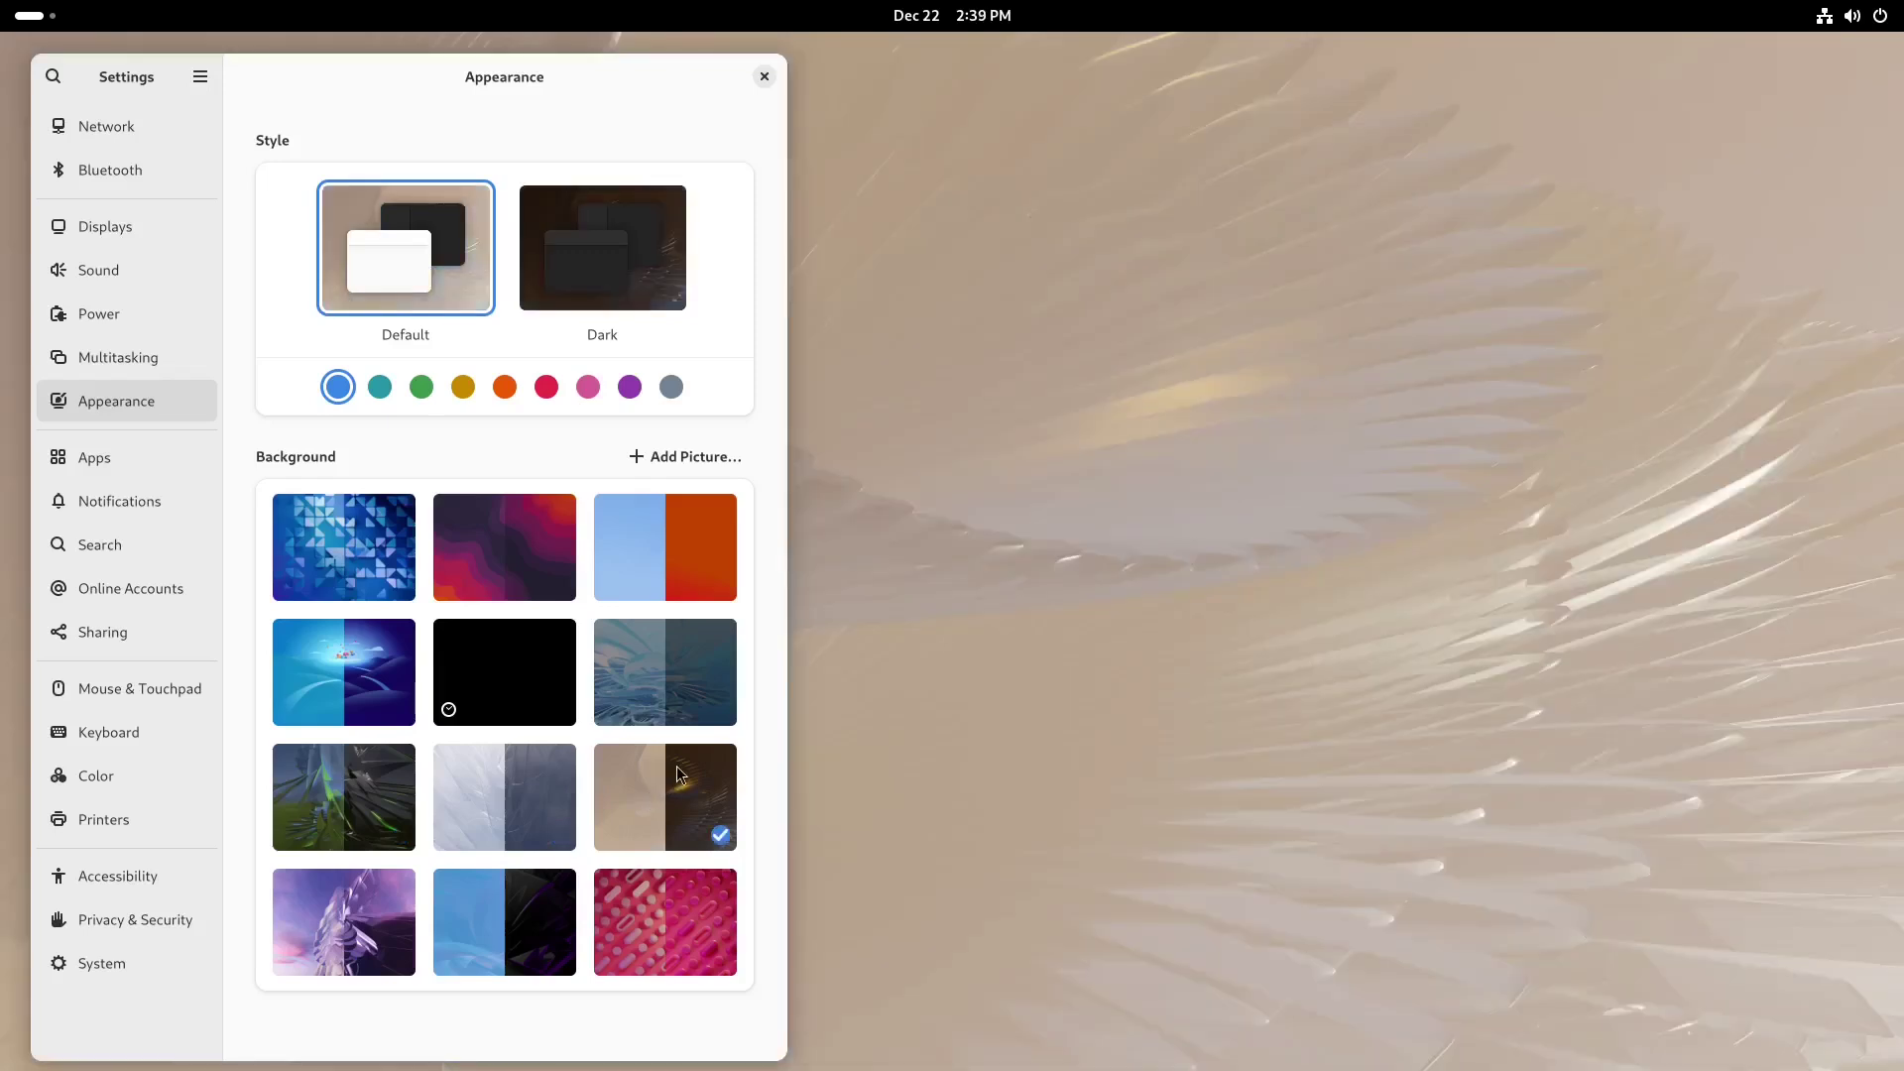
pyautogui.click(359, 916)
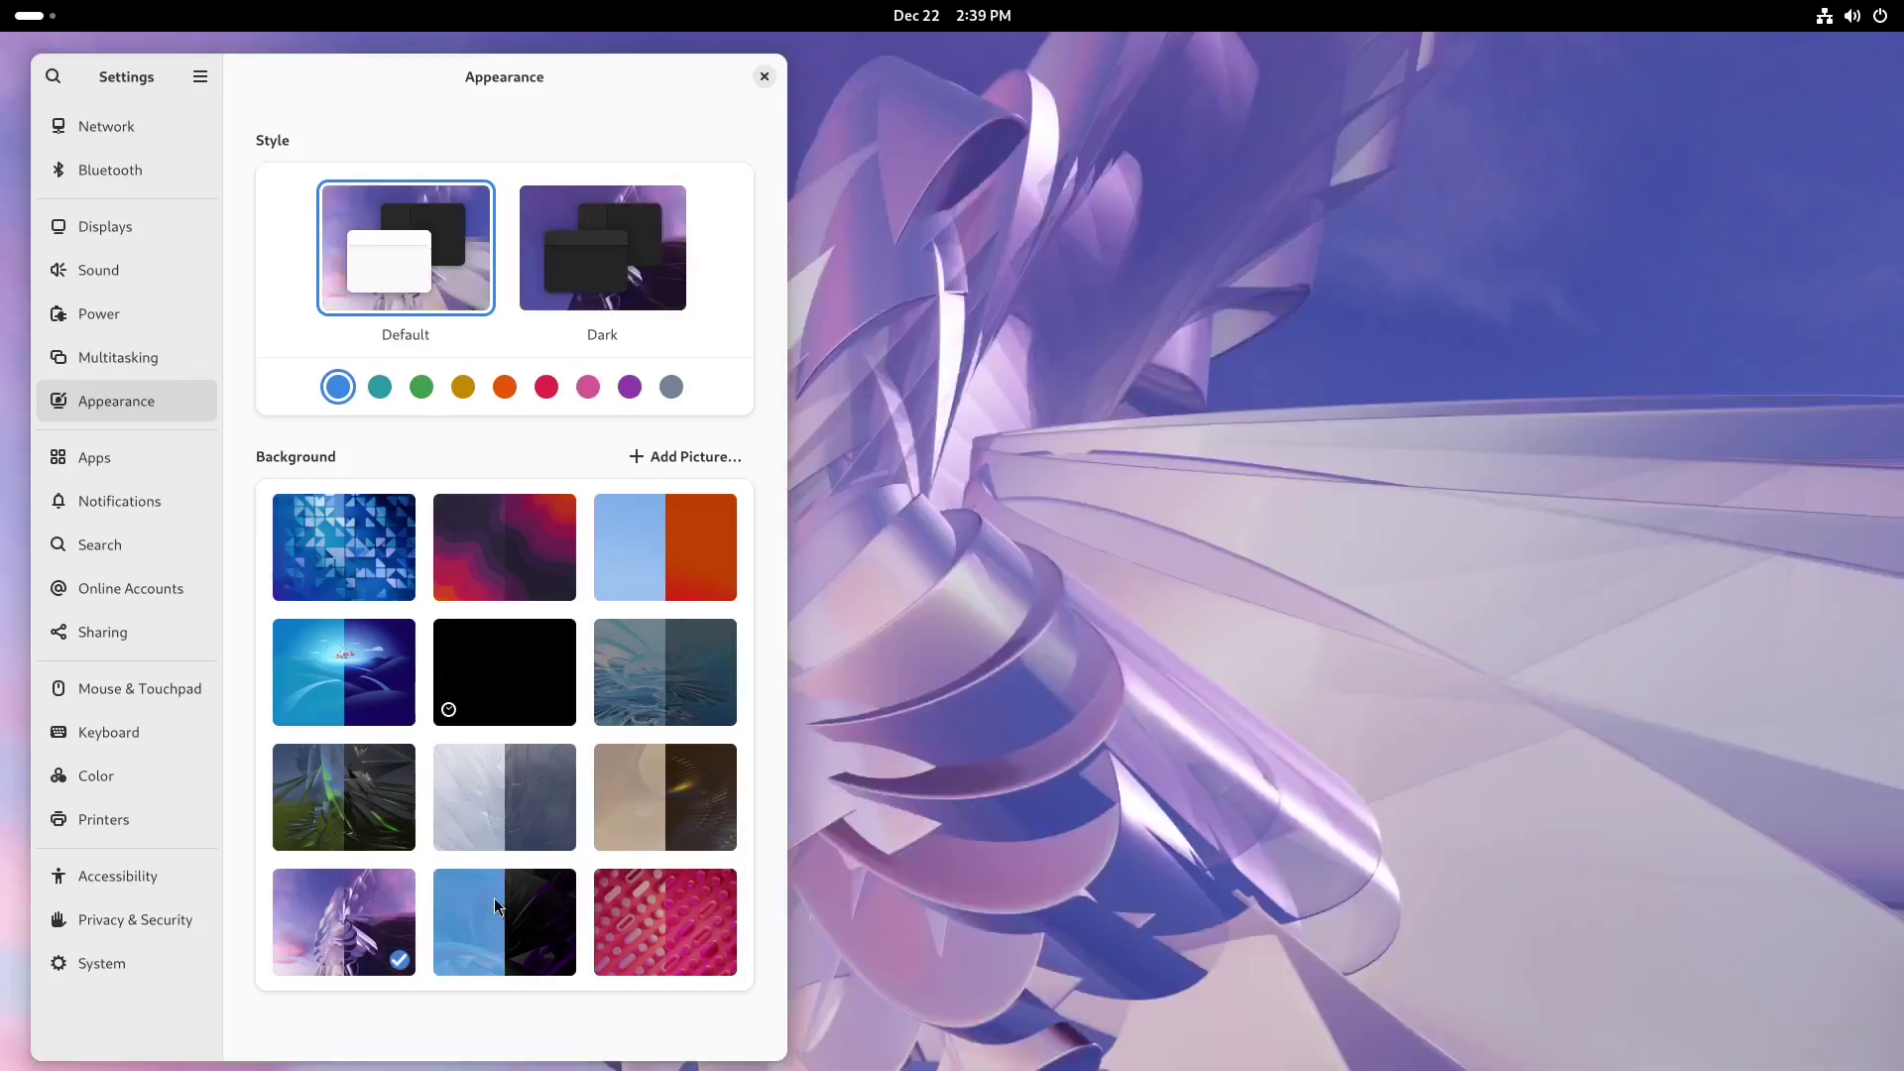
pyautogui.click(494, 897)
pyautogui.click(676, 916)
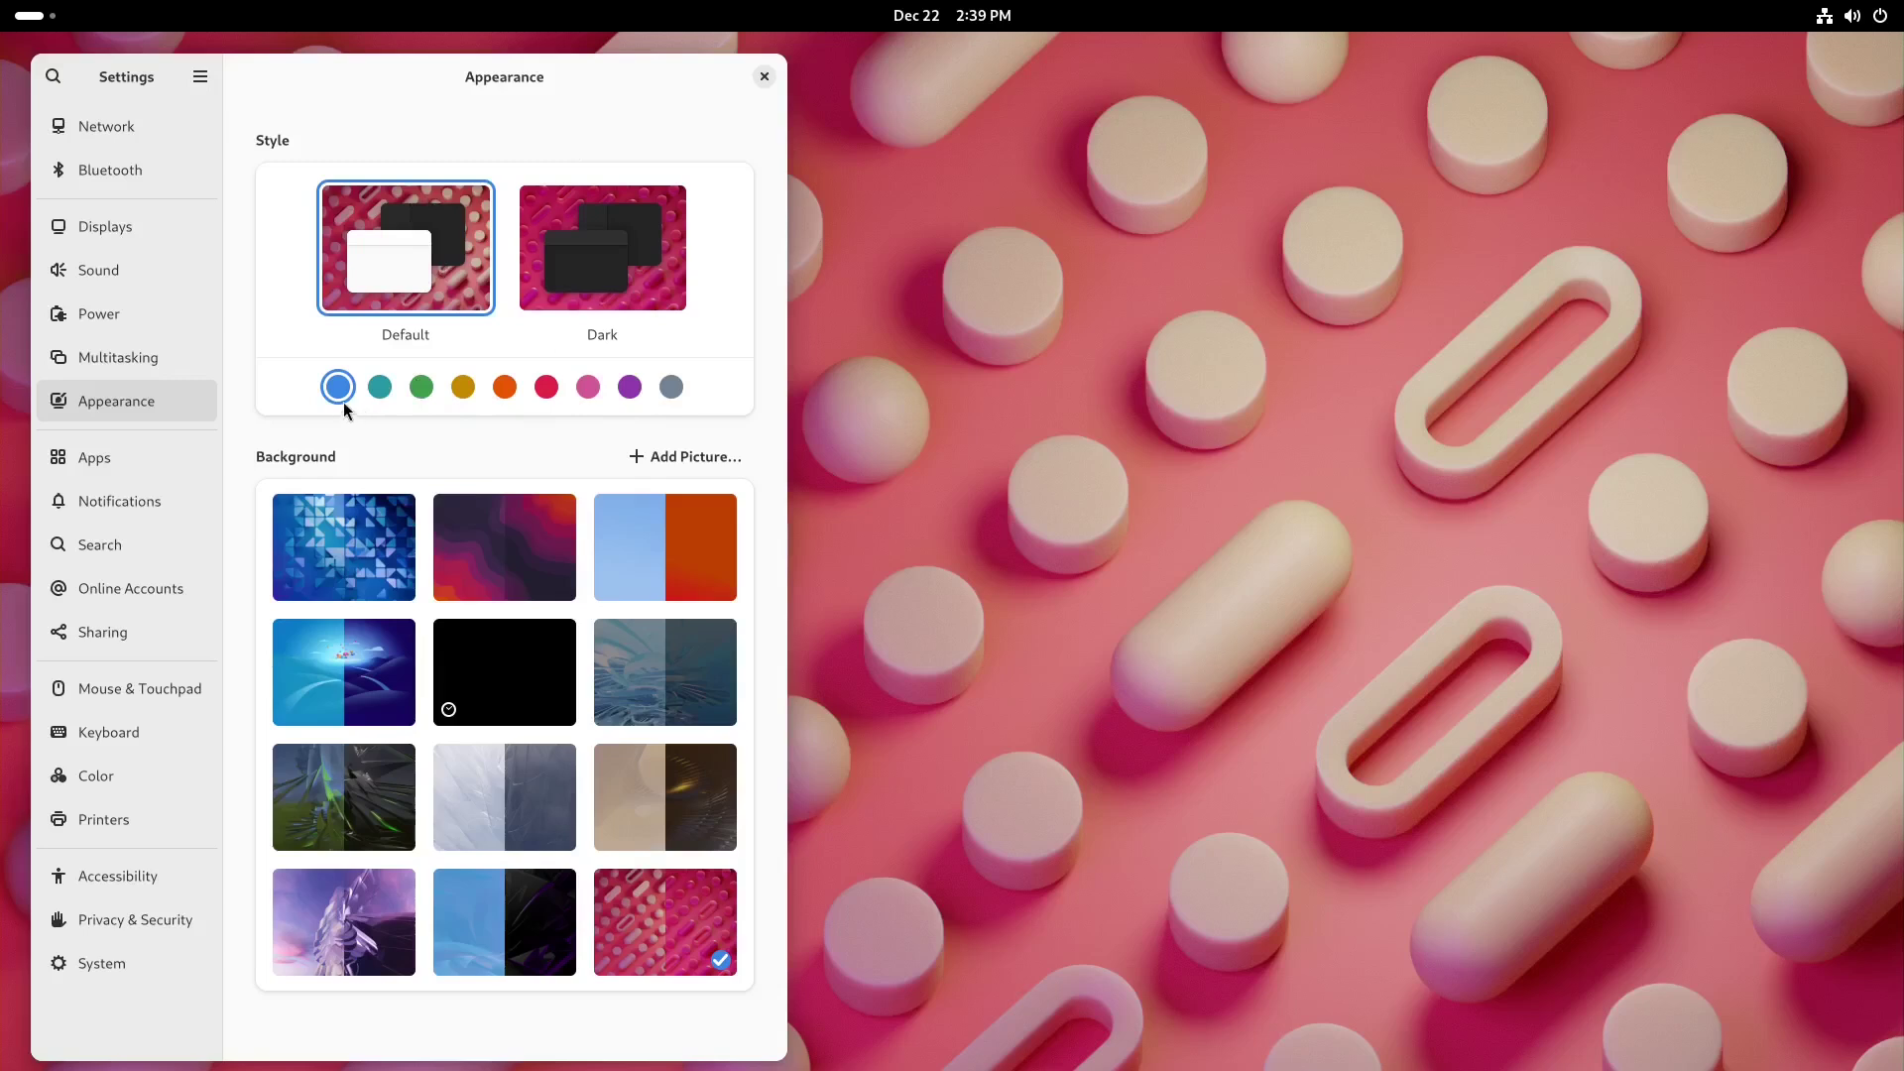
# - Try the orange, red and purple accent colours, then return to blue
pyautogui.click(507, 391)
pyautogui.click(589, 392)
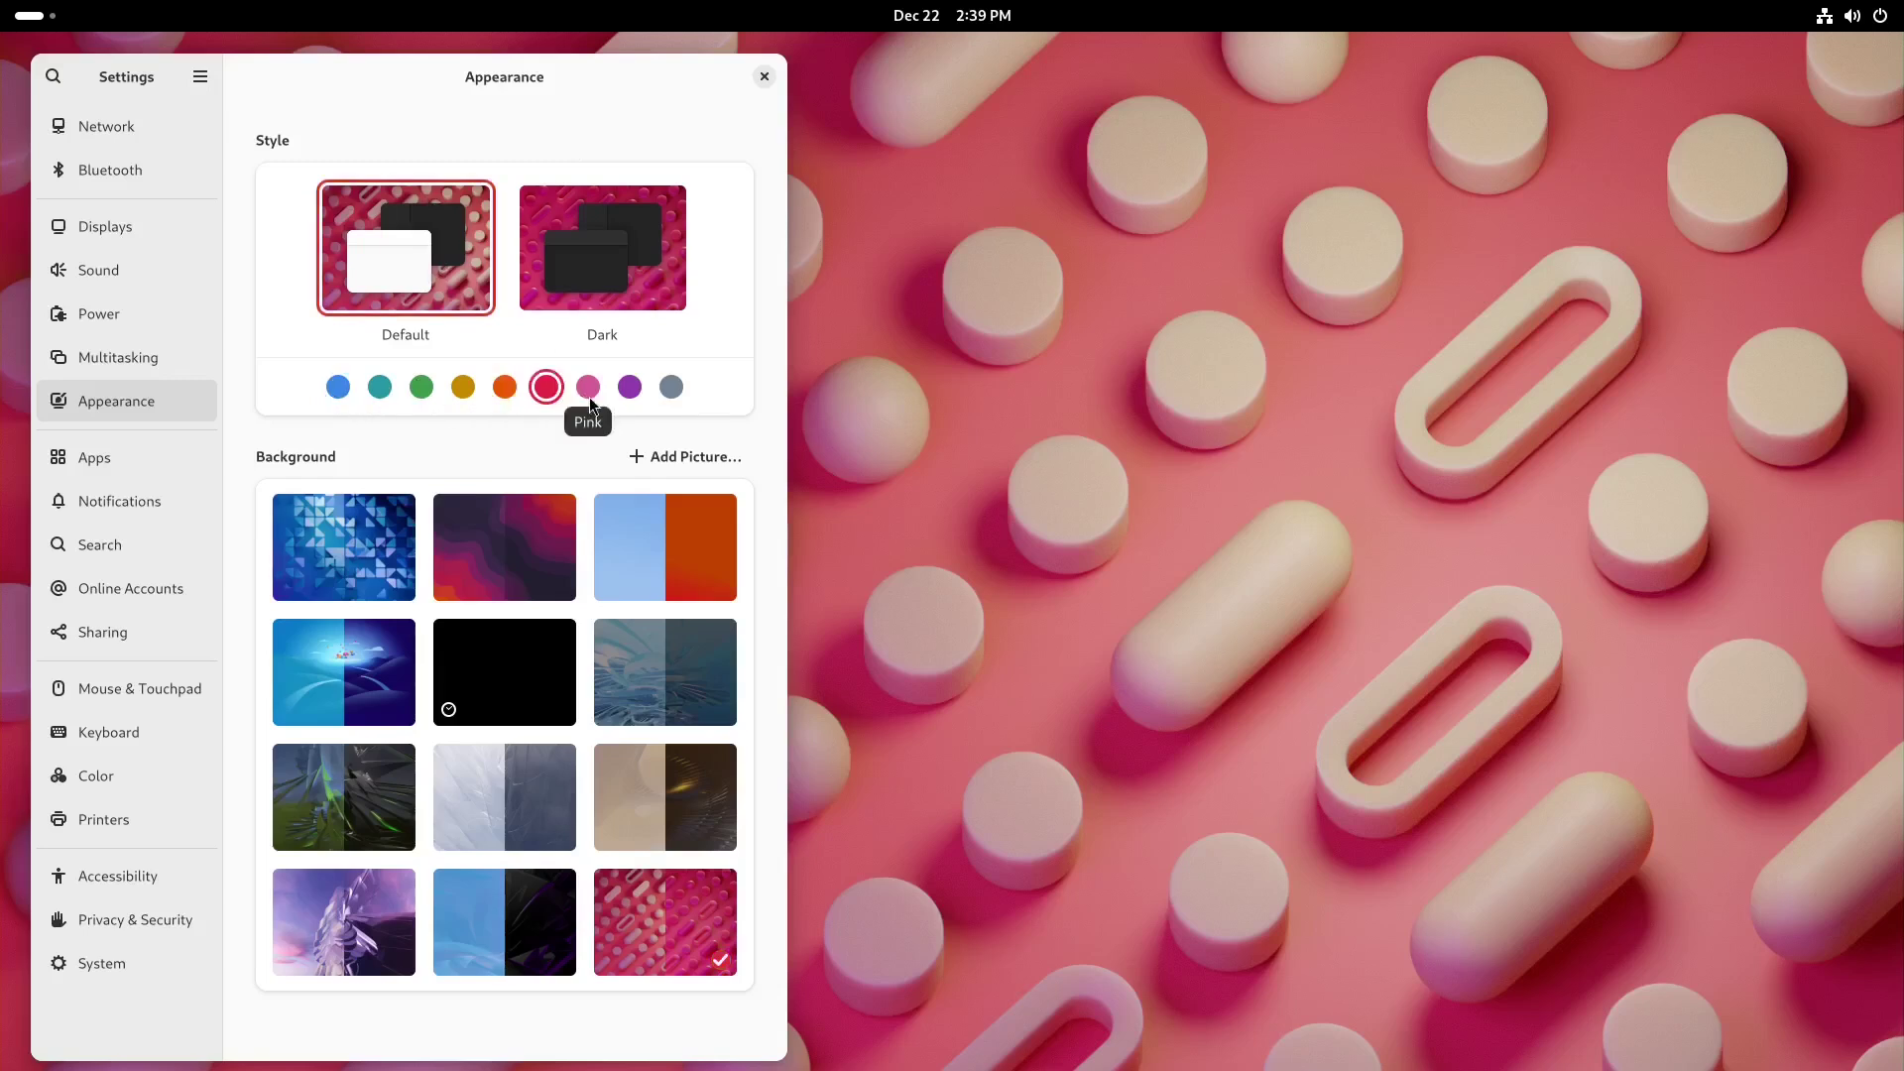
pyautogui.click(631, 392)
pyautogui.click(338, 387)
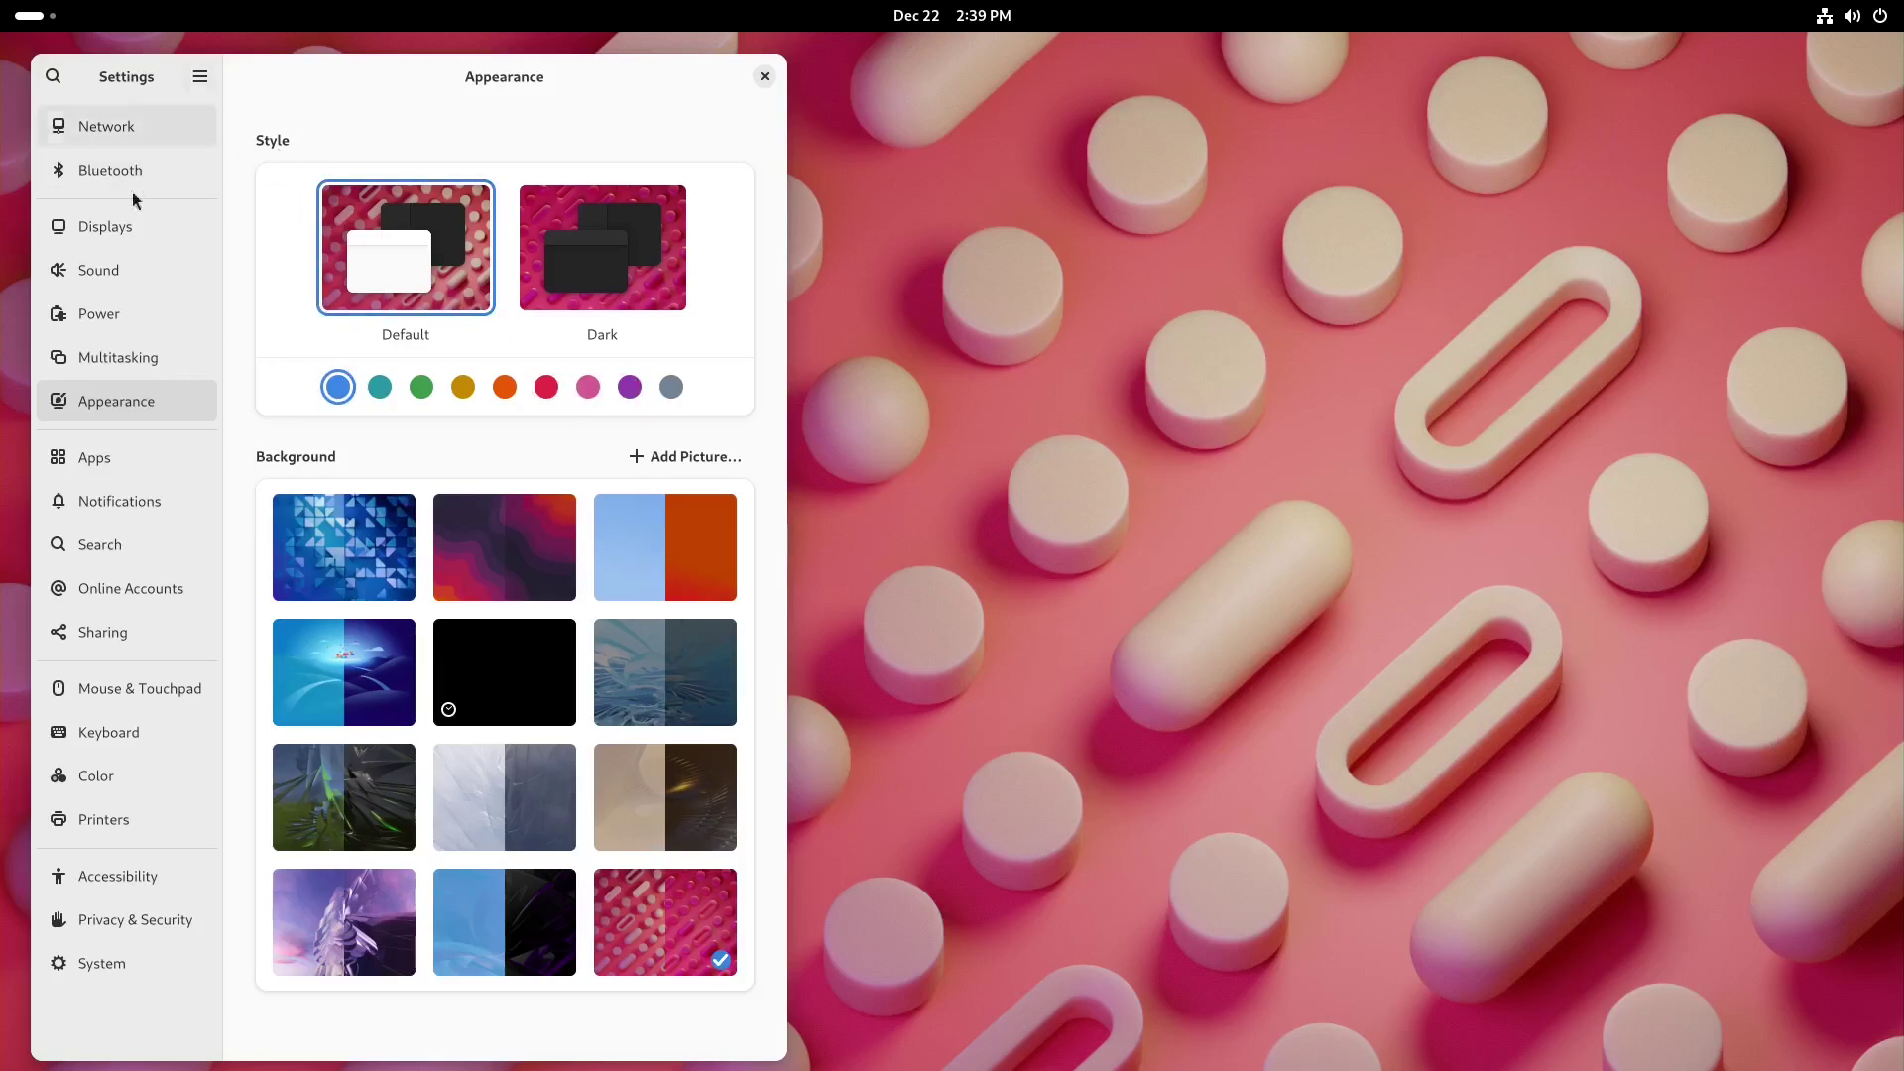
# - Make the blue hills picture the background and close Settings
pyautogui.click(763, 78)
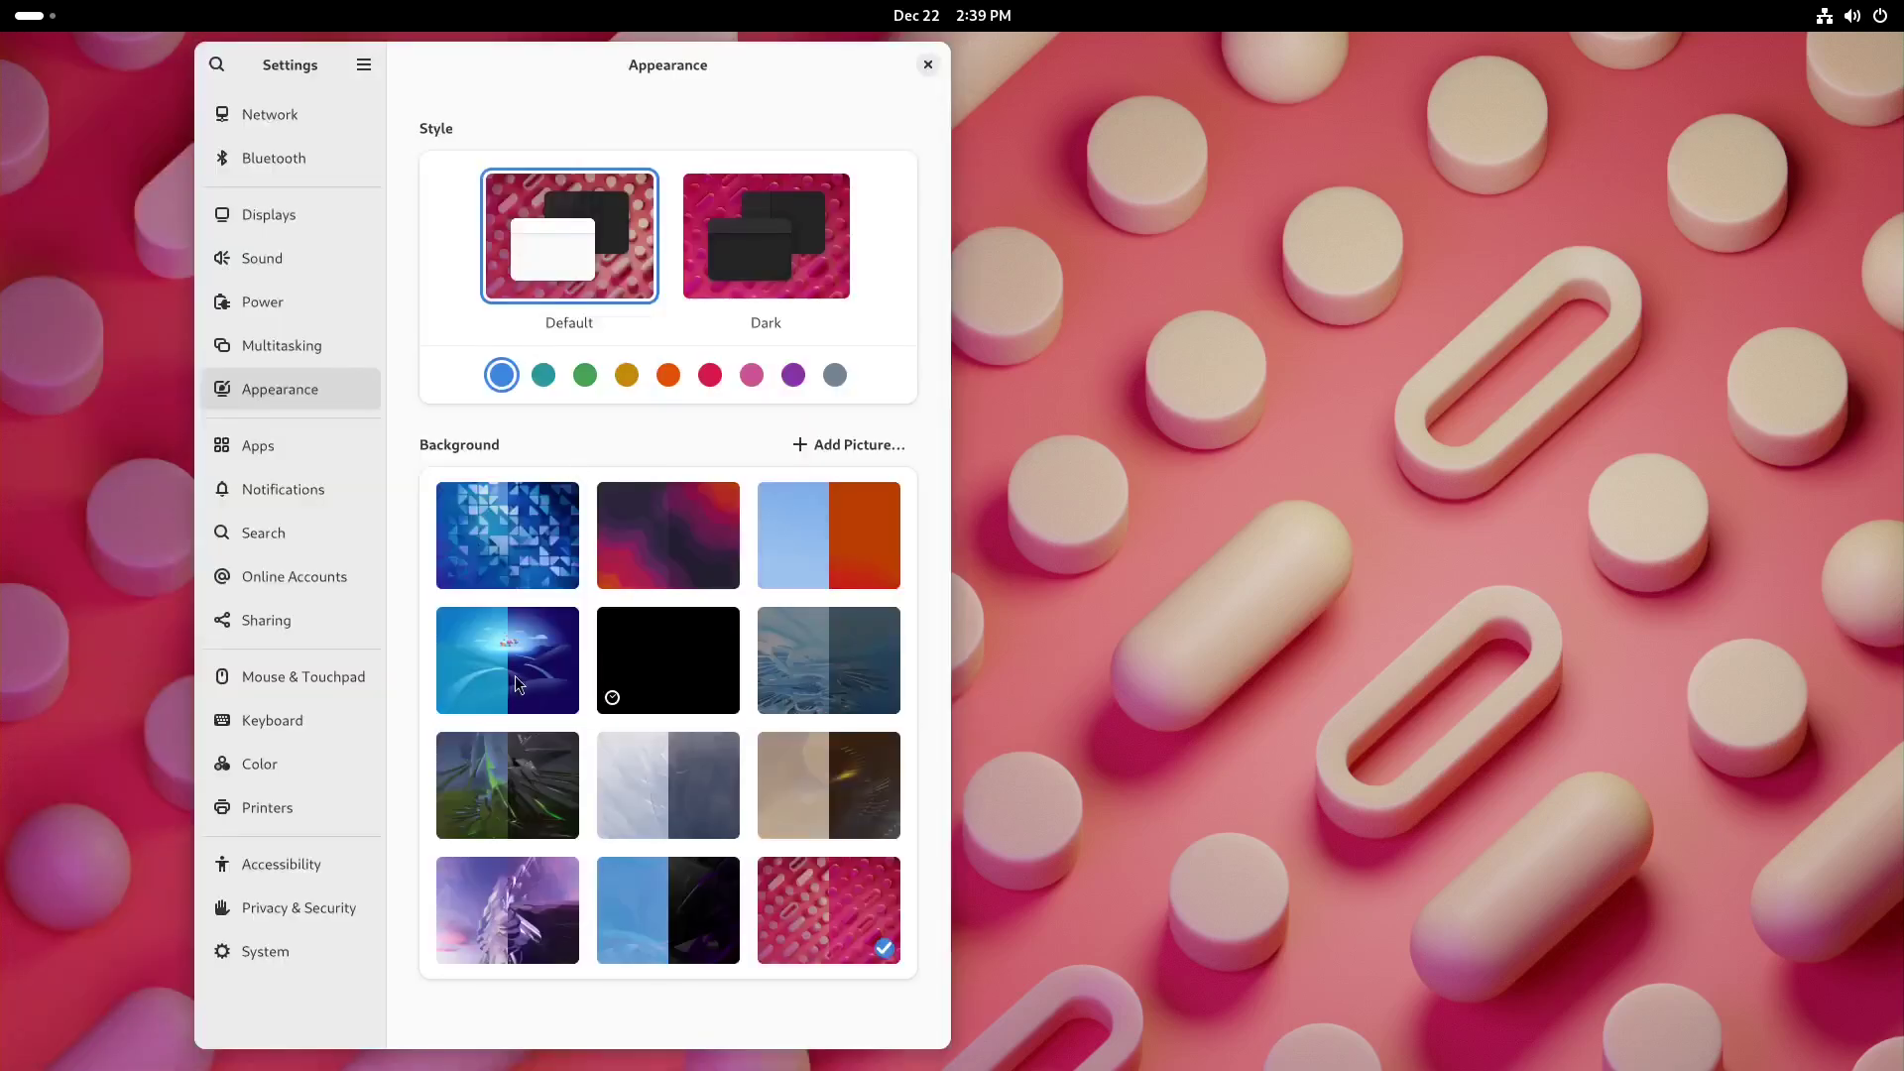
pyautogui.click(515, 675)
pyautogui.click(928, 64)
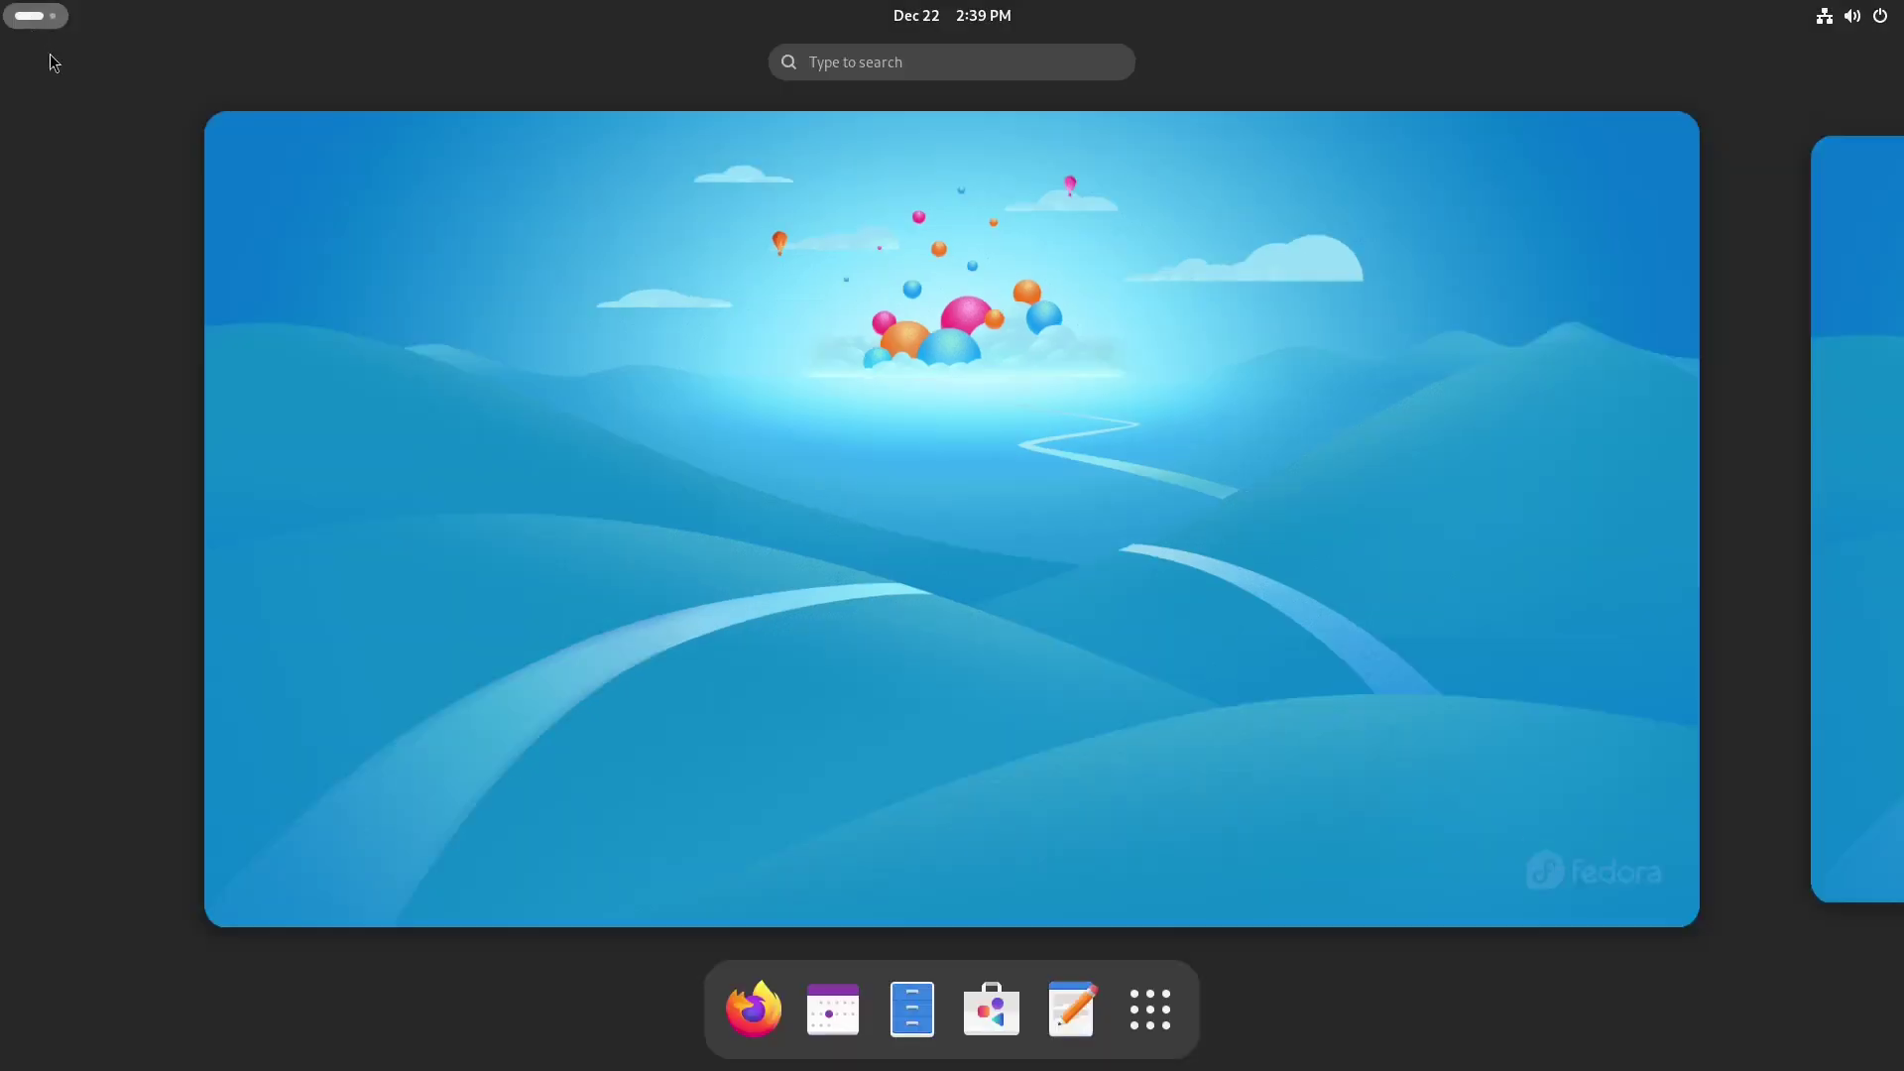
pyautogui.click(32, 14)
pyautogui.click(1150, 1010)
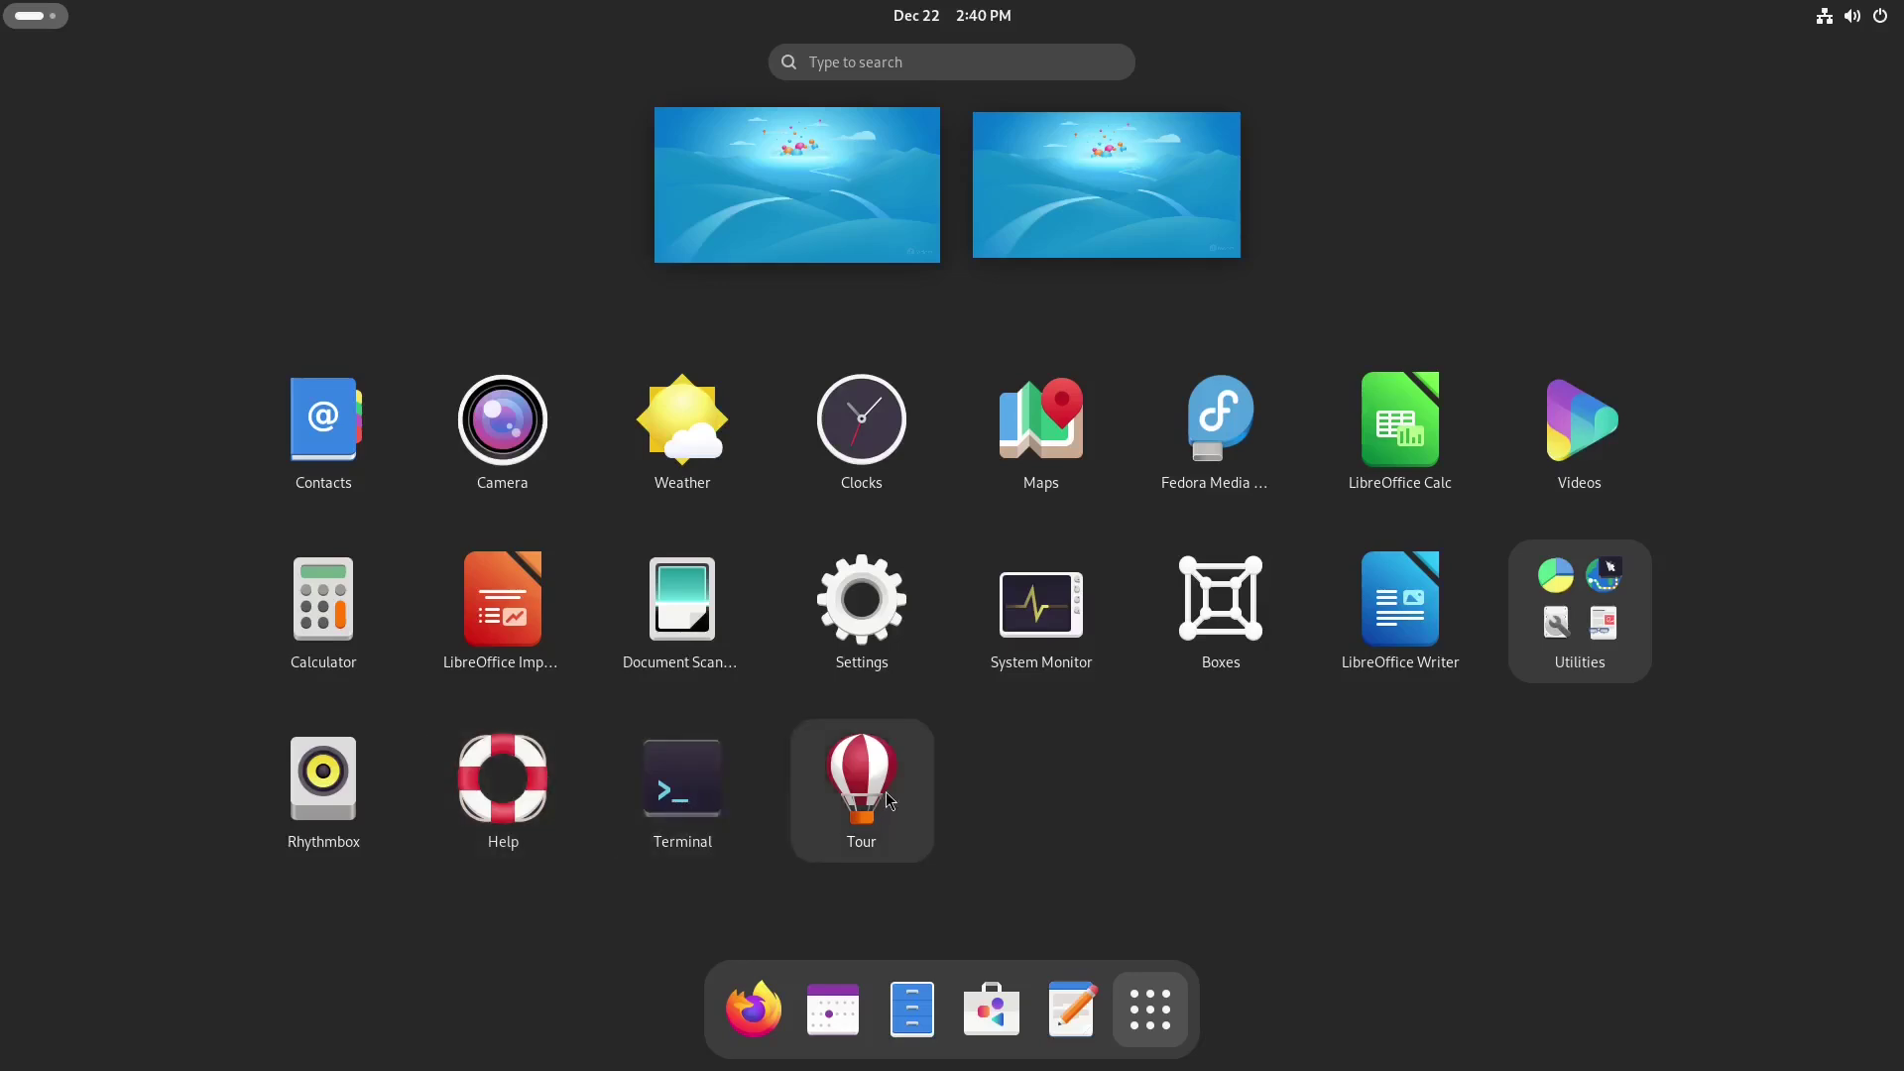
pyautogui.click(1618, 641)
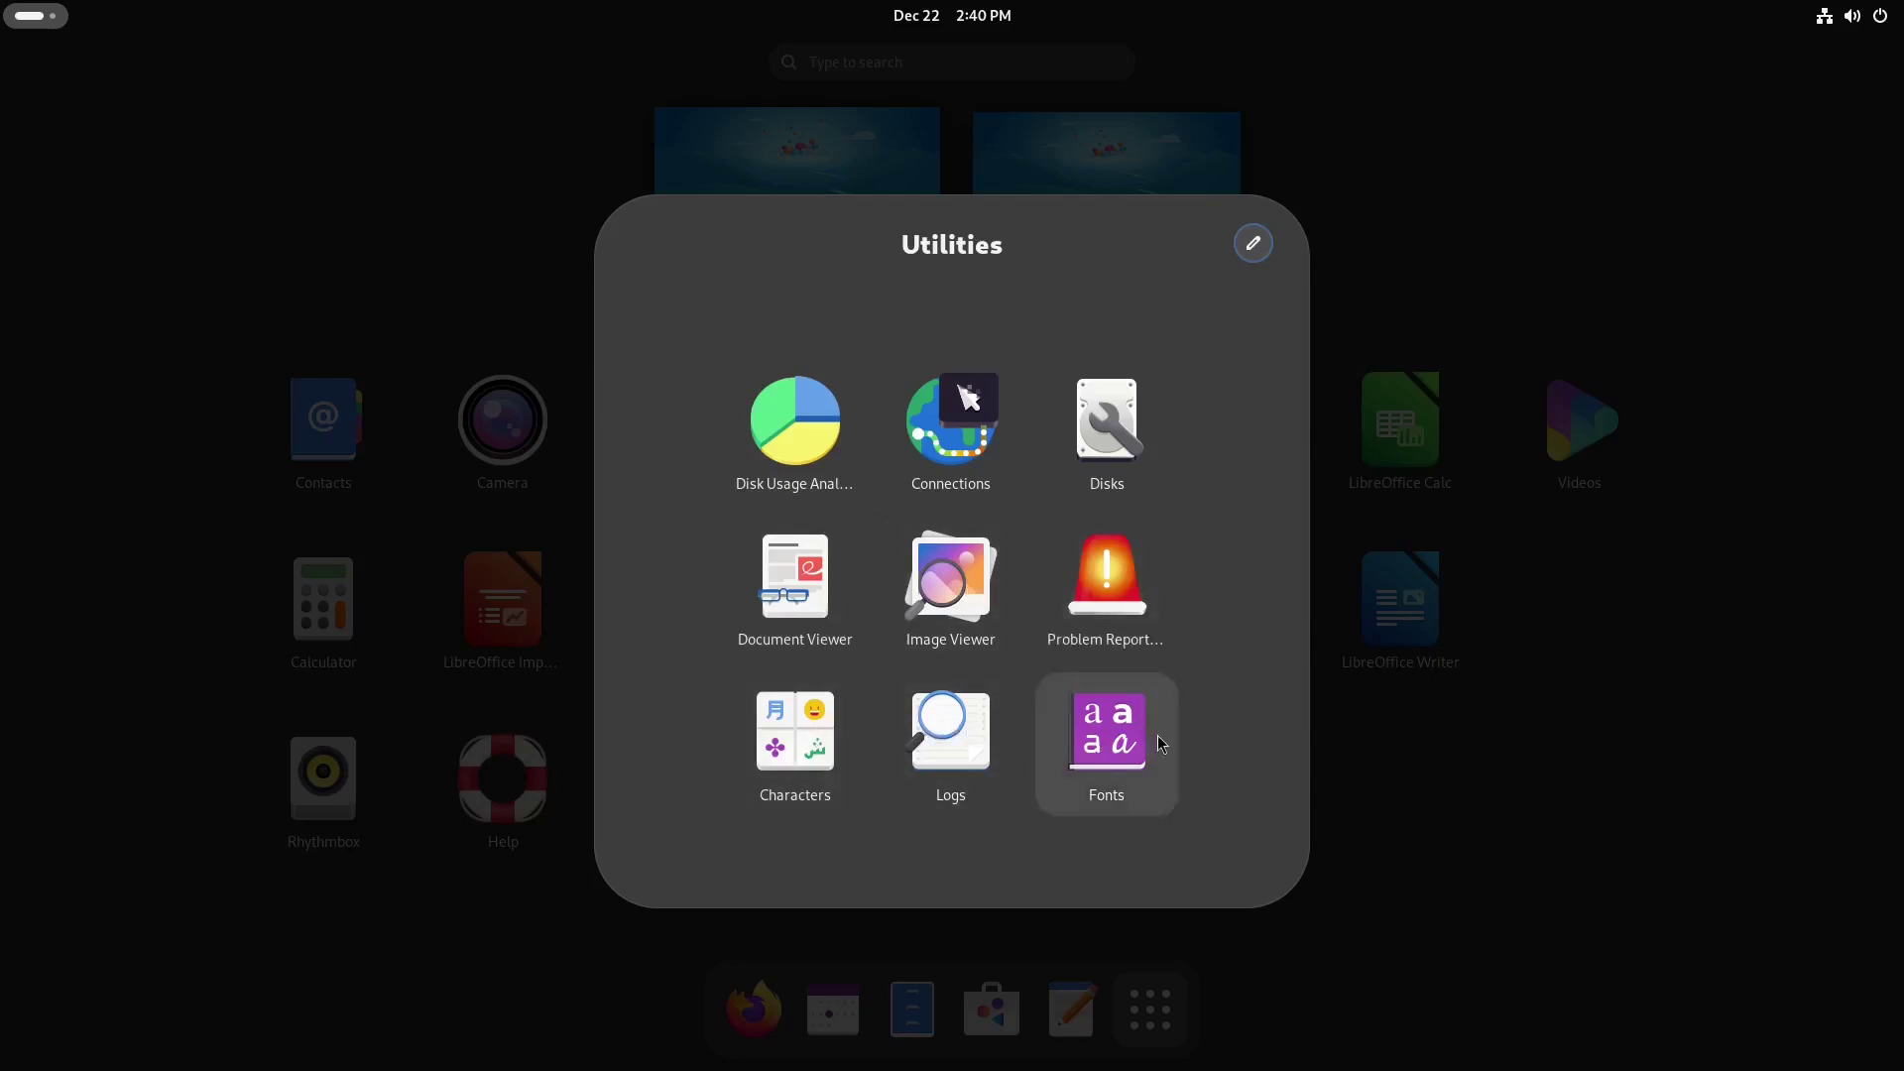
pyautogui.click(1541, 289)
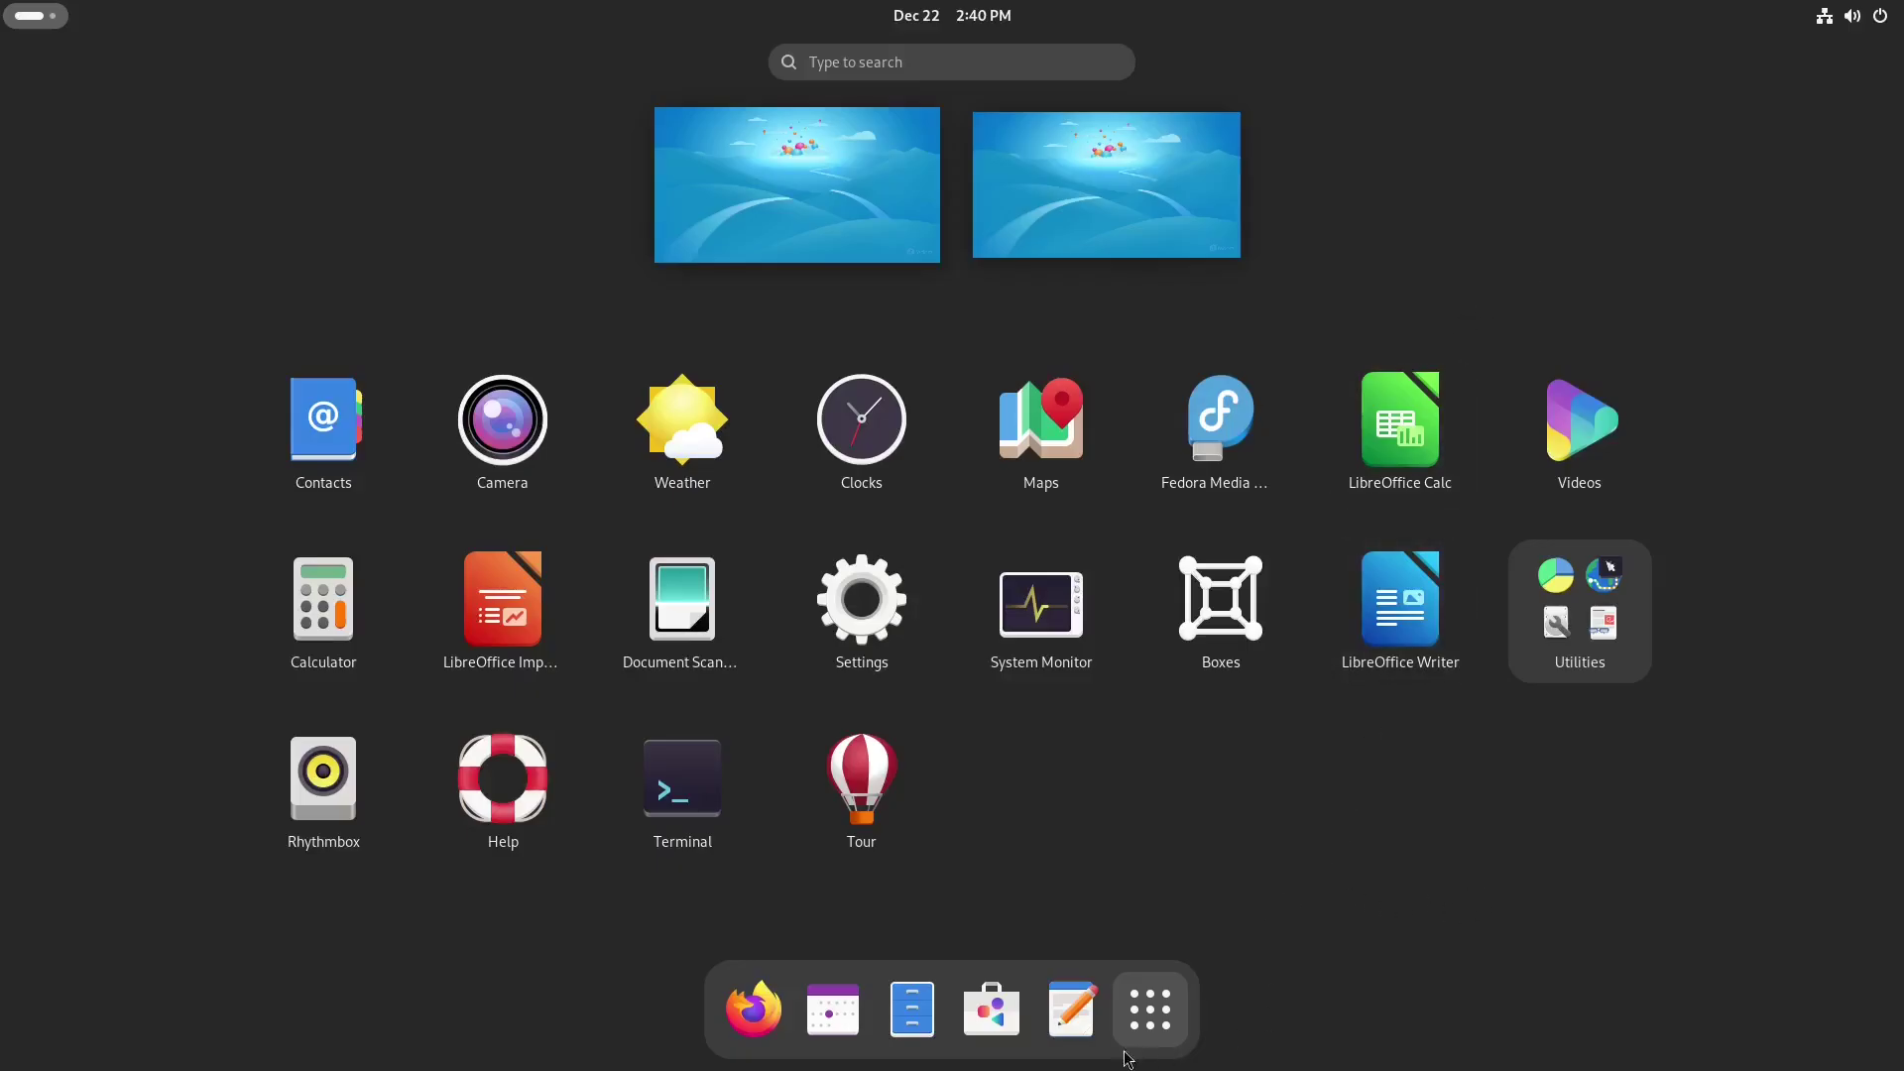
pyautogui.click(1151, 1010)
pyautogui.click(708, 514)
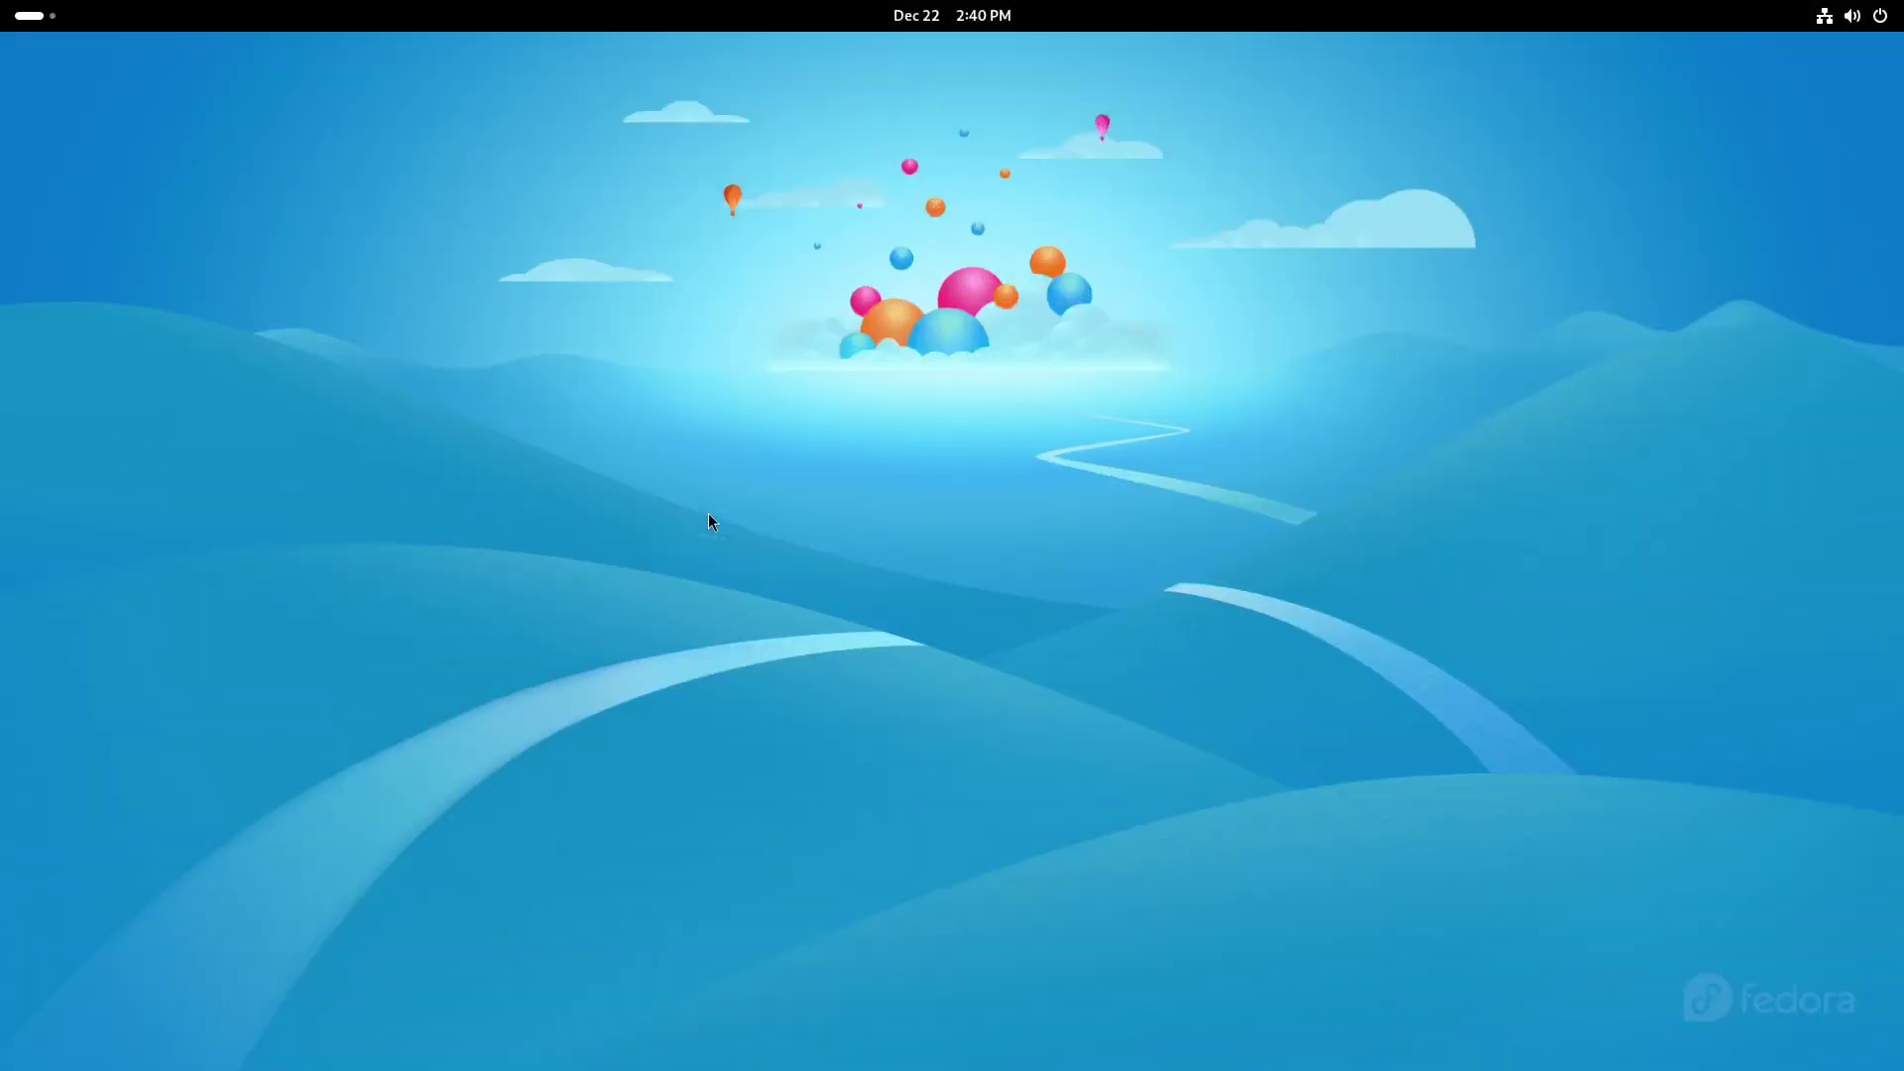
pyautogui.click(35, 15)
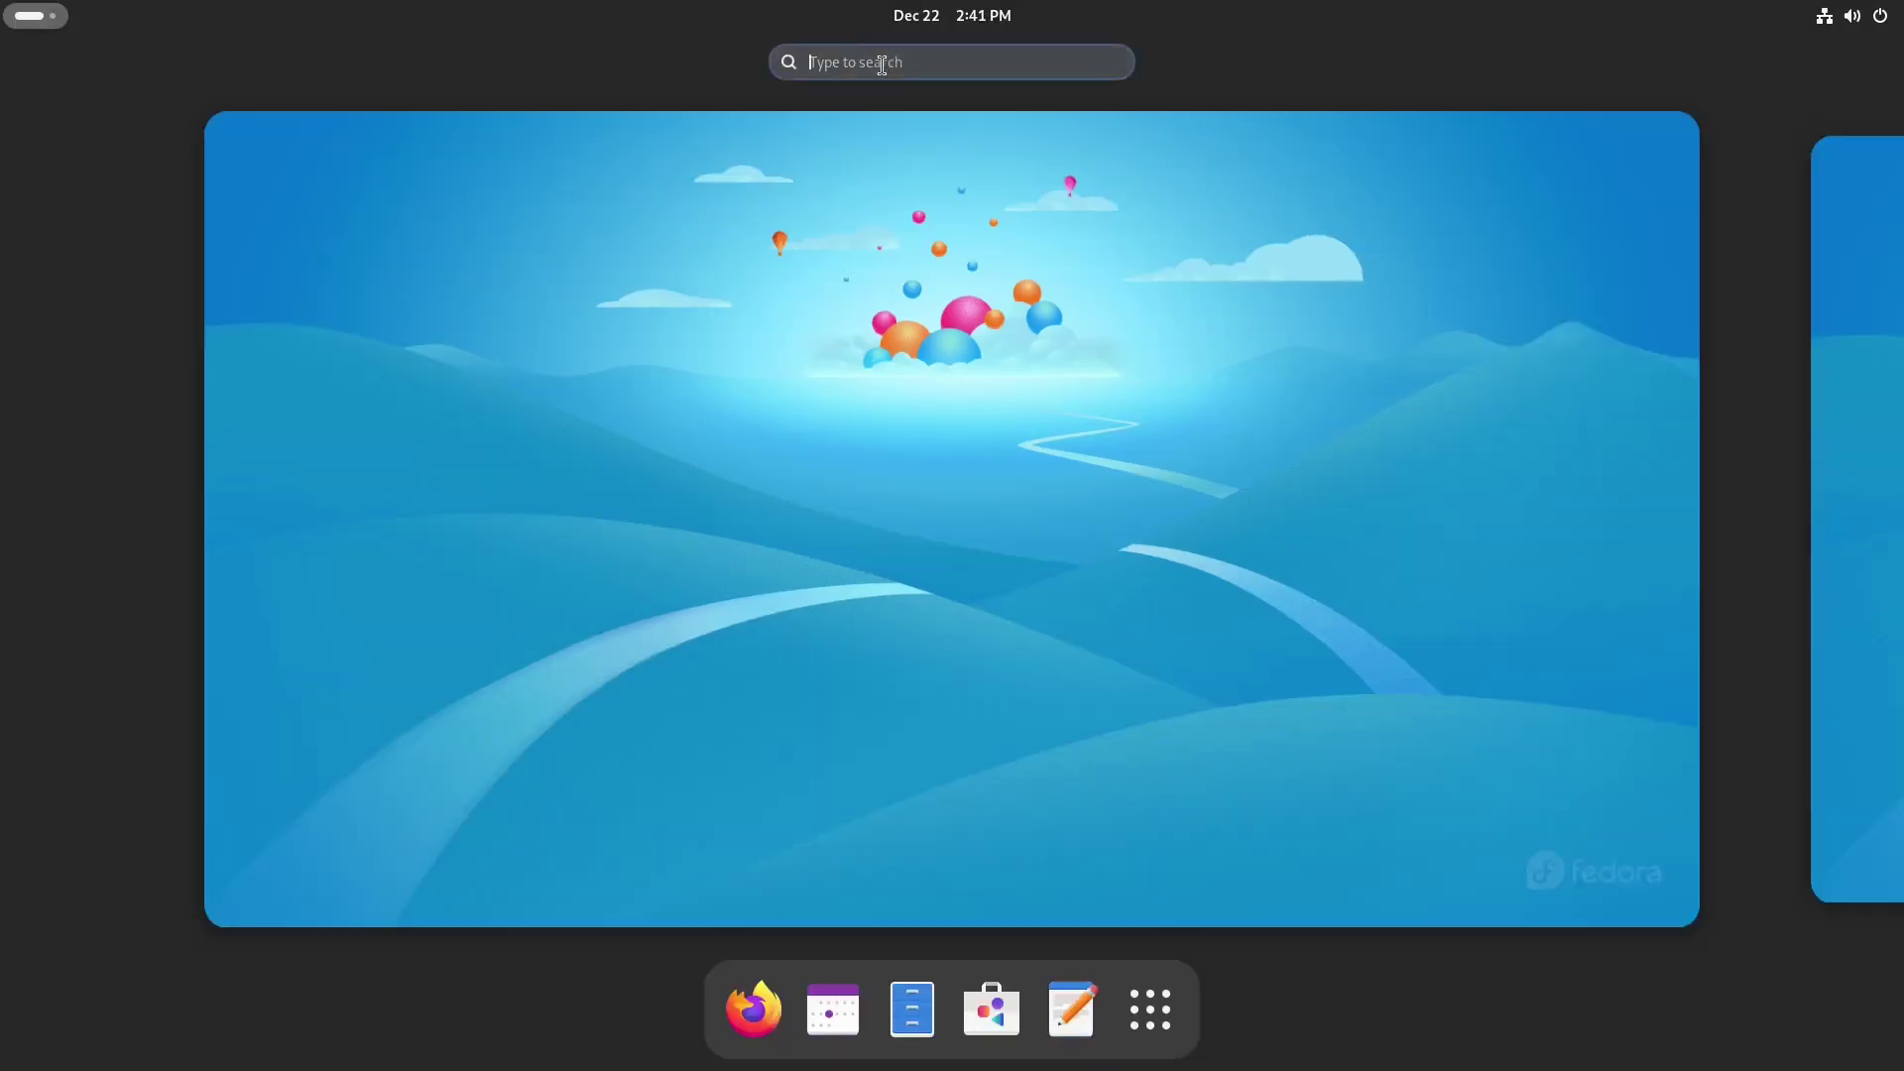
pyautogui.click(667, 447)
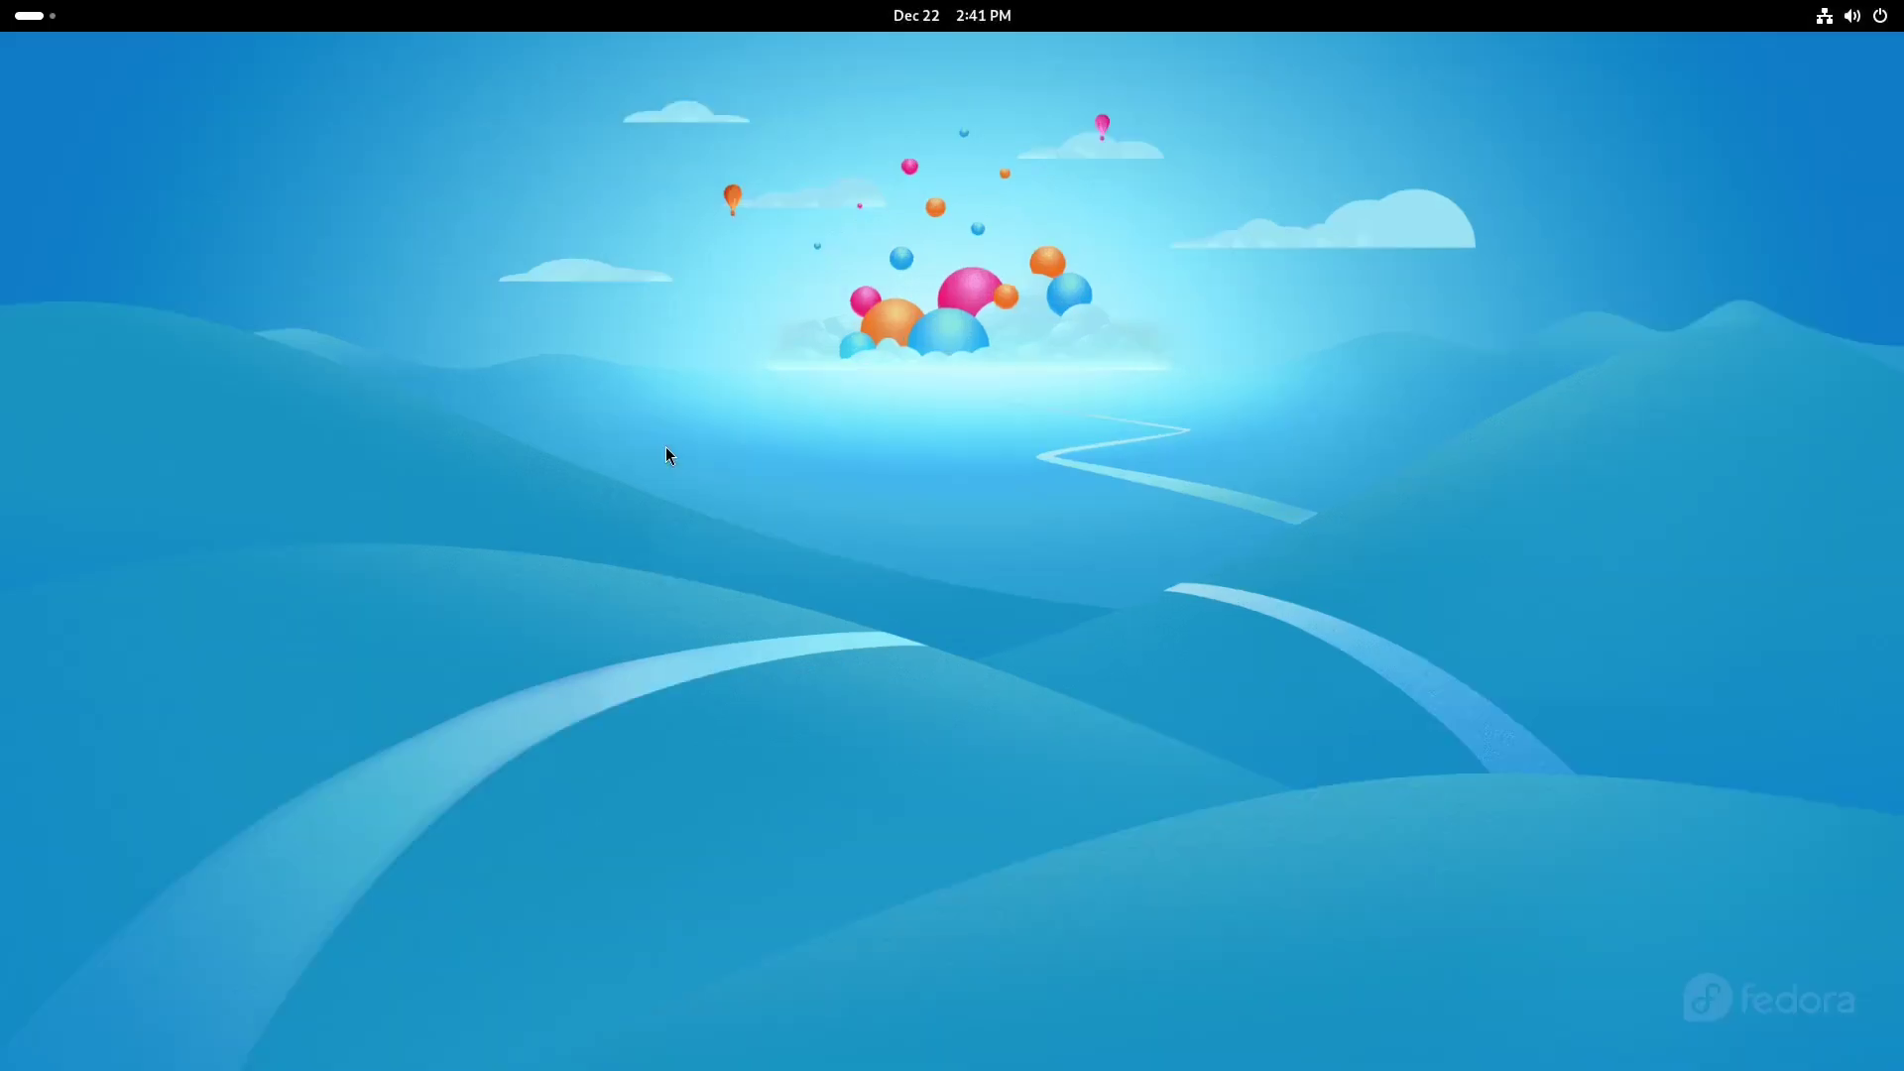
# - Launch Software and enable third-party repositories, authorising with the account password
pyautogui.click(33, 17)
pyautogui.click(990, 1011)
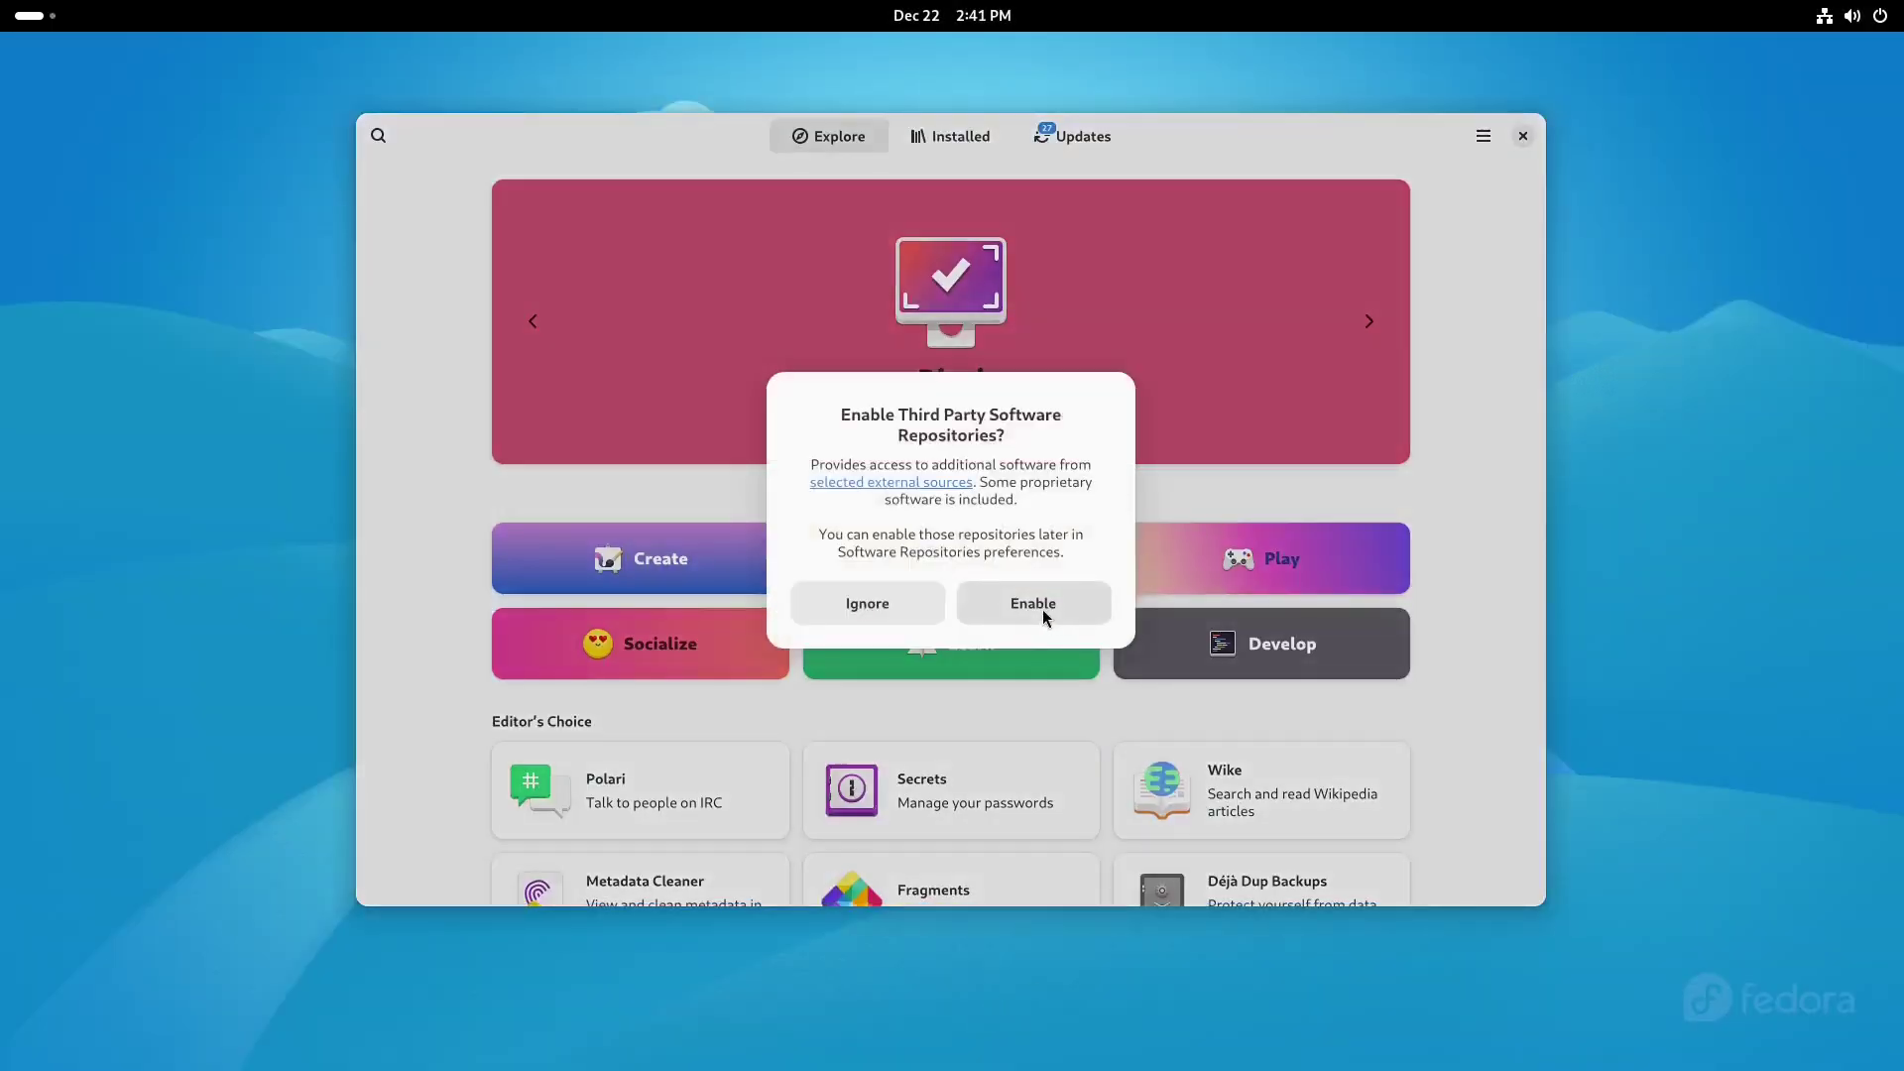
pyautogui.click(1043, 609)
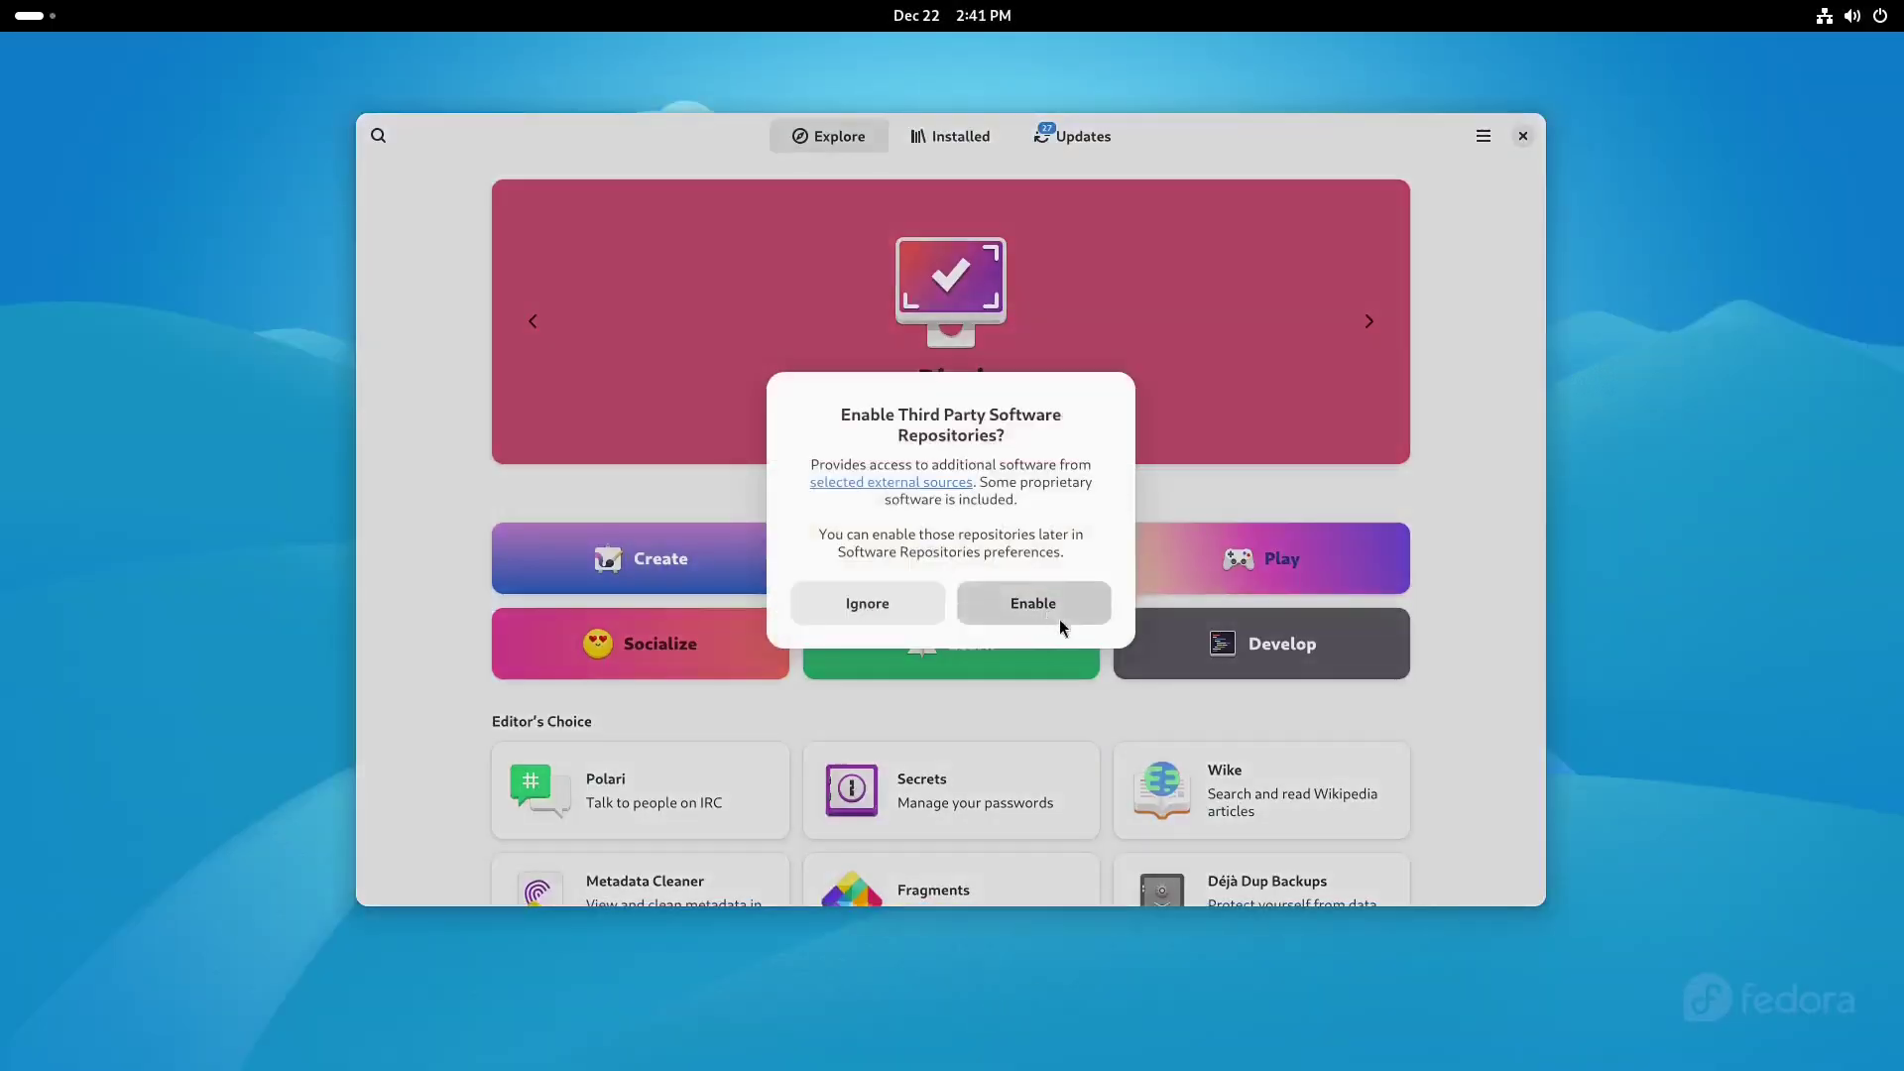
pyautogui.write('***')
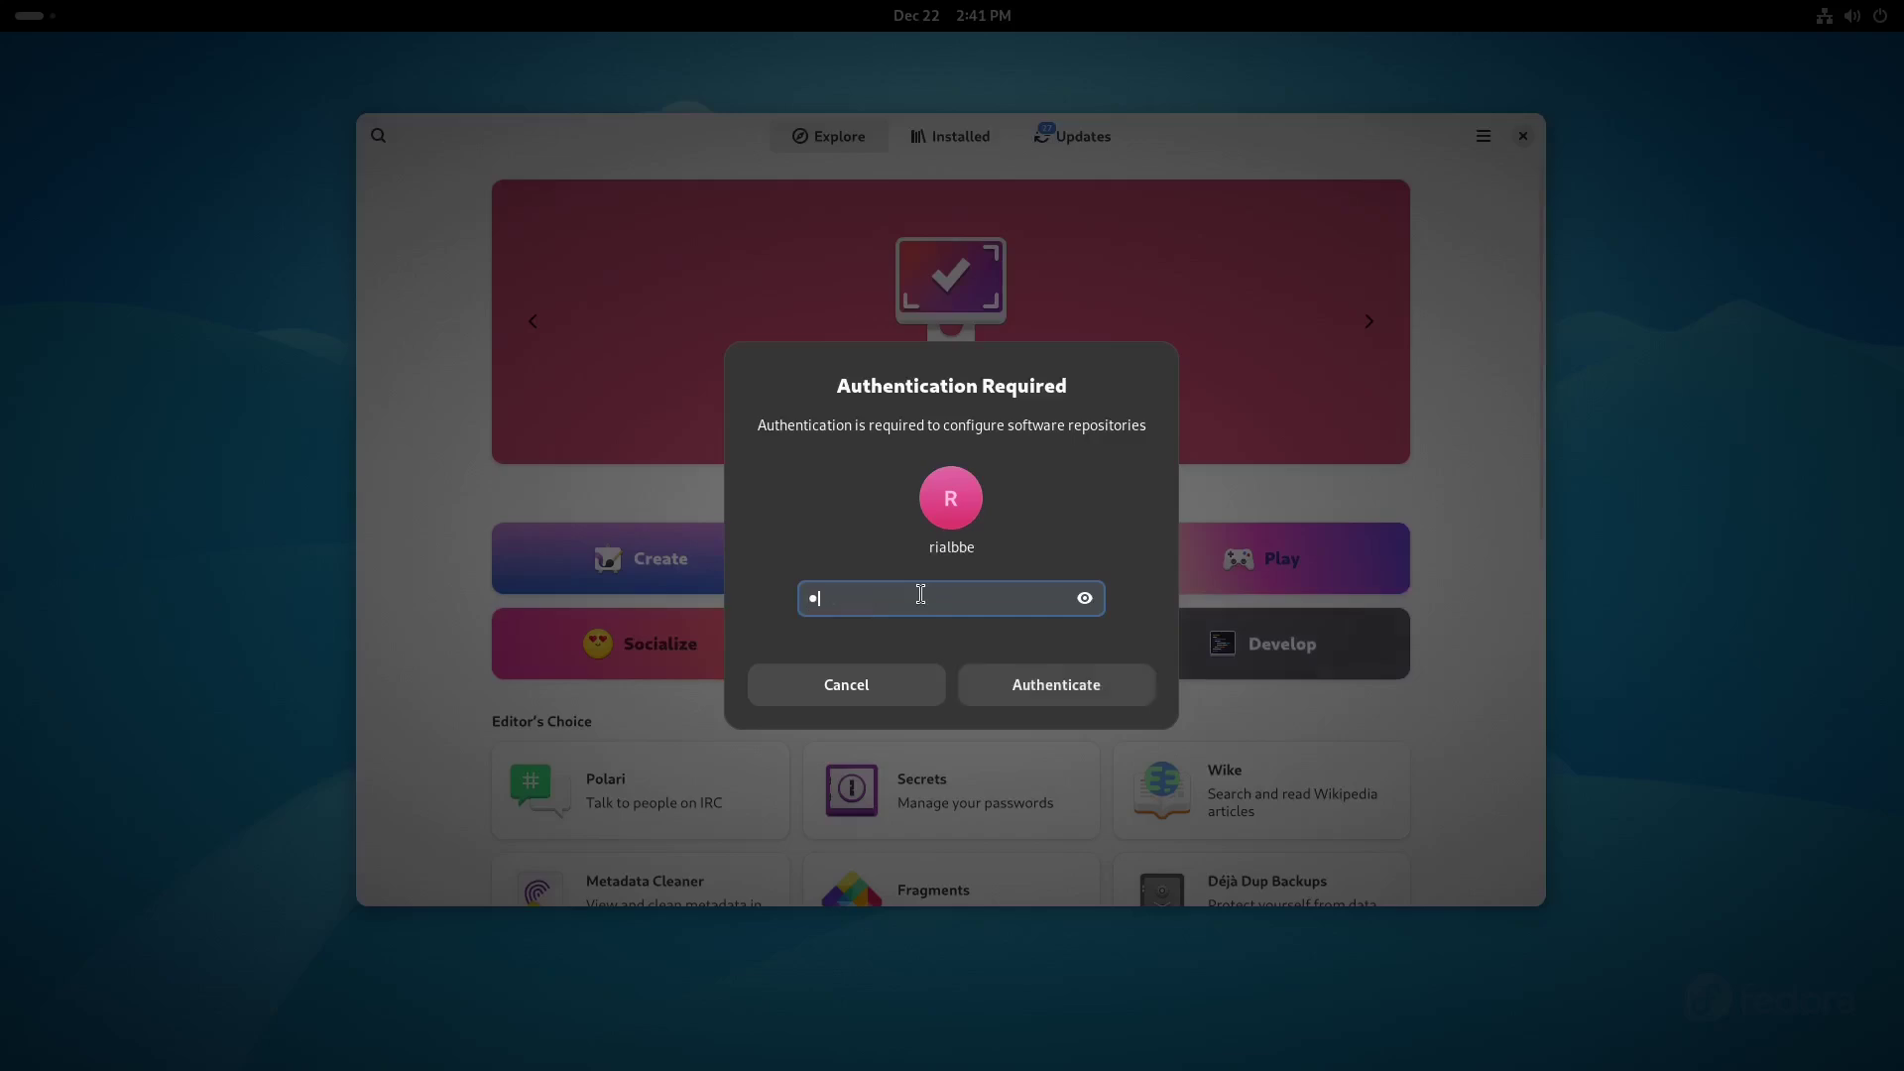
pyautogui.press('Return')
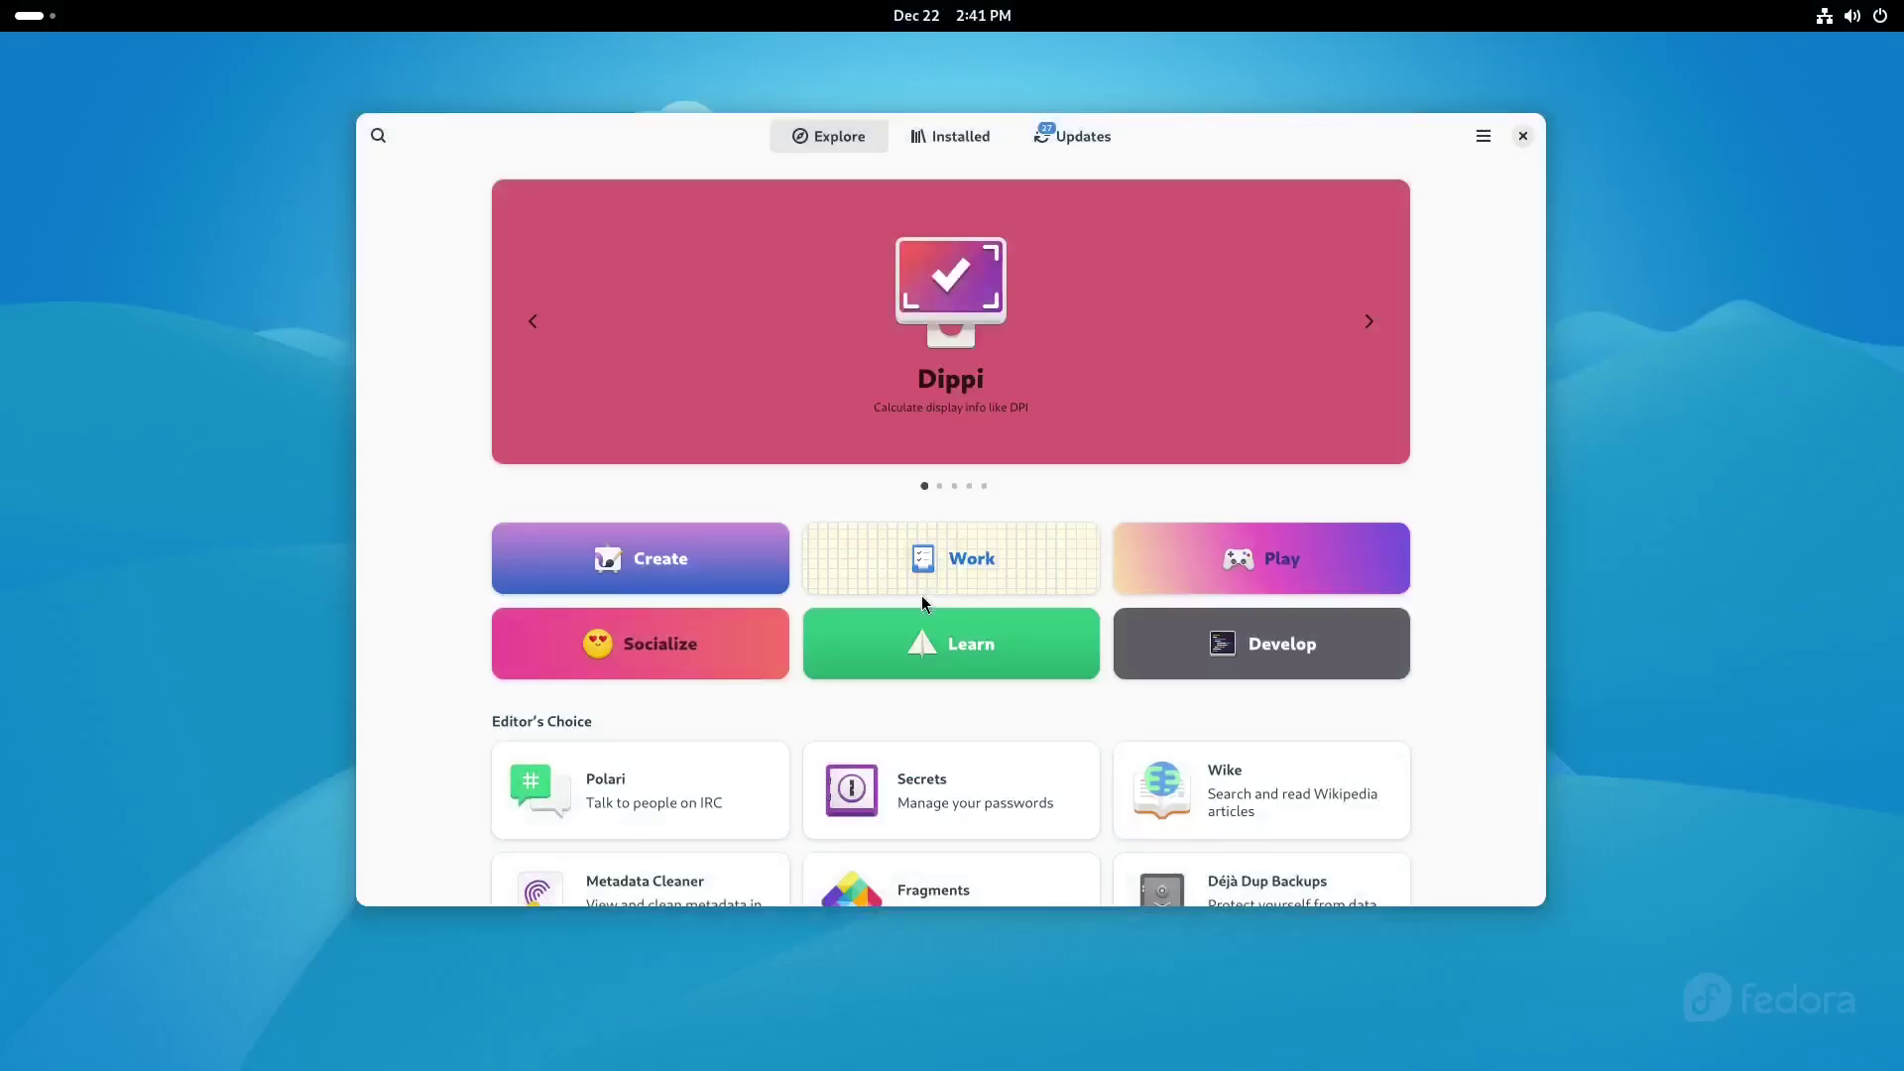
# - Download the available updates and restart the system to install them
pyautogui.click(1075, 139)
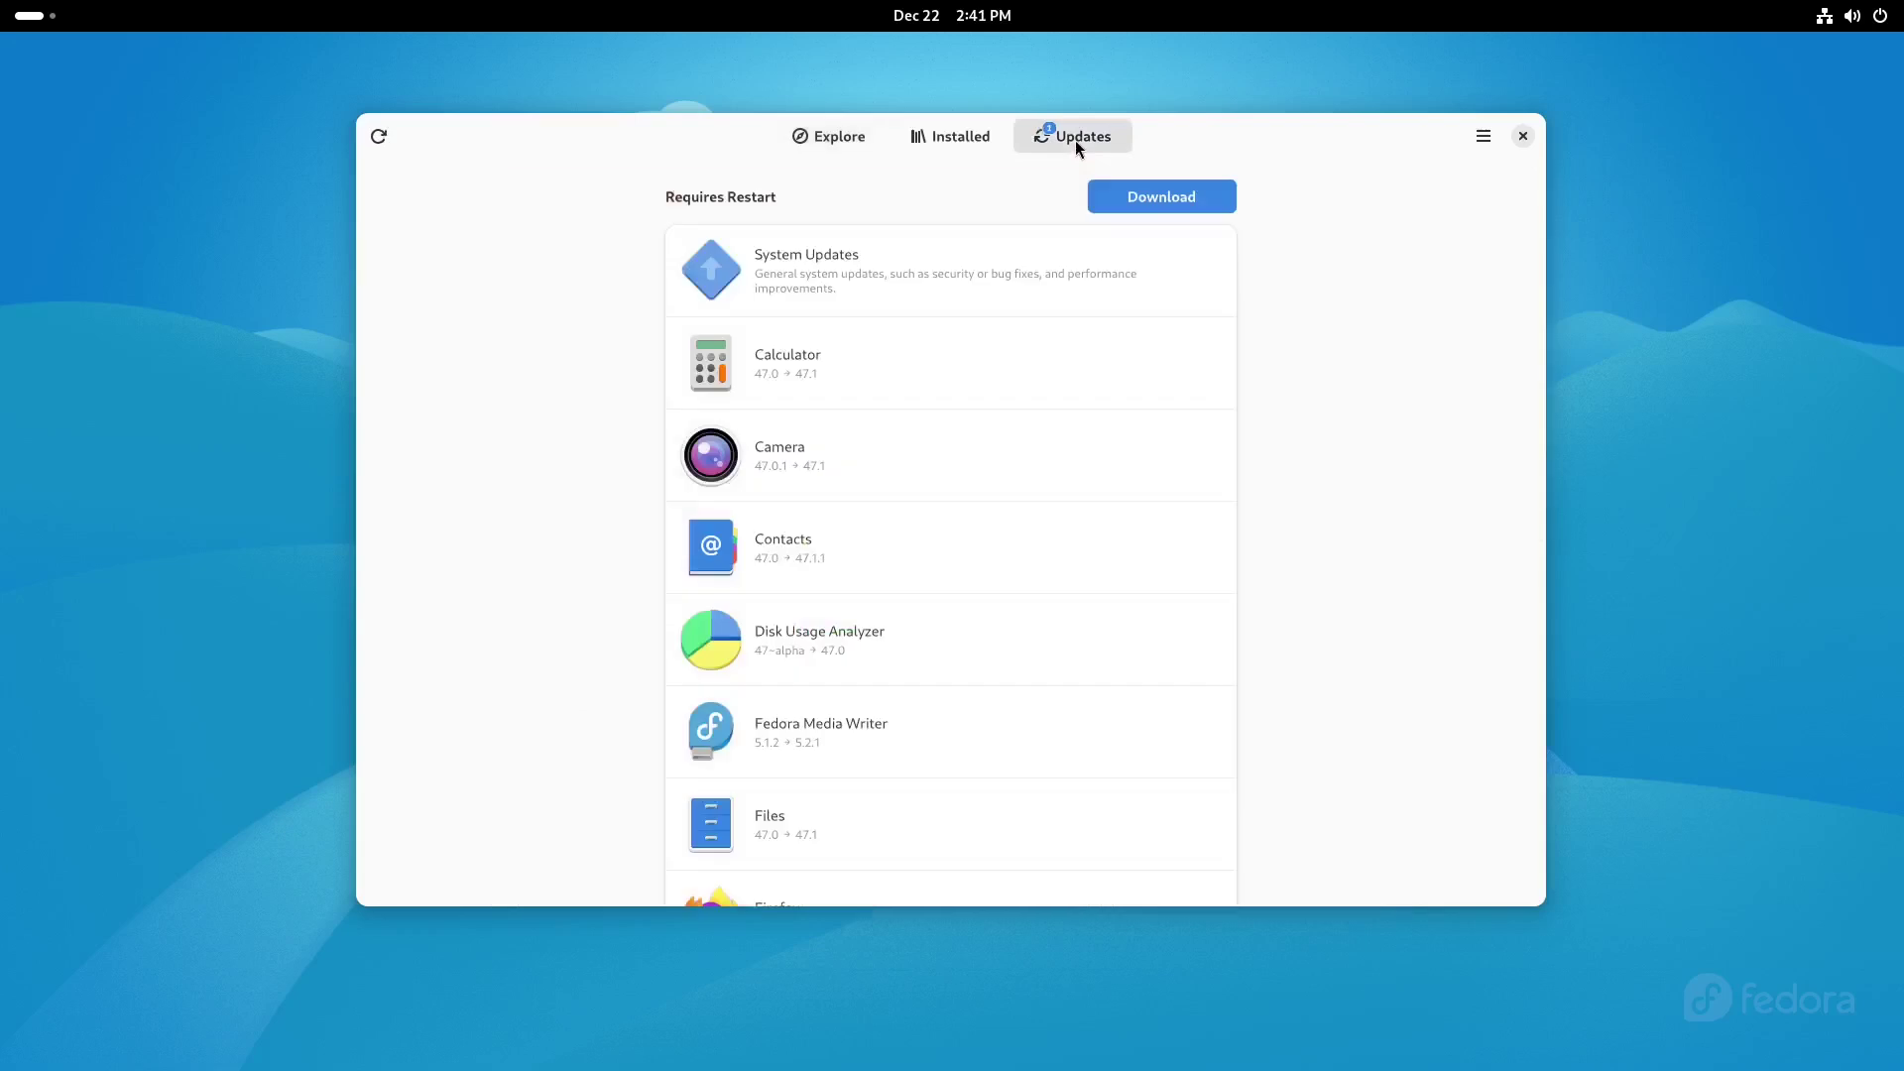
pyautogui.click(1201, 202)
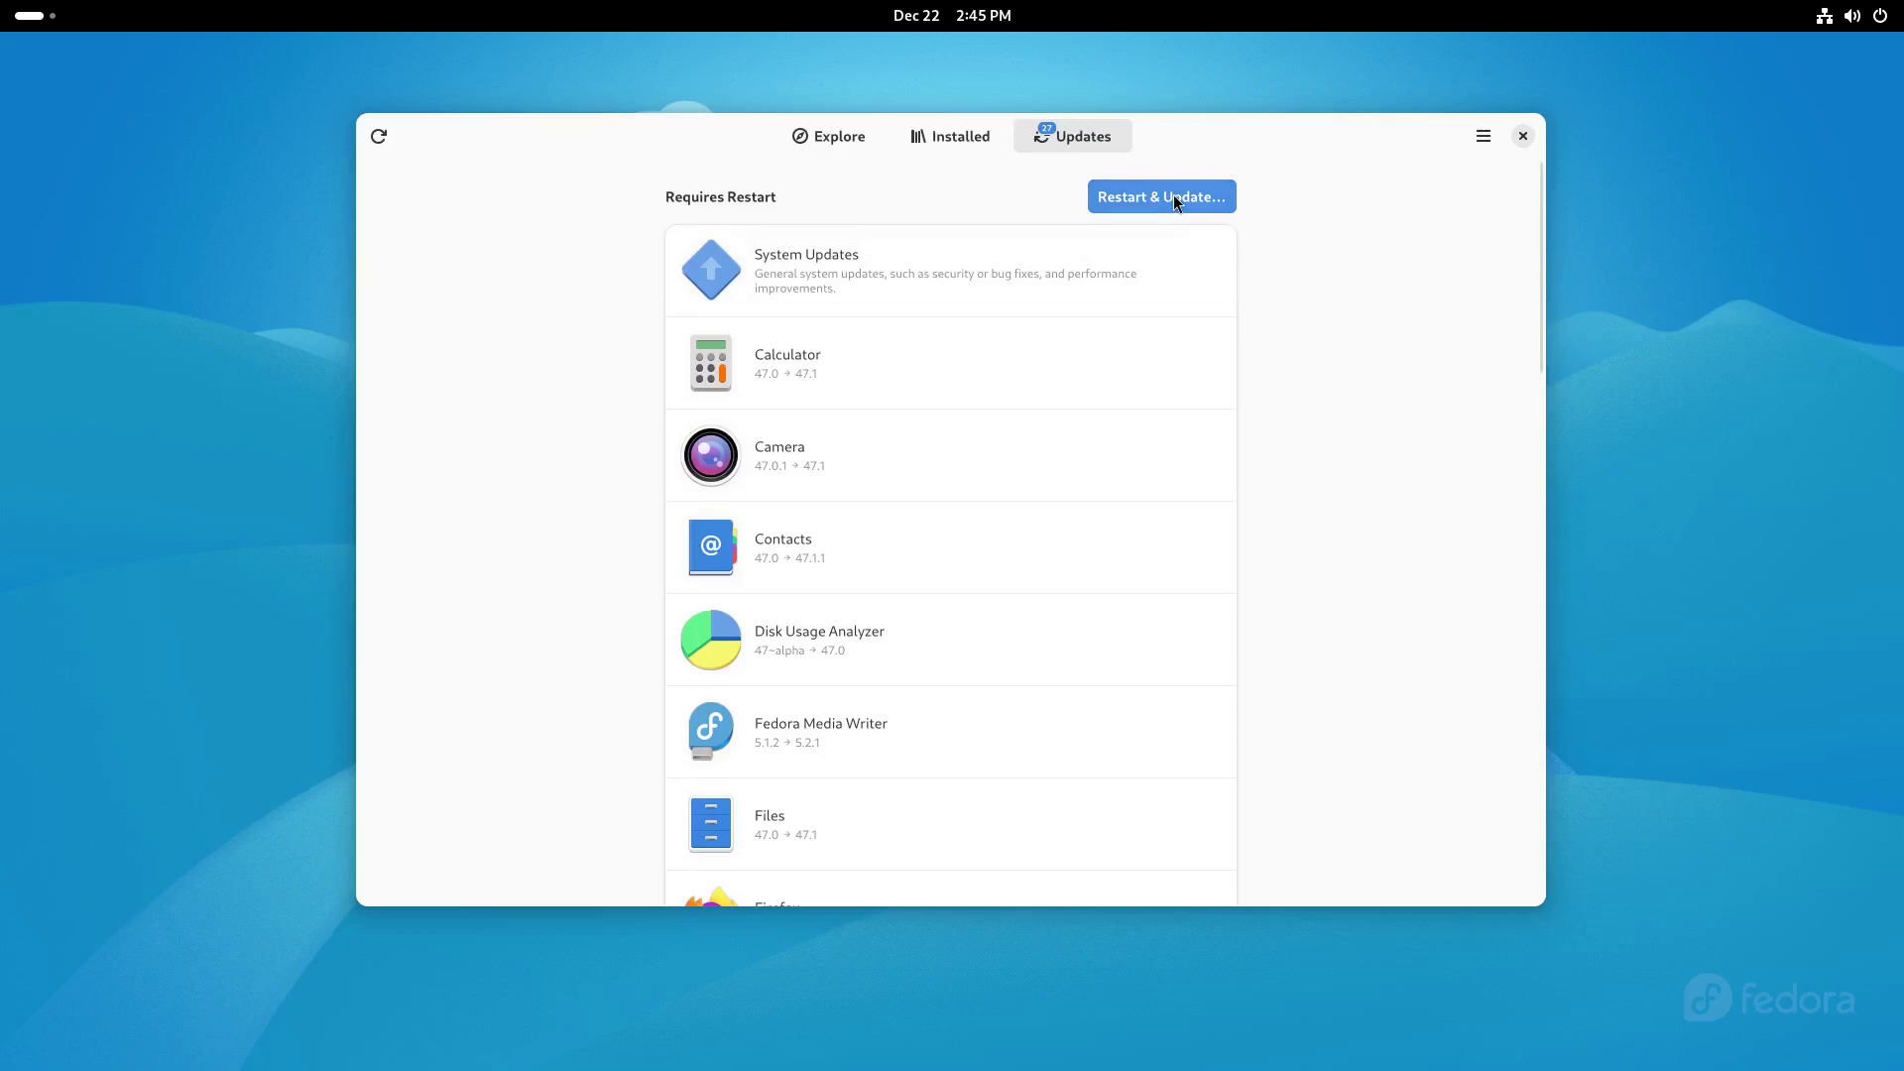
pyautogui.click(1174, 197)
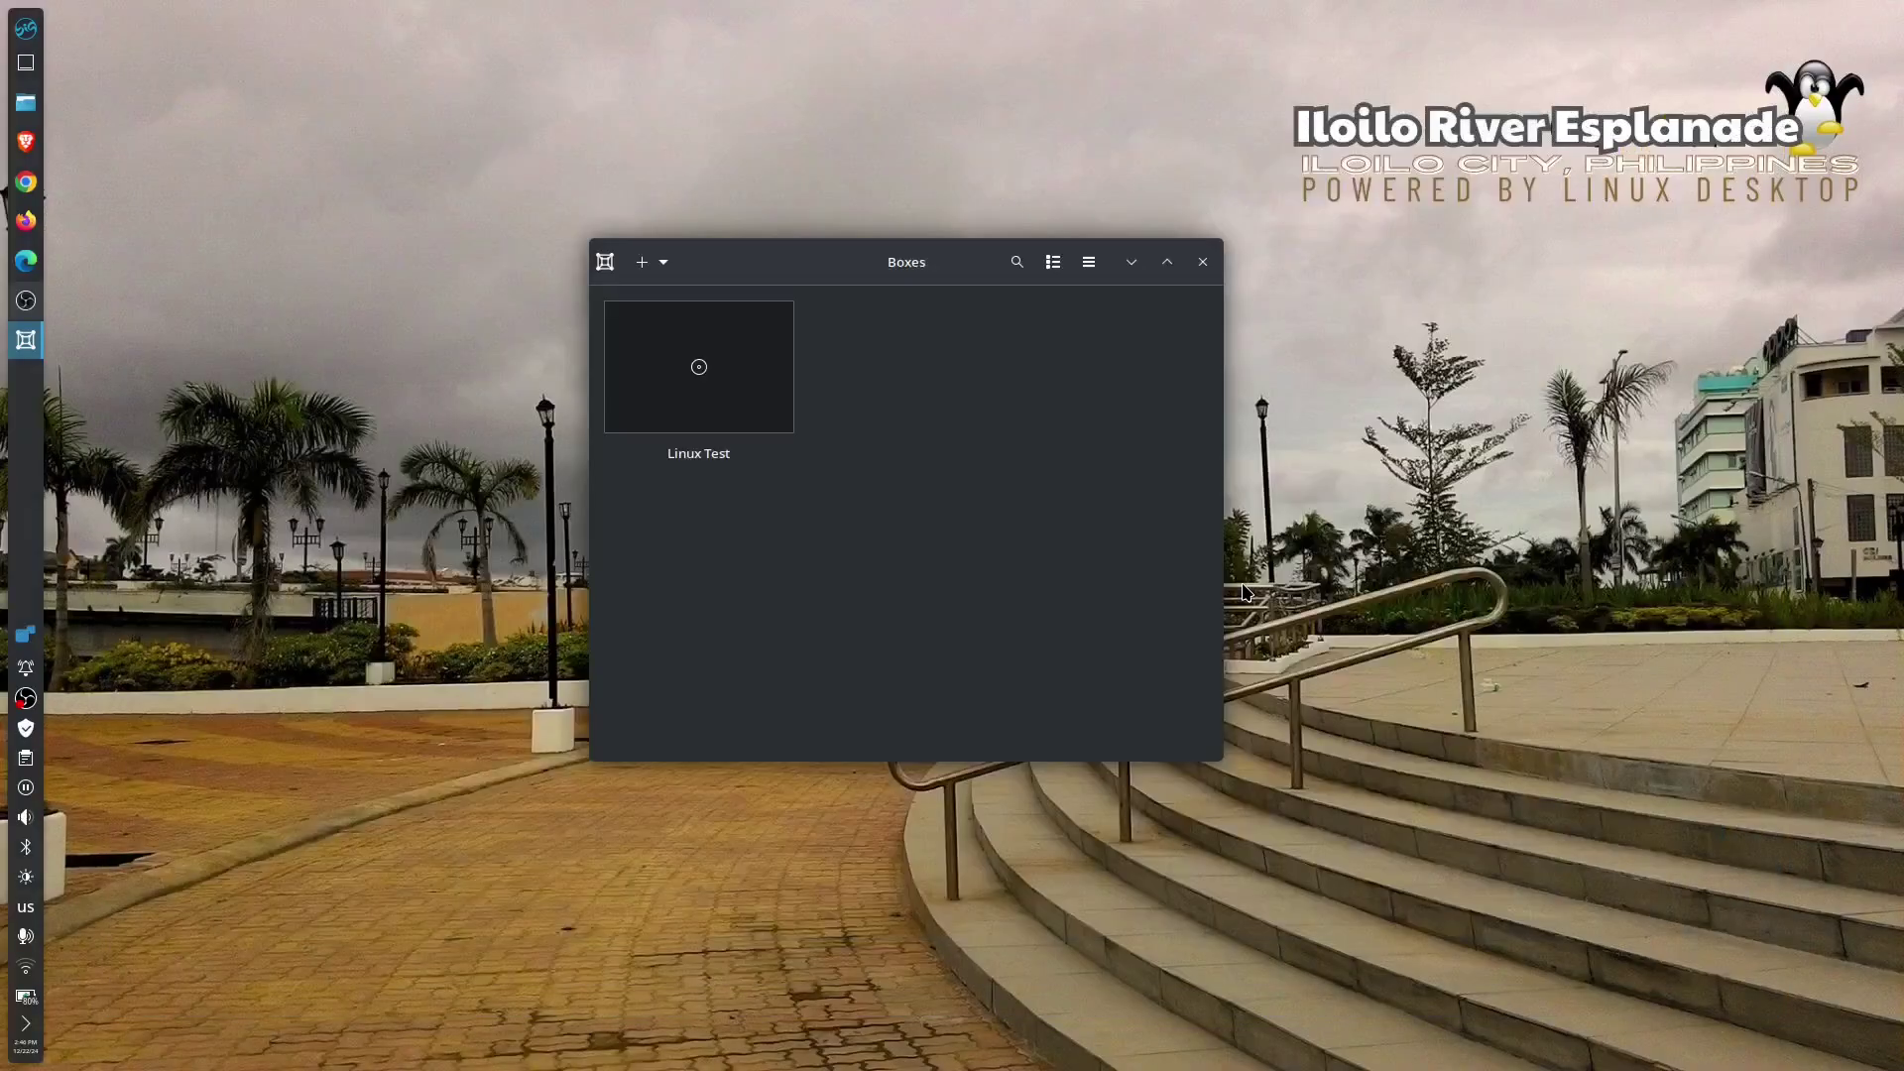
# - Run the Linux Test box full screen, reopening it after the update restart
pyautogui.click(668, 382)
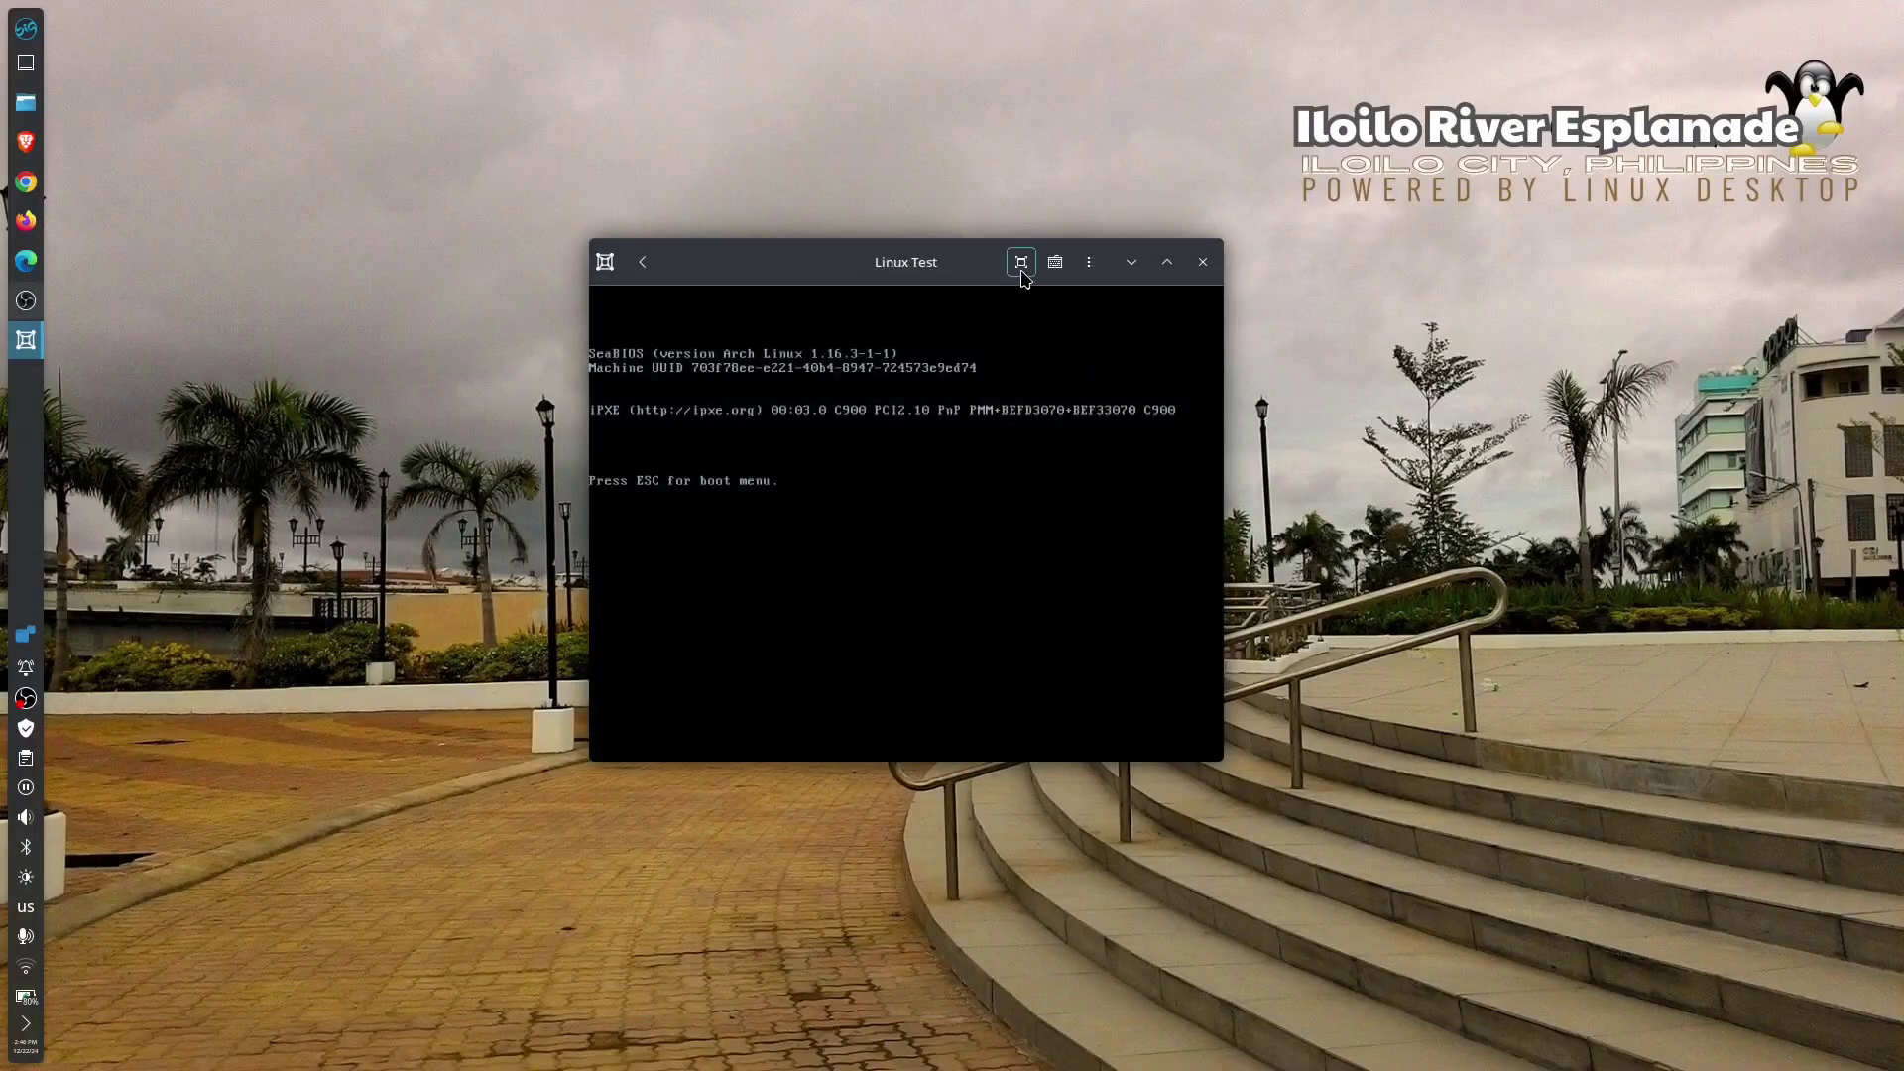
pyautogui.click(1021, 262)
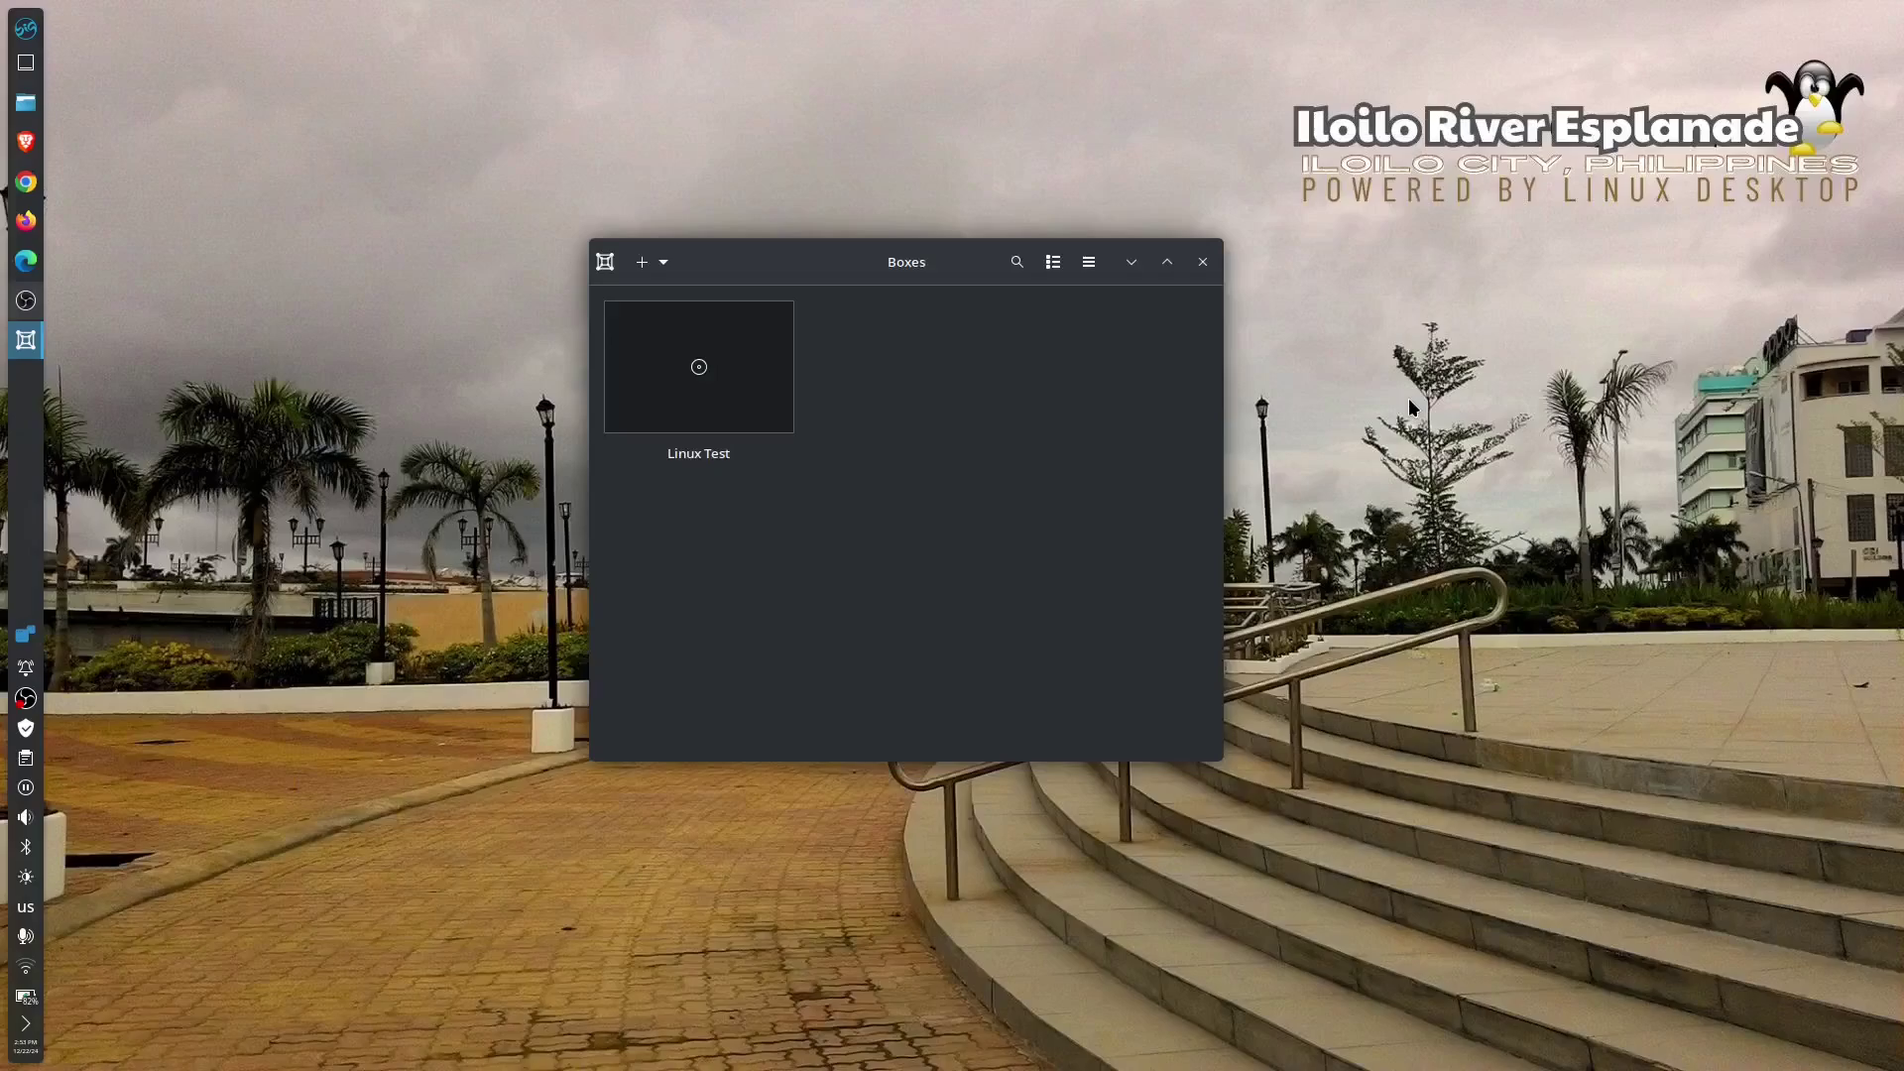
pyautogui.click(718, 395)
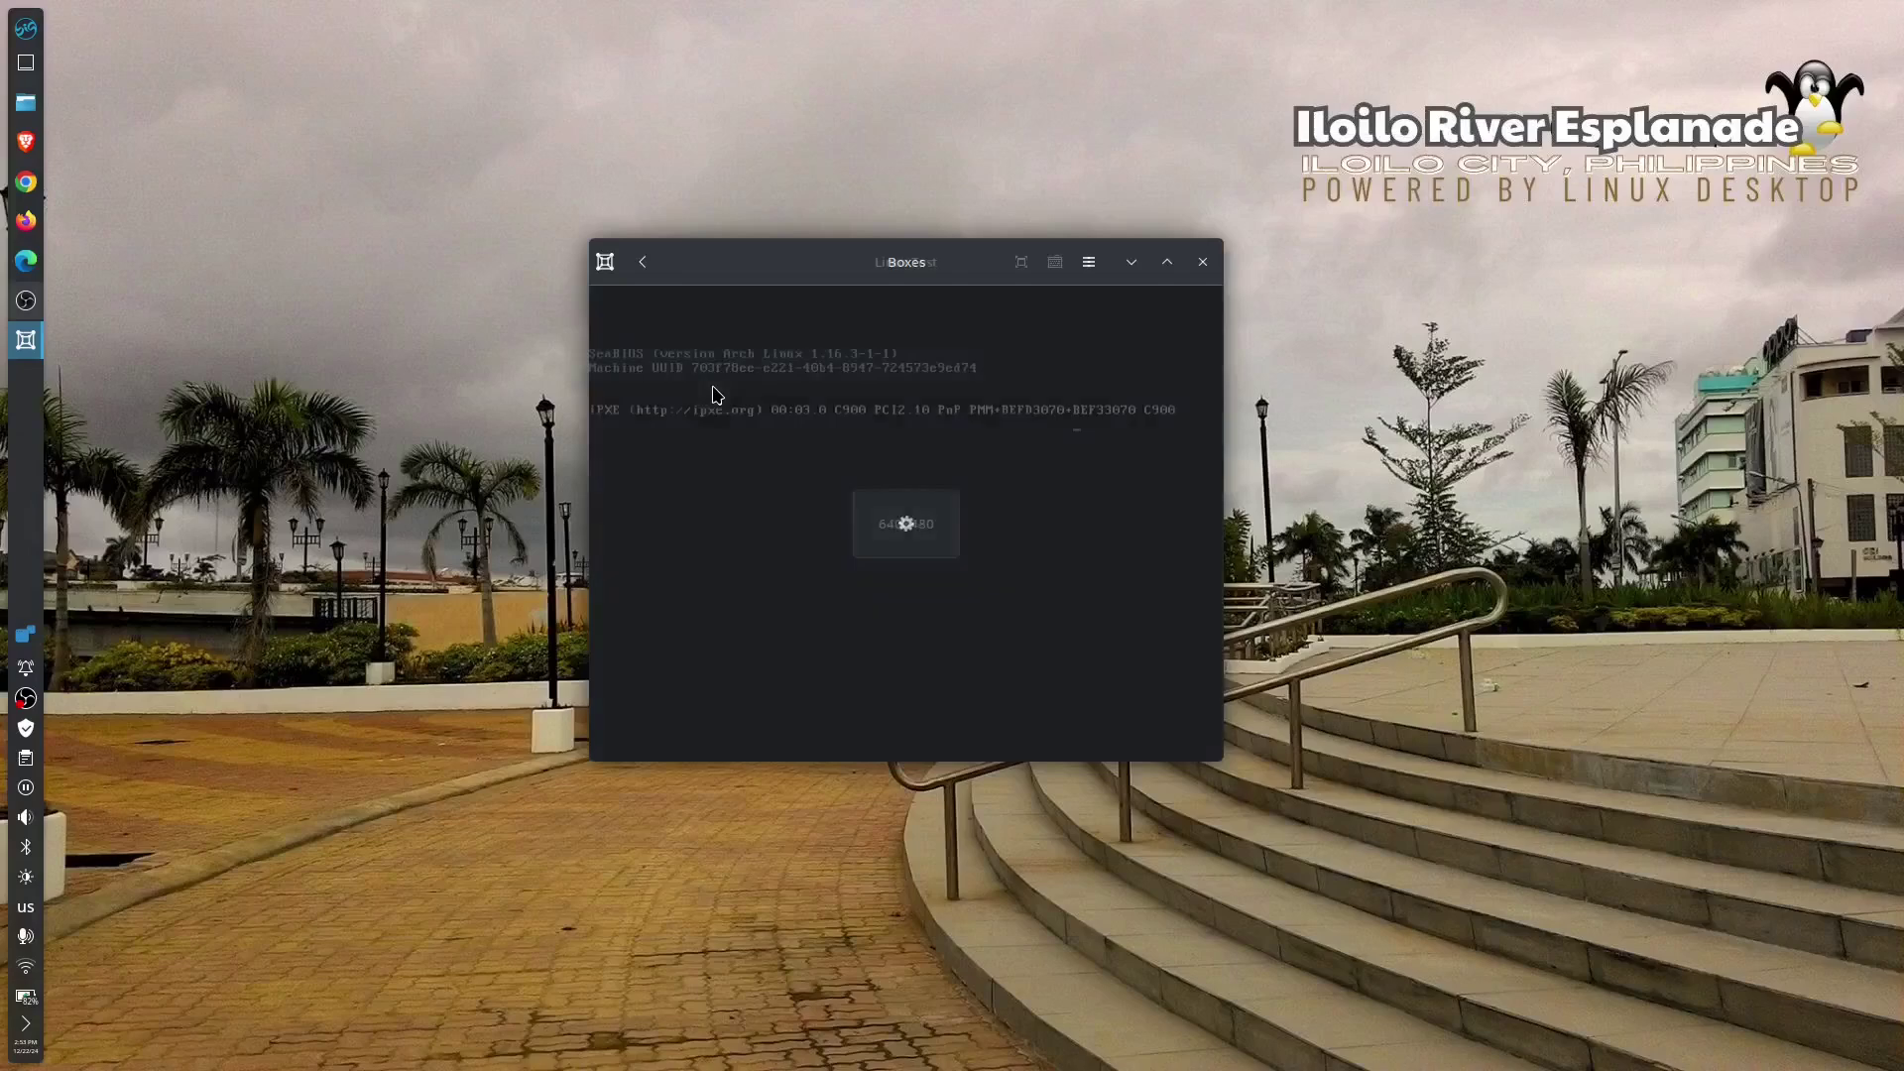
pyautogui.click(1020, 261)
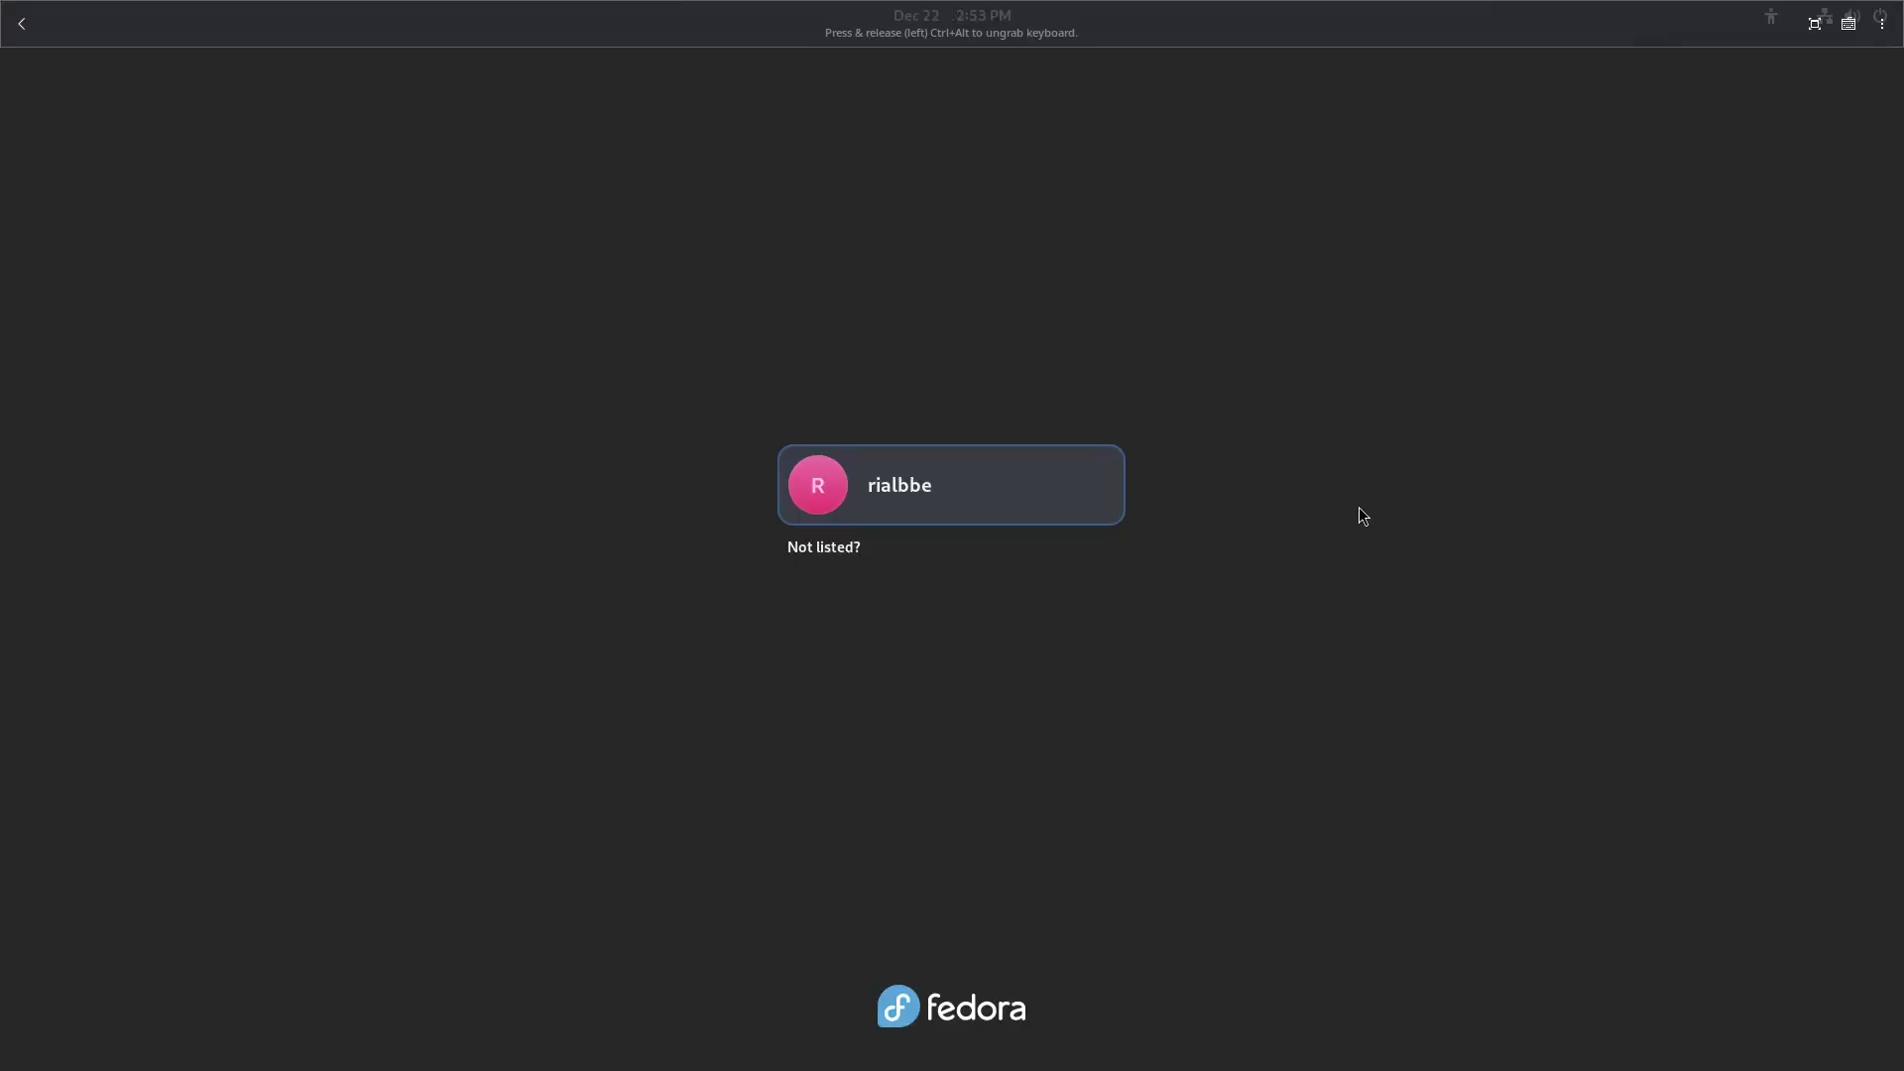
# - Sign in to the user account with its password
pyautogui.click(1010, 481)
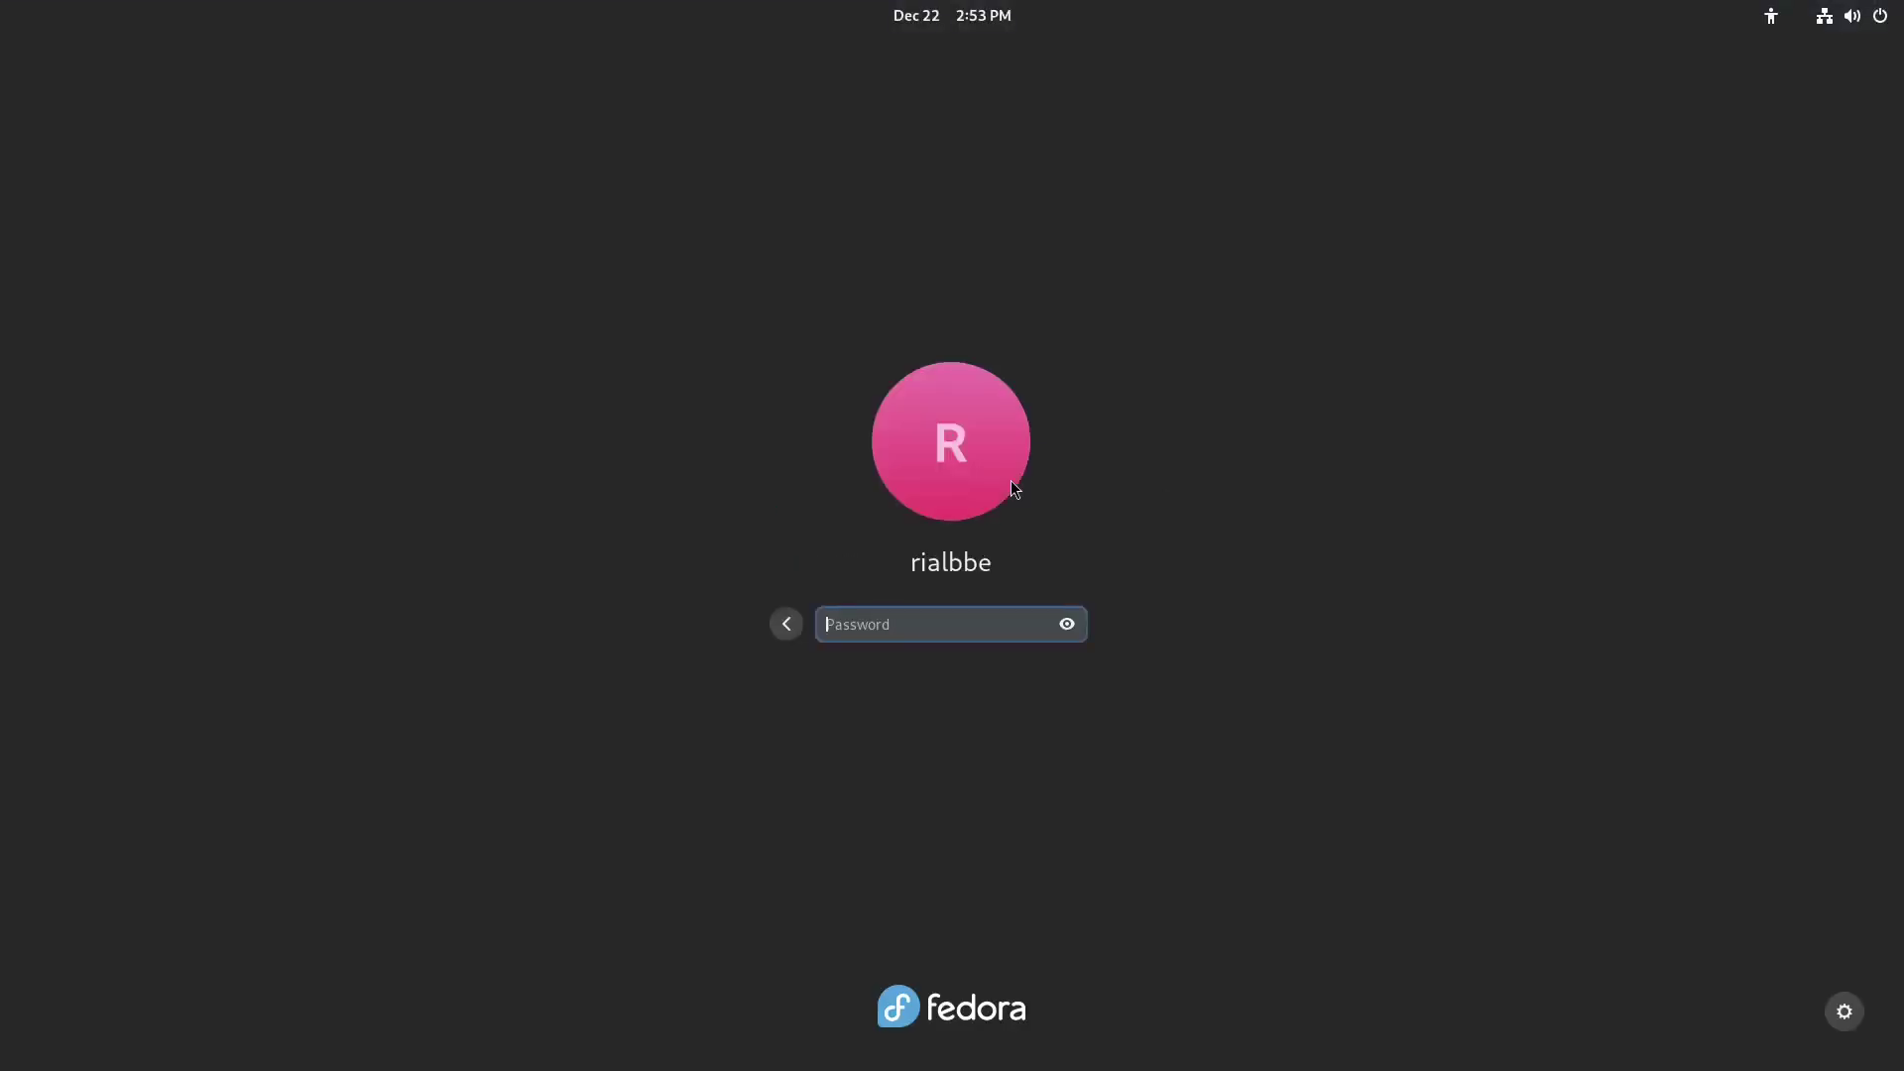
pyautogui.write('****')
pyautogui.press('Return')
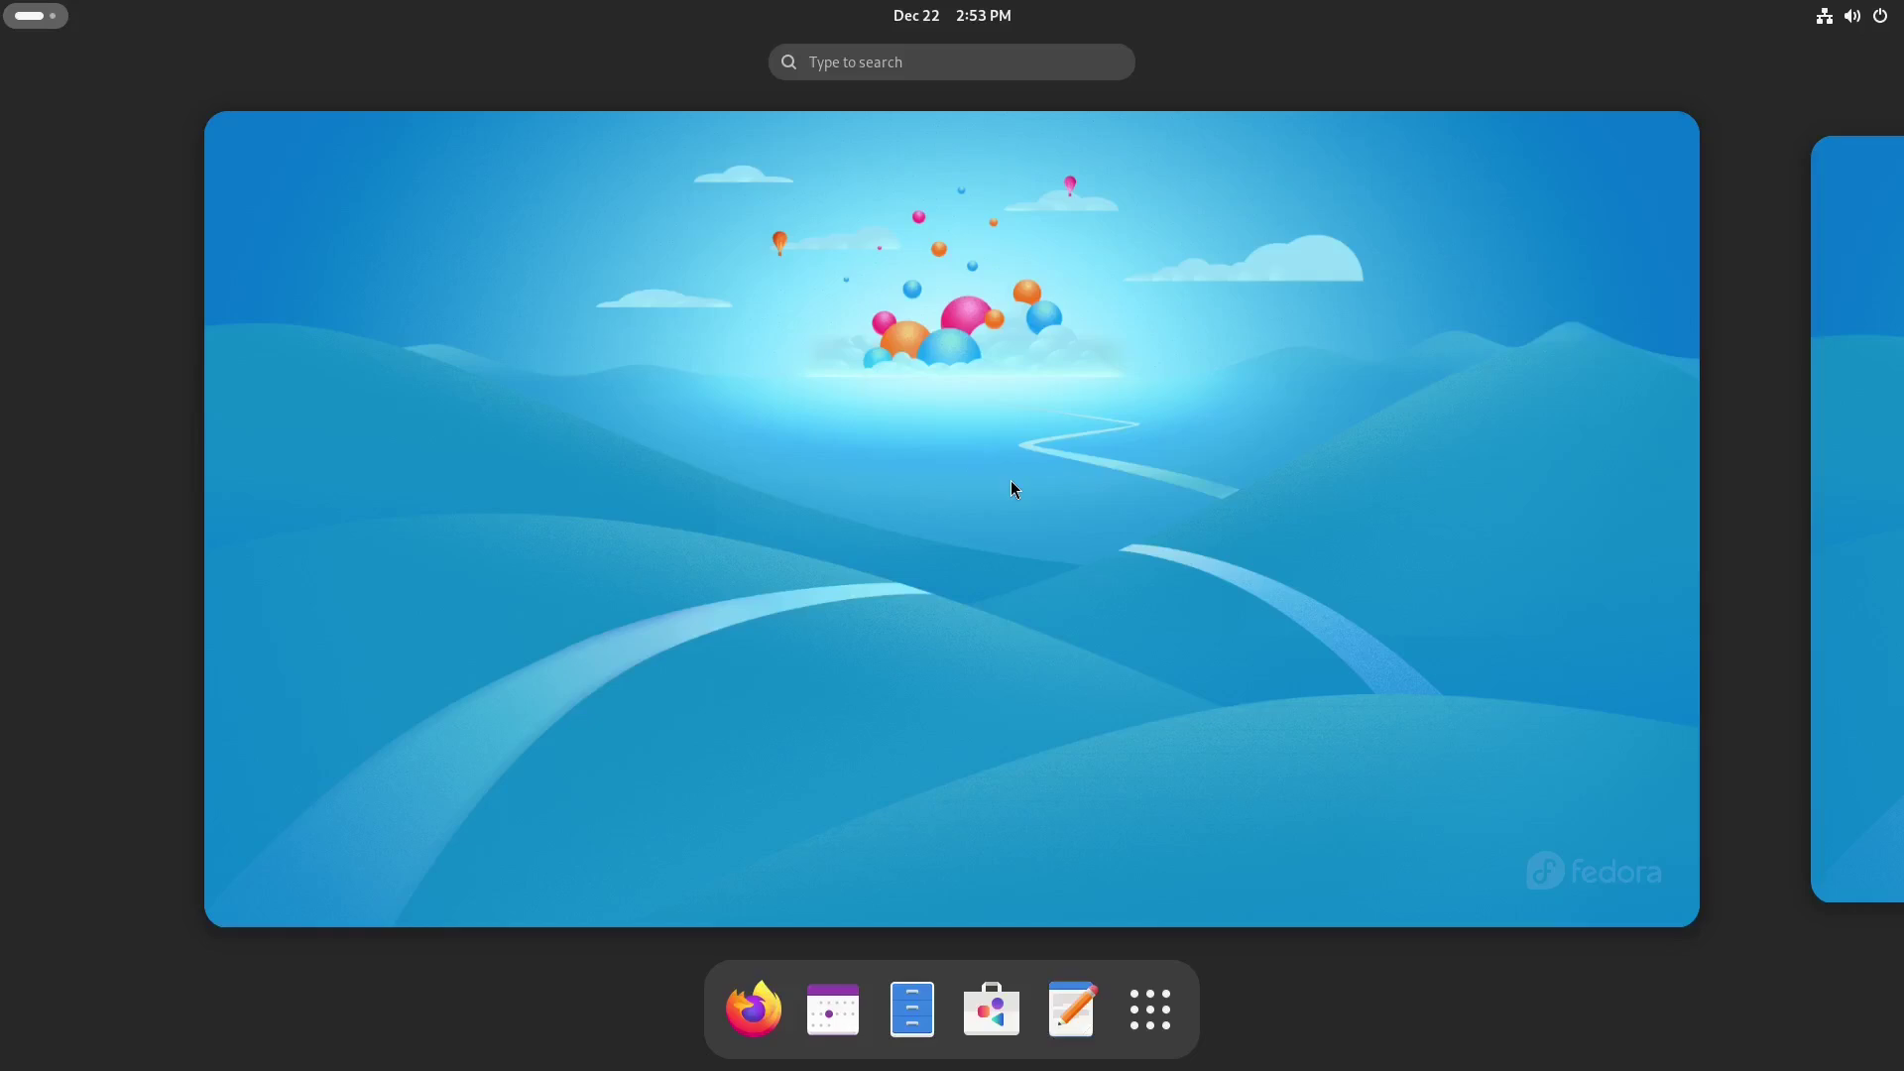
# - Launch Software from the overview and look through the app grid's Utilities folder
pyautogui.click(1012, 483)
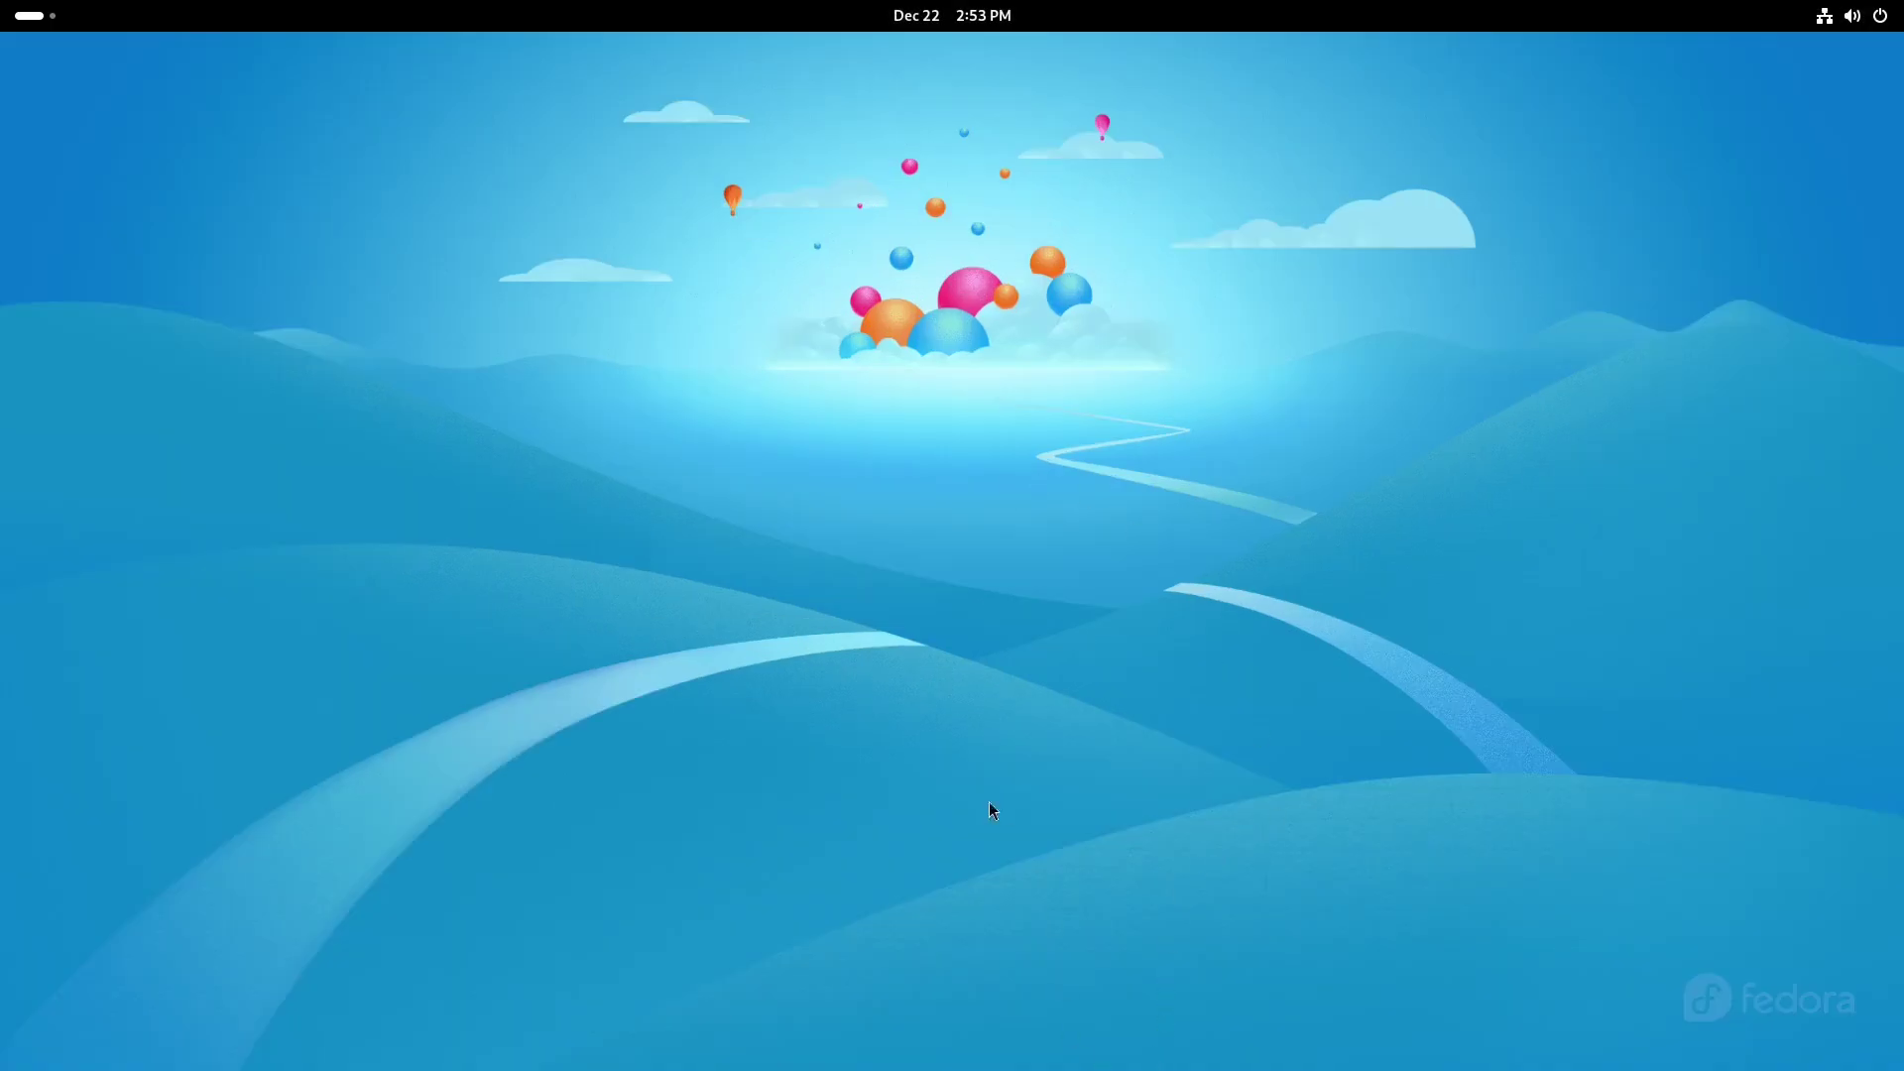
pyautogui.click(34, 16)
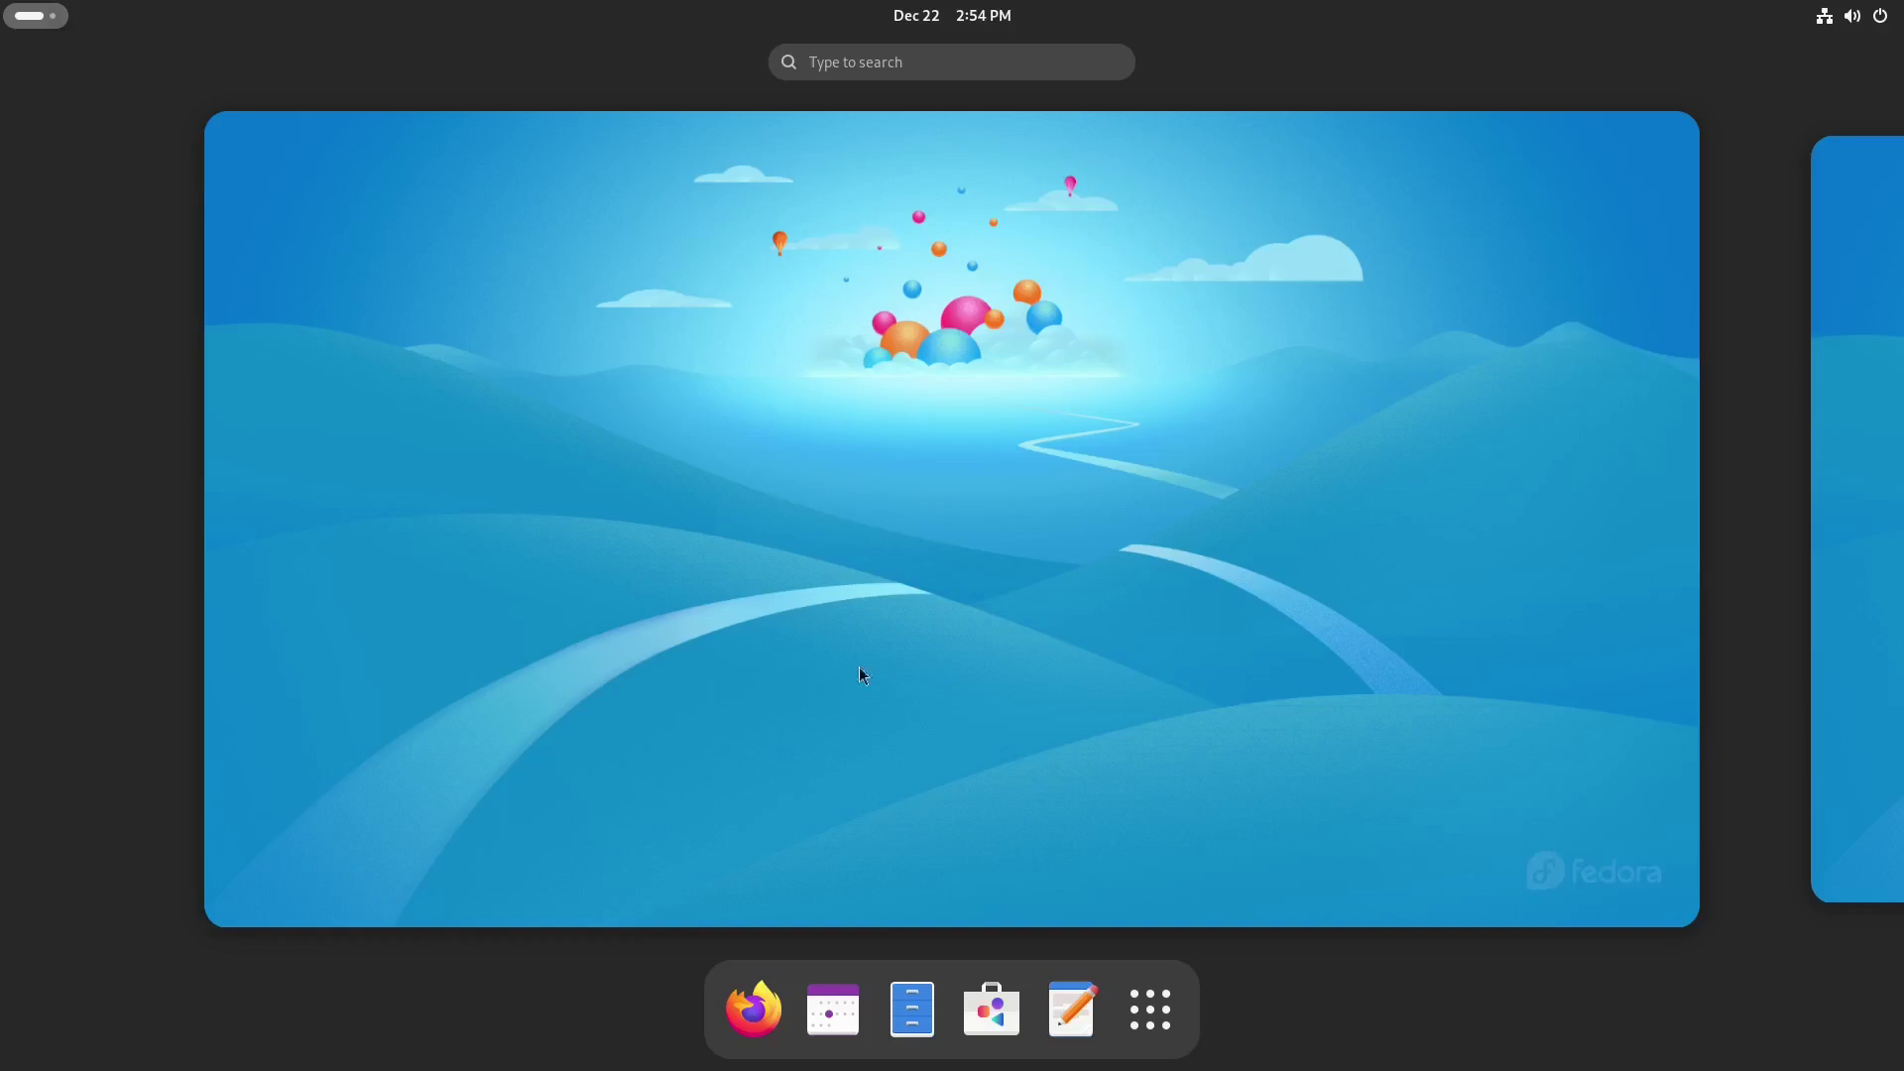
pyautogui.click(992, 1010)
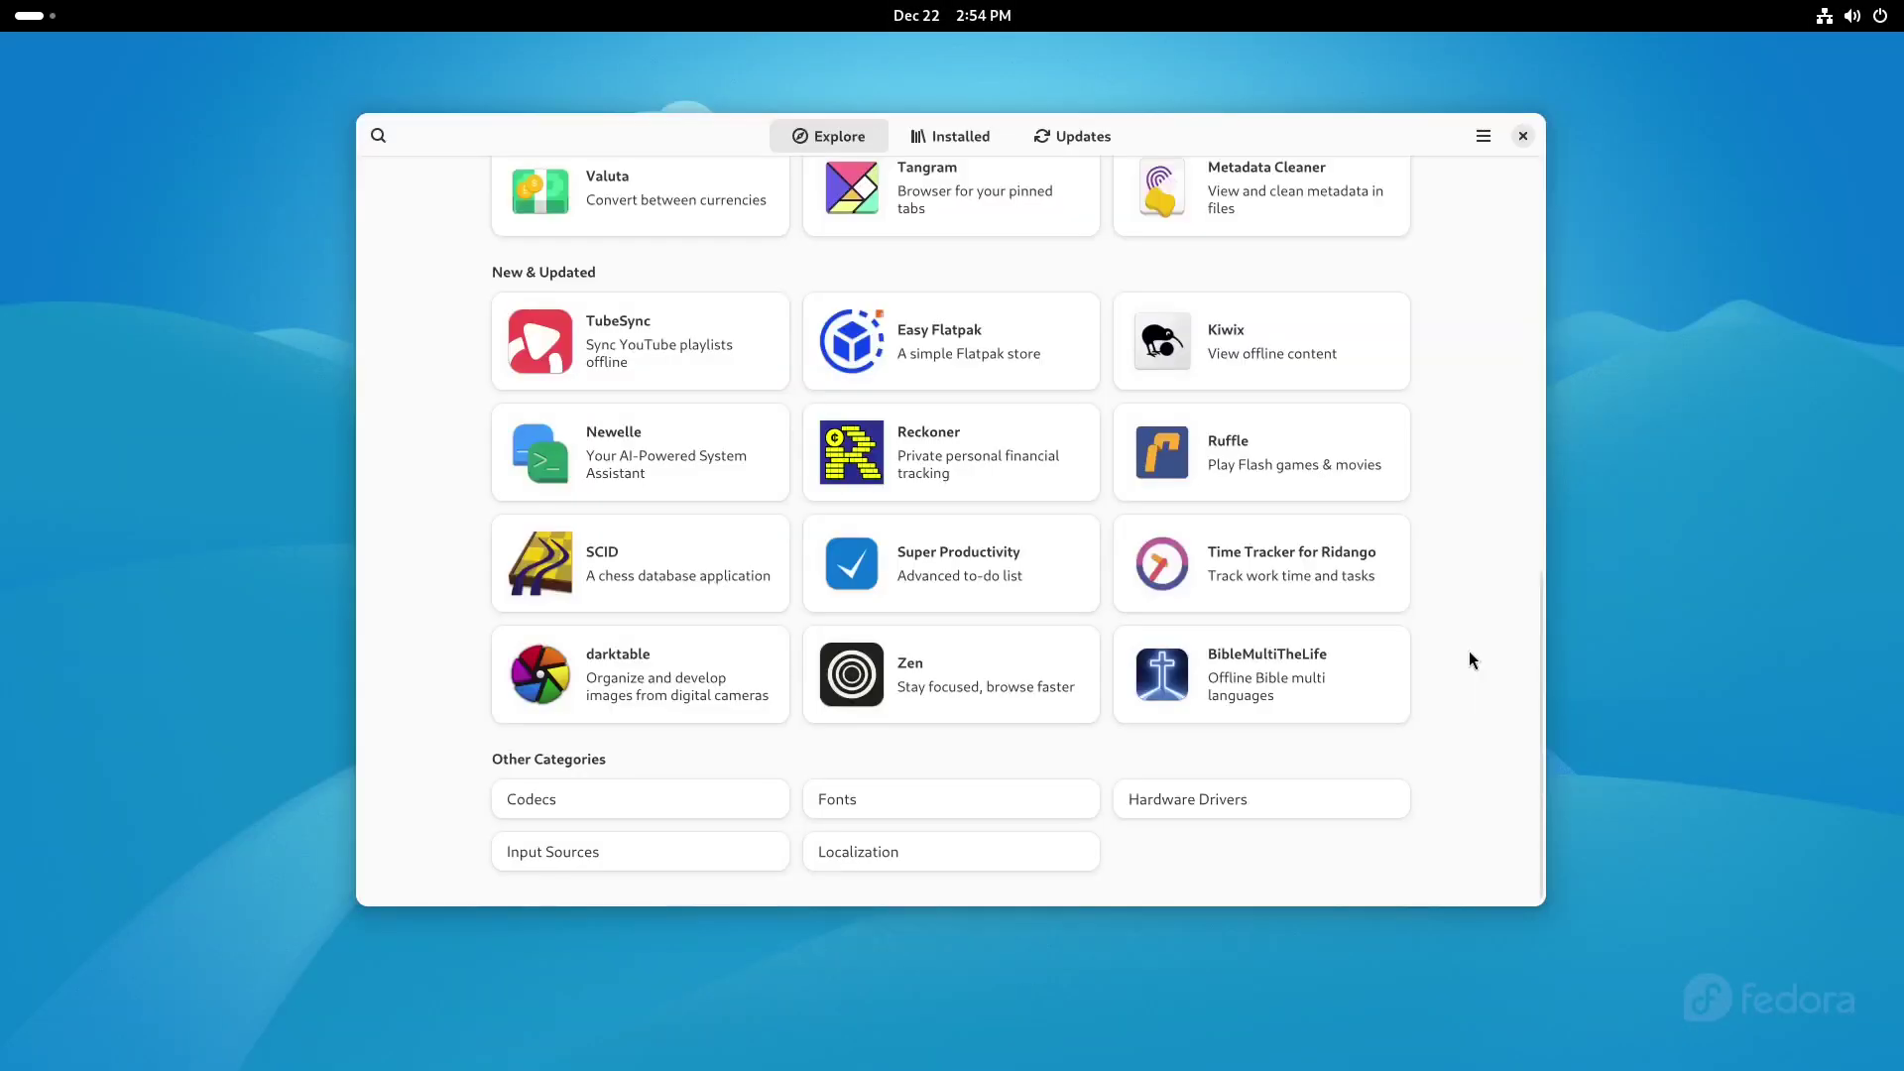
pyautogui.scroll(10, 1468, 660)
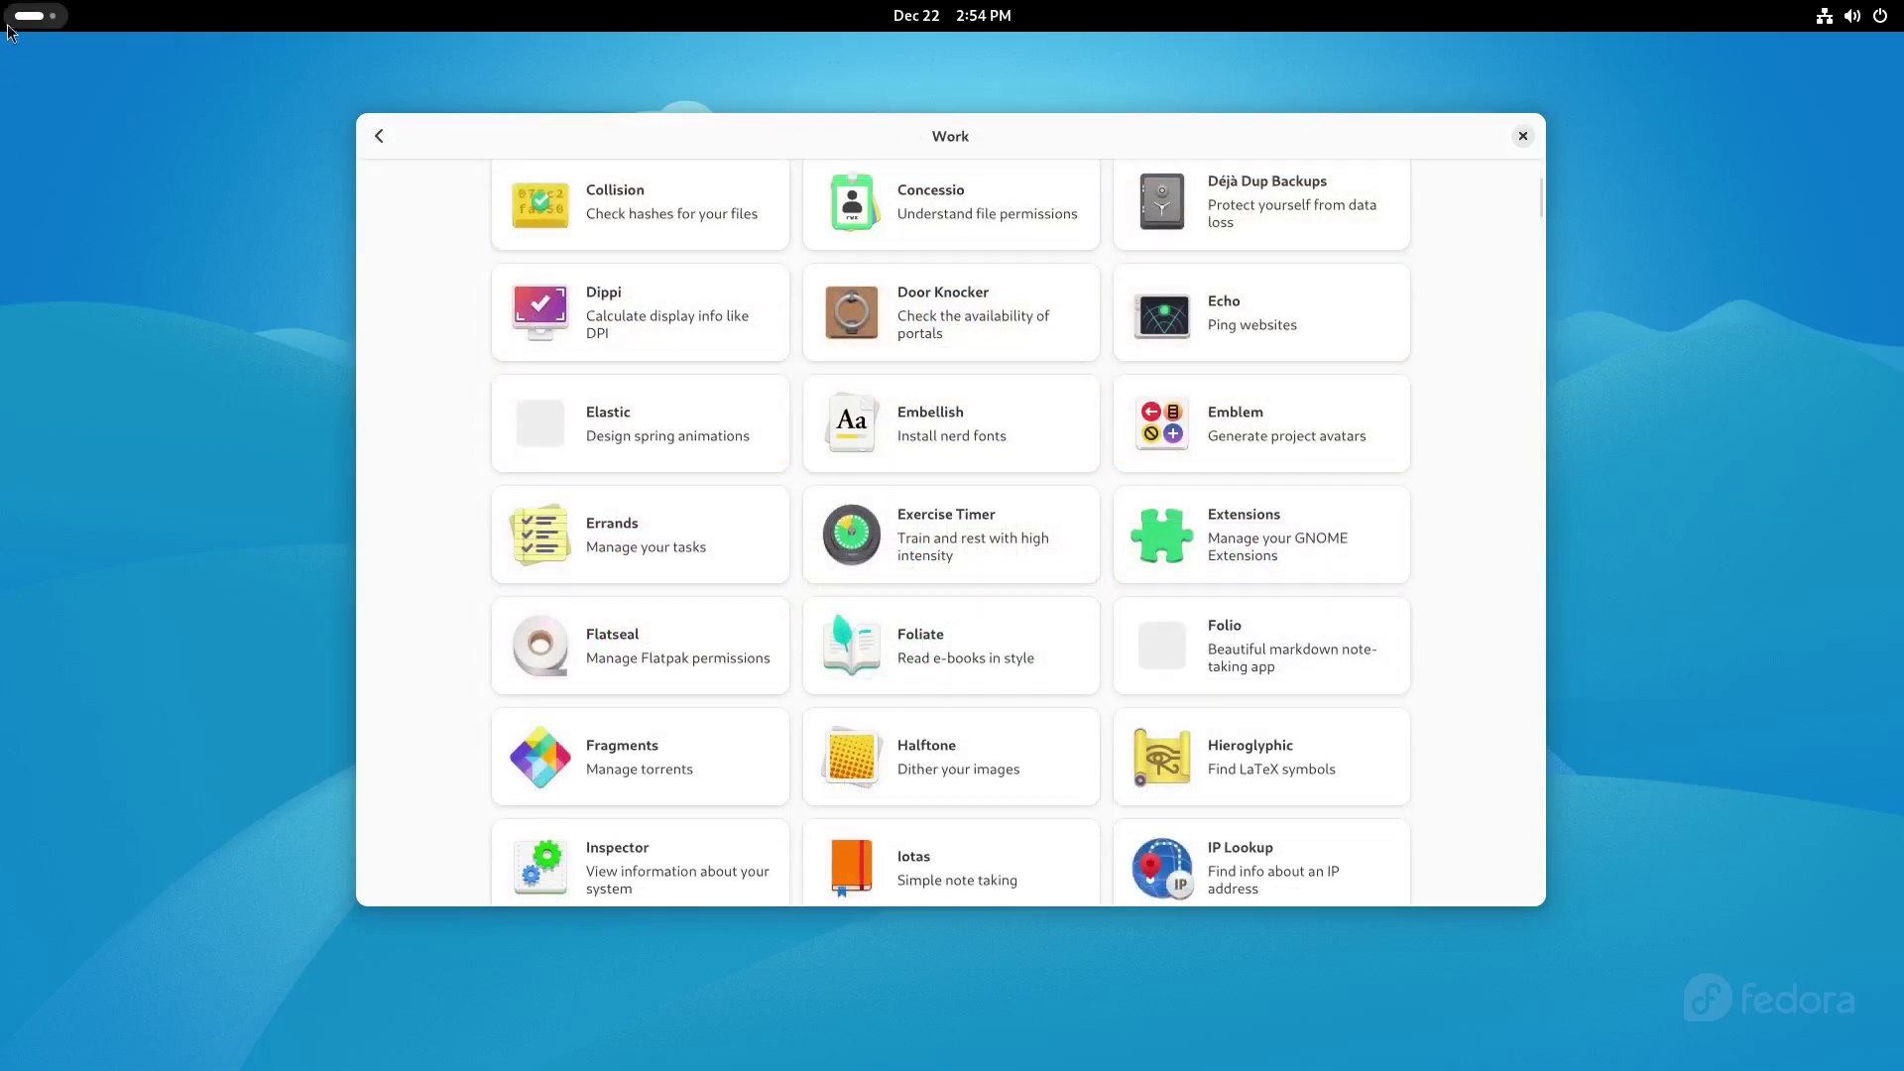
pyautogui.click(37, 15)
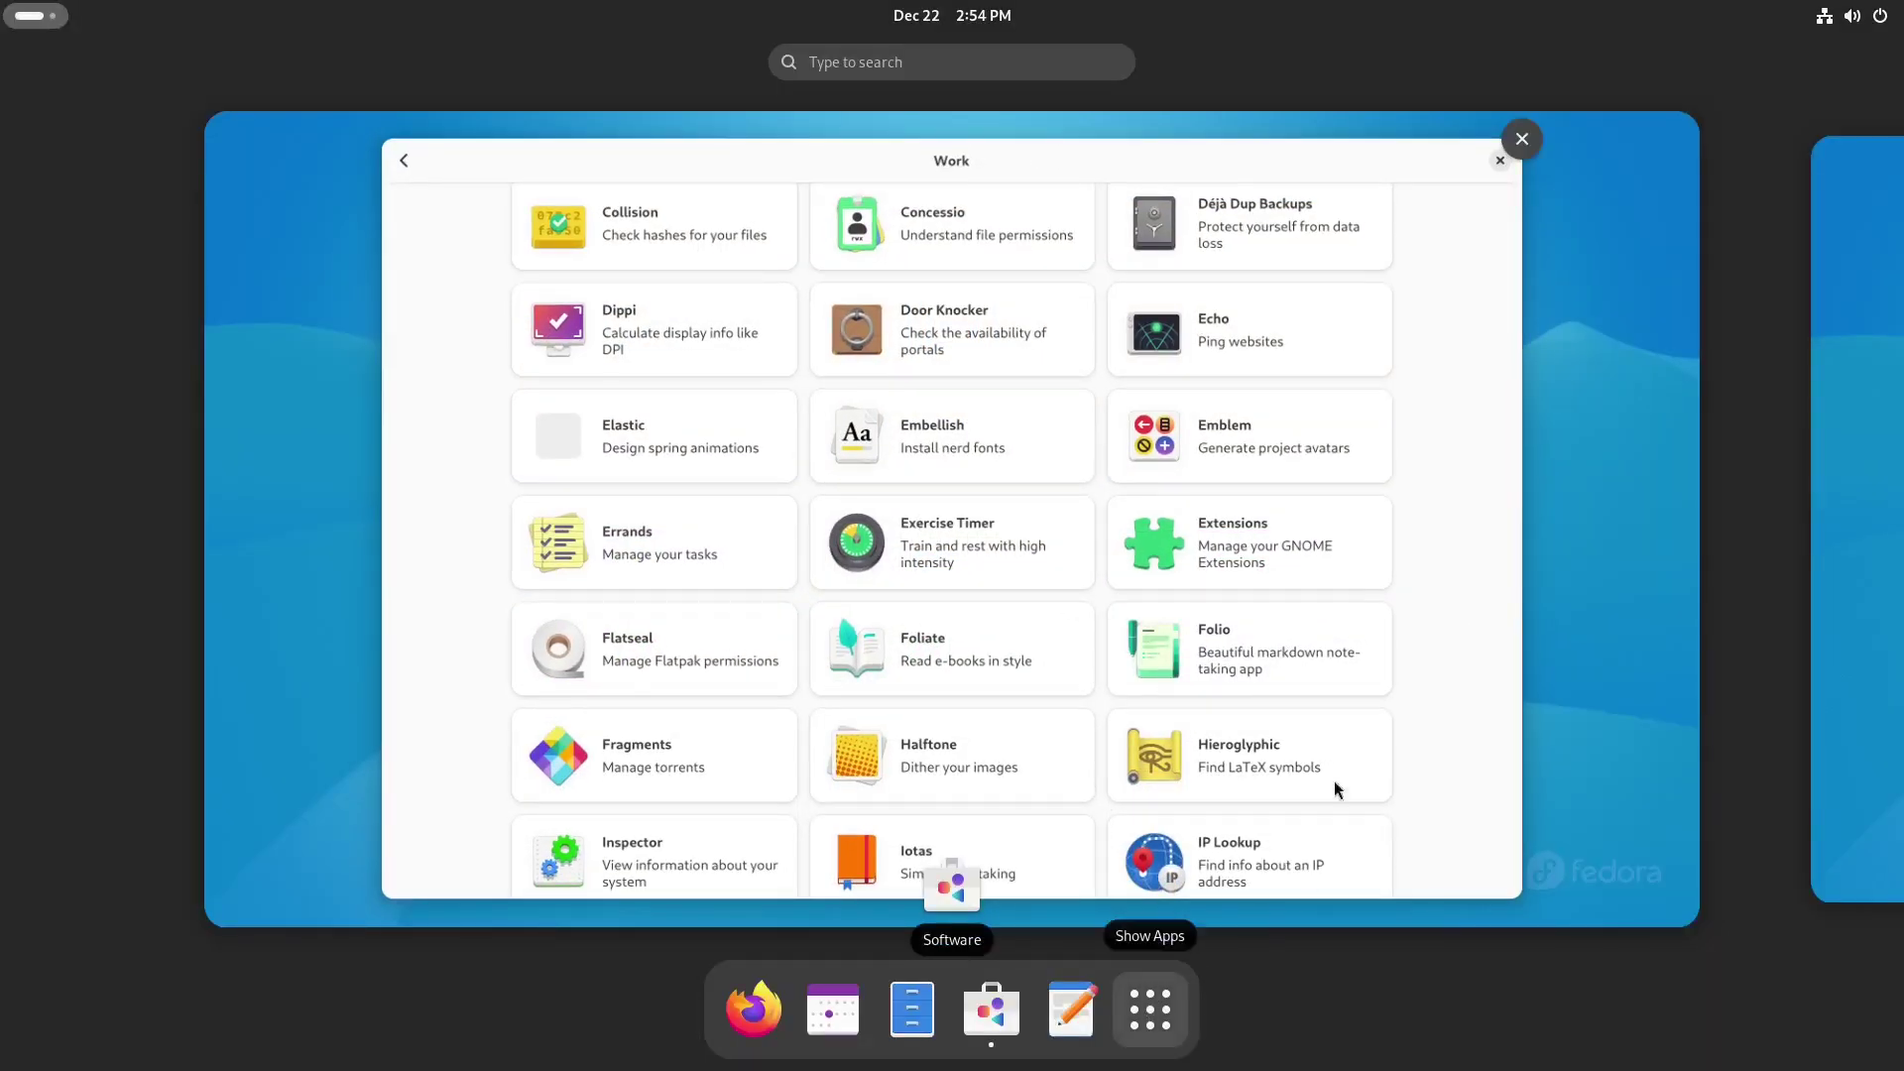
pyautogui.click(1150, 1010)
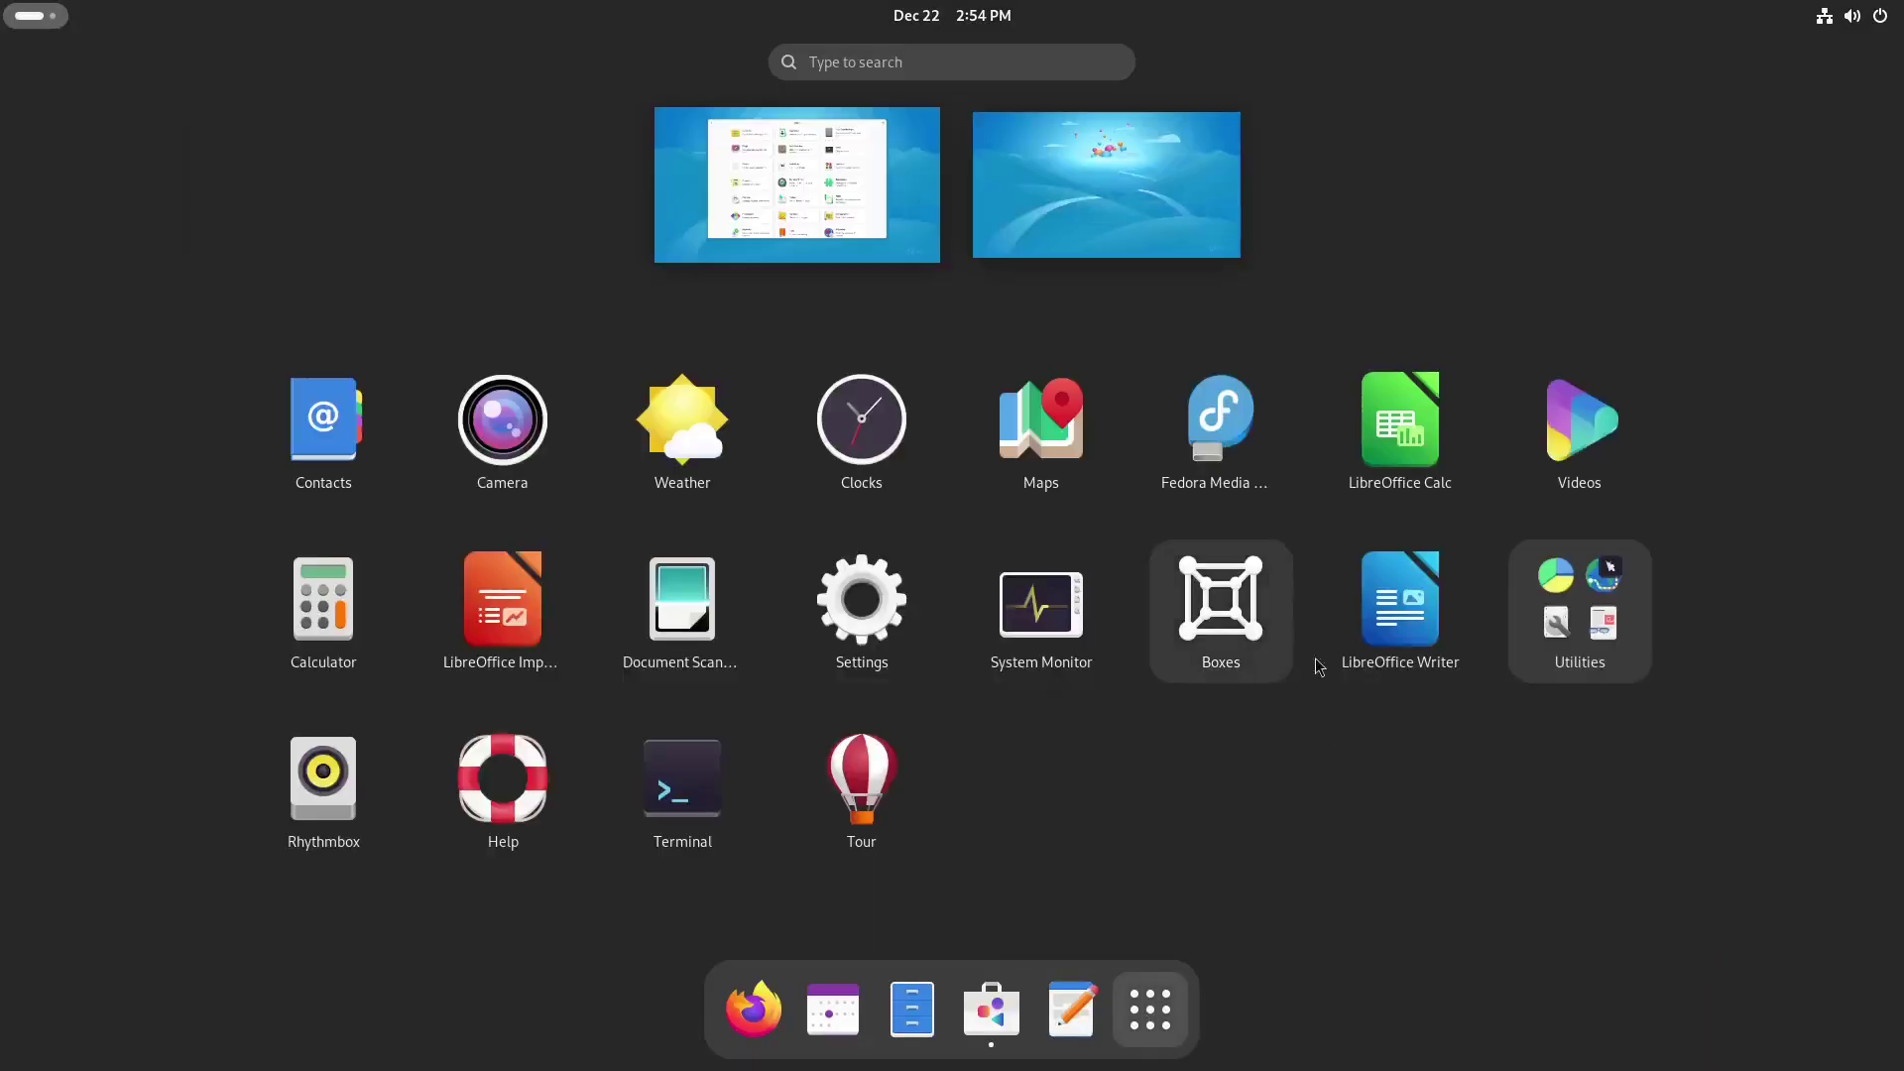
pyautogui.click(1561, 636)
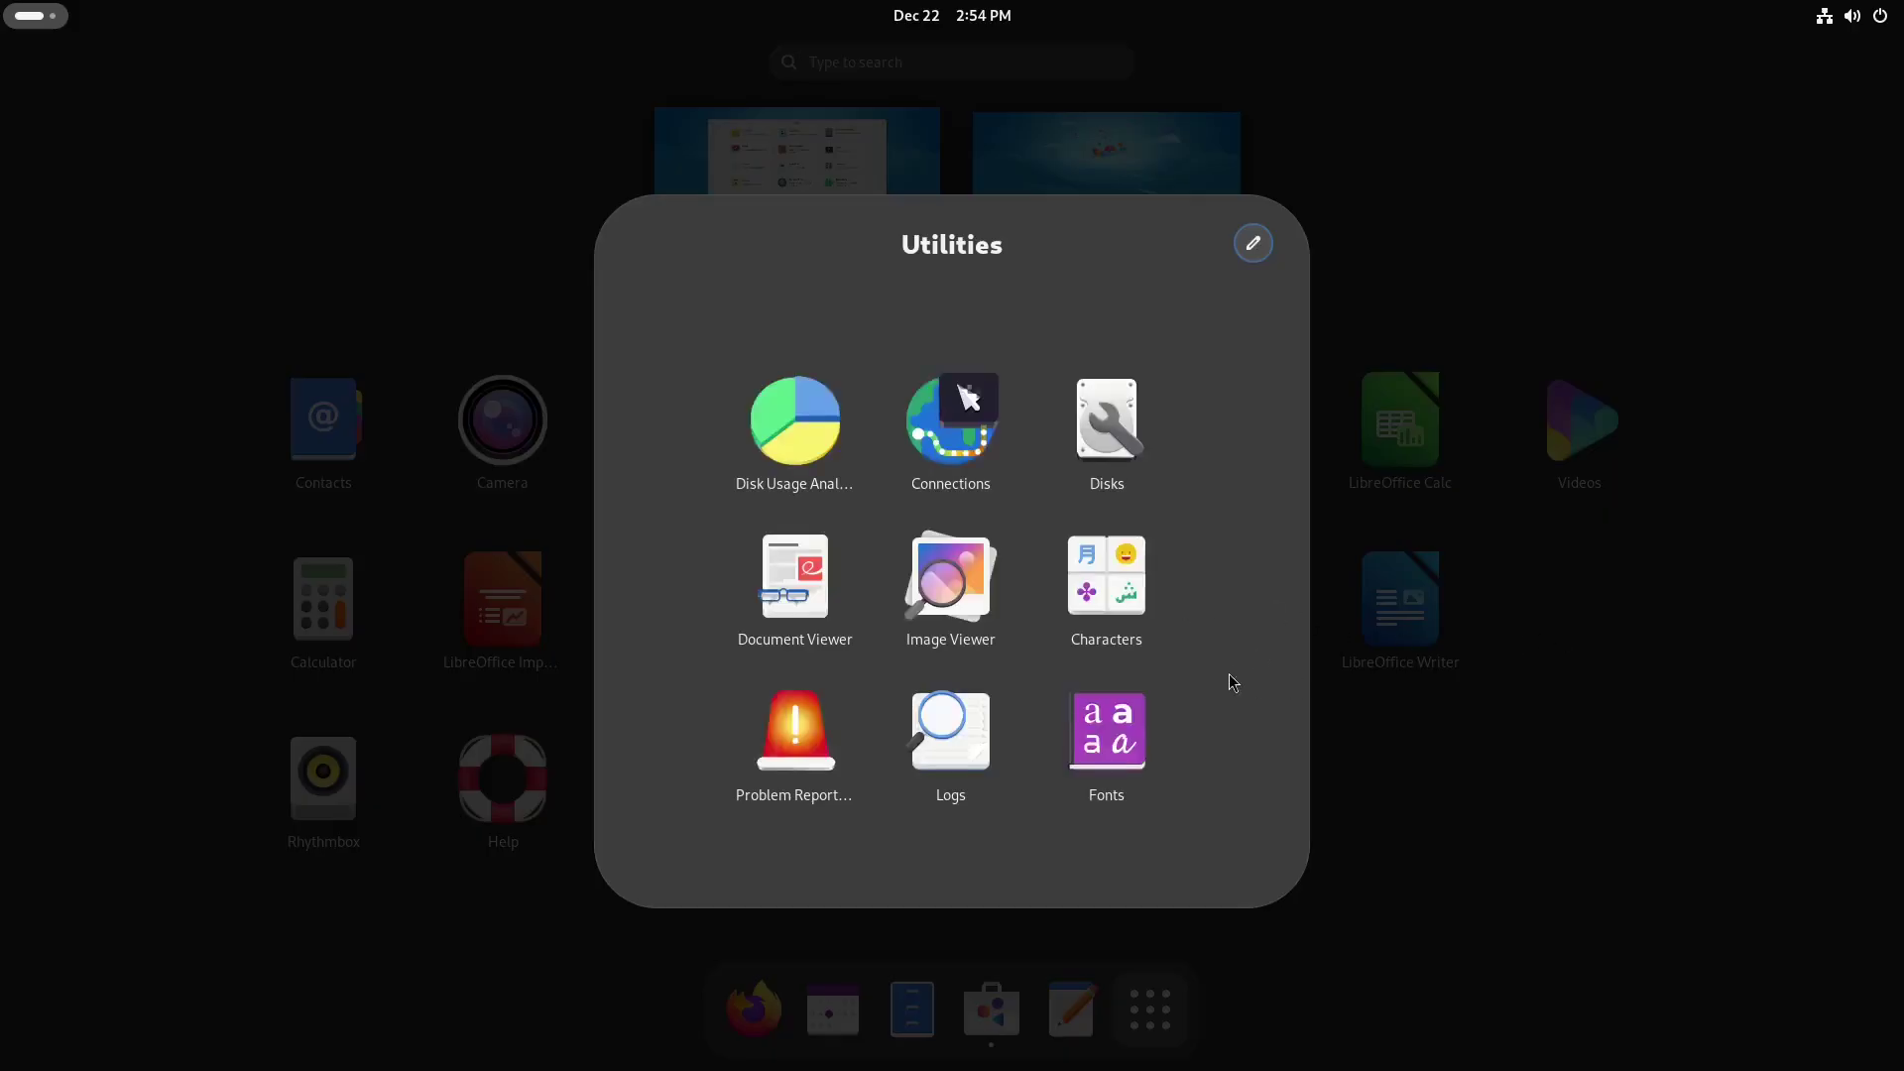
pyautogui.click(1548, 782)
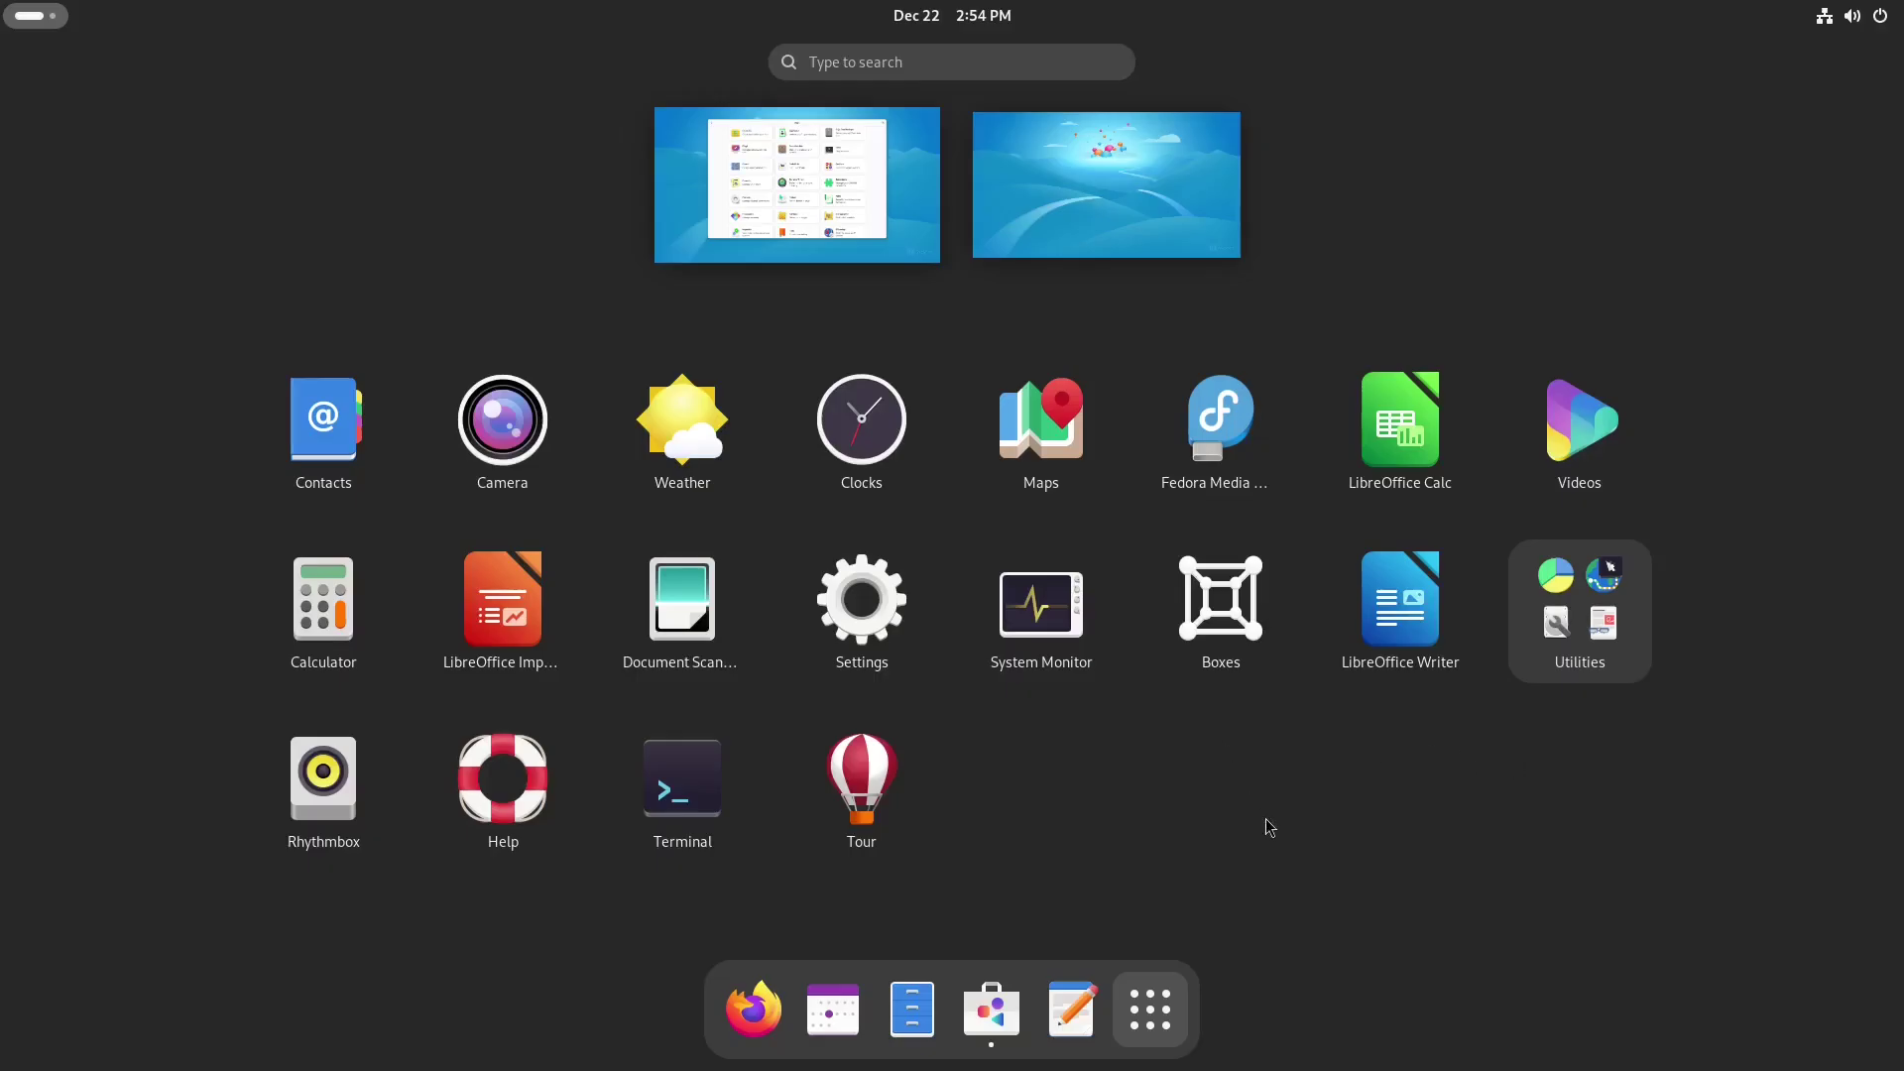
# - Open the Extensions app's details in Software, install it and view the installing apps
pyautogui.click(991, 1021)
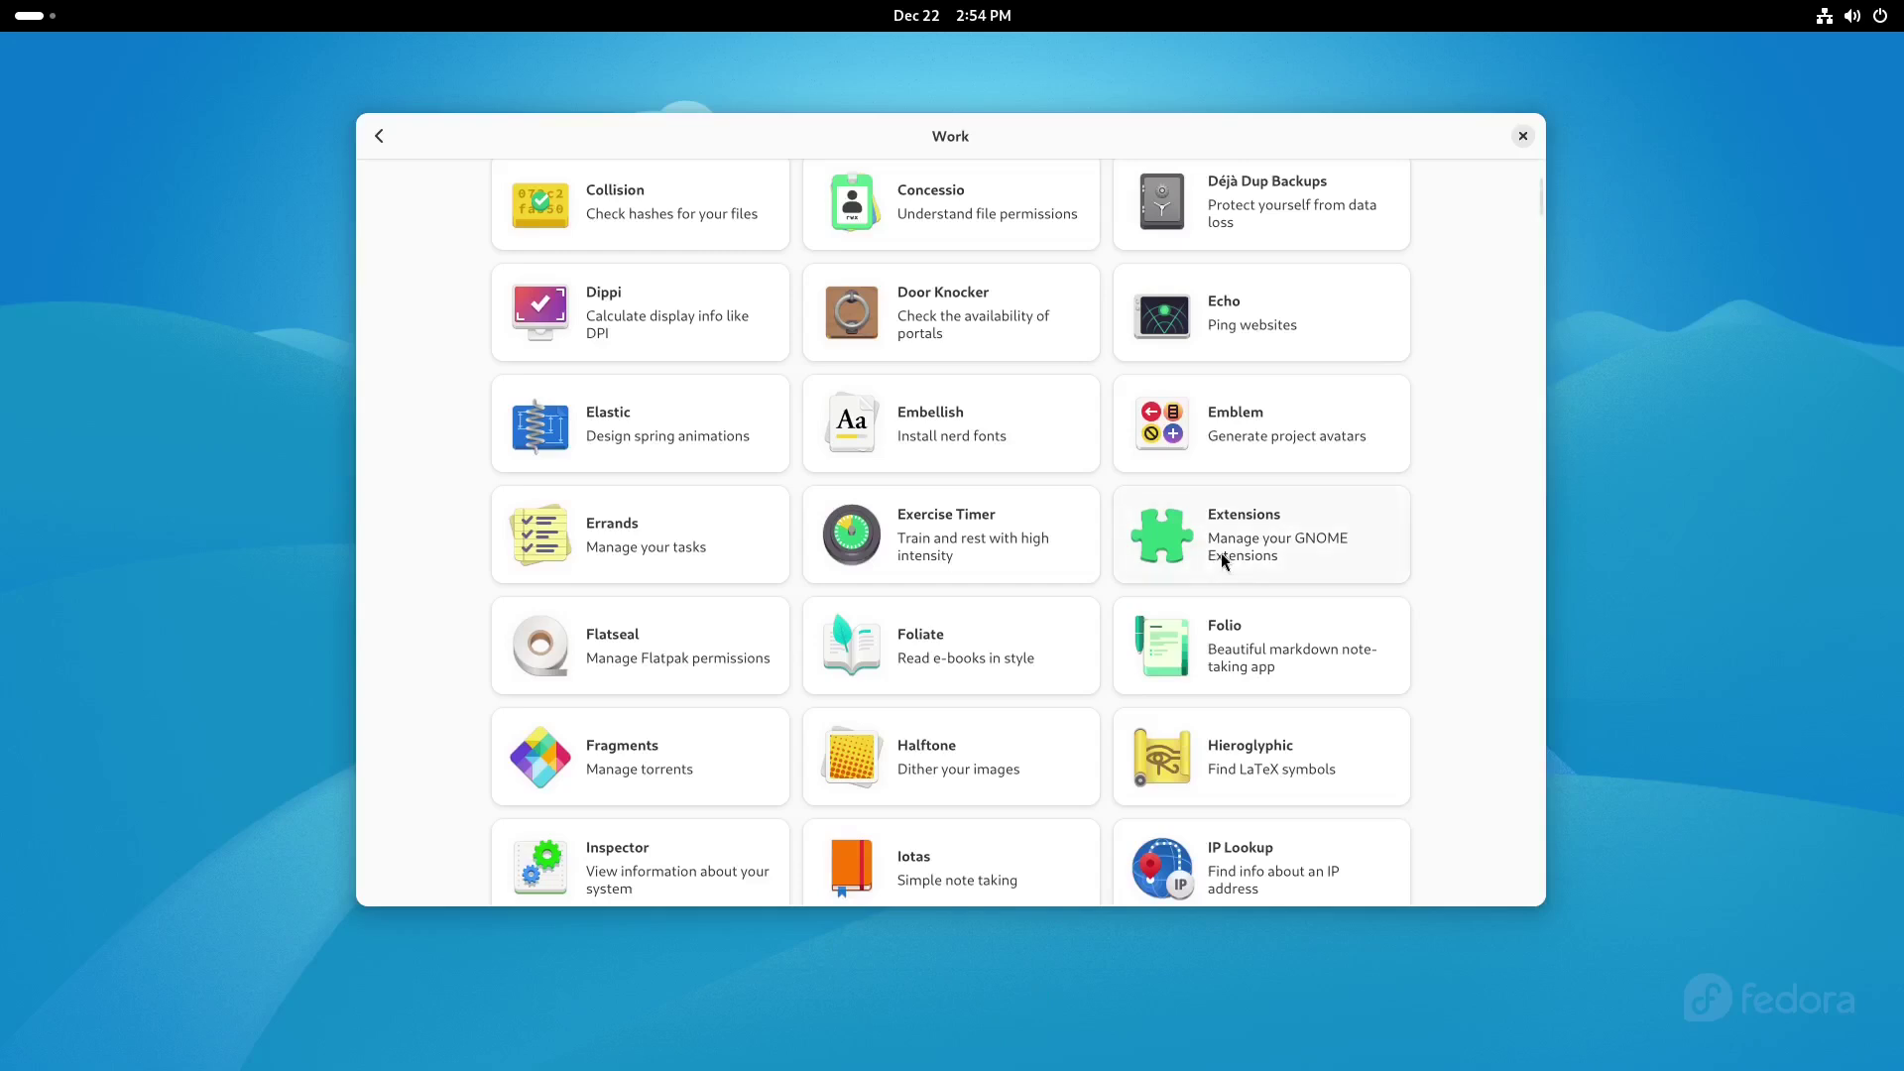
pyautogui.press('Return')
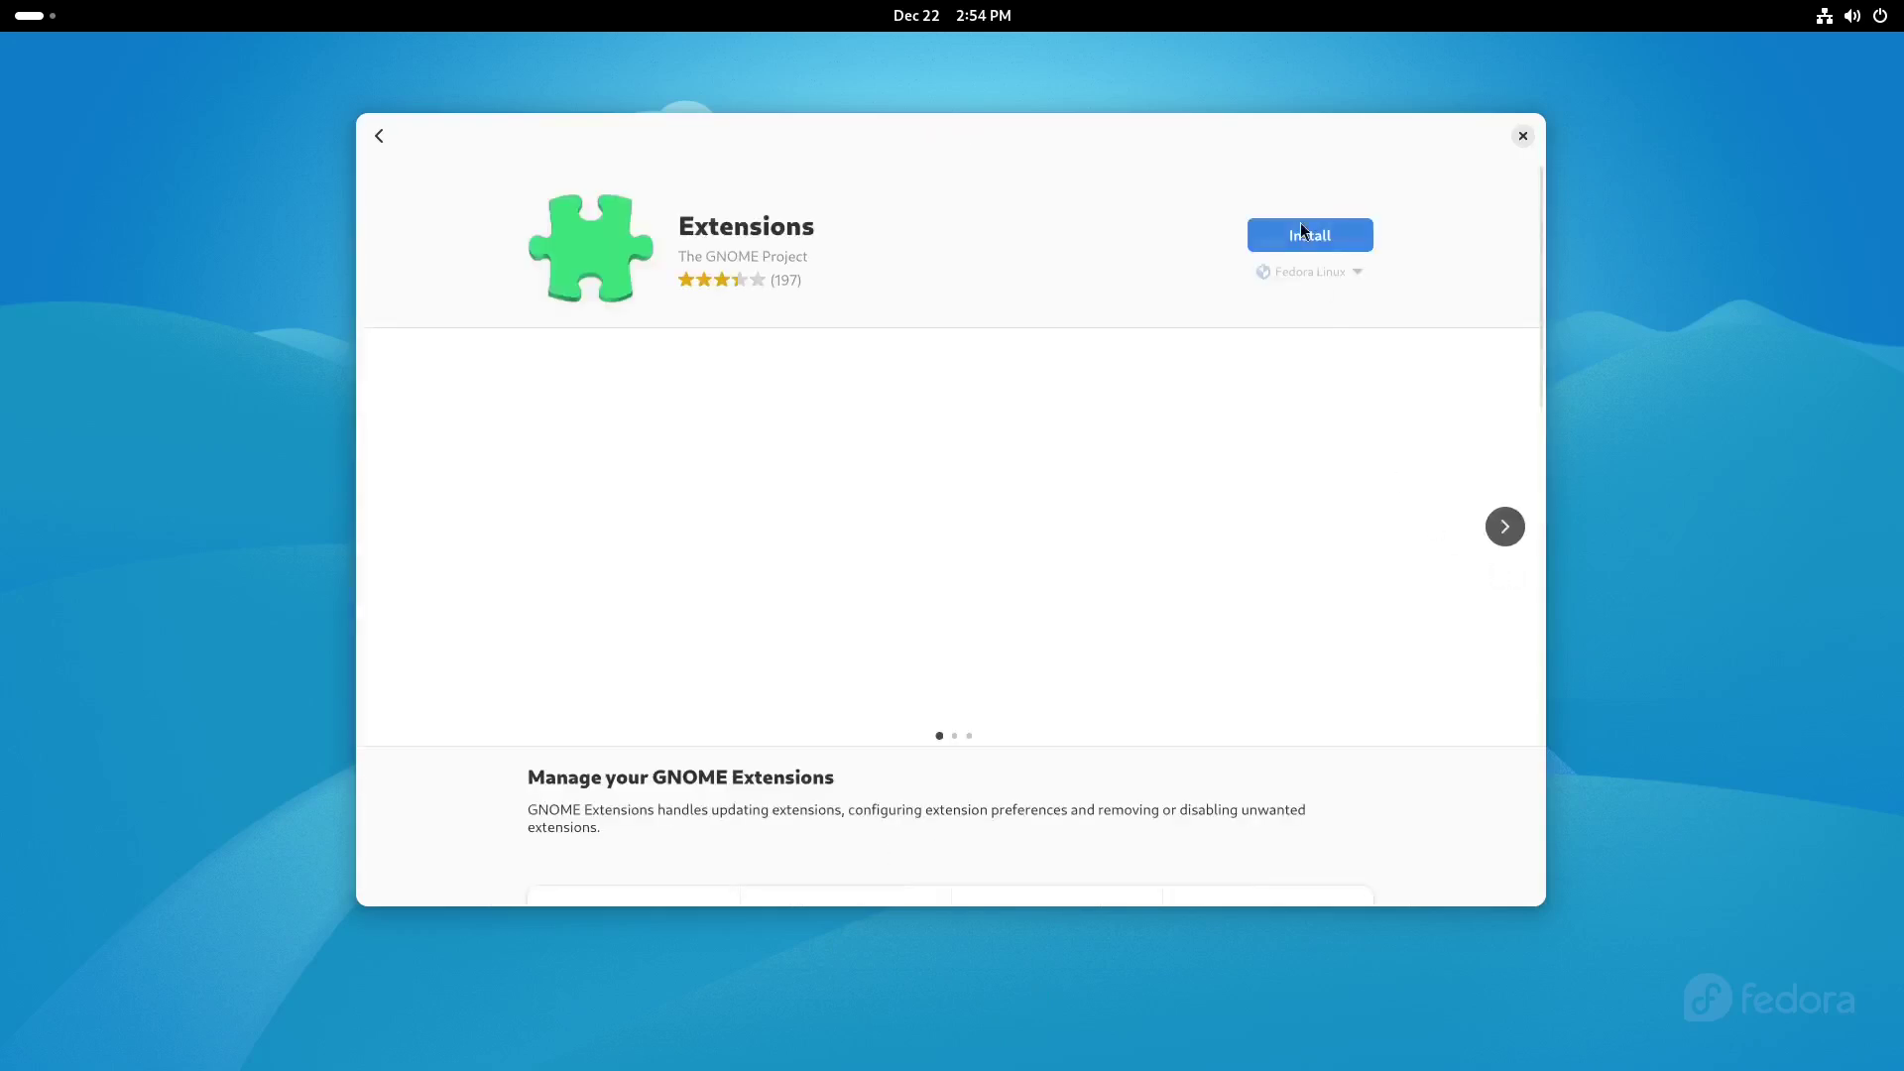
pyautogui.click(1330, 247)
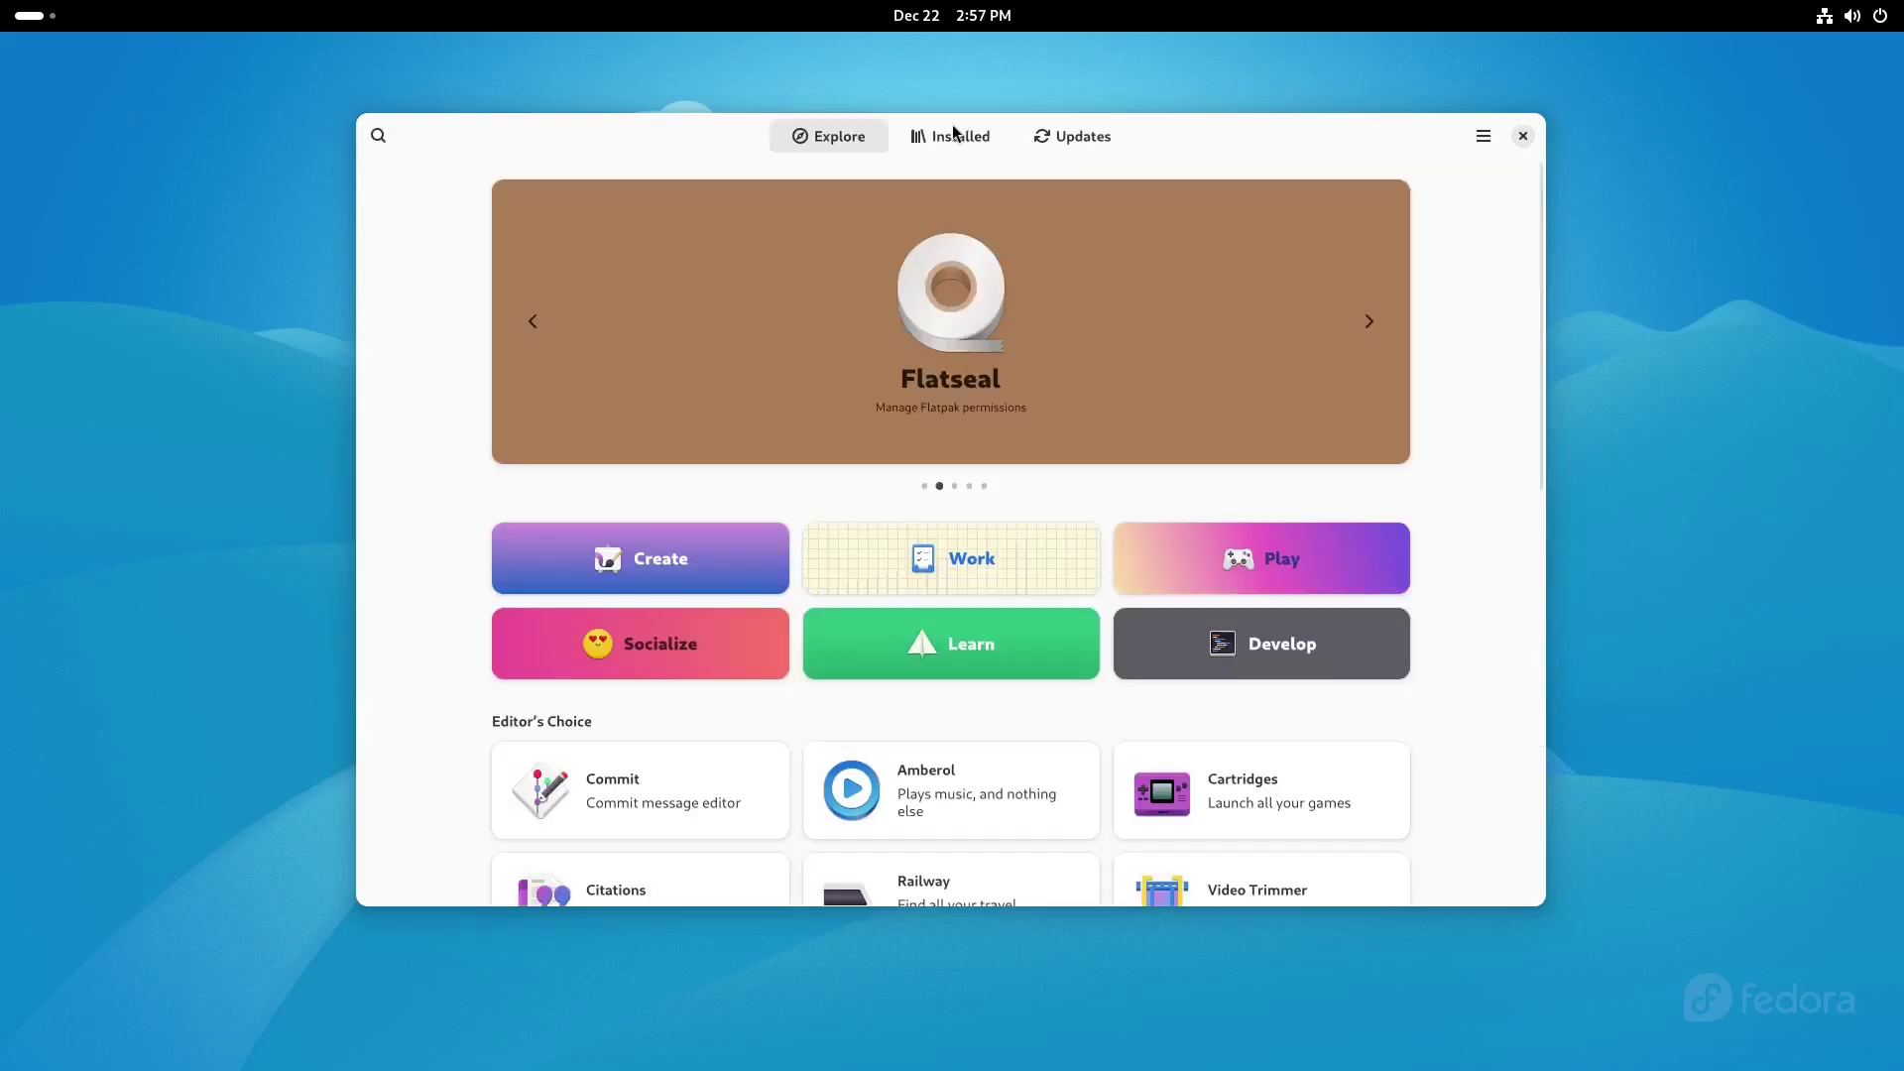
pyautogui.click(954, 136)
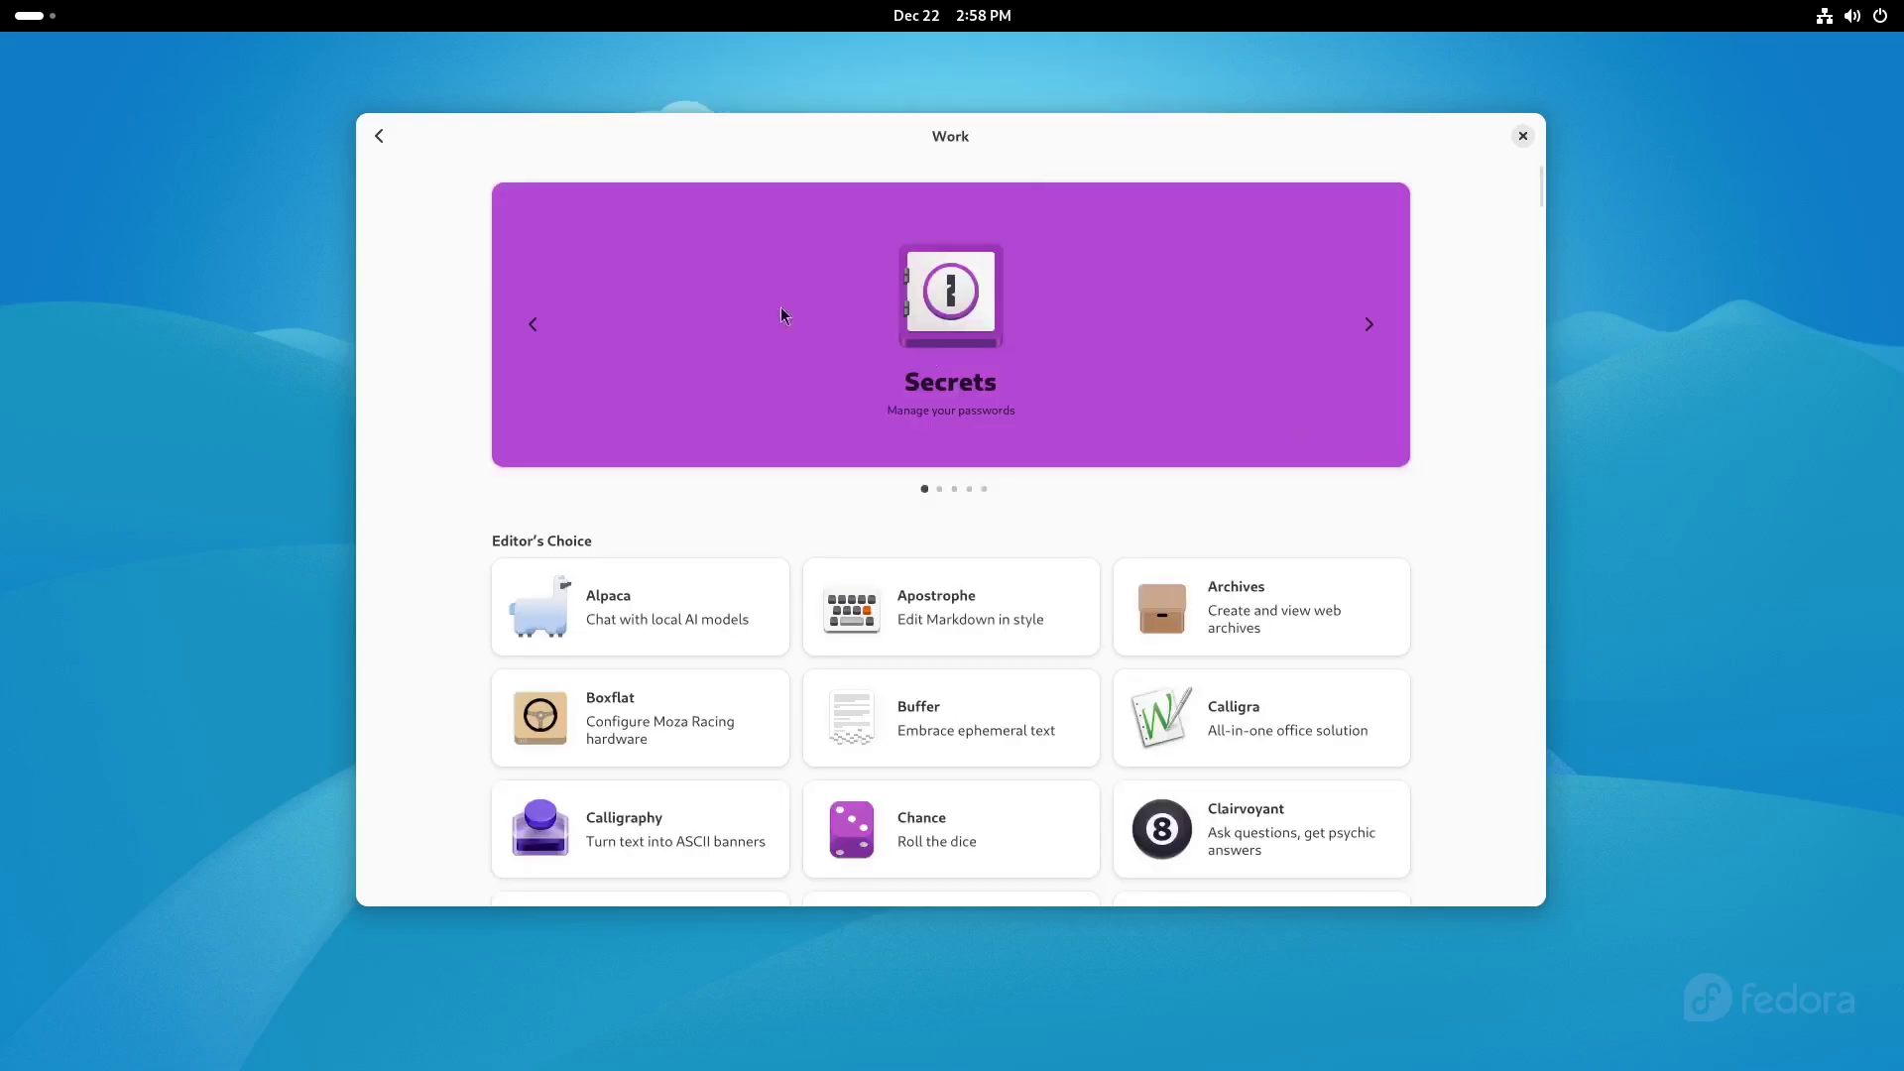
# - Search Software for 'extension manag', open Extension Manager and install it
pyautogui.scroll(-5, 1042, 539)
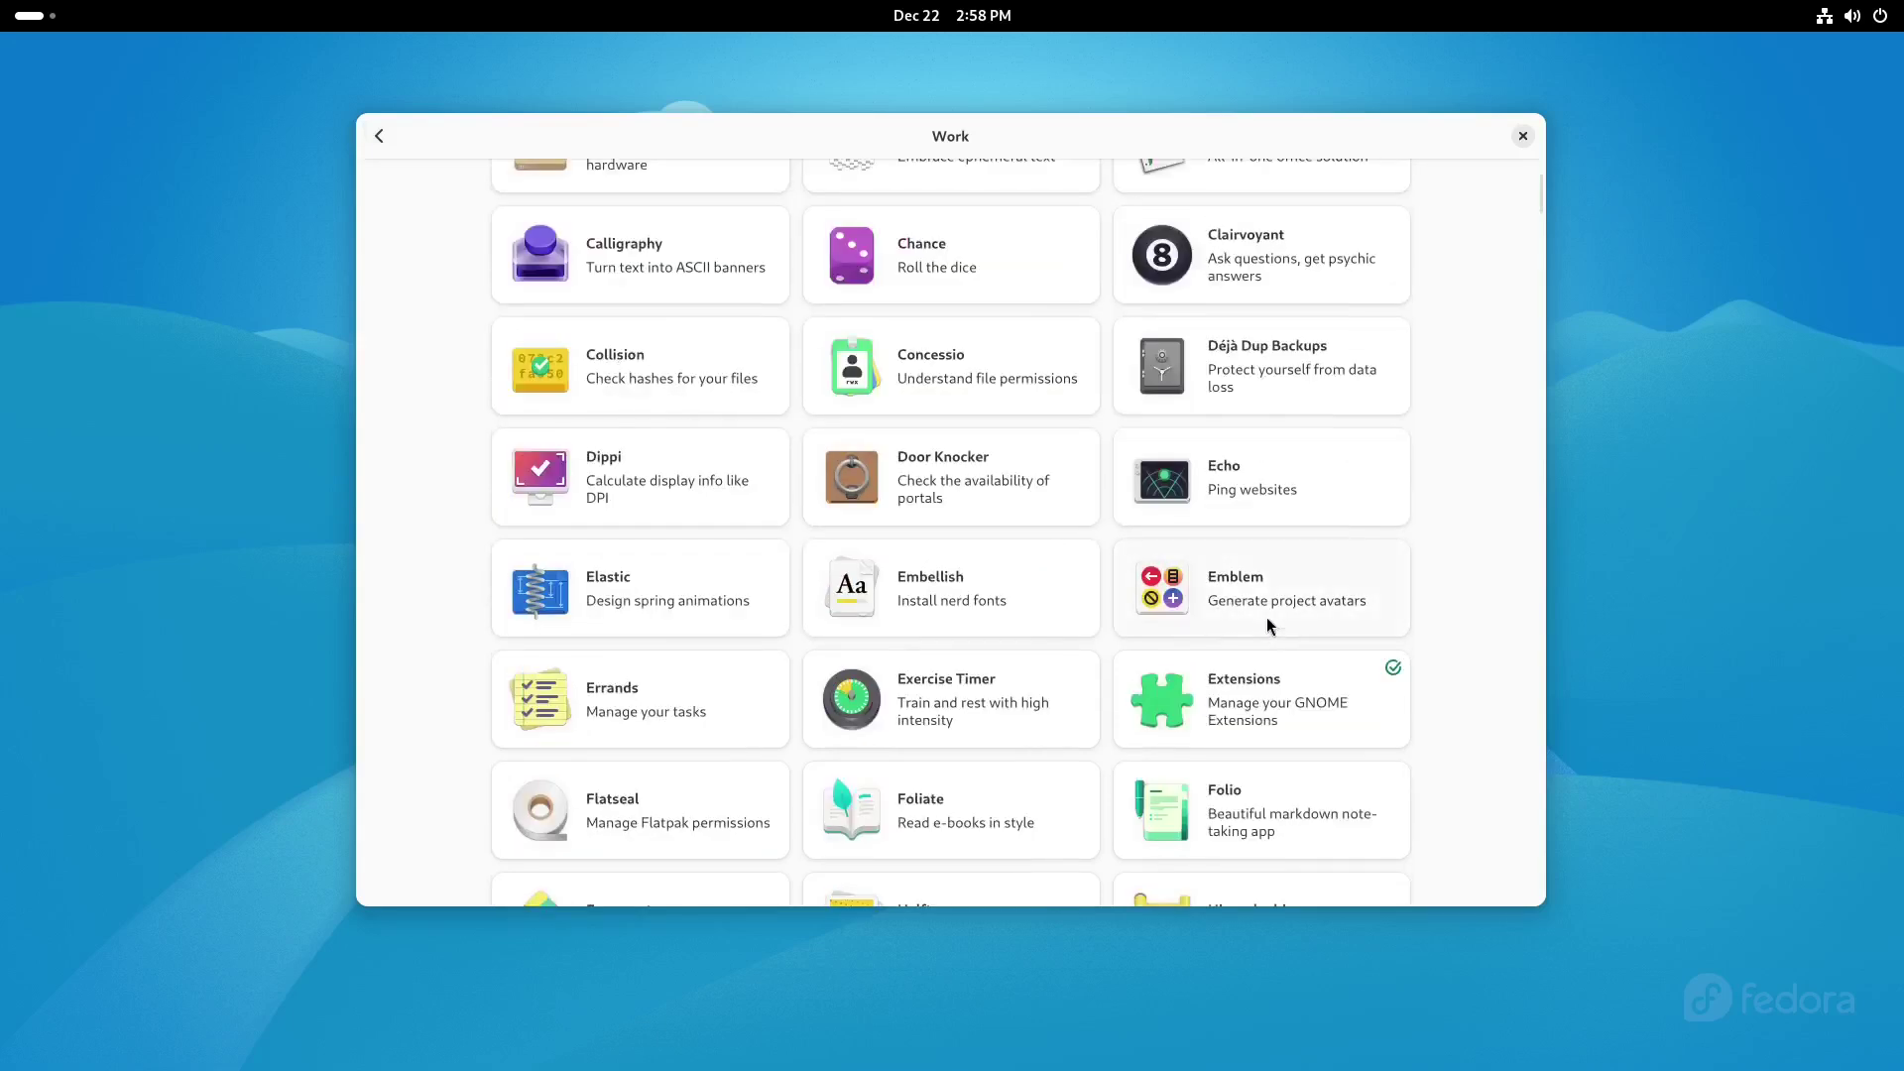
pyautogui.scroll(-12, 1269, 625)
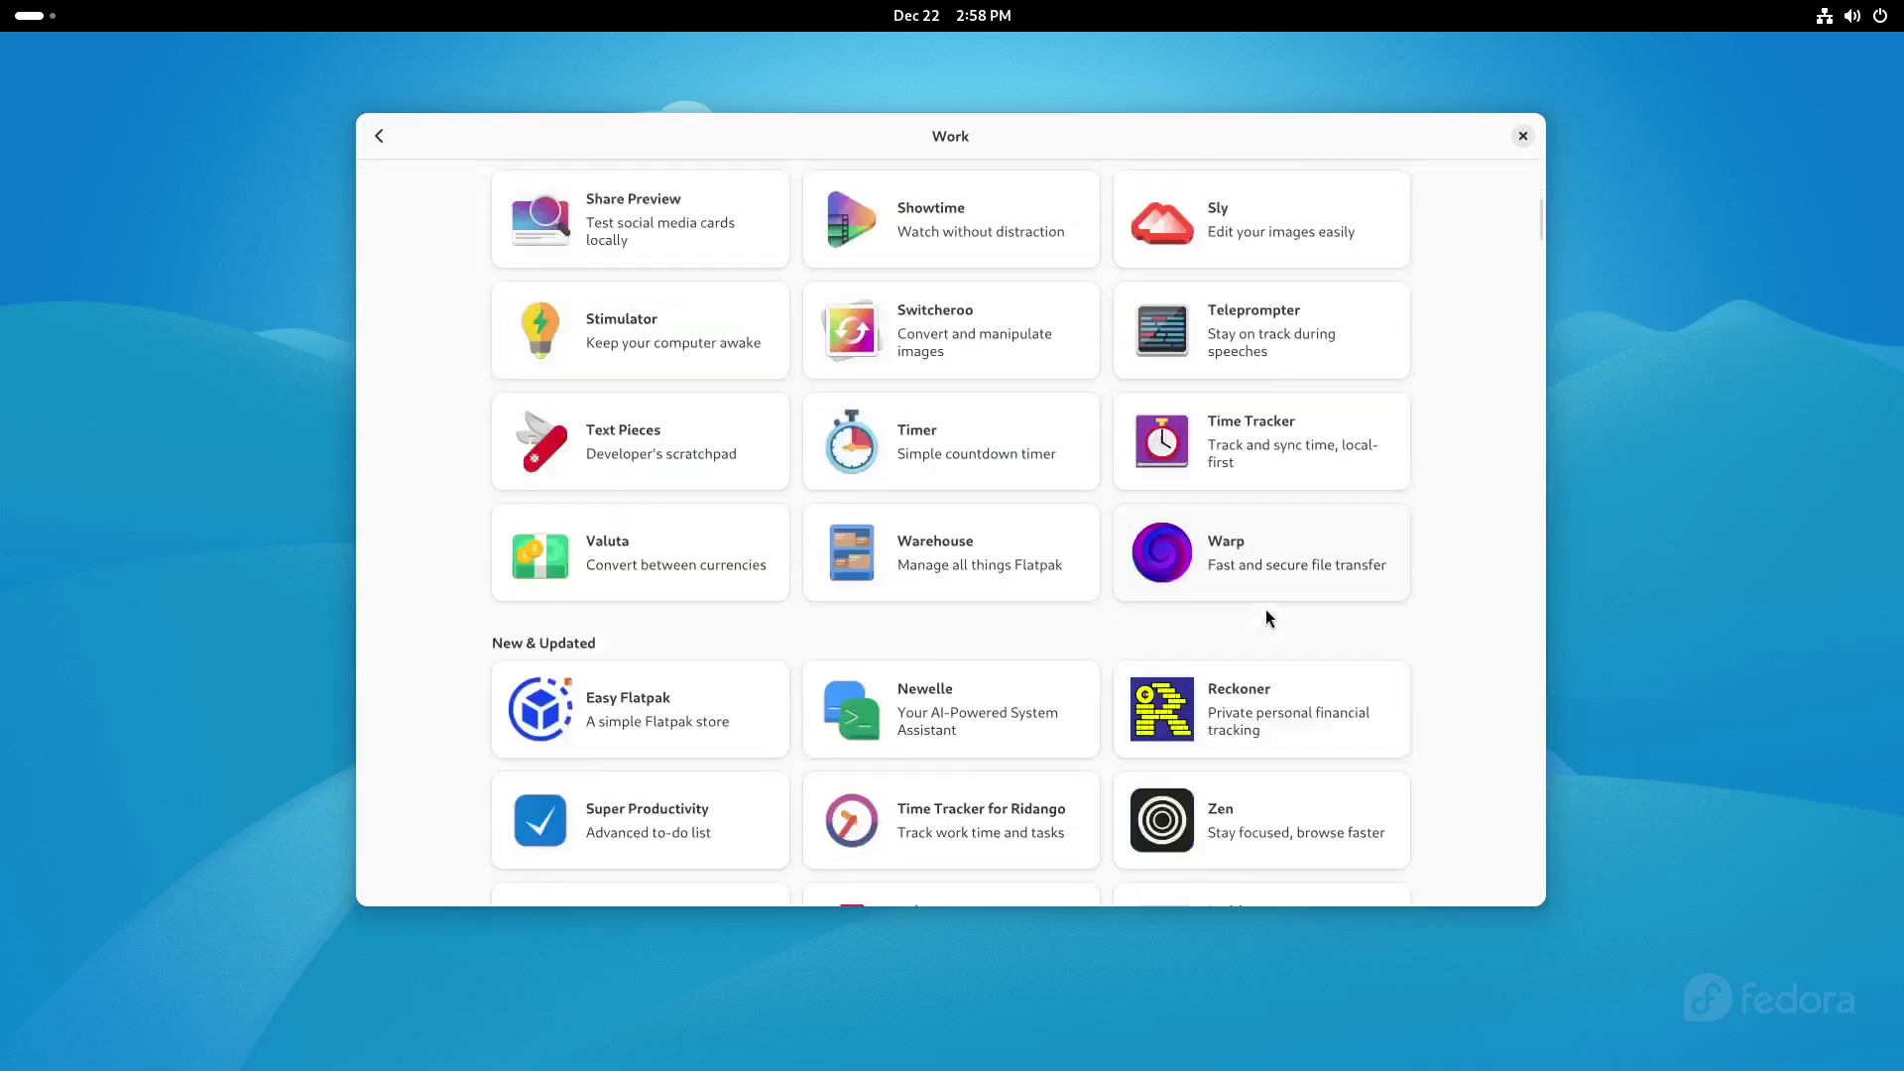
pyautogui.scroll(-2, 1266, 609)
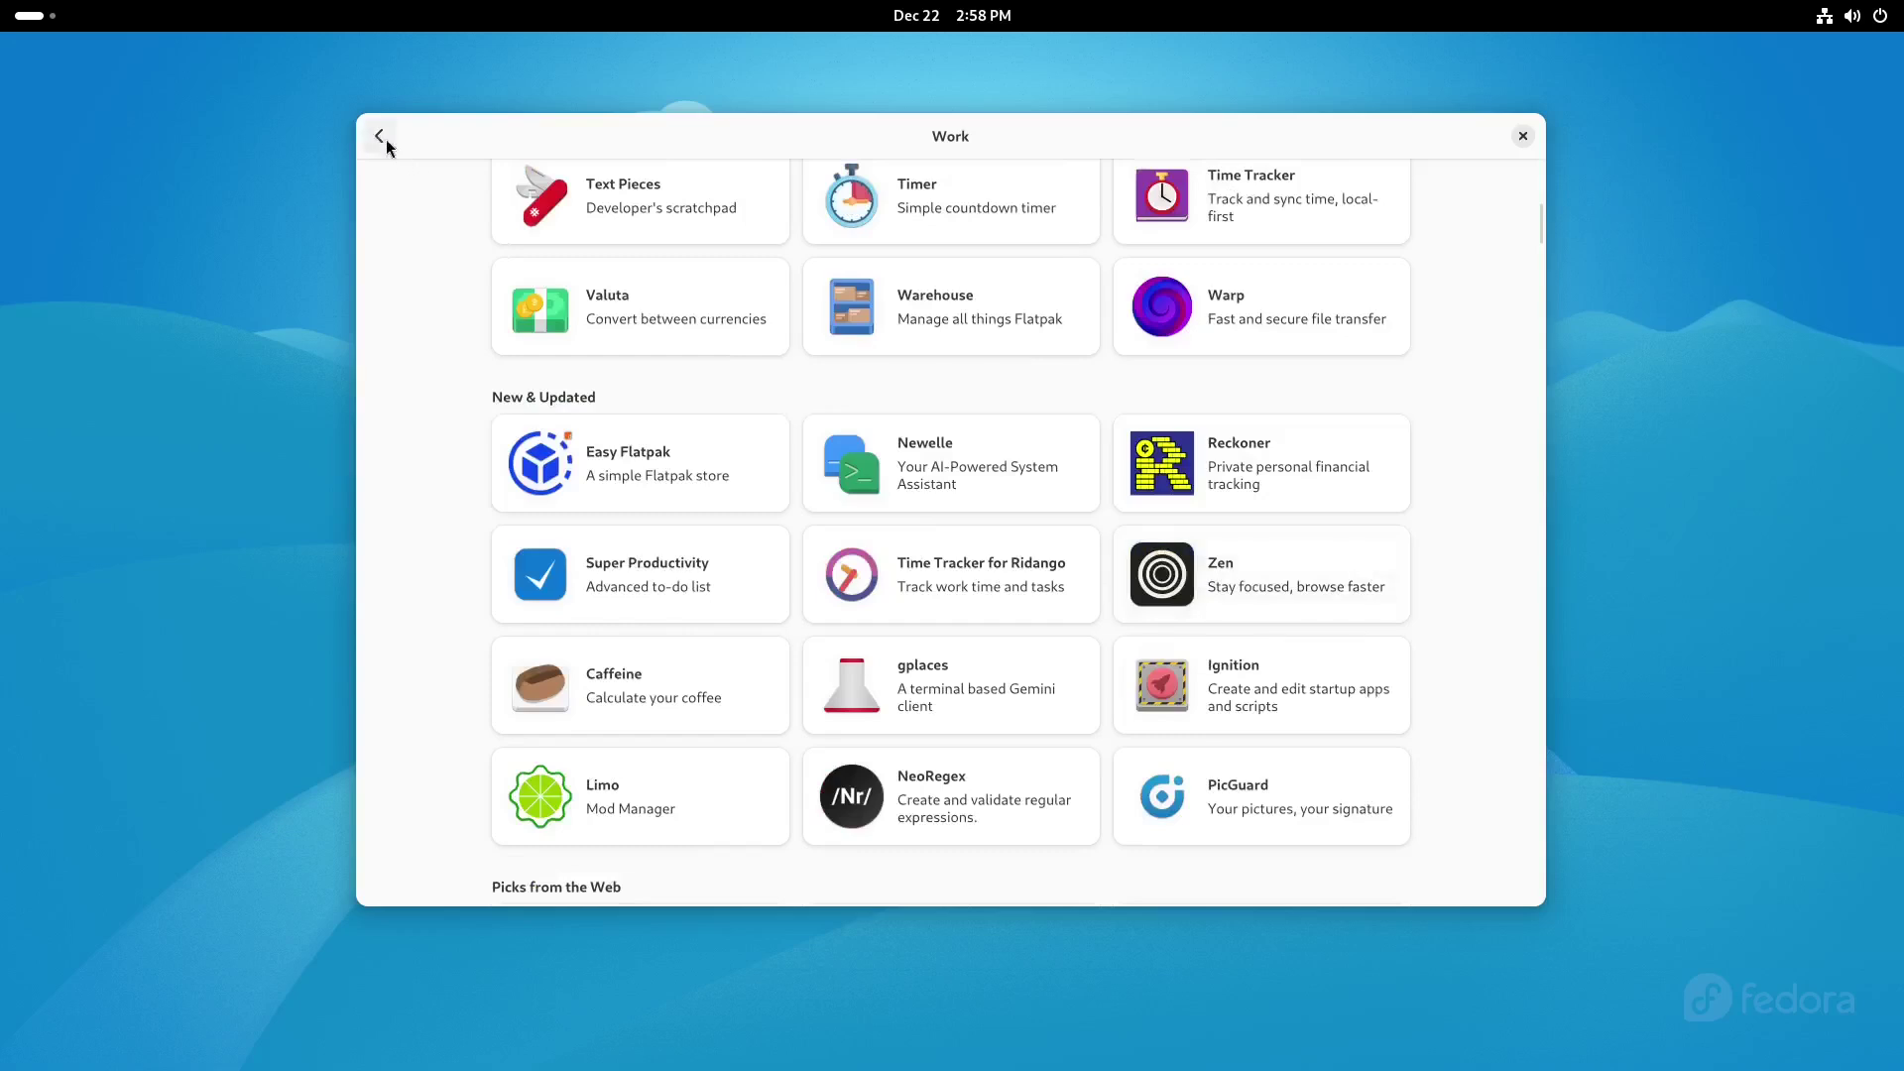
pyautogui.click(382, 139)
pyautogui.write('extension')
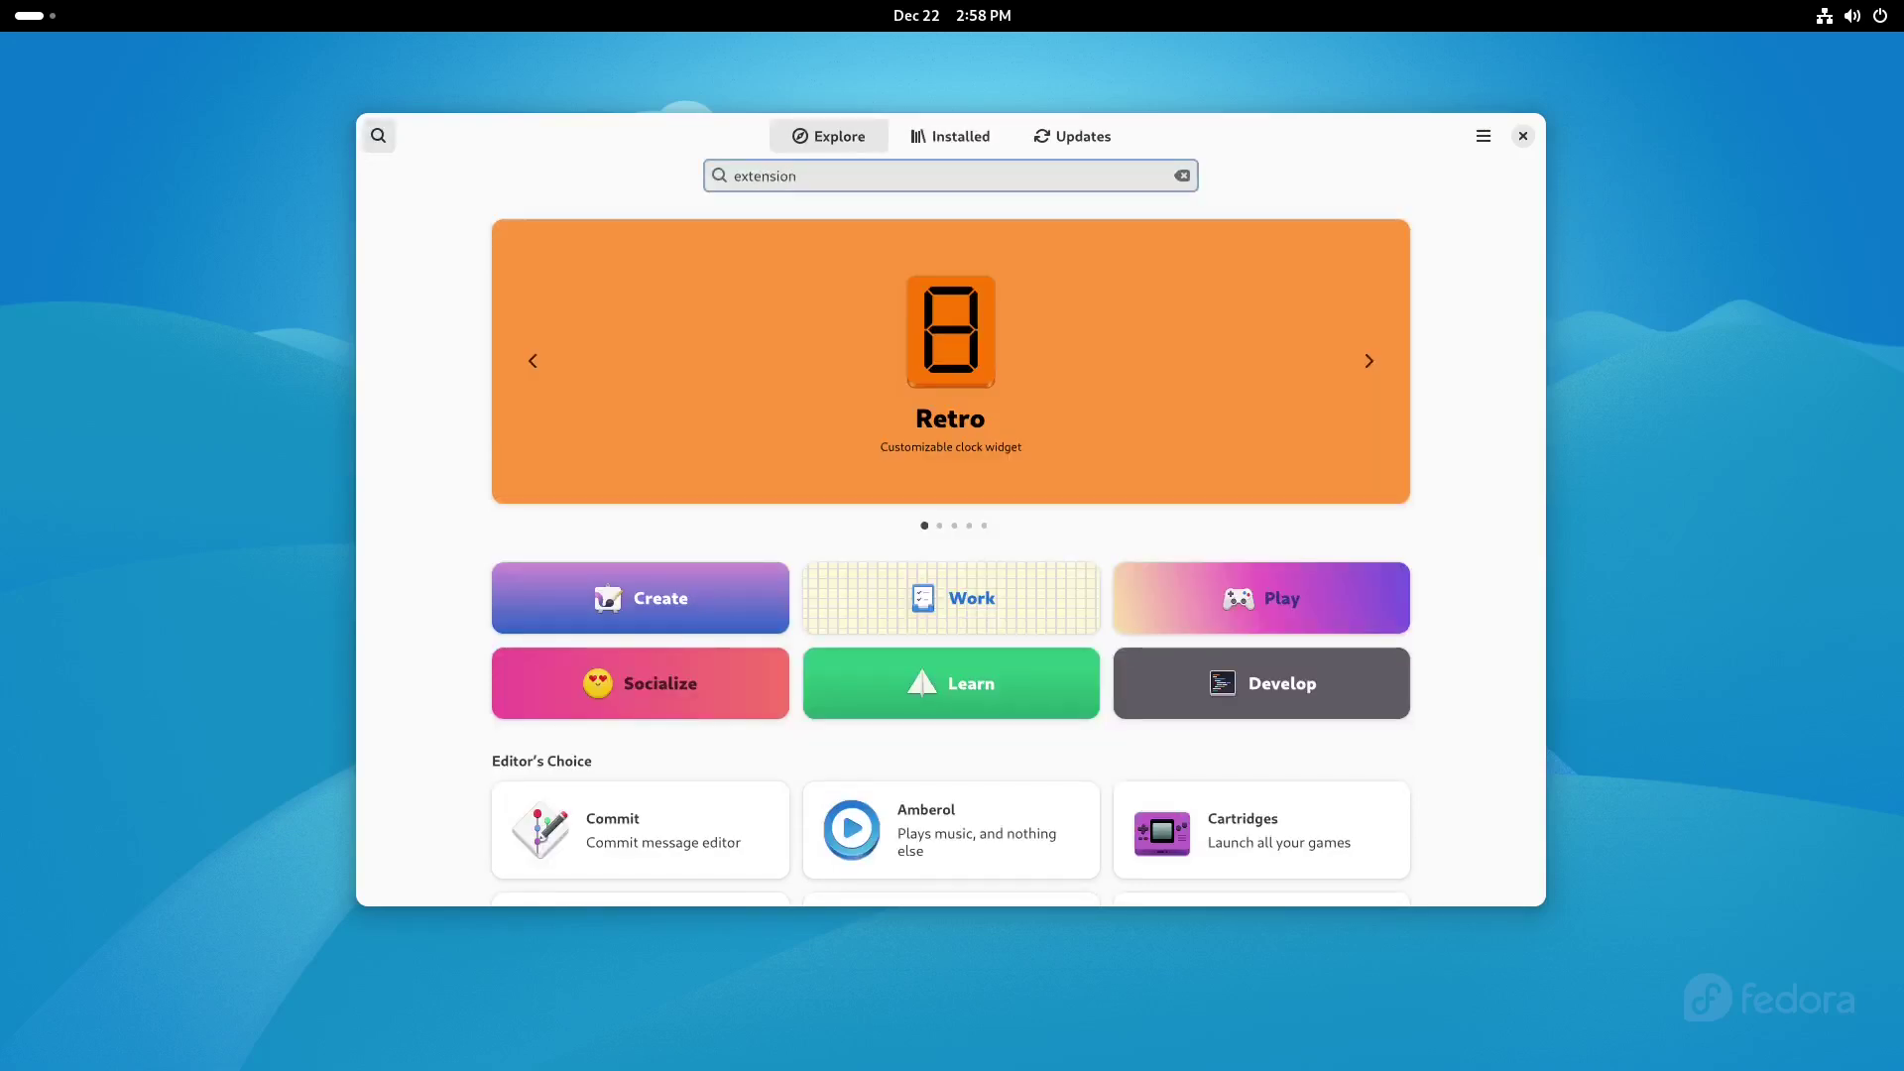
pyautogui.write(' manager')
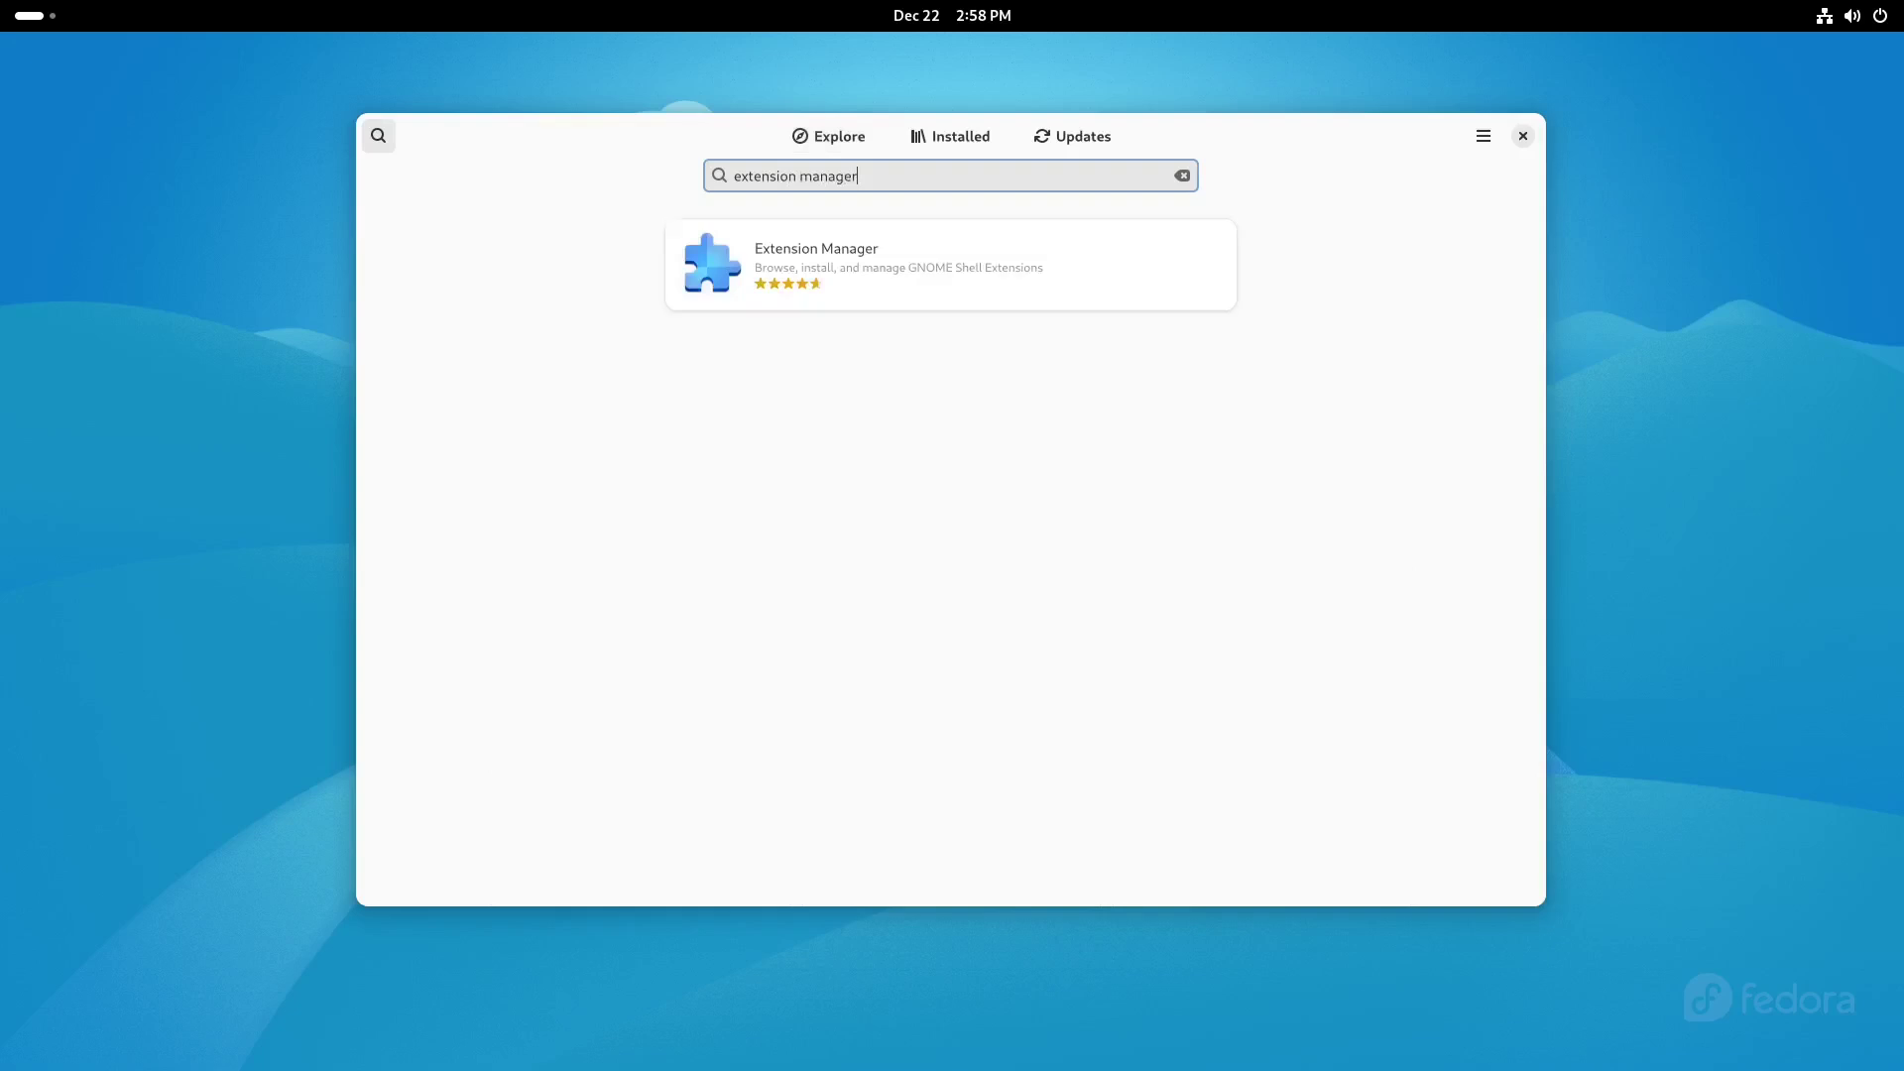
pyautogui.press('Return')
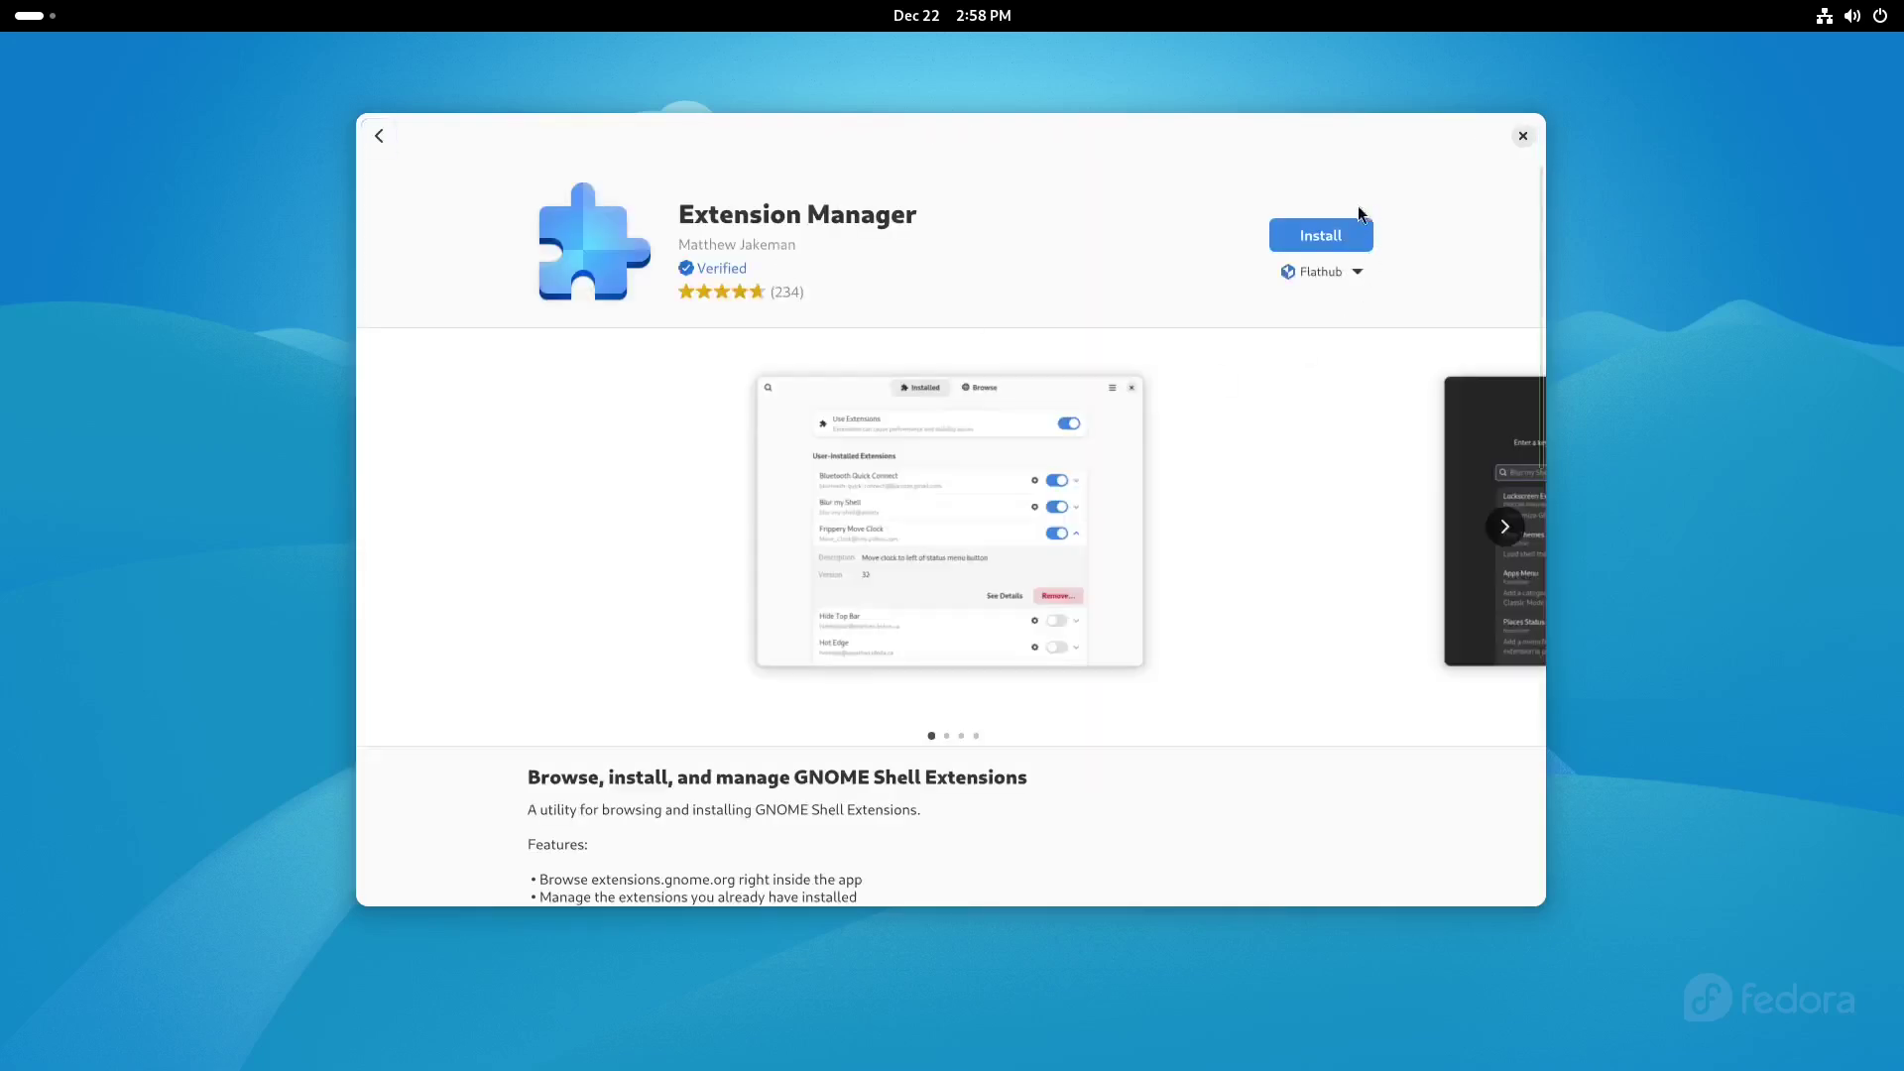
pyautogui.click(1339, 251)
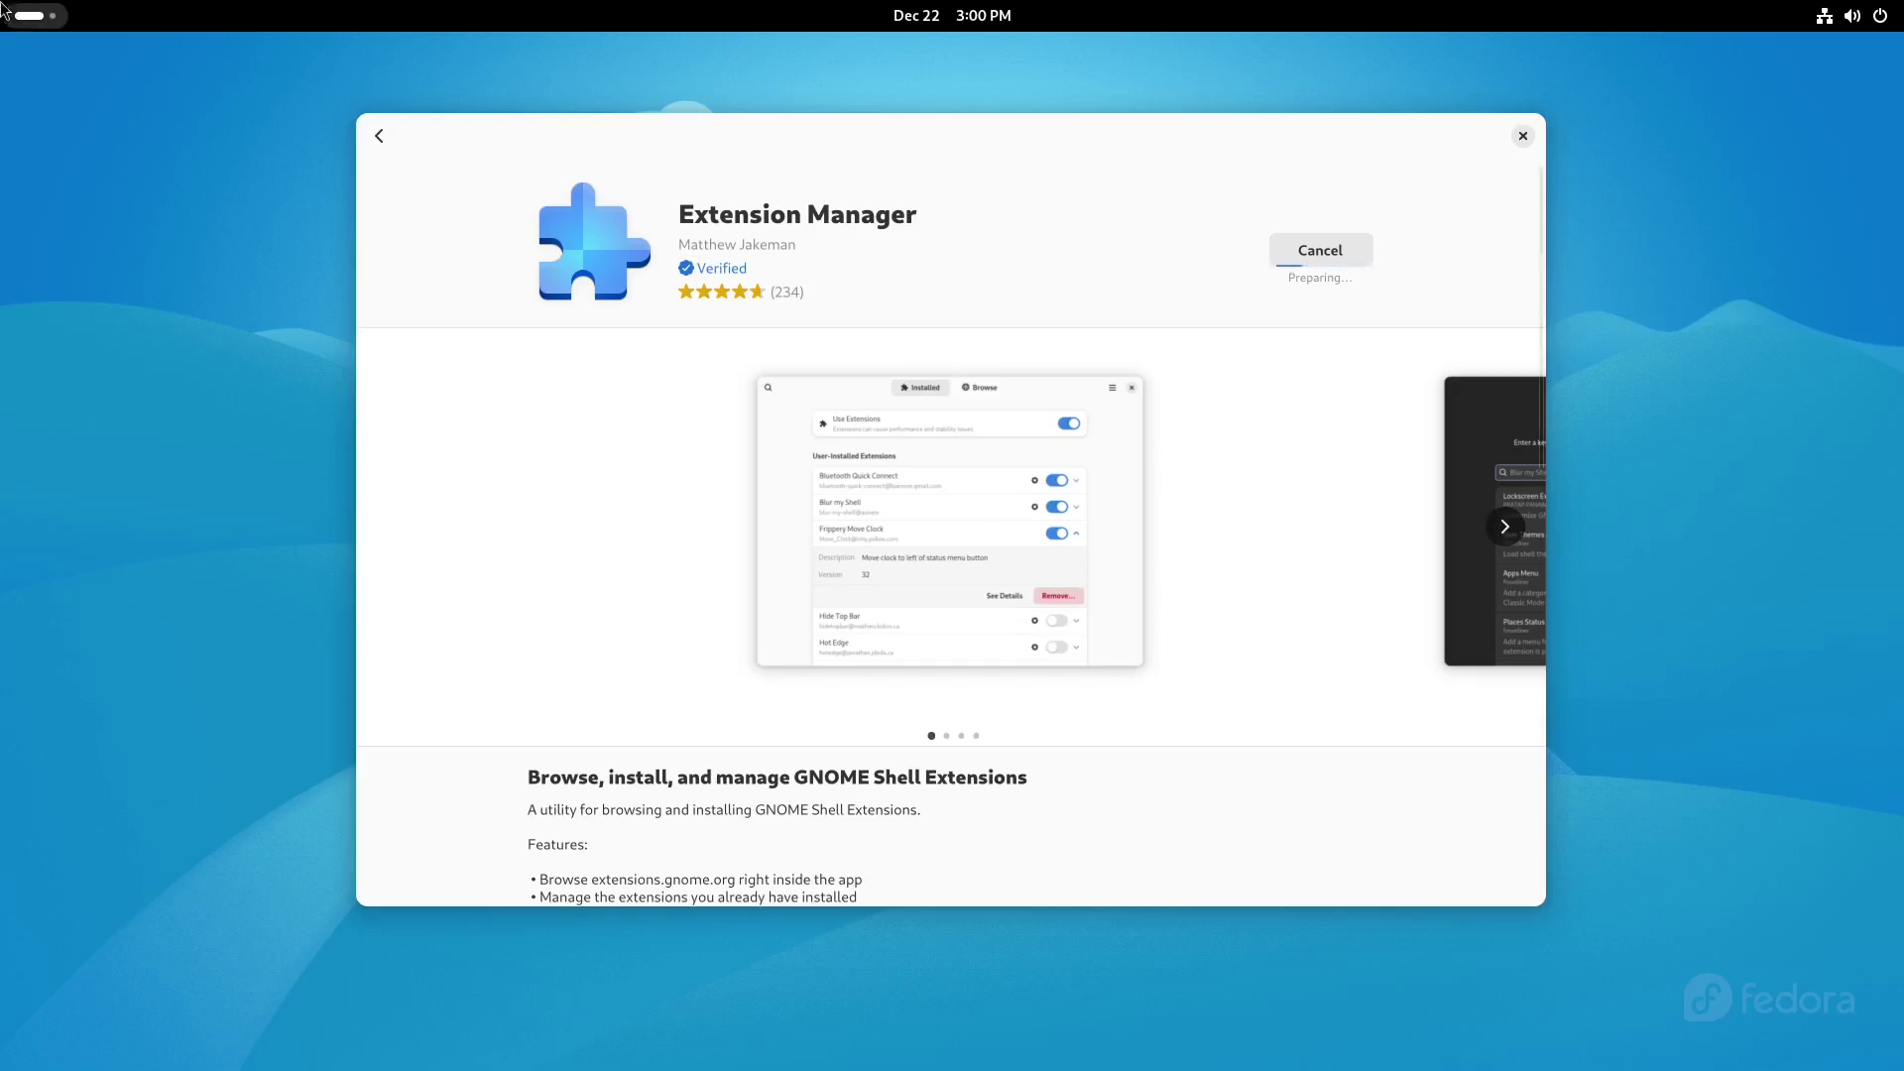
pyautogui.click(27, 16)
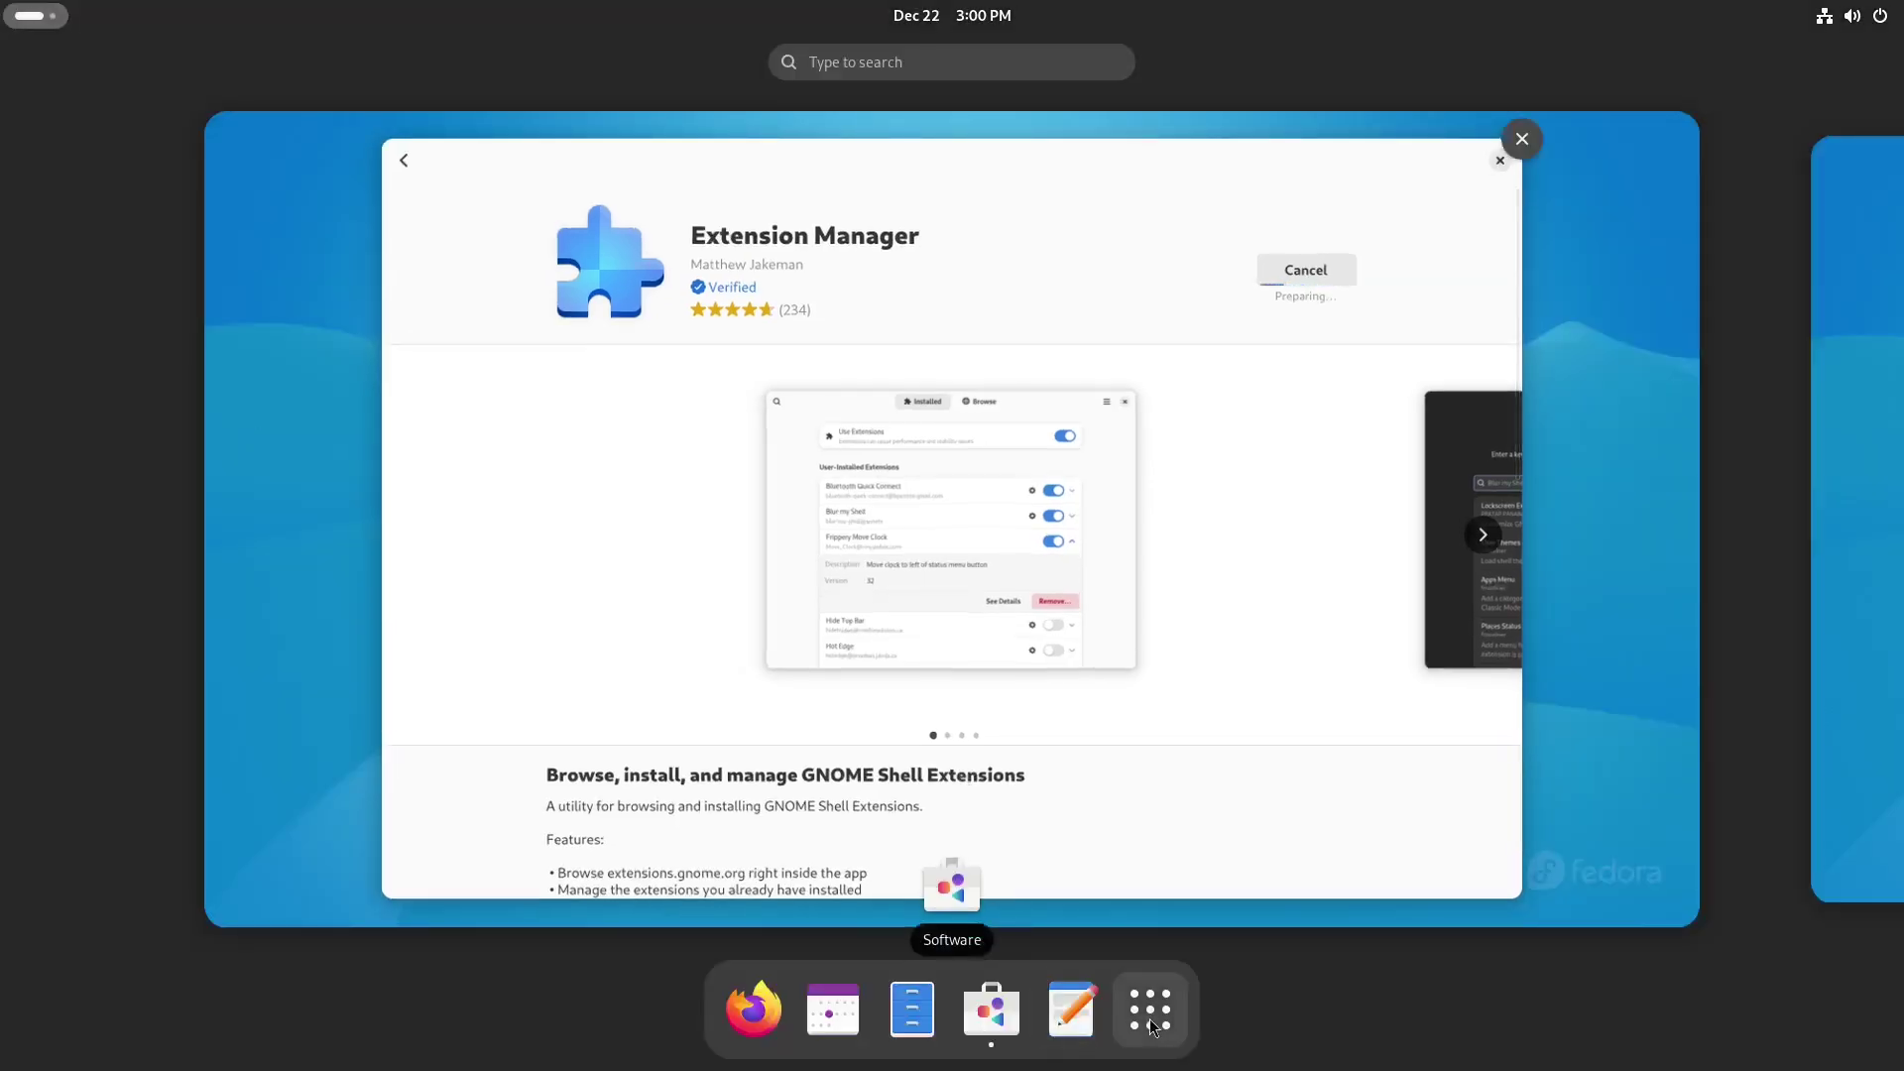
pyautogui.scroll(-1, 1154, 1027)
pyautogui.scroll(1, 1154, 1026)
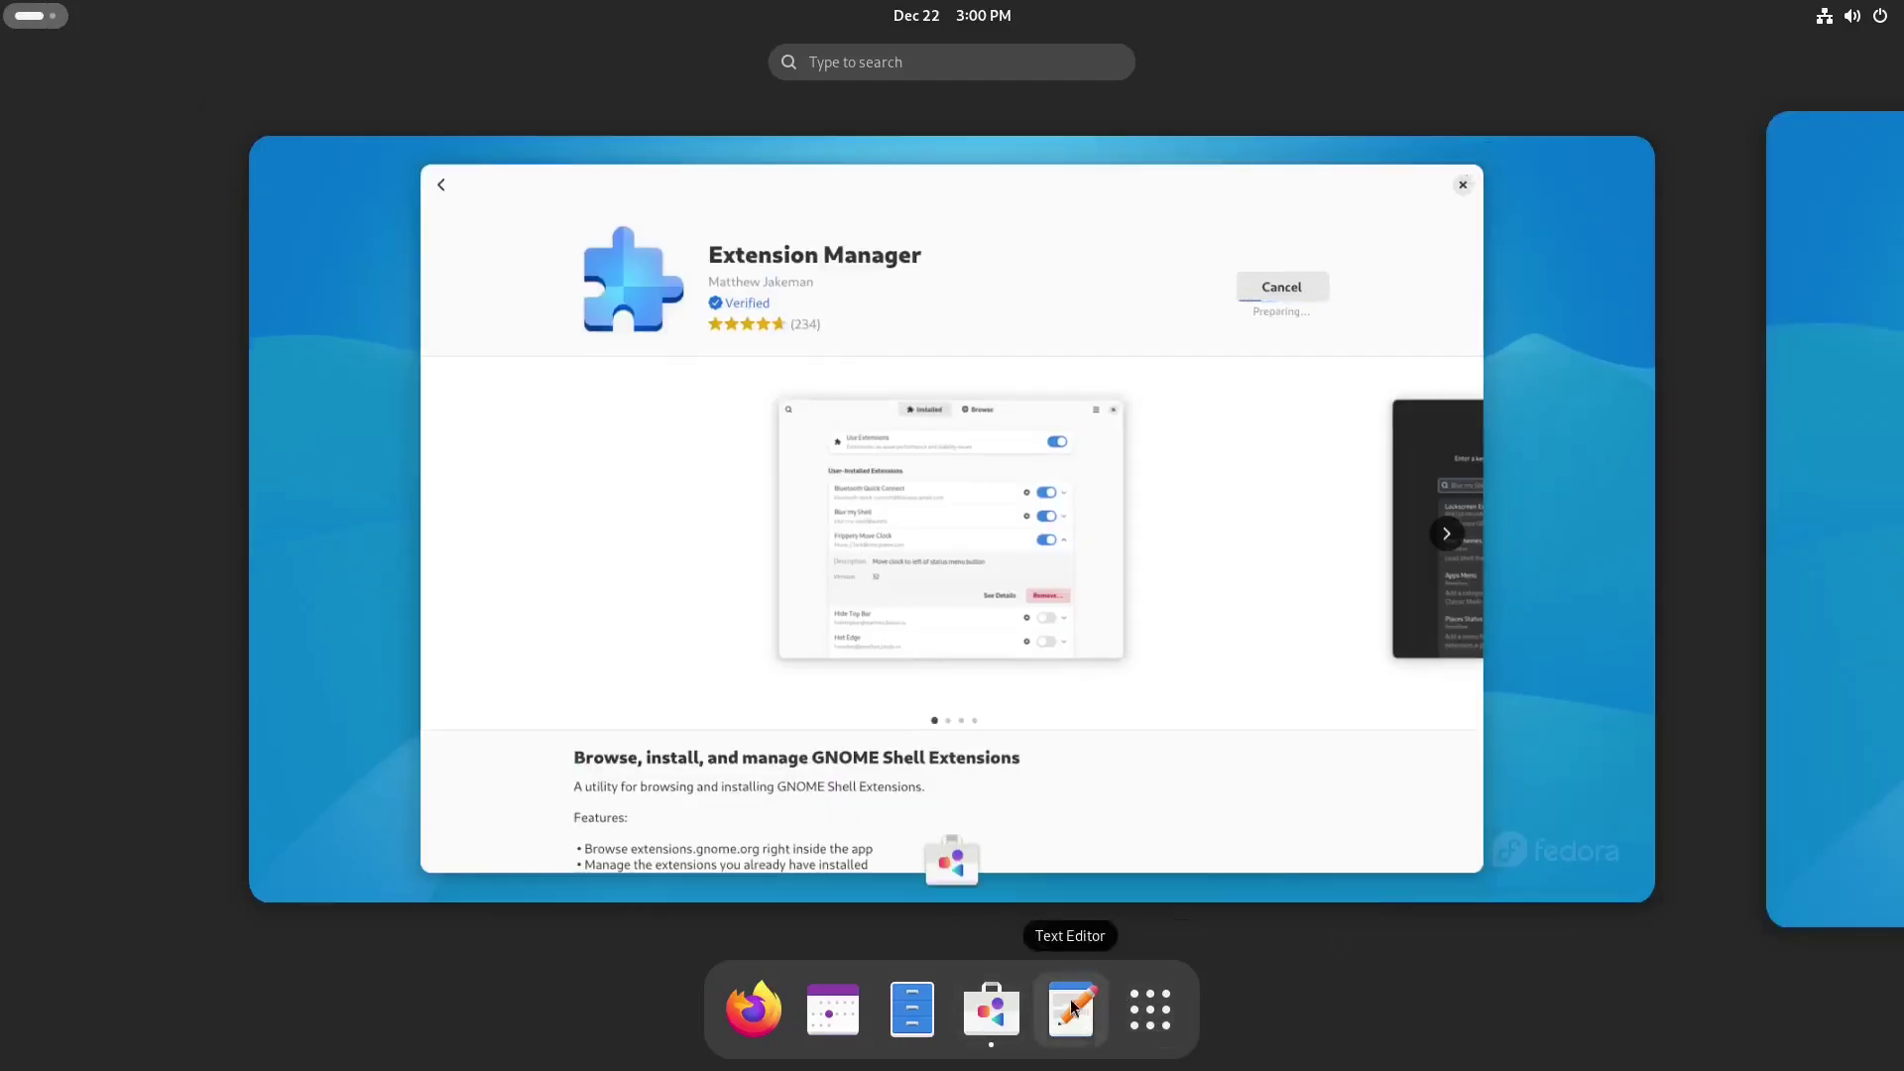
pyautogui.scroll(-1, 1247, 758)
pyautogui.scroll(1, 1252, 759)
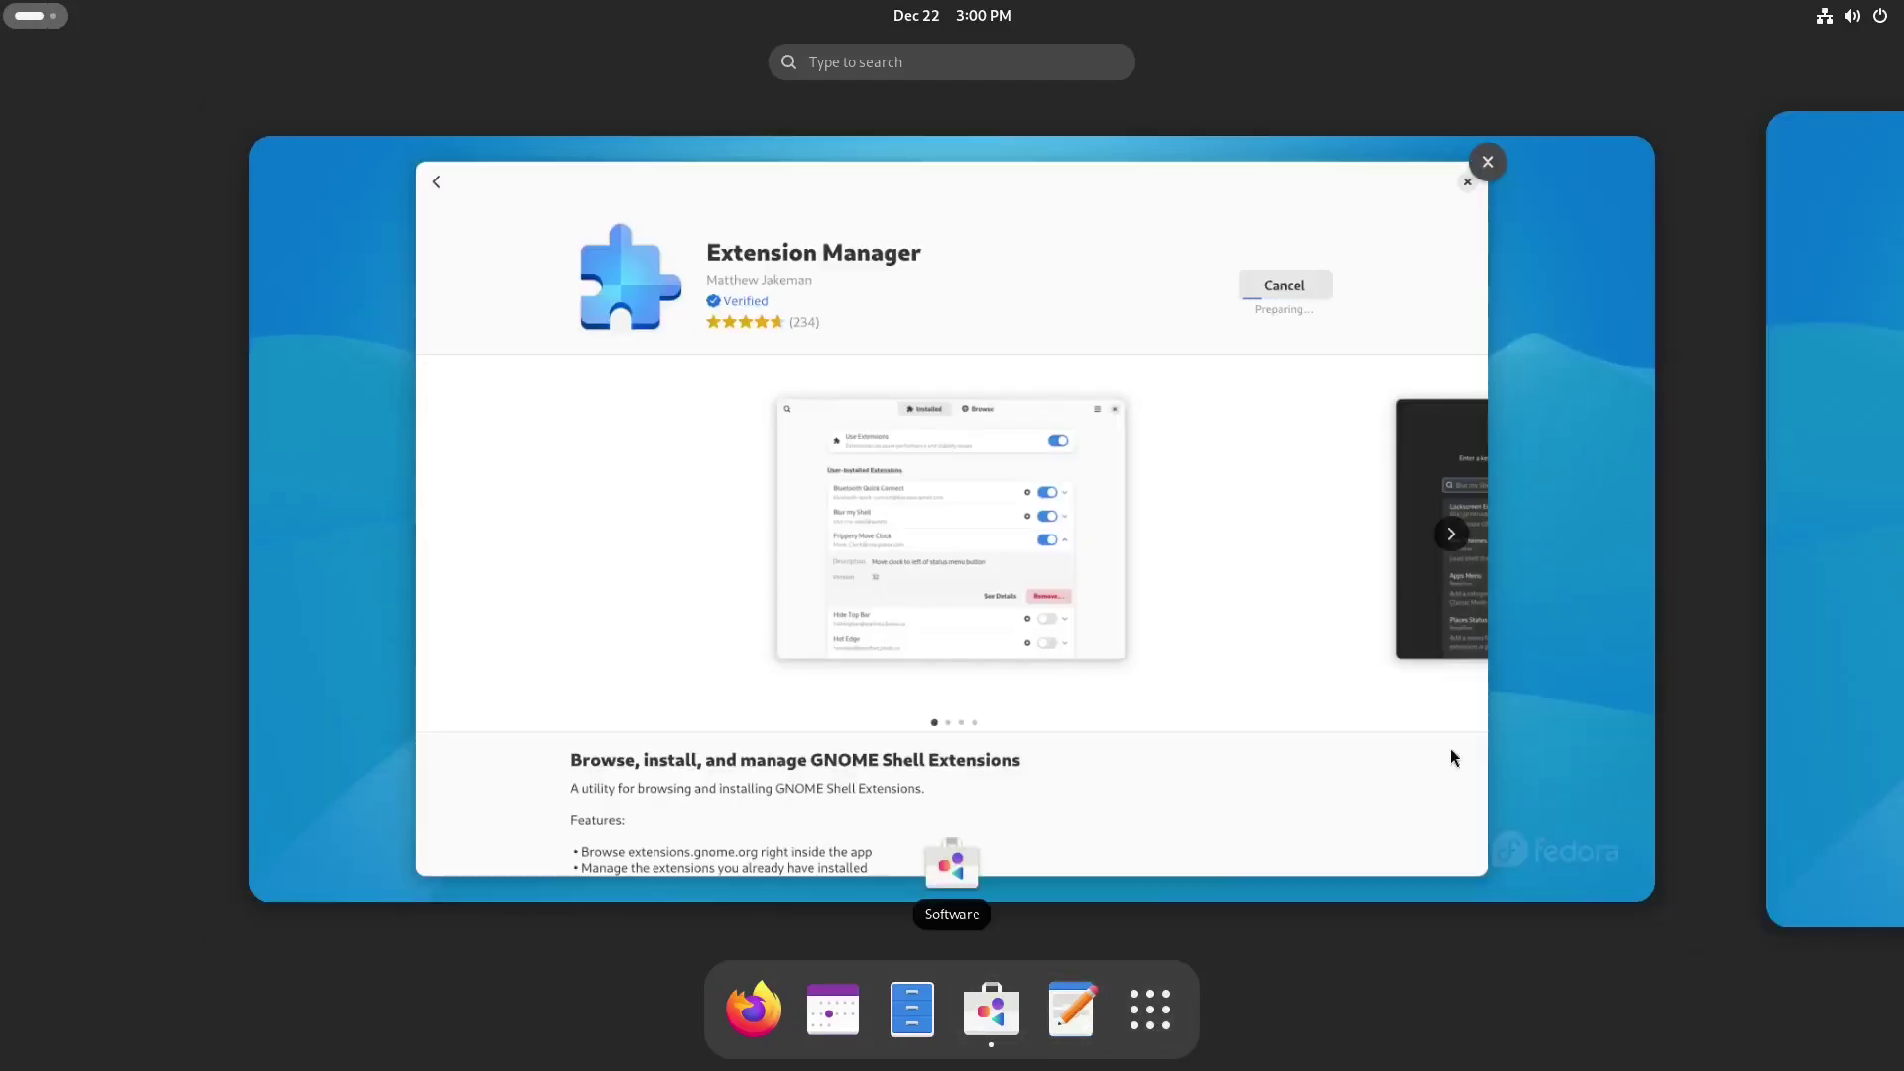
pyautogui.click(1546, 768)
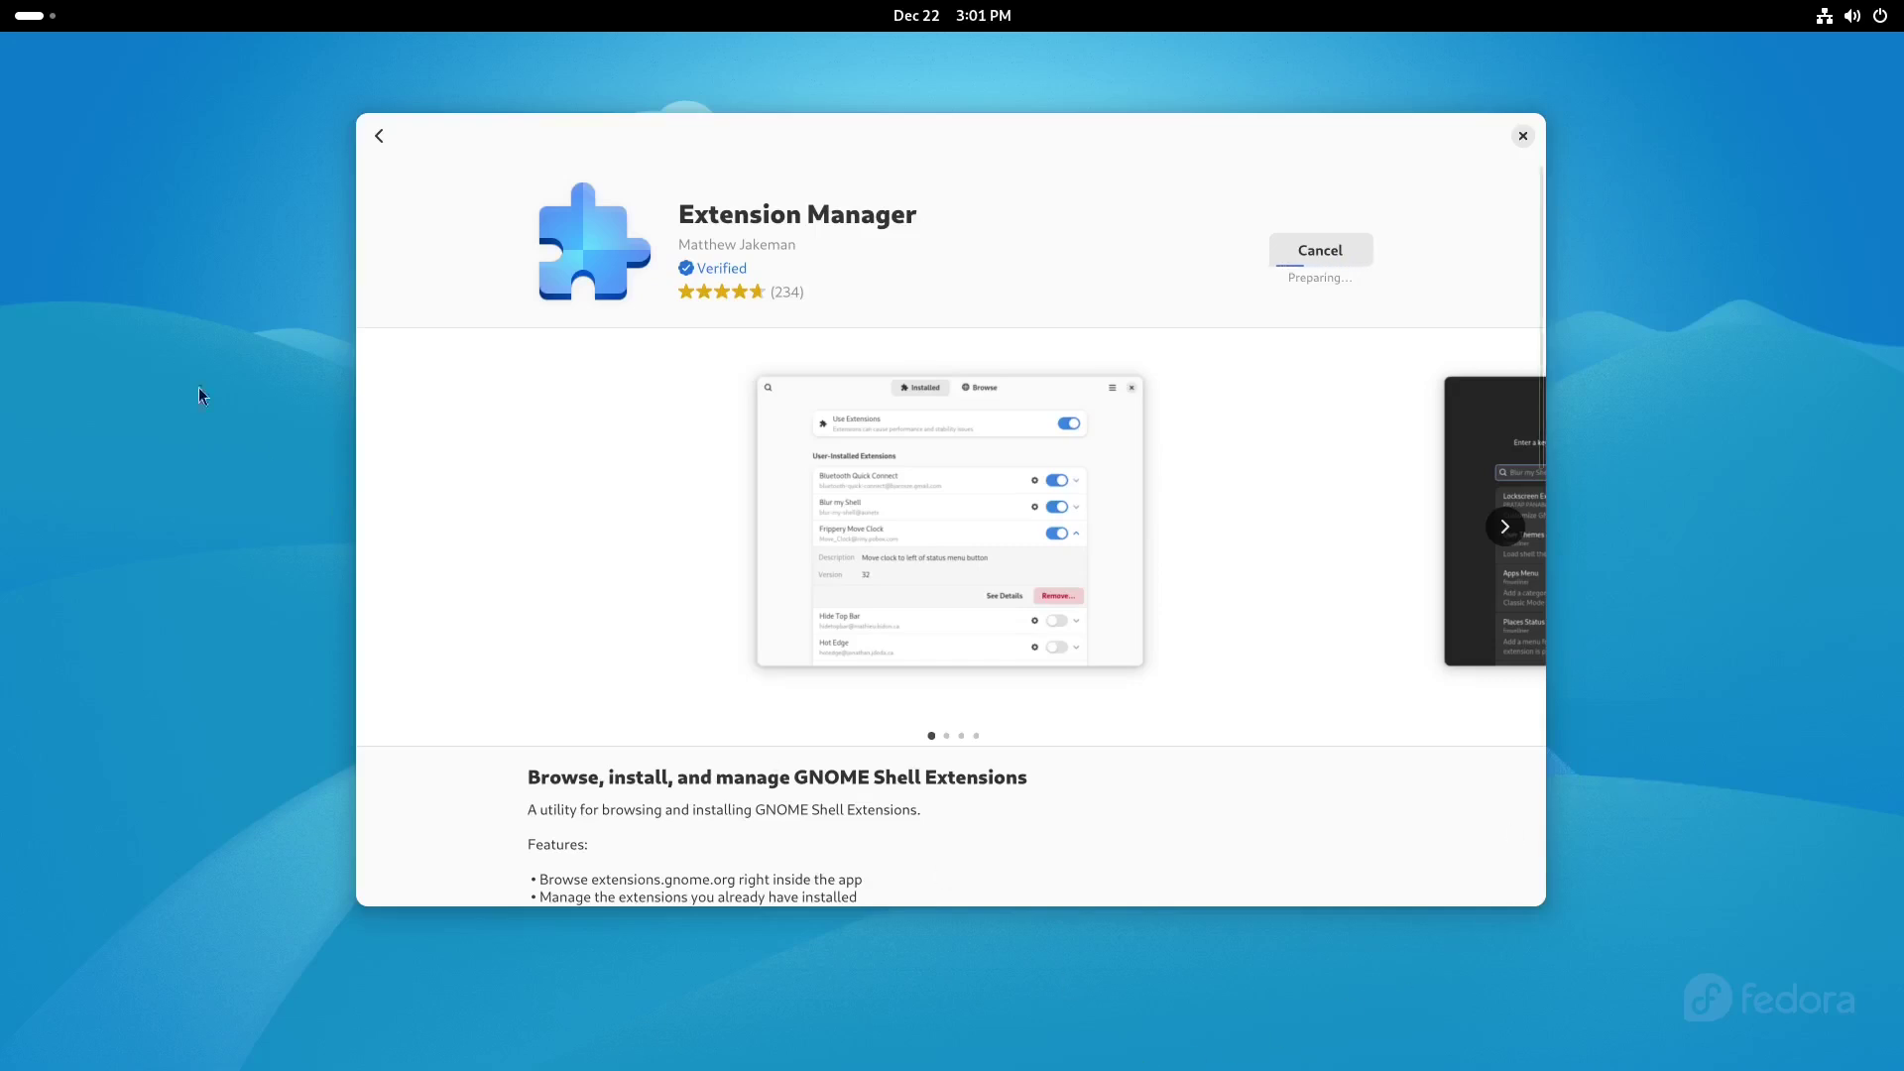
pyautogui.click(31, 16)
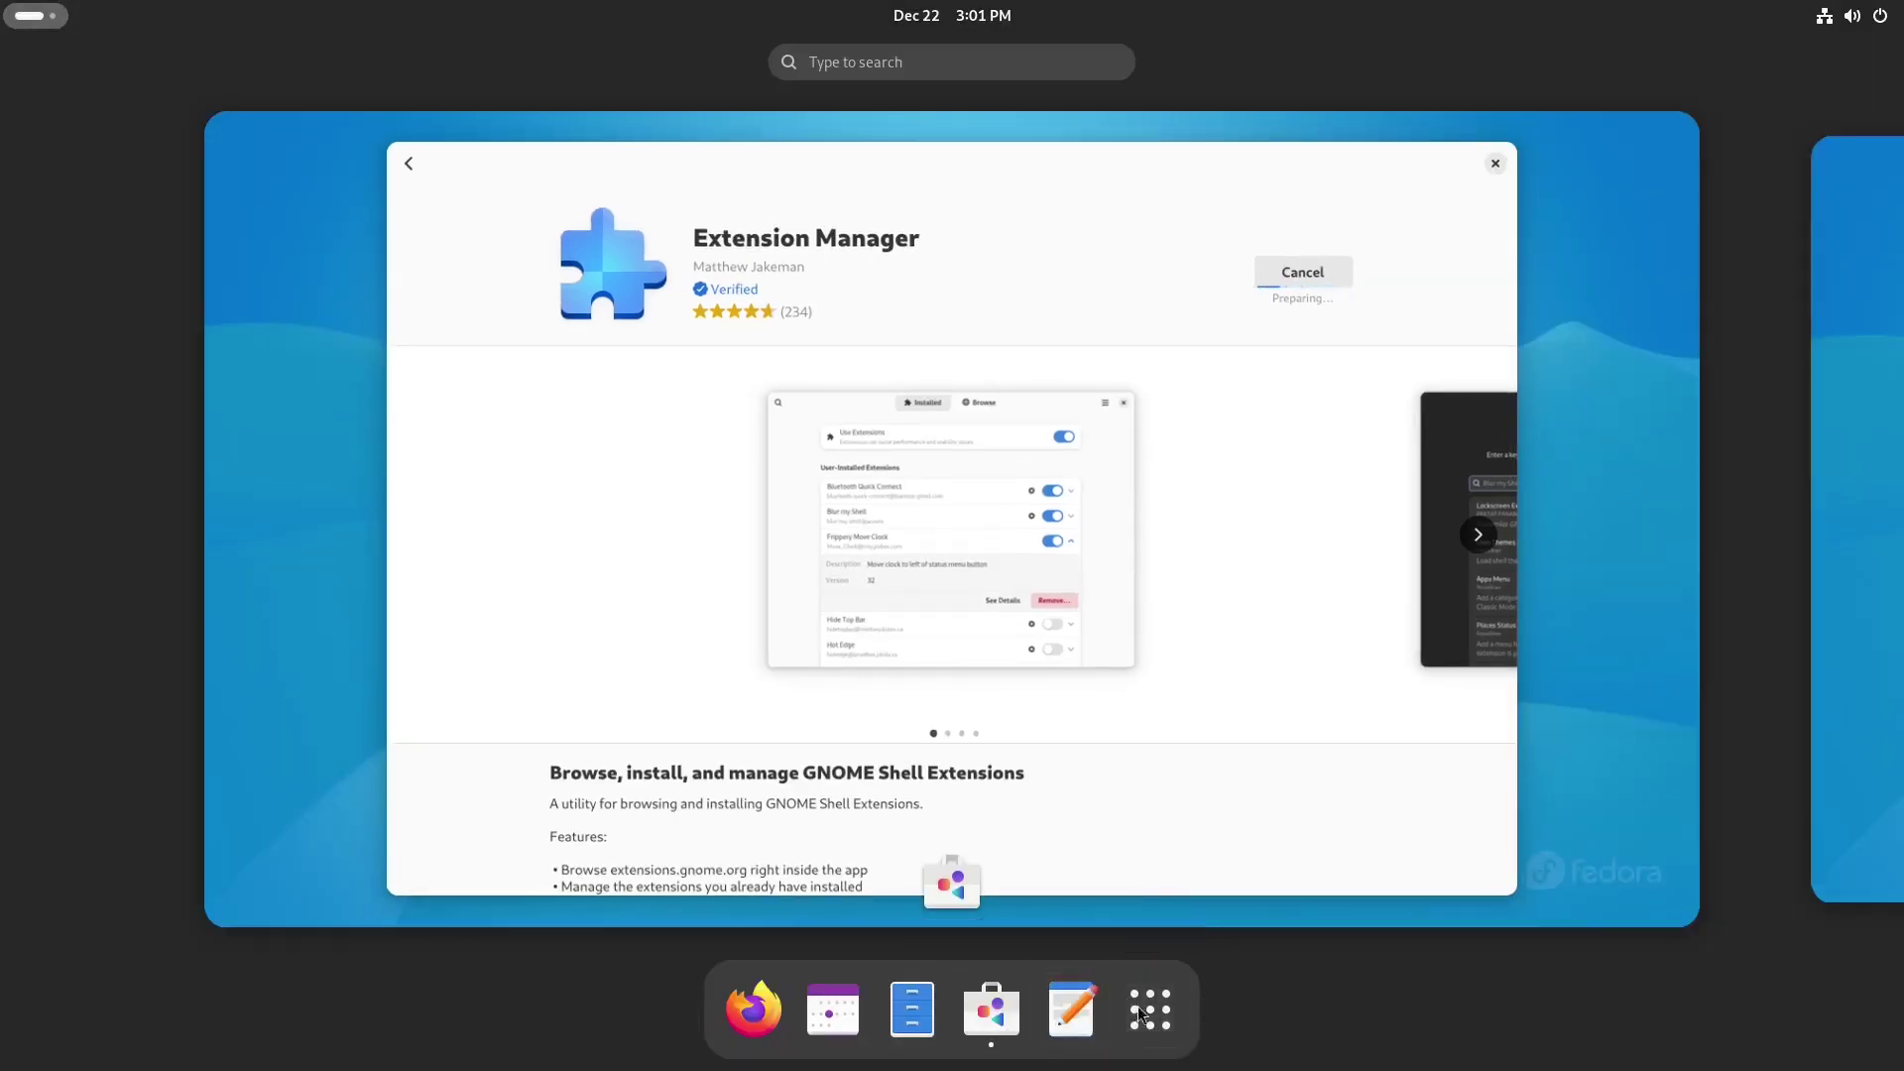
pyautogui.click(1605, 787)
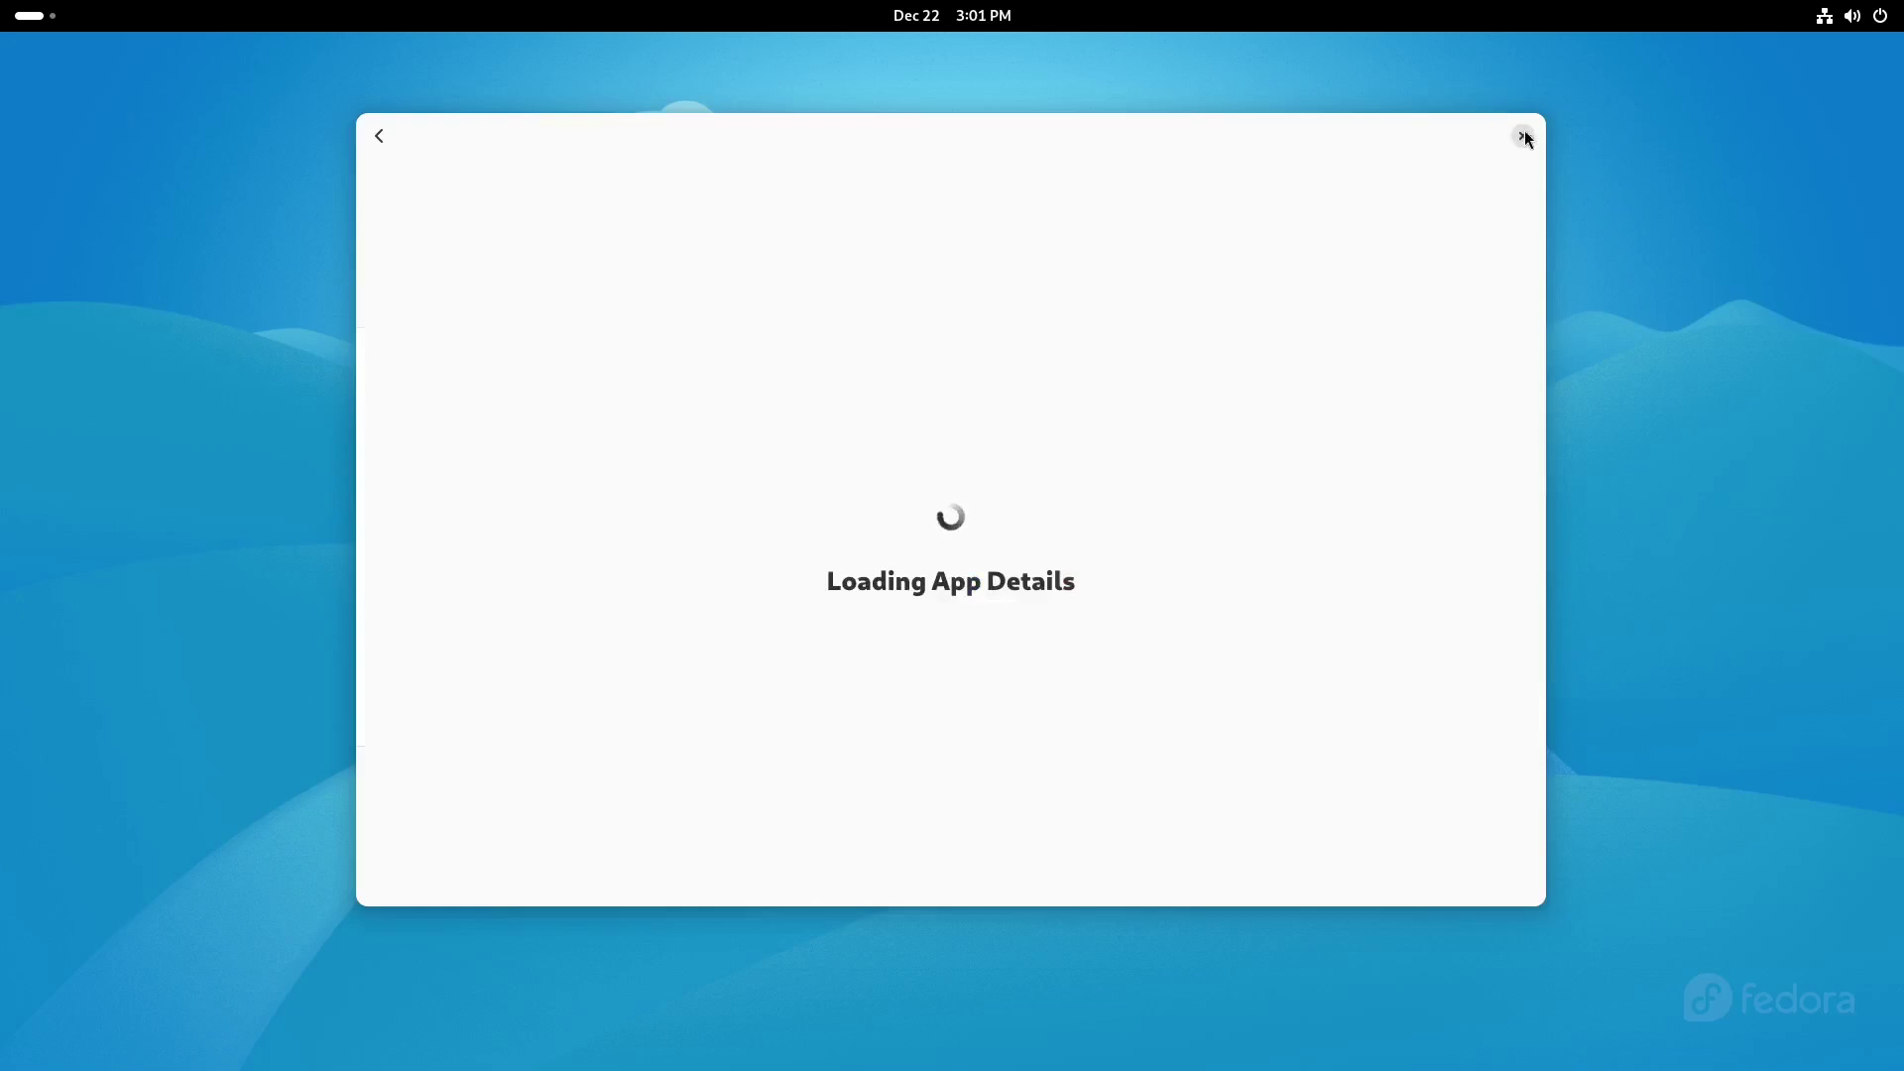
# - Close Software, then view the power options in quick settings and dismiss them
pyautogui.click(1522, 136)
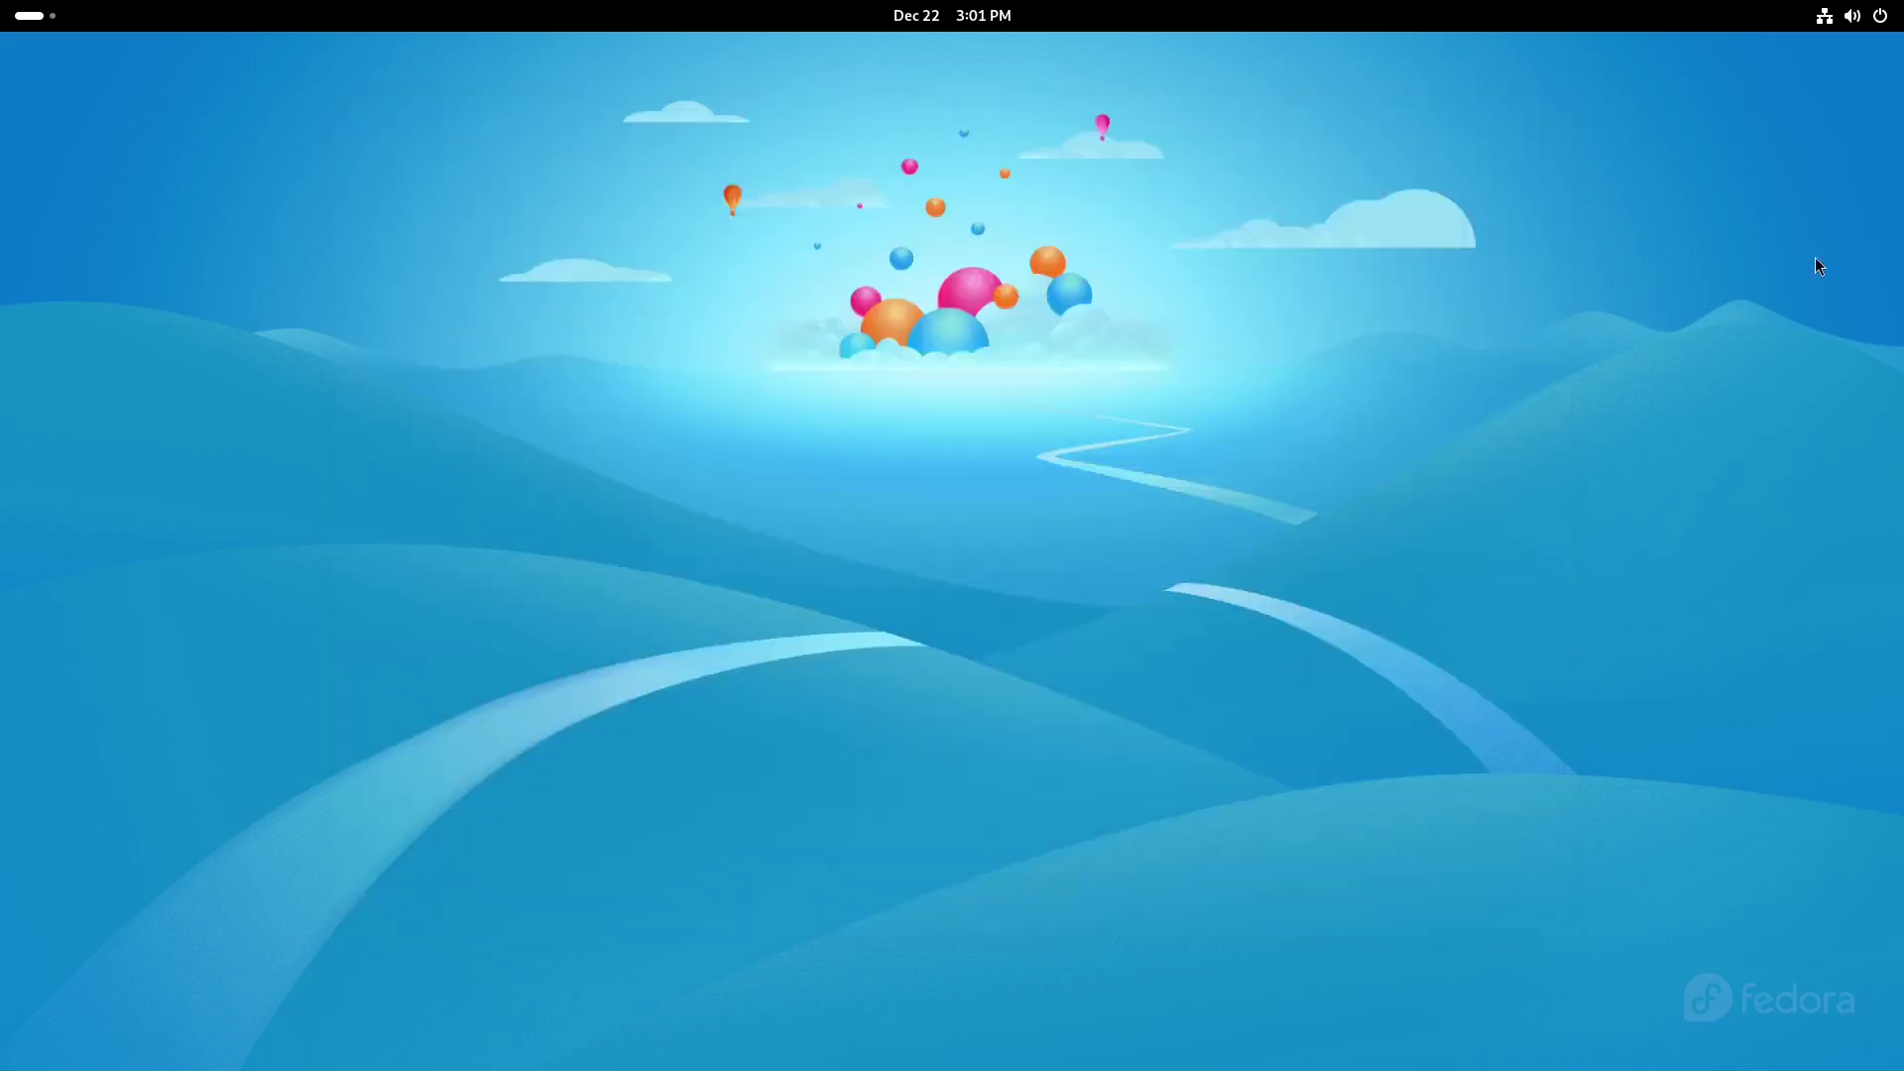
pyautogui.click(1883, 18)
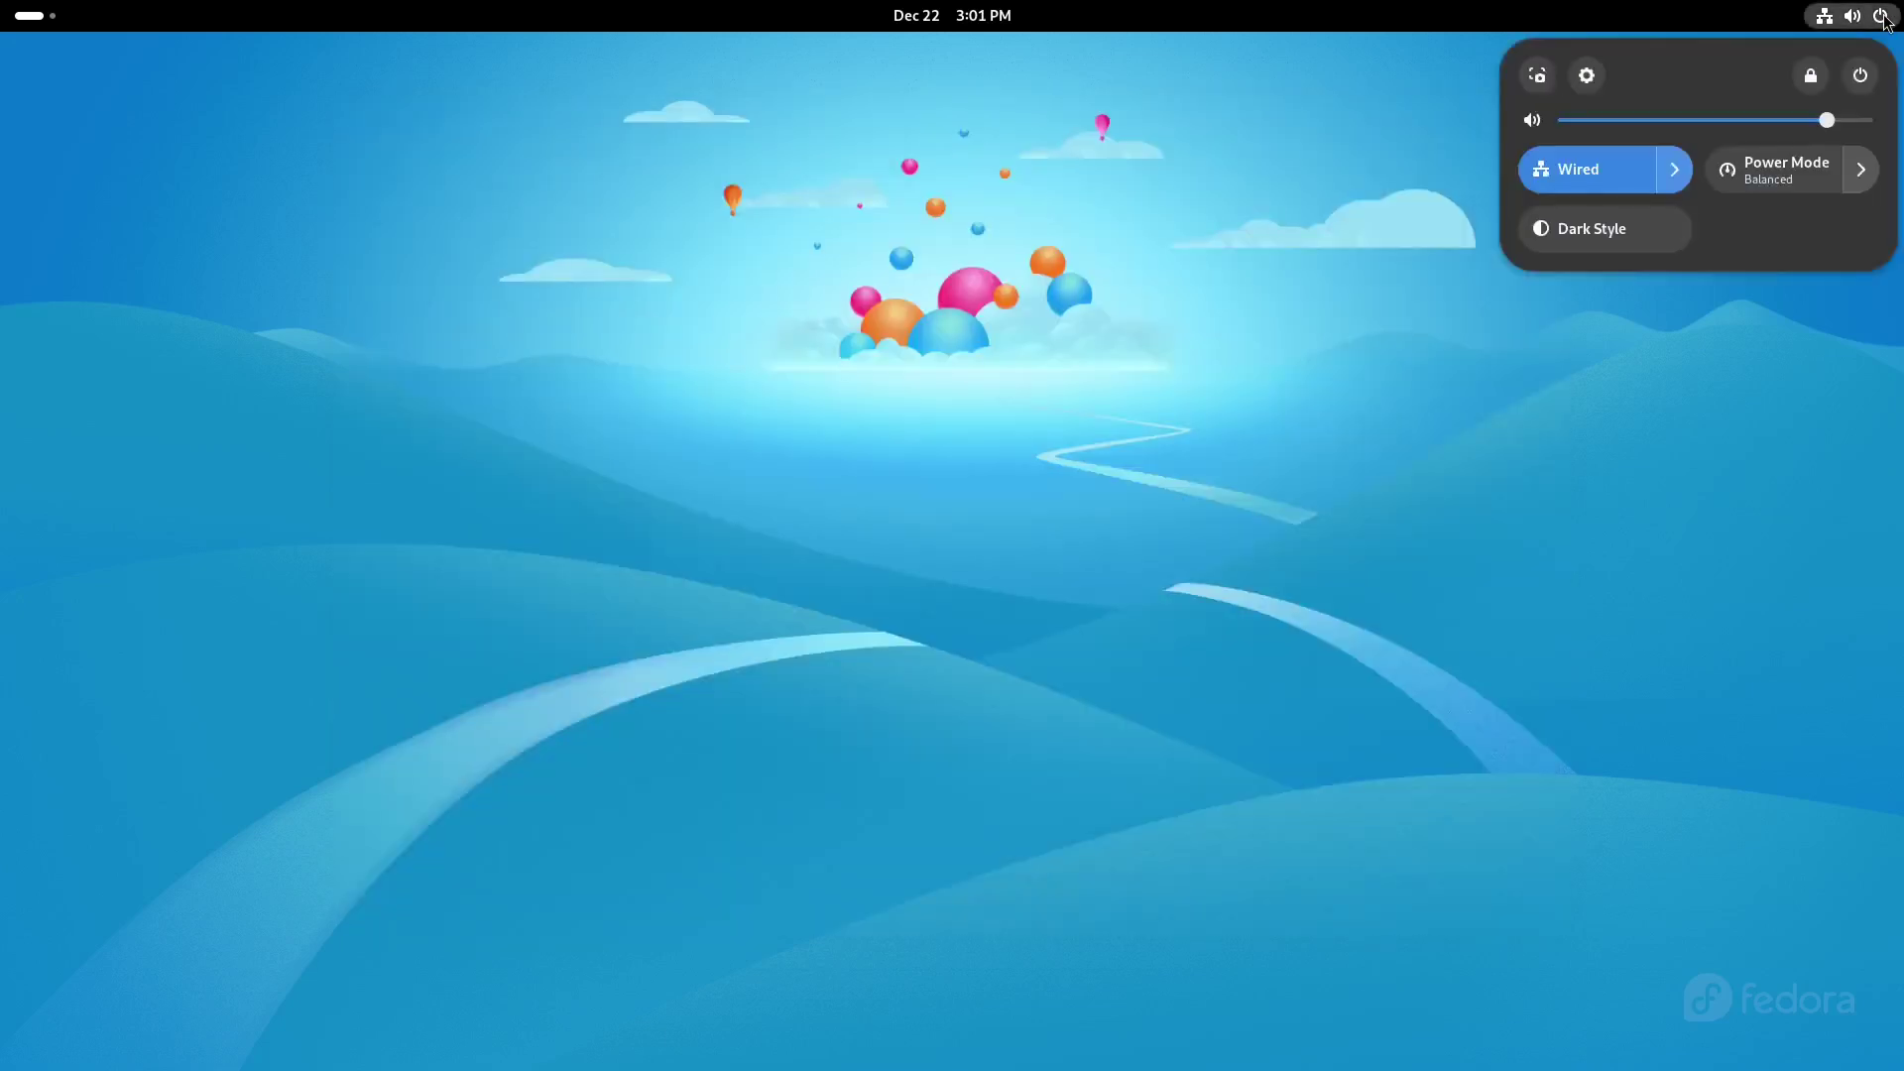
pyautogui.click(1861, 76)
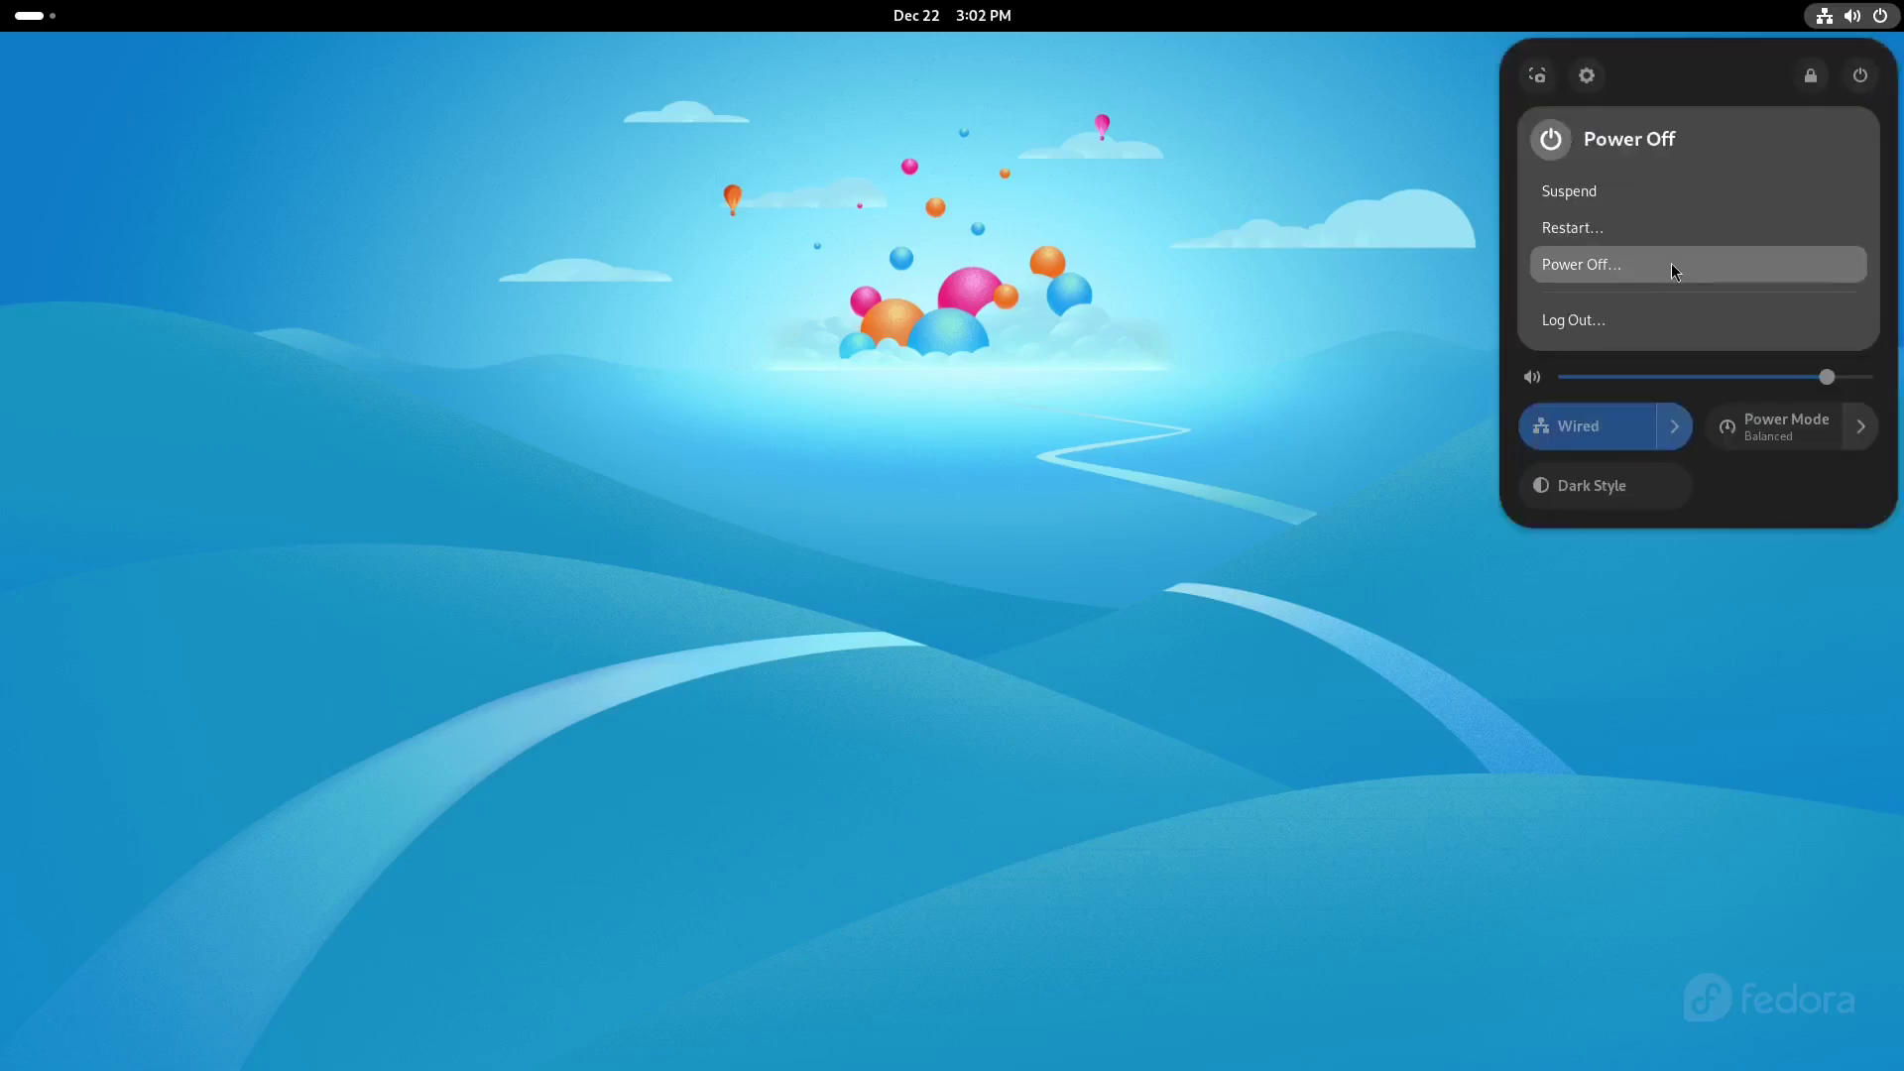
pyautogui.press('Escape')
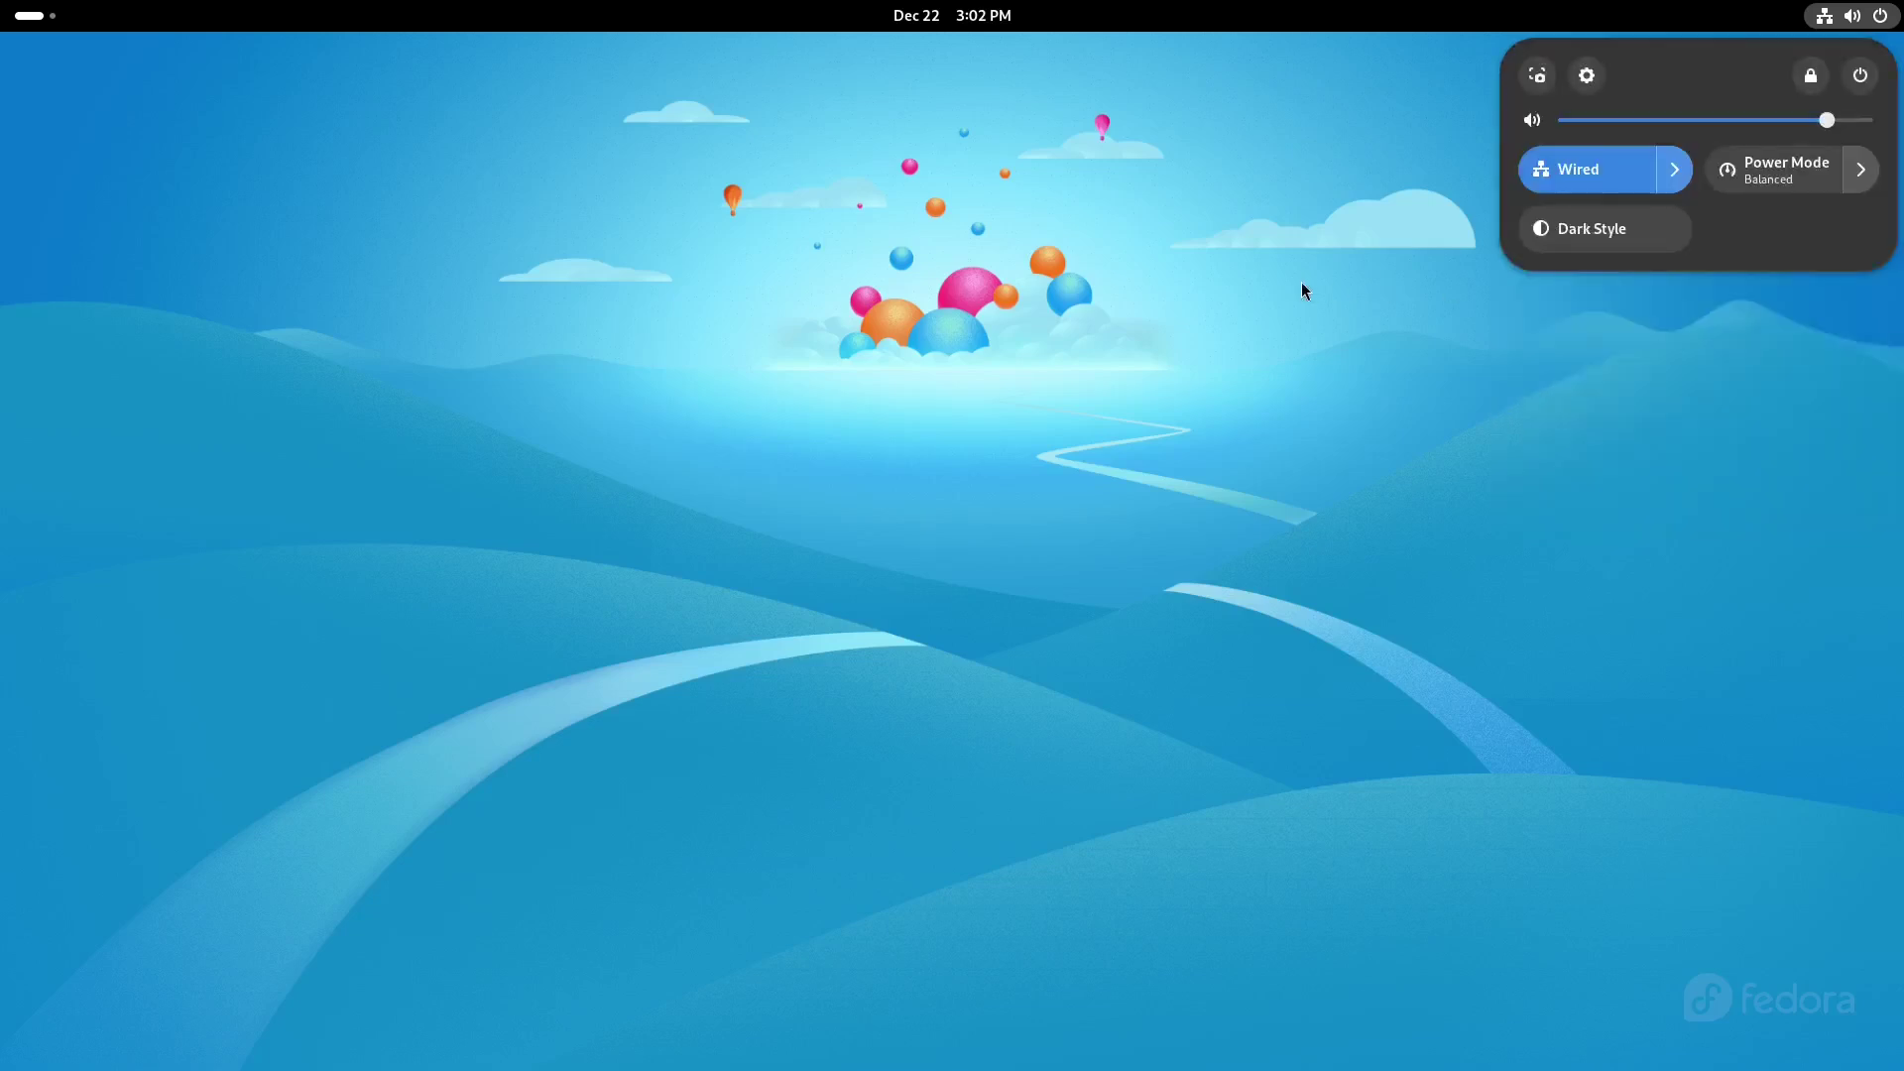
pyautogui.press('Escape')
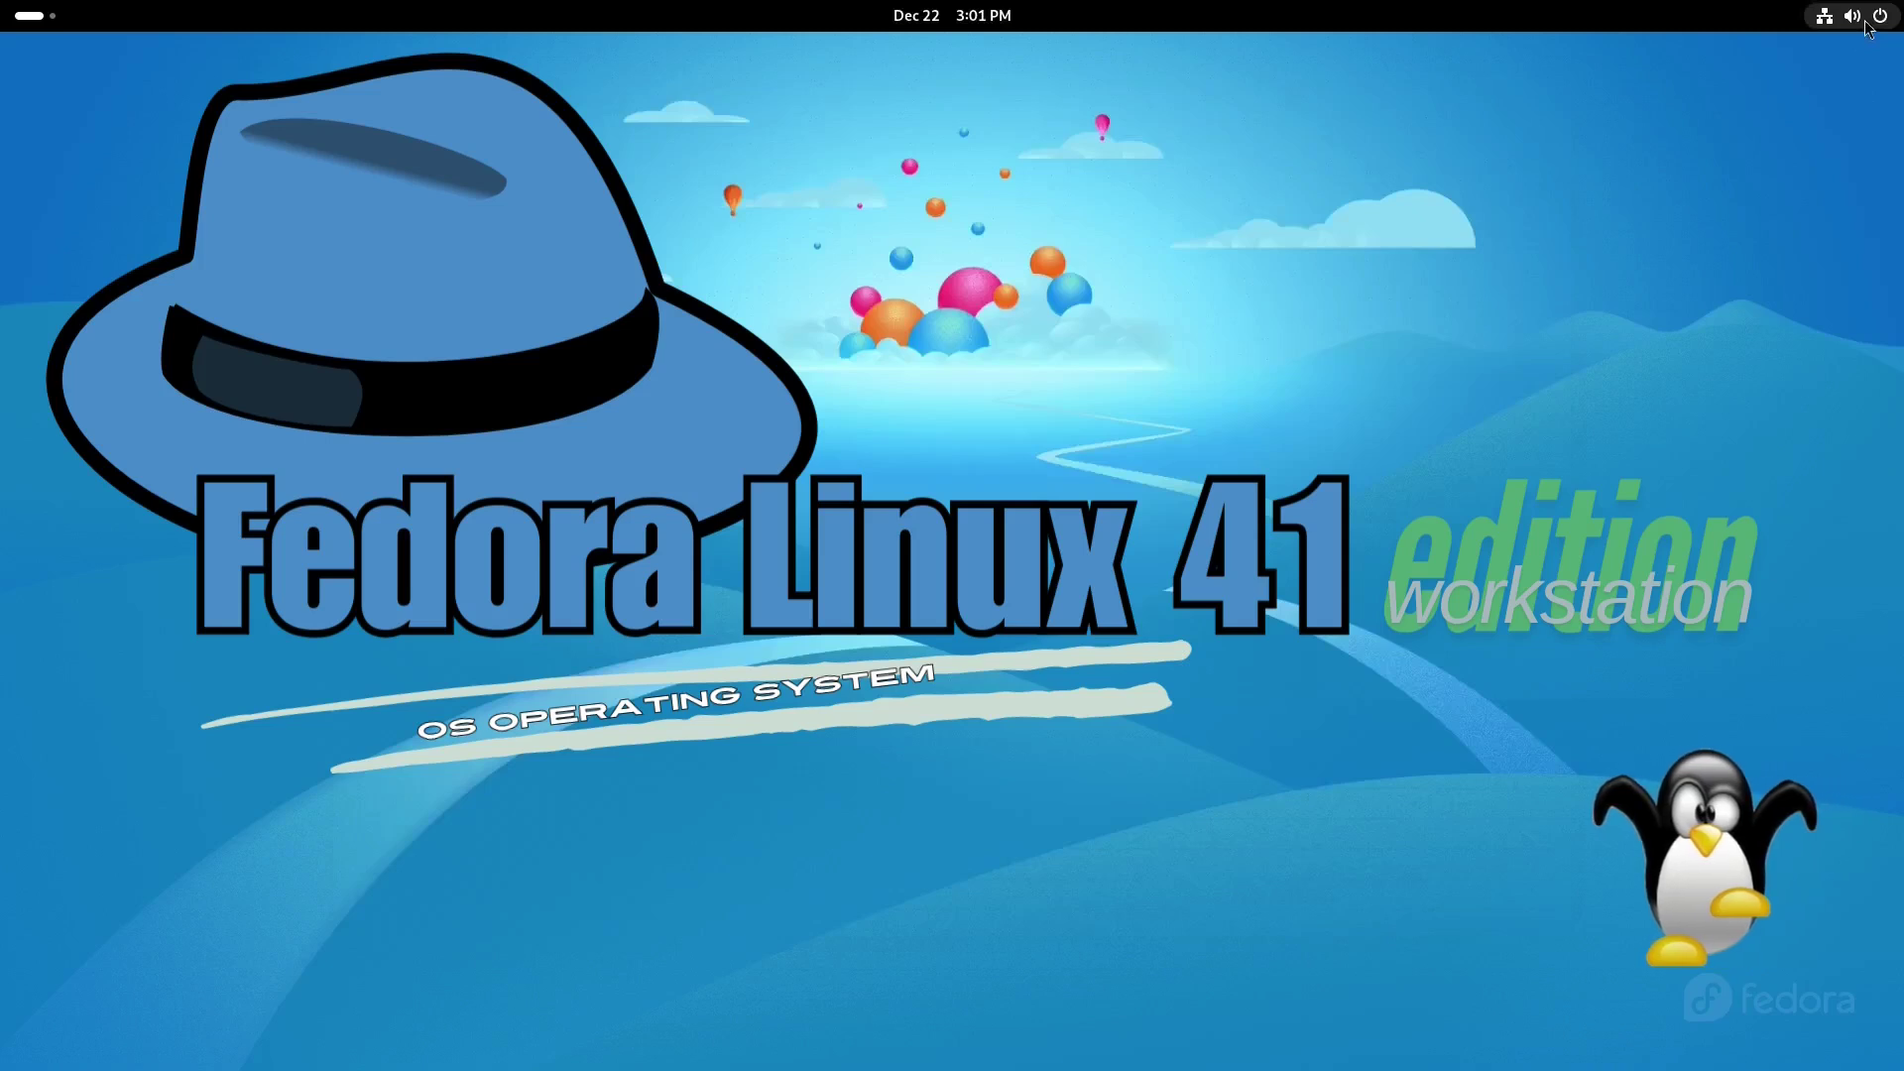
# - Choose Power Off… from the quick settings power options
pyautogui.click(1867, 18)
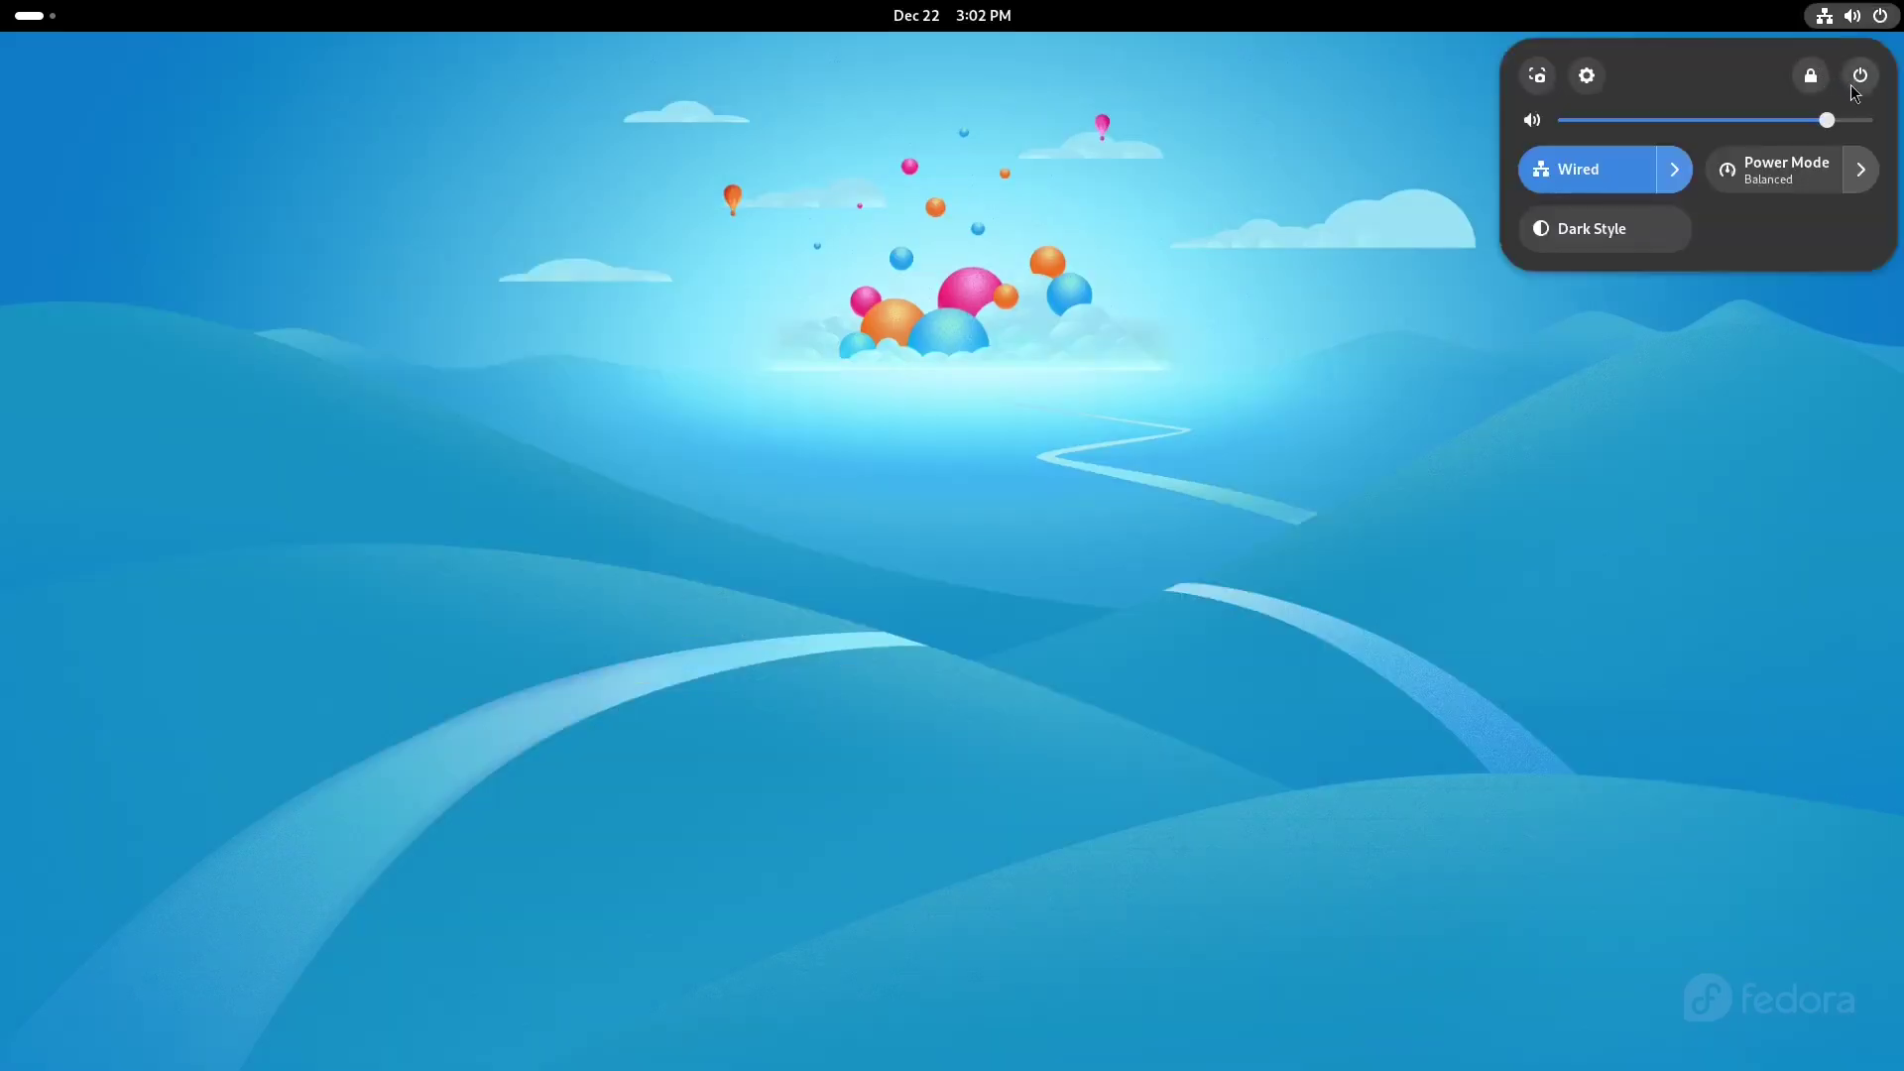
pyautogui.click(1862, 77)
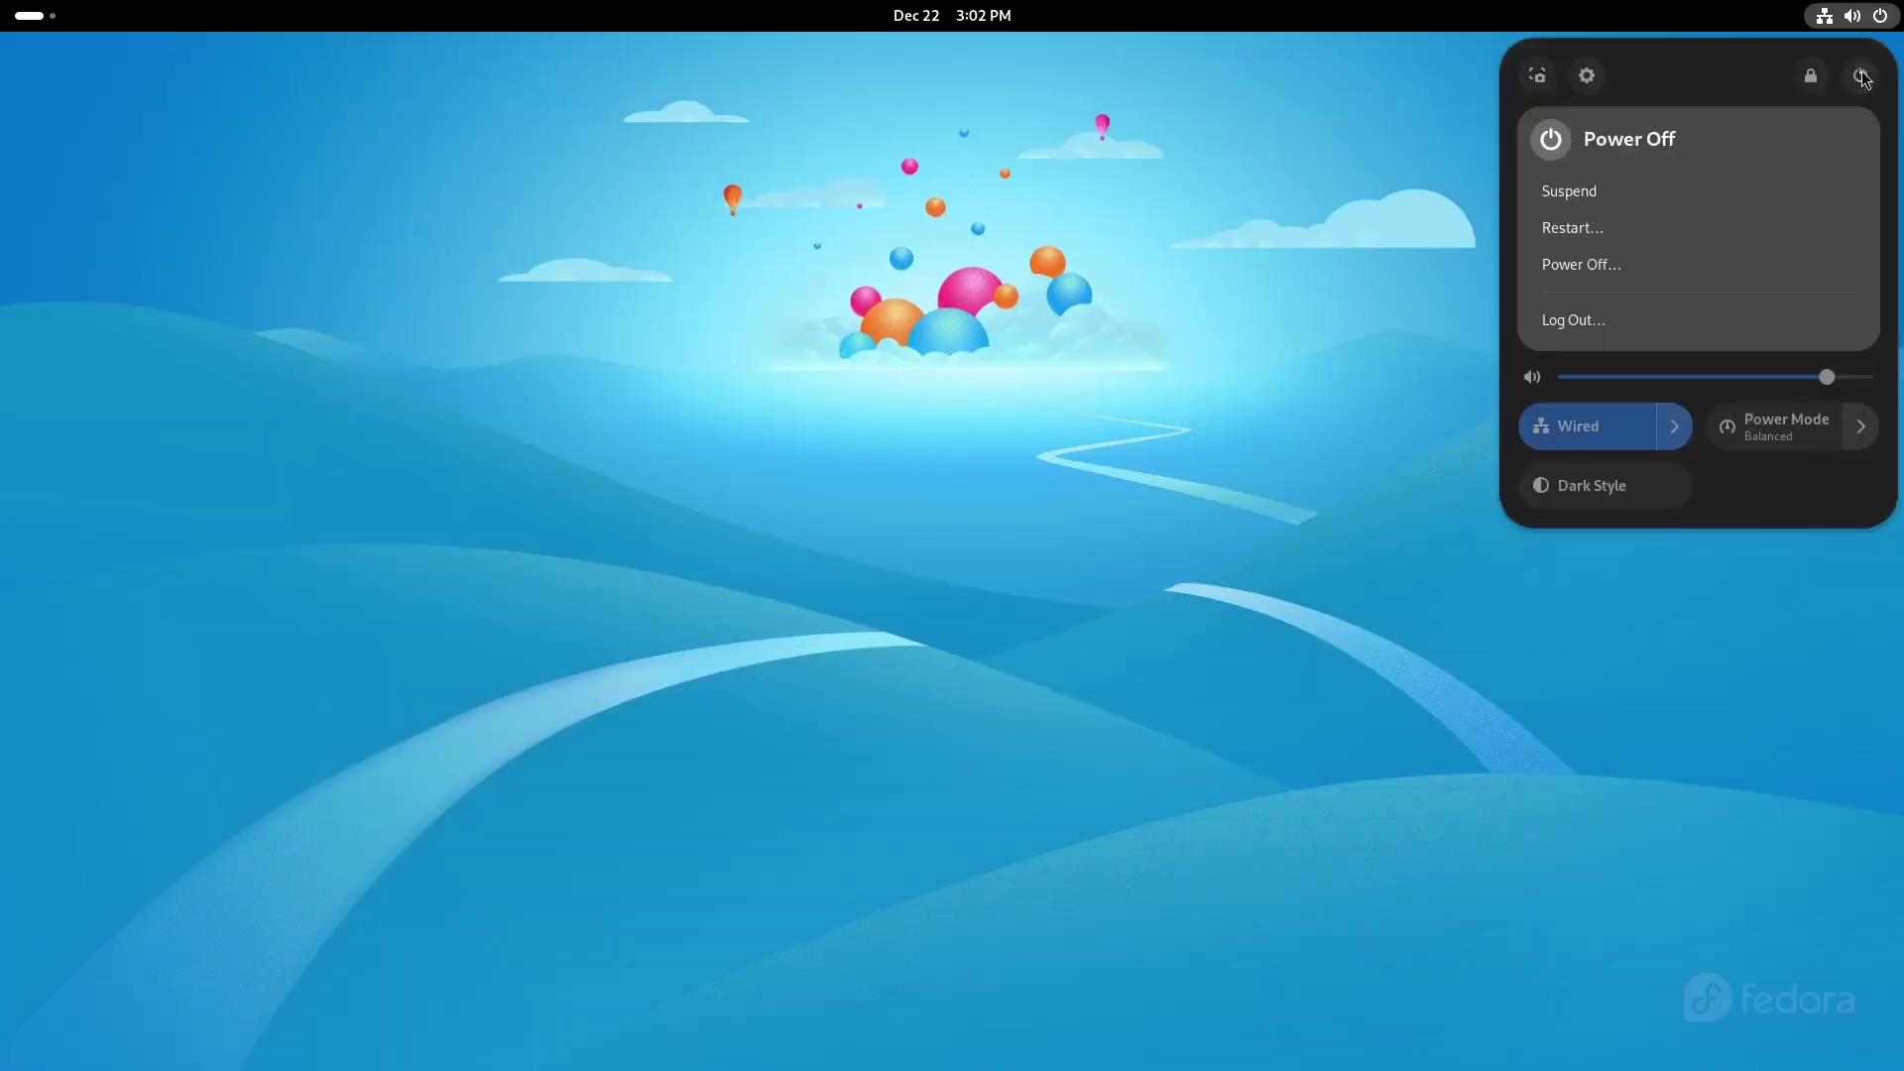
pyautogui.click(1724, 260)
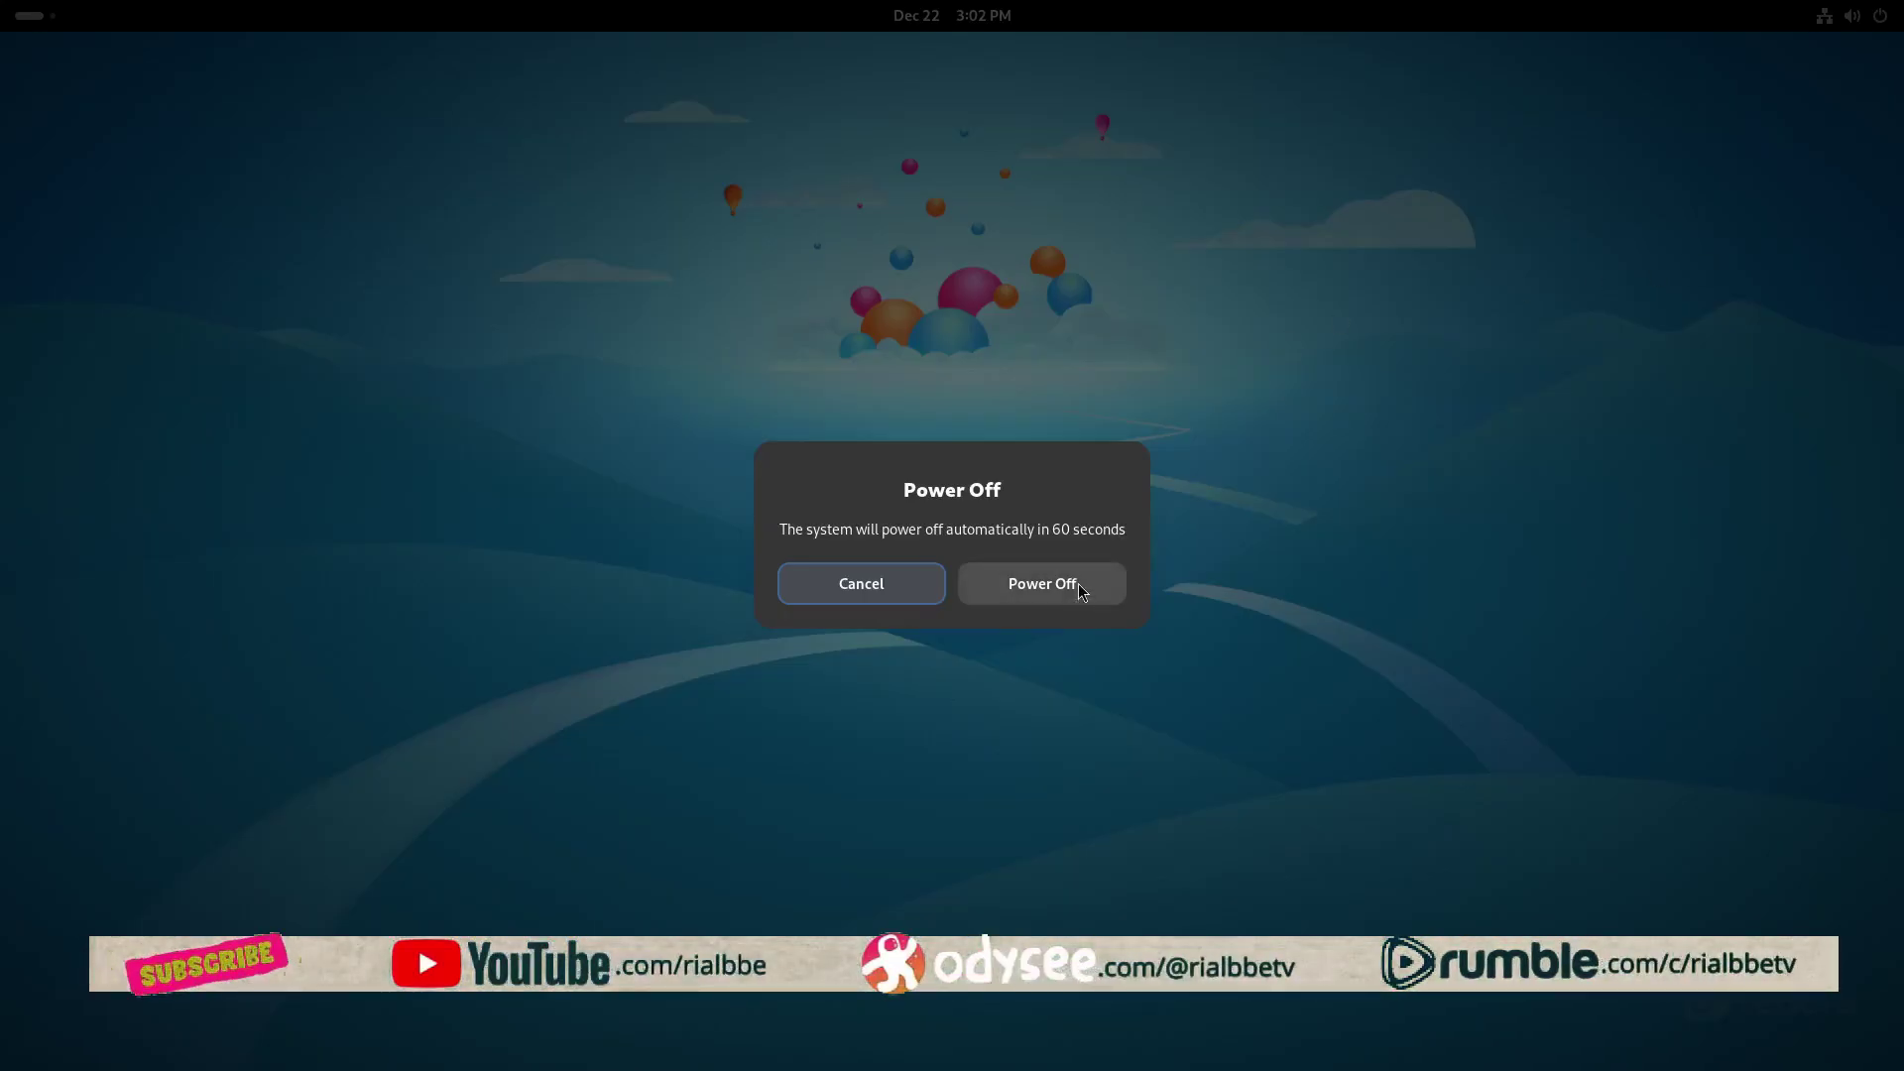